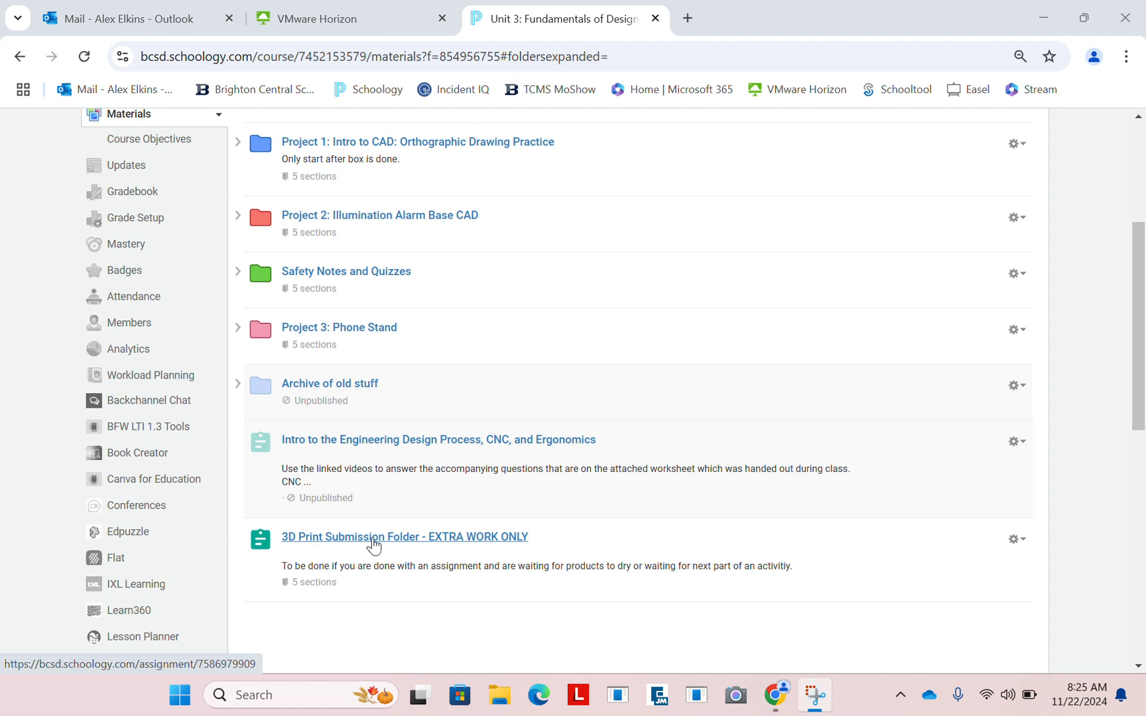
# - Open the 3D Print Submission Folder - EXTRA WORK ONLY assignment, and switch to the VMware Horizon remote desktop in full screen
pyautogui.click(415, 540)
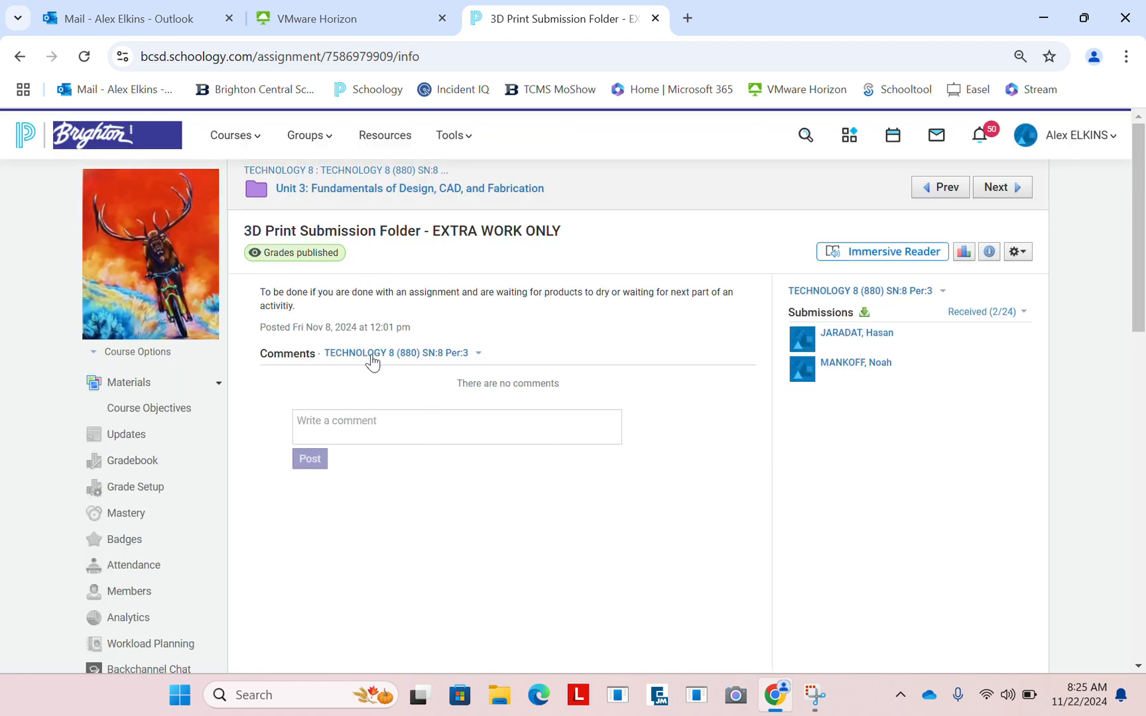
pyautogui.click(292, 14)
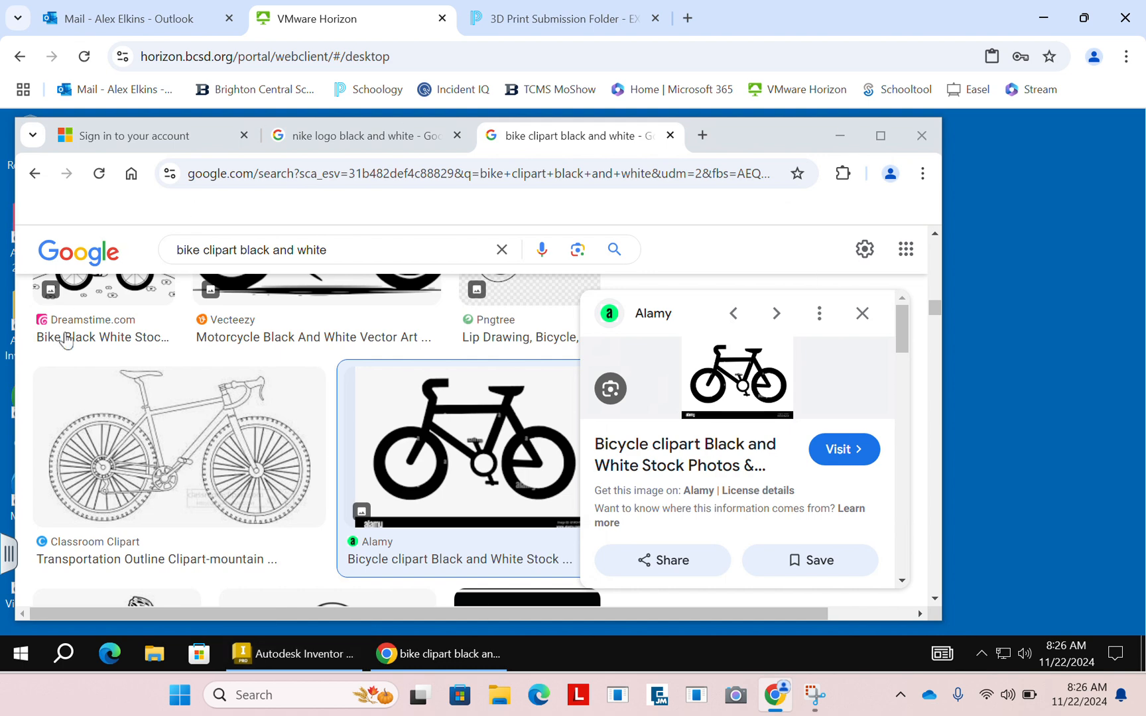
pyautogui.click(7, 554)
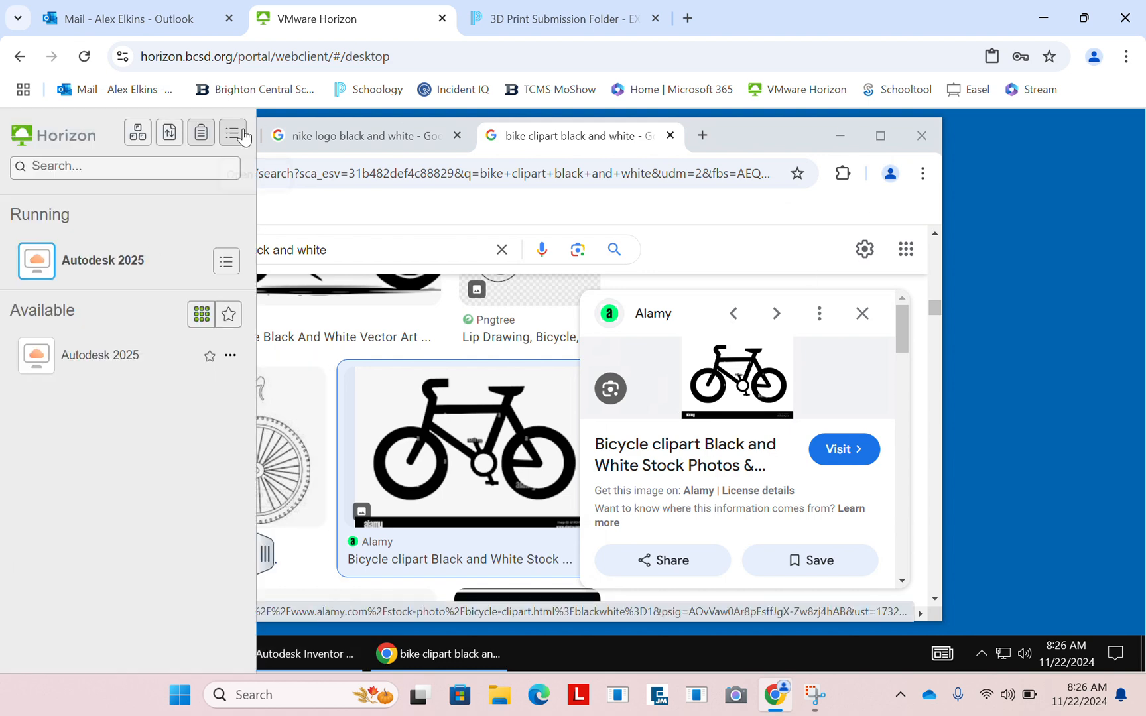
pyautogui.click(232, 132)
pyautogui.click(311, 193)
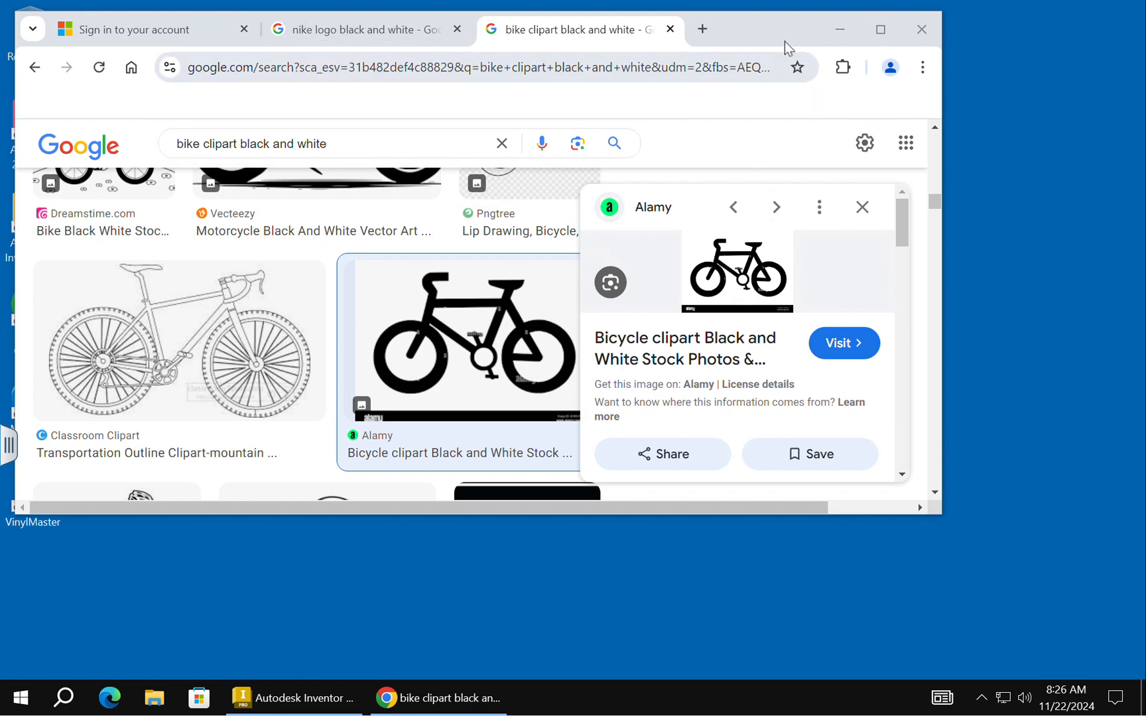
# - Open the full-size Alamy black bicycle clipart from the image results in a separate tab and view it
pyautogui.click(881, 29)
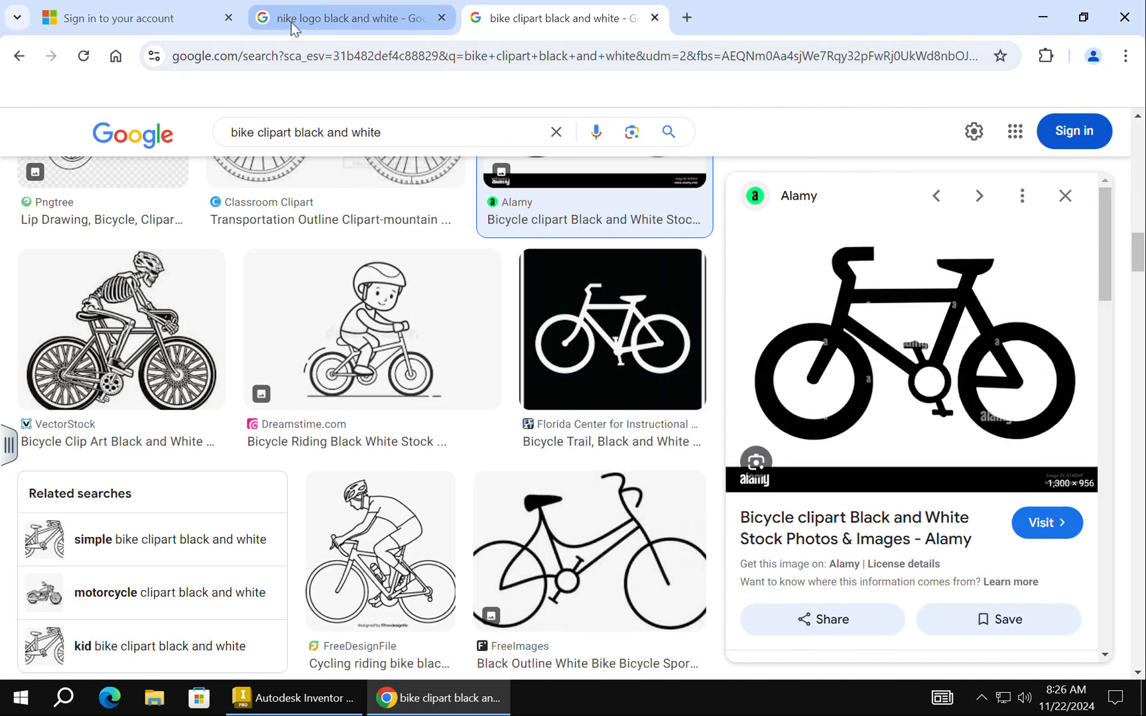
pyautogui.moveTo(723, 16); pyautogui.dragTo(639, 113)
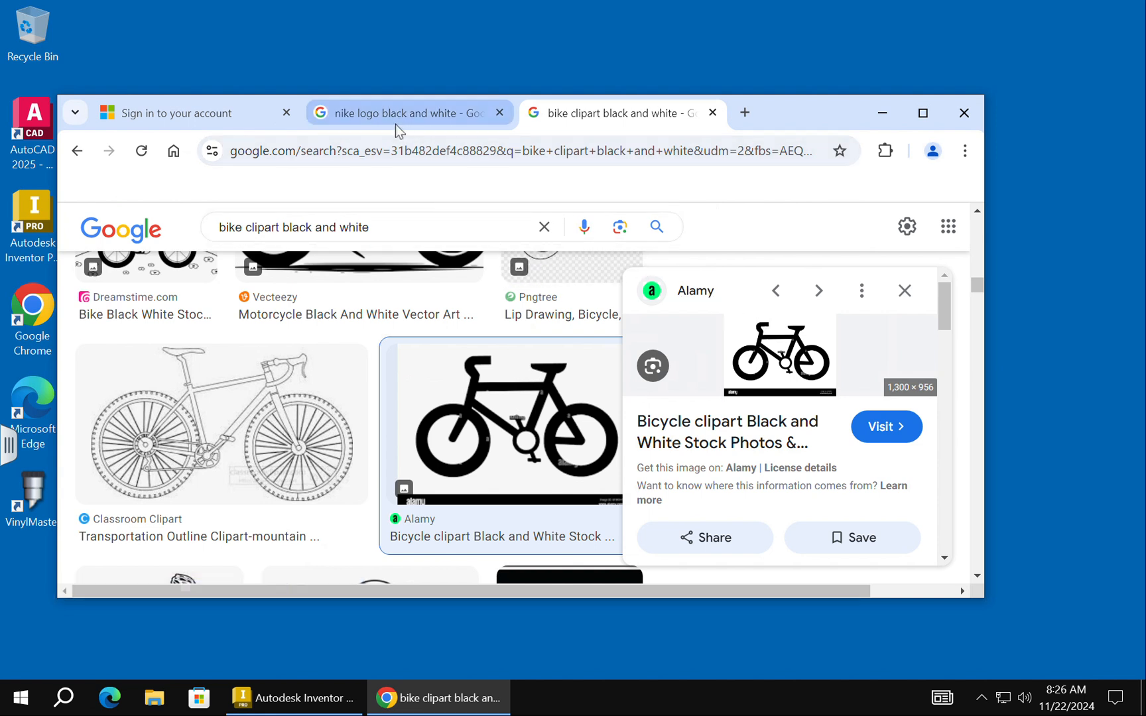
pyautogui.rightClick(768, 358)
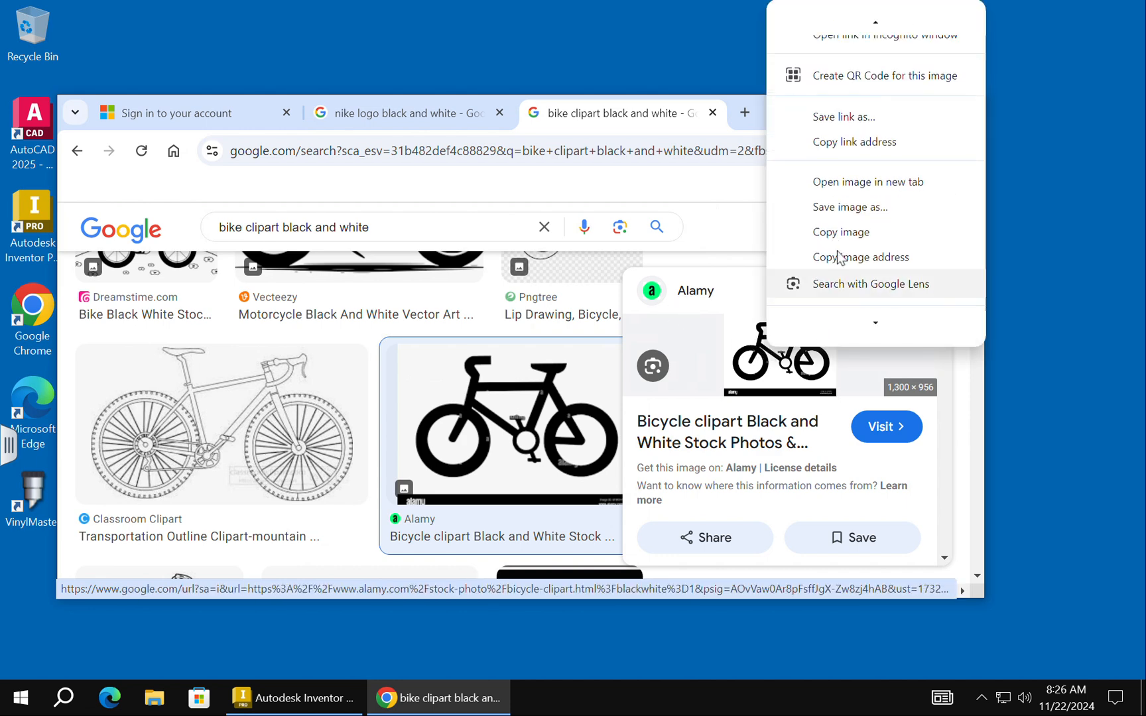
pyautogui.click(857, 183)
pyautogui.click(707, 116)
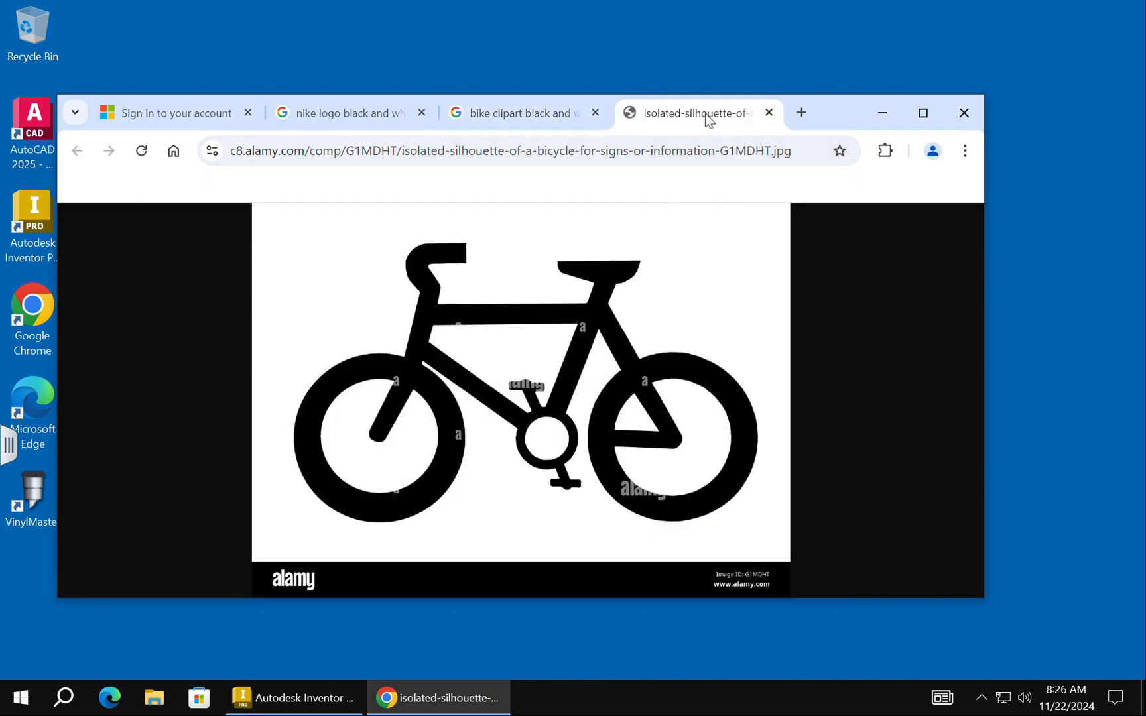
pyautogui.rightClick(547, 403)
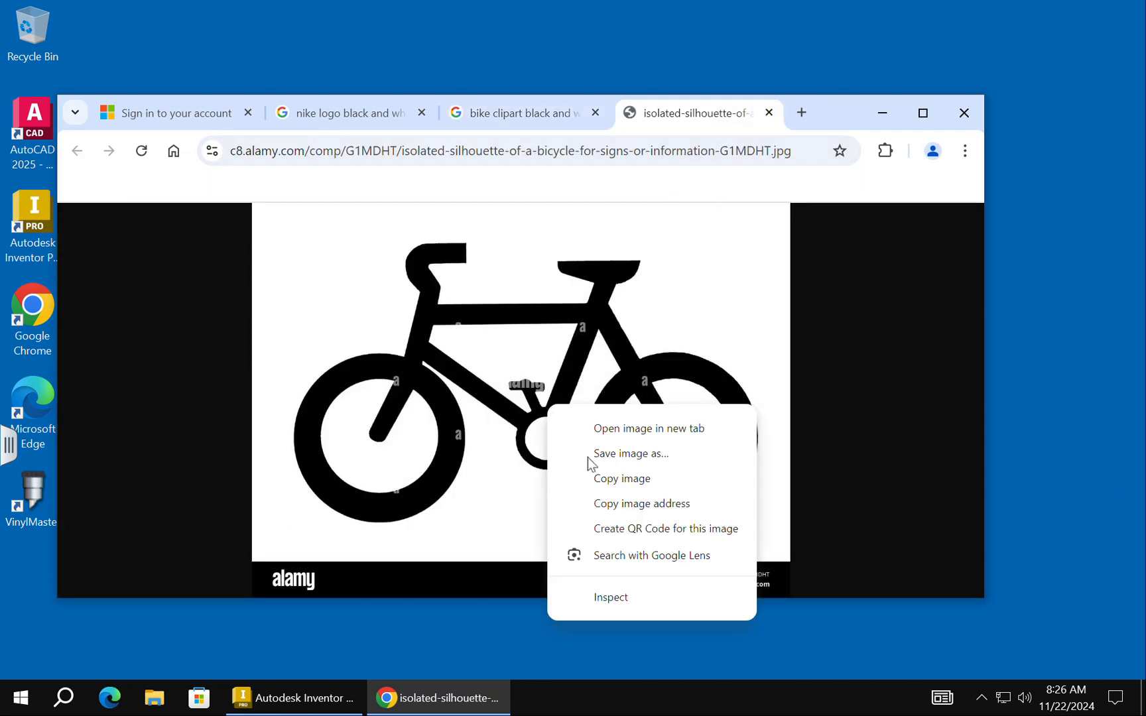
pyautogui.click(635, 454)
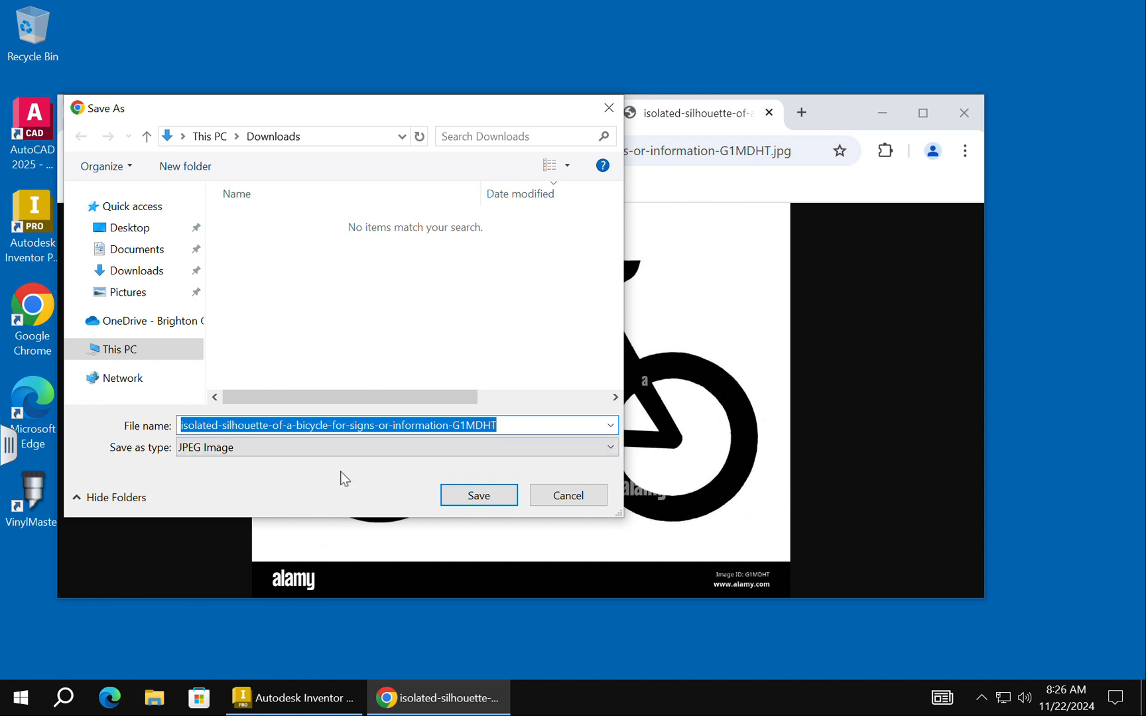
pyautogui.click(594, 497)
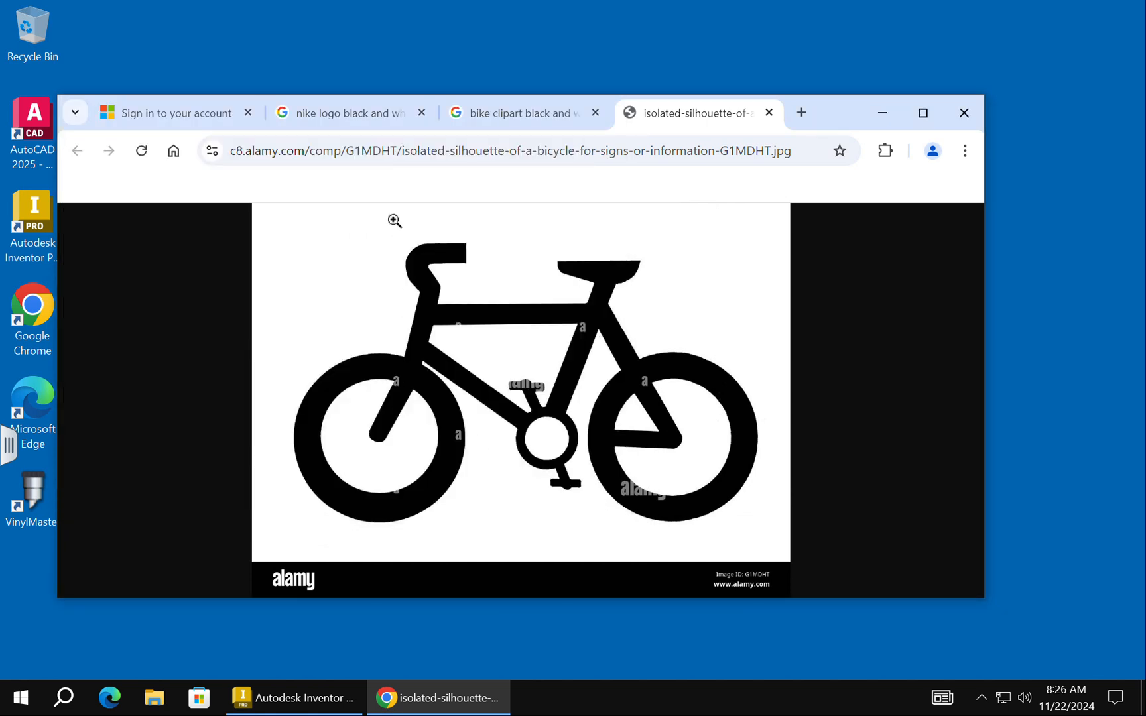
# - Open the Logos-World.net Nike logo with the lettering from the Nike image results in its own tab
pyautogui.click(334, 114)
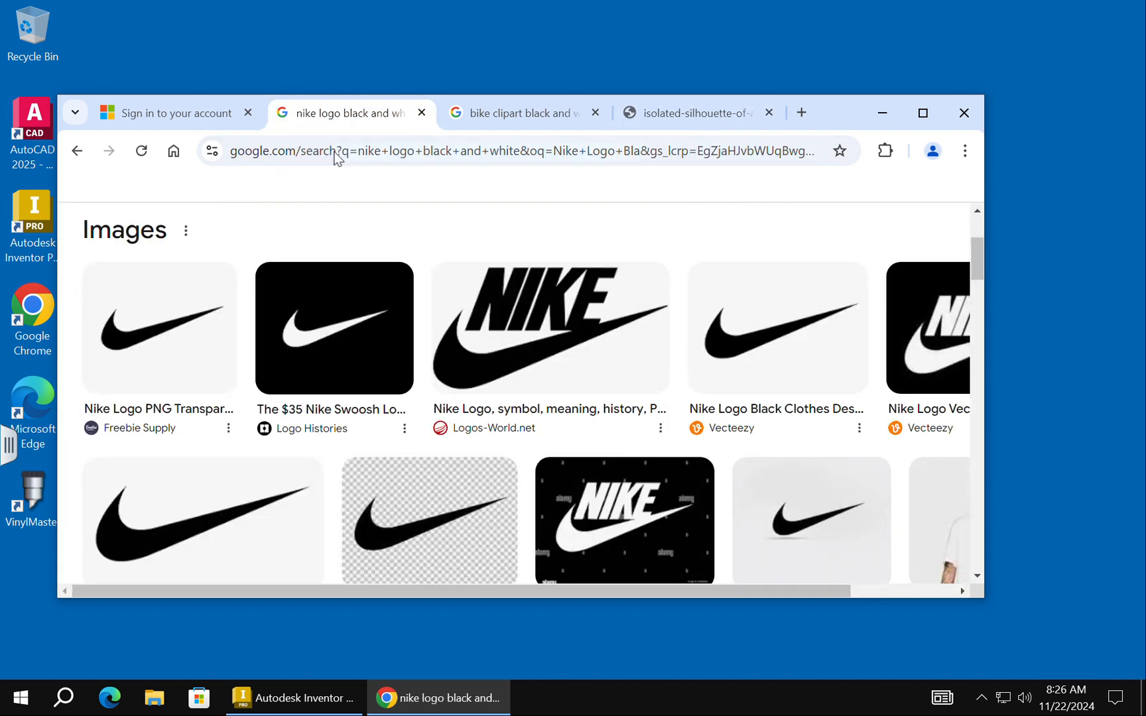
pyautogui.click(549, 305)
pyautogui.rightClick(760, 320)
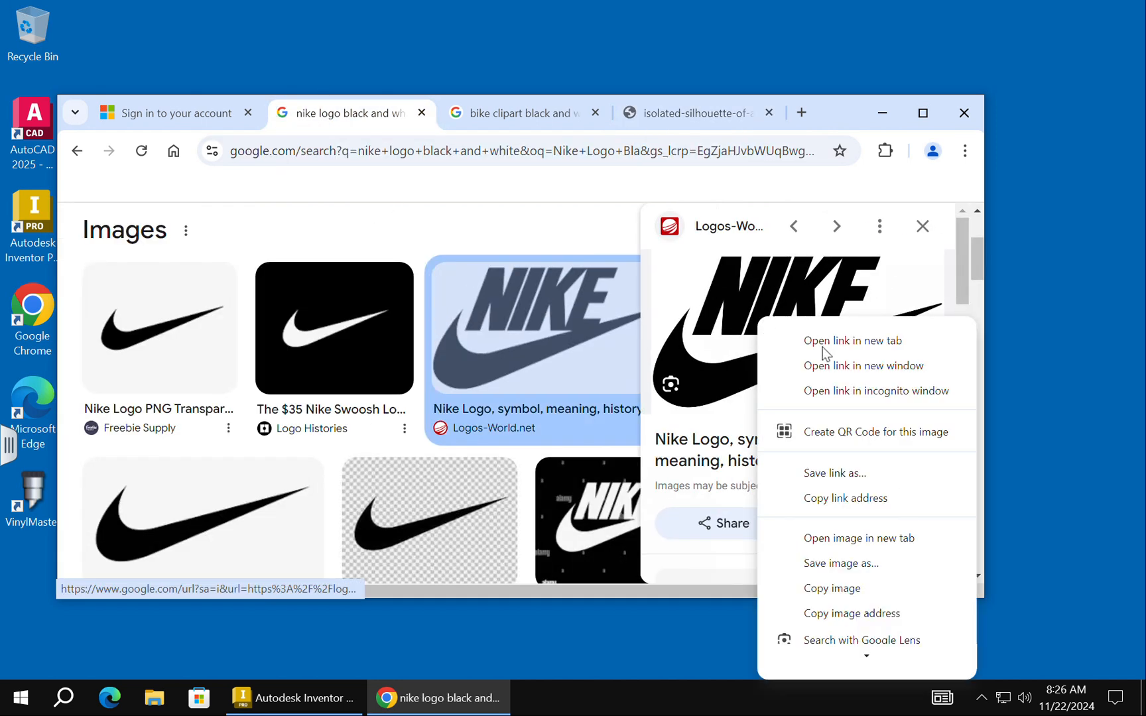
pyautogui.click(875, 538)
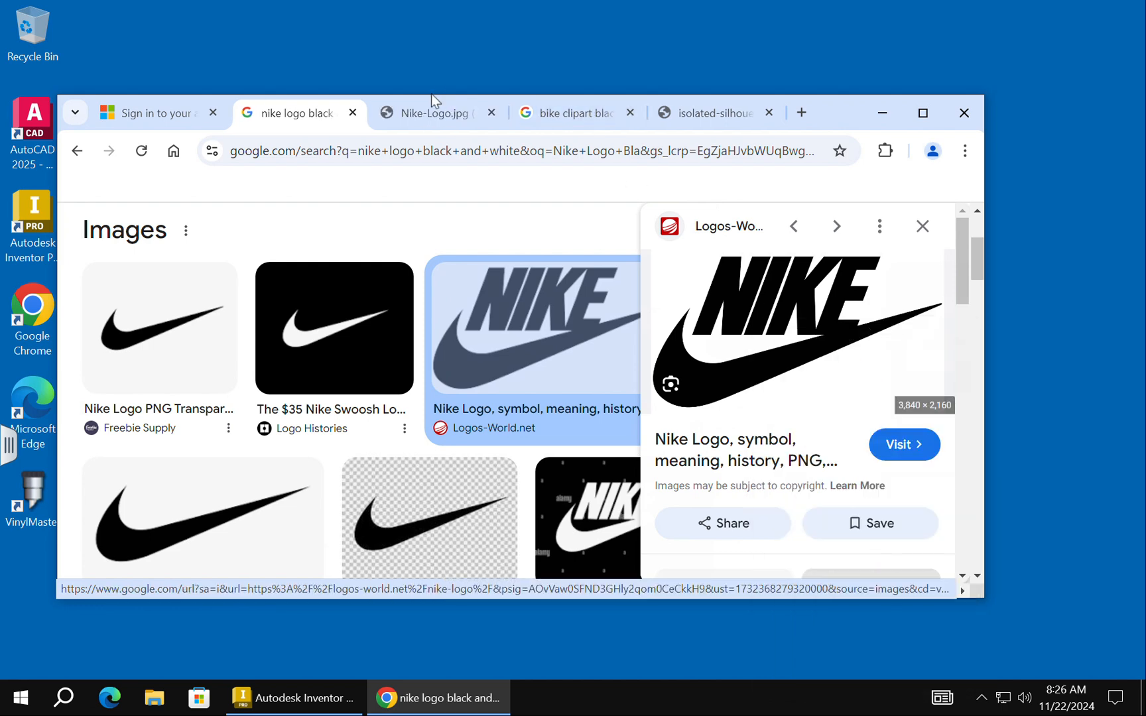
pyautogui.click(420, 128)
pyautogui.rightClick(419, 329)
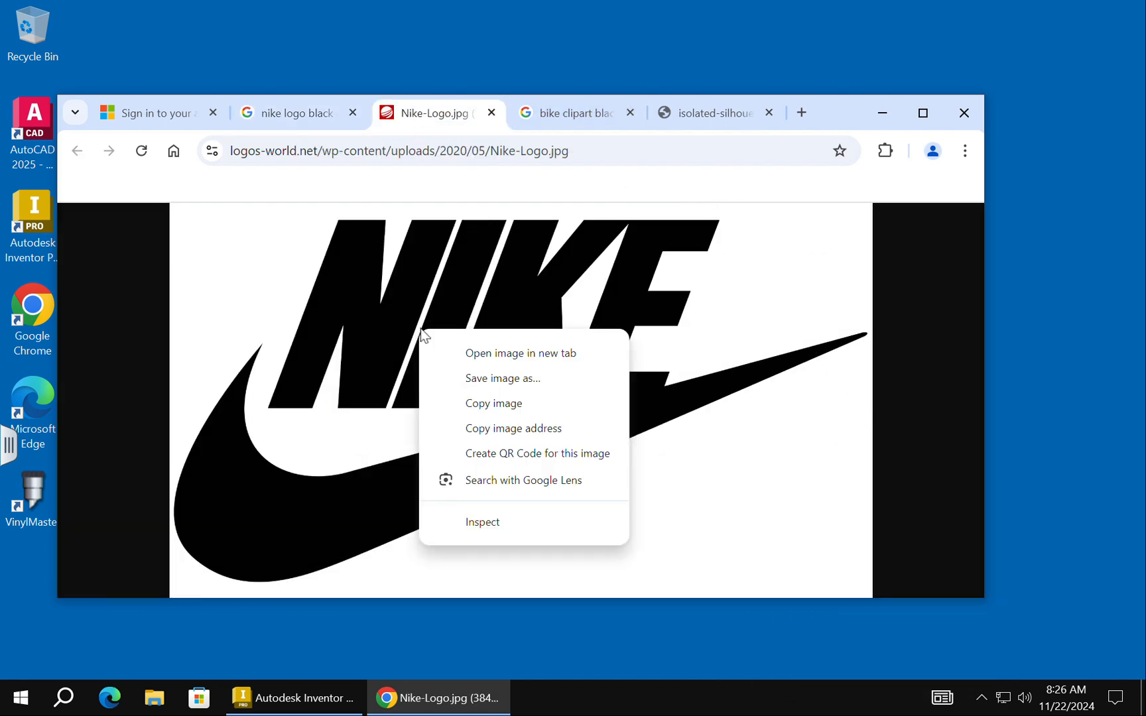
pyautogui.click(509, 379)
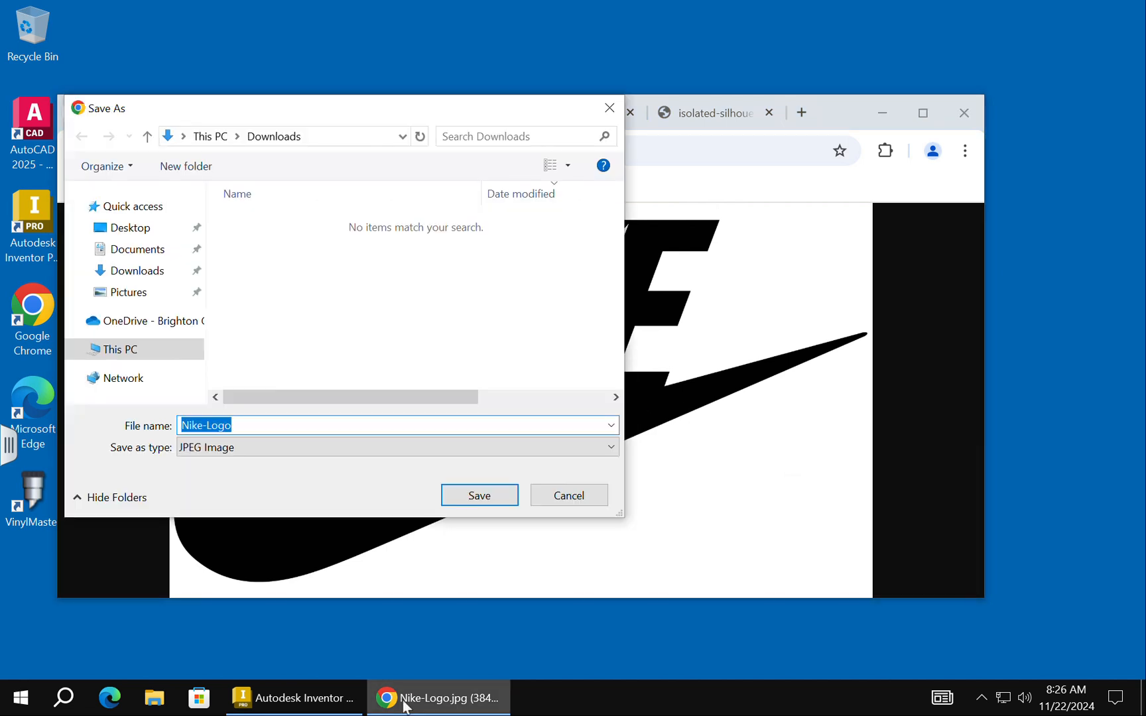
pyautogui.click(568, 495)
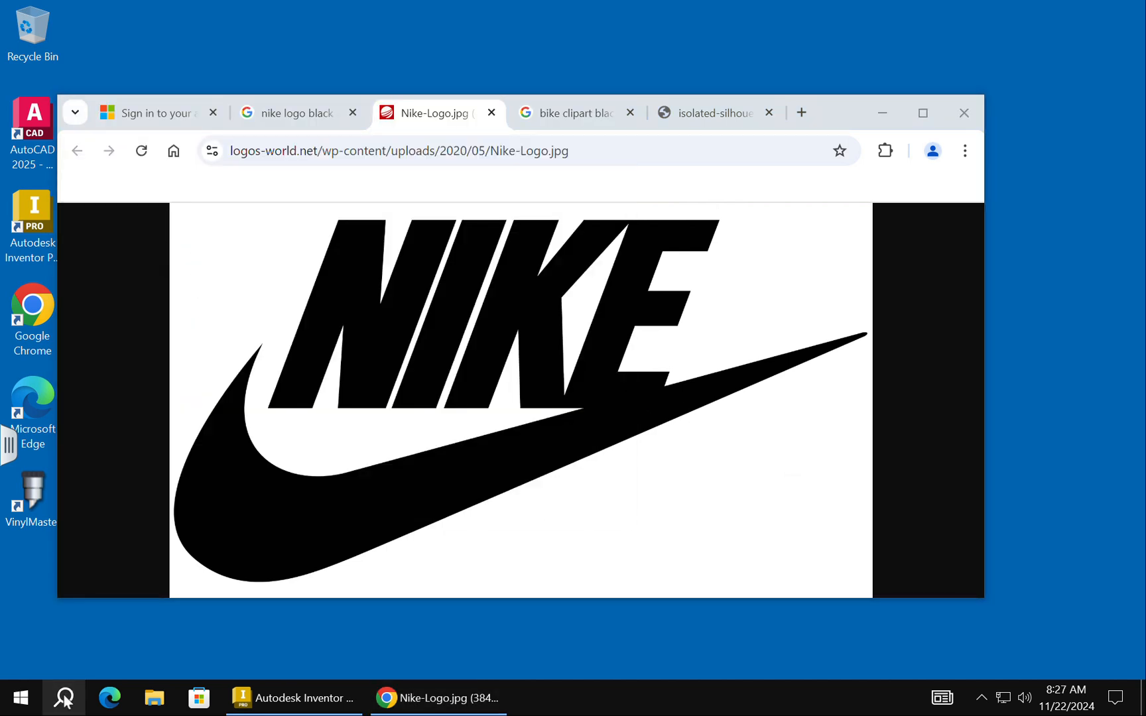
# - Capture the whole Nike logo image as a rectangular snip with Snipping Tool
pyautogui.click(64, 697)
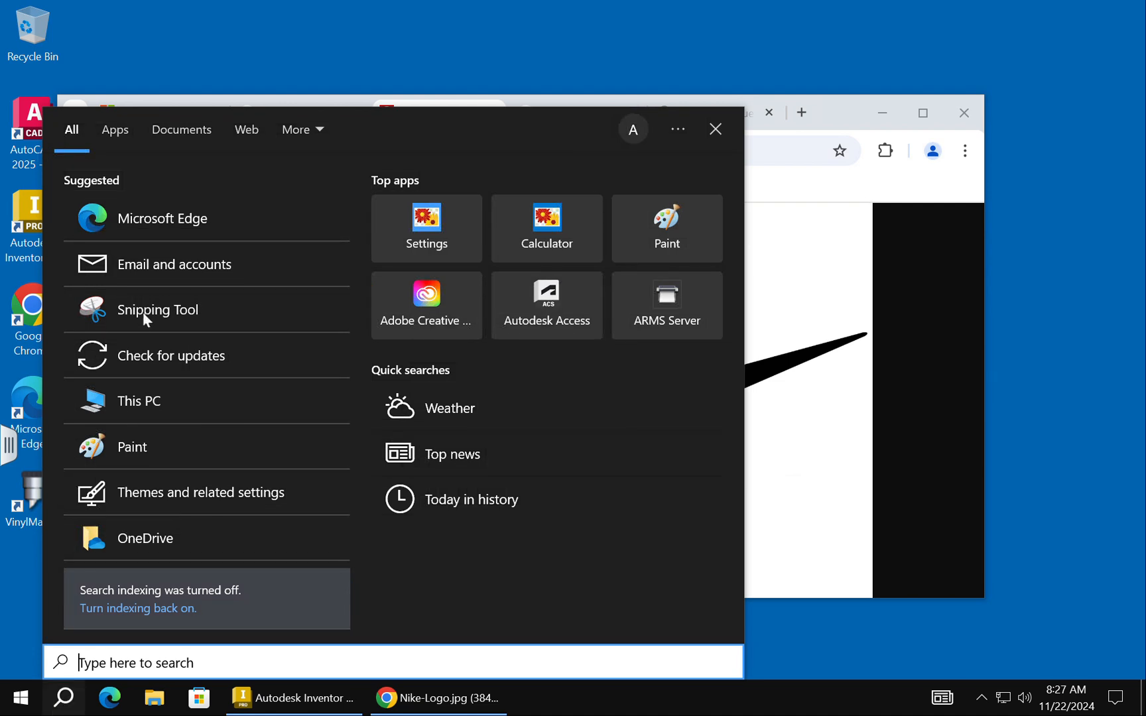
pyautogui.click(145, 317)
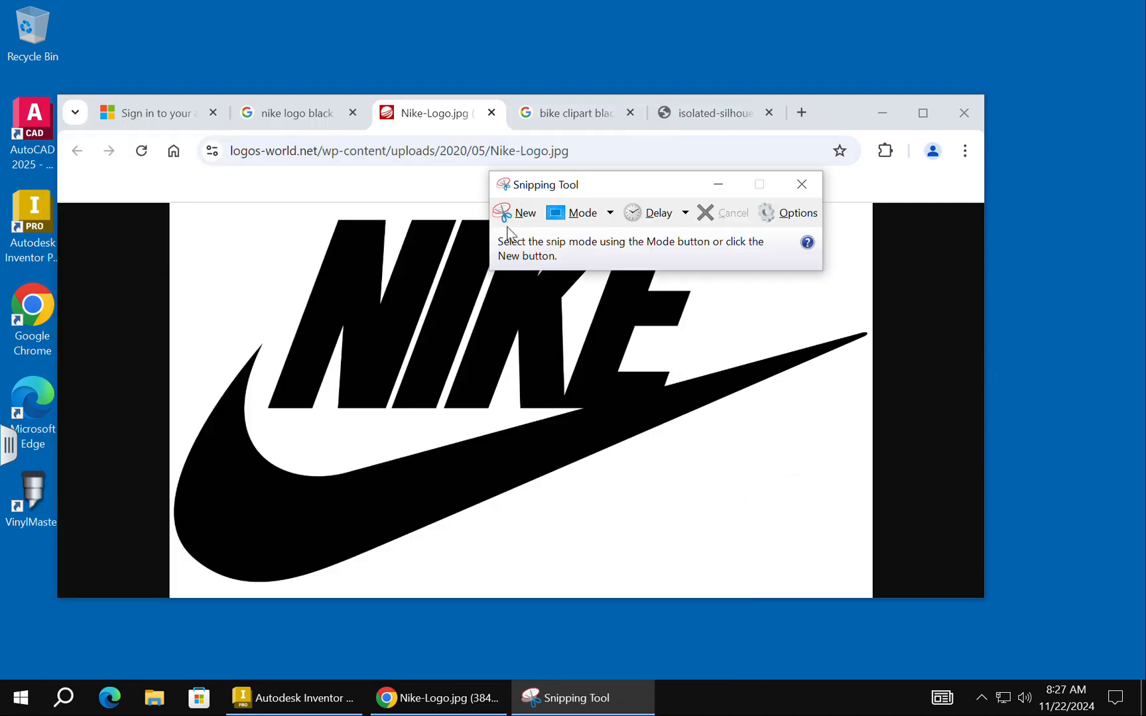
pyautogui.click(505, 213)
pyautogui.moveTo(169, 202); pyautogui.dragTo(871, 599)
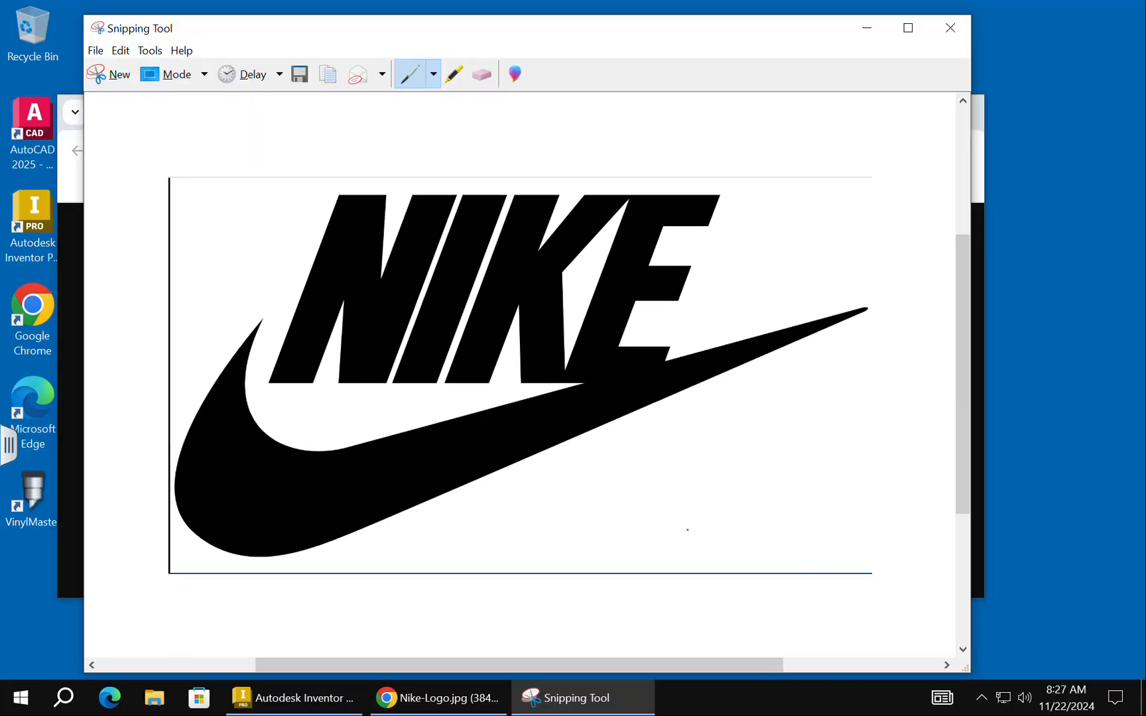
pyautogui.rightClick(531, 450)
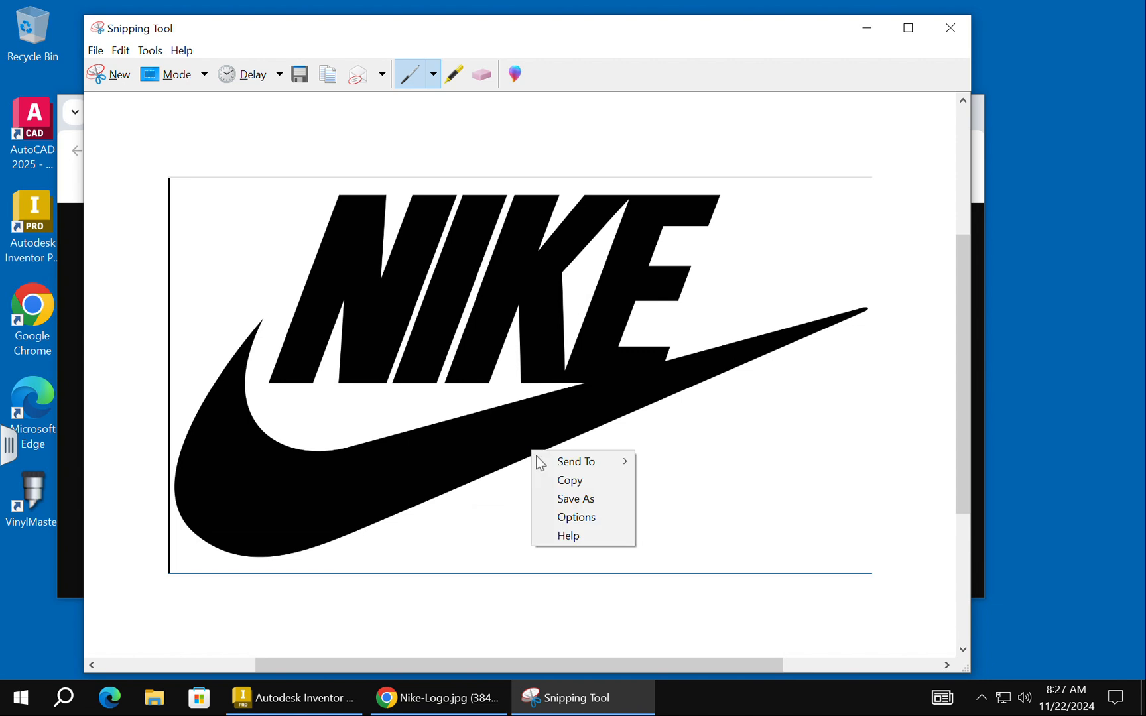
pyautogui.click(586, 497)
pyautogui.click(413, 388)
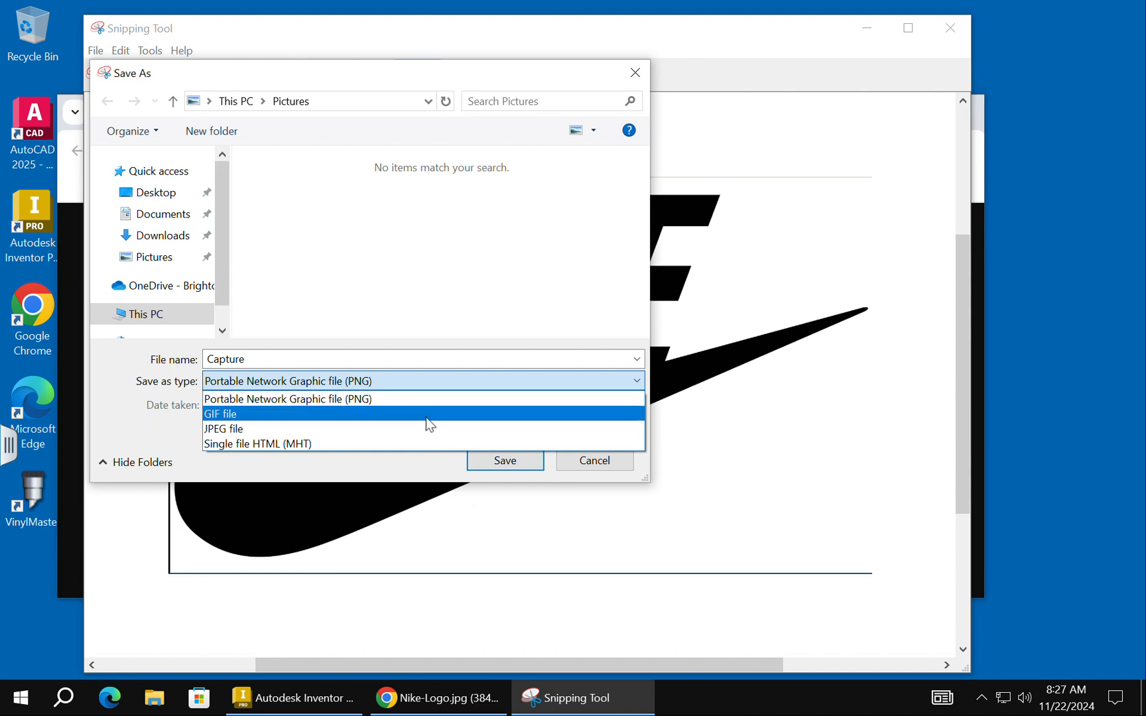
pyautogui.click(570, 462)
pyautogui.click(571, 464)
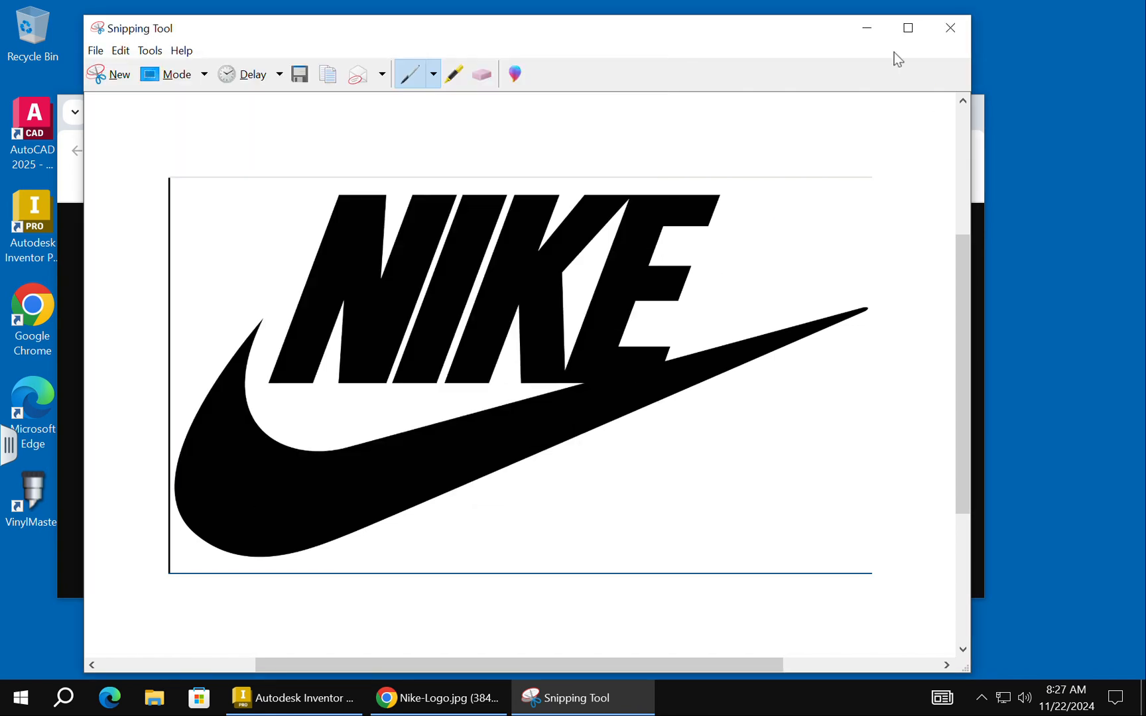
# - Save the Nike logo image as JPEG Nike-Logo in the Keychain subfolder of the Tech8 class folder on the VDI Horizon (V:) drive
pyautogui.click(866, 28)
pyautogui.rightClick(614, 328)
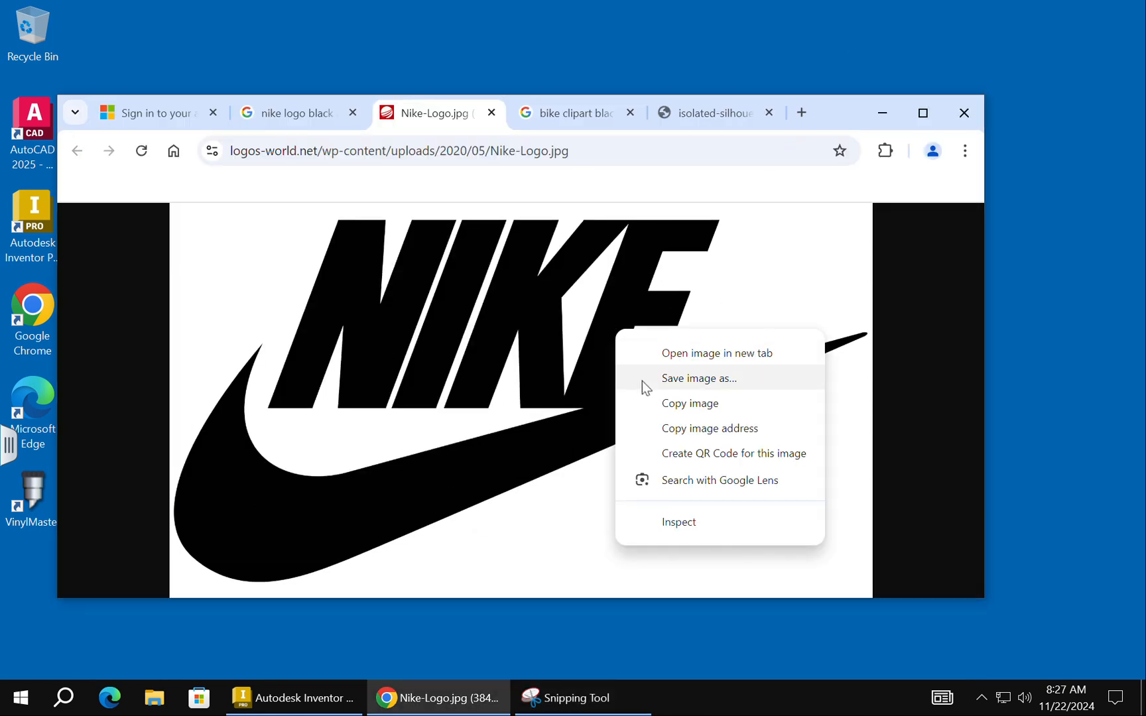
pyautogui.click(690, 378)
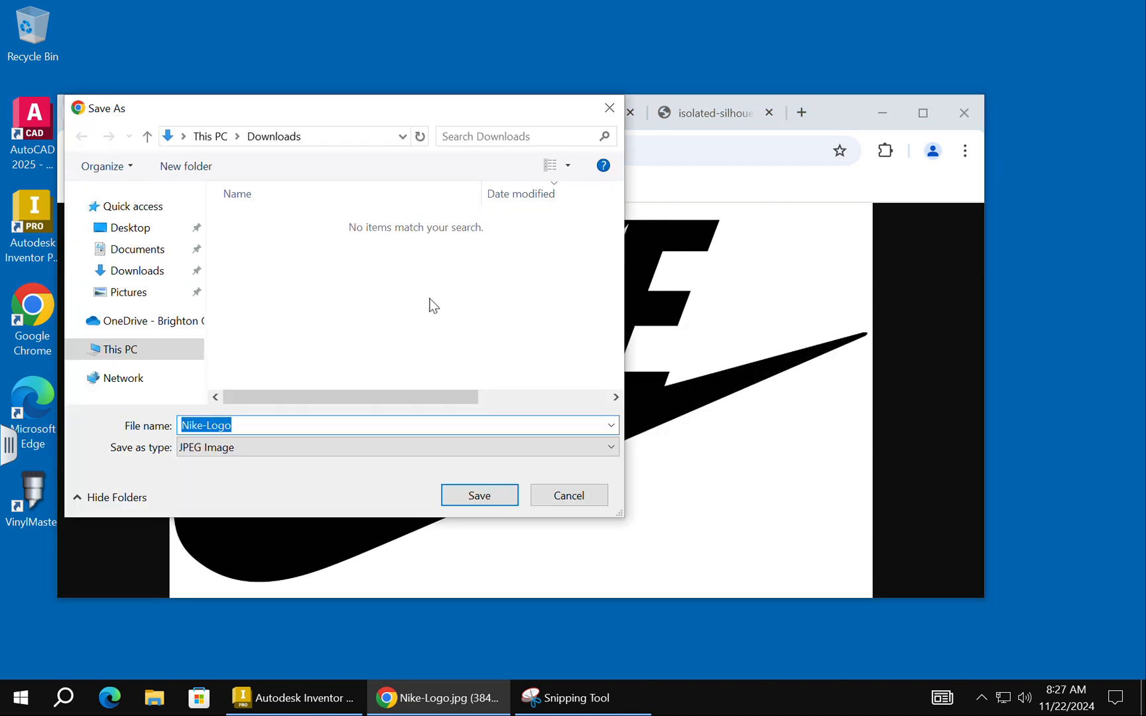
pyautogui.click(174, 324)
pyautogui.click(132, 350)
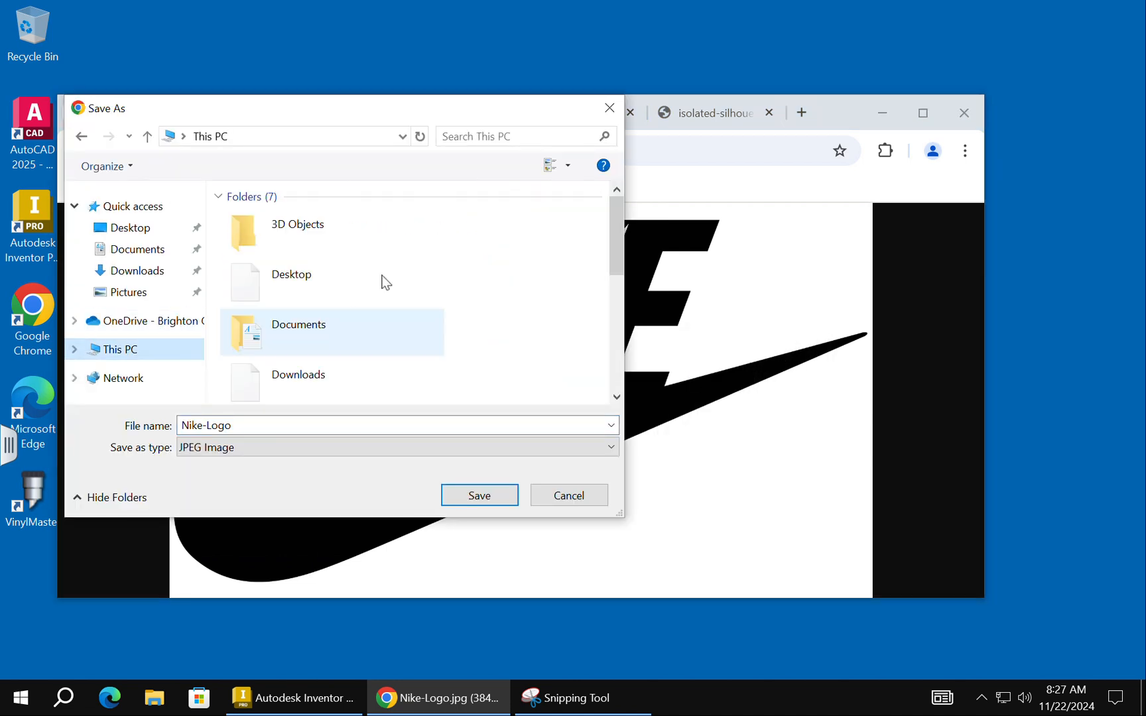
pyautogui.scroll(-4, 397, 282)
pyautogui.doubleClick(364, 319)
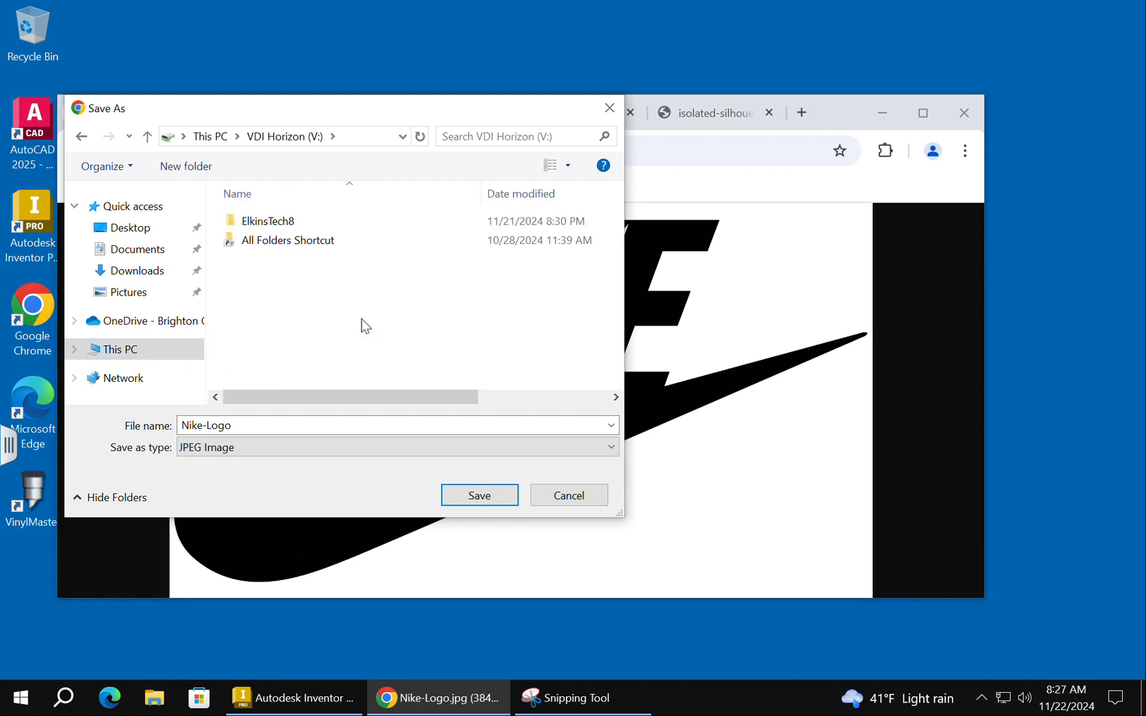
pyautogui.click(285, 224)
pyautogui.doubleClick(285, 224)
pyautogui.doubleClick(275, 223)
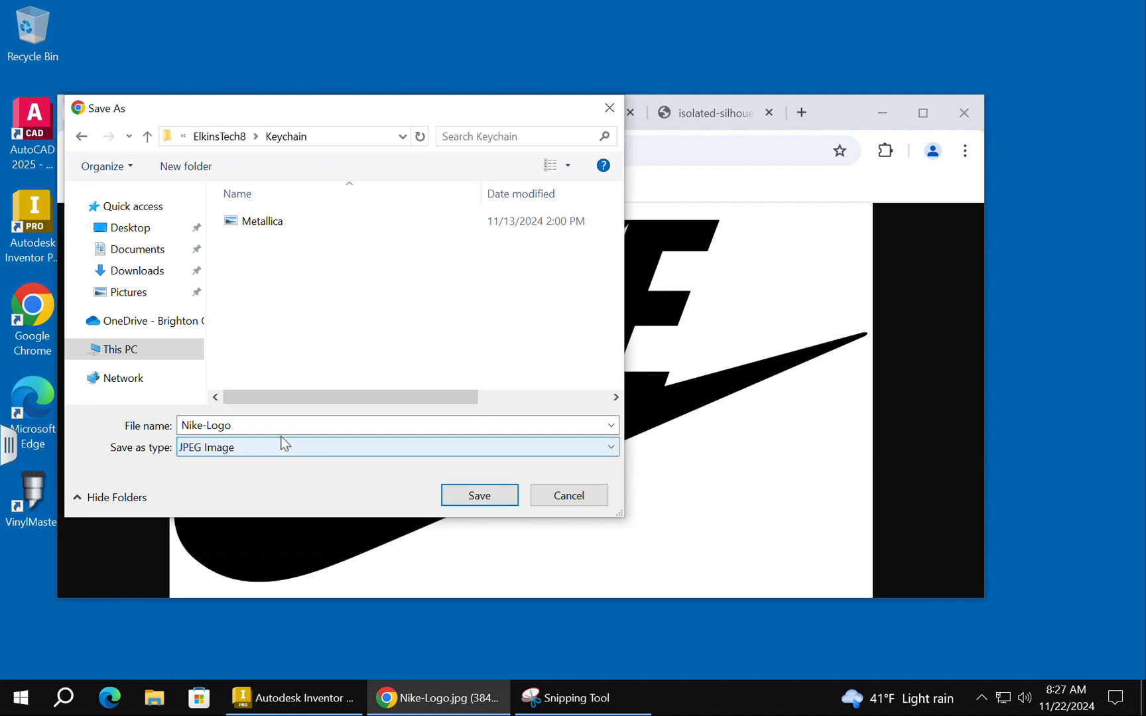
pyautogui.click(464, 499)
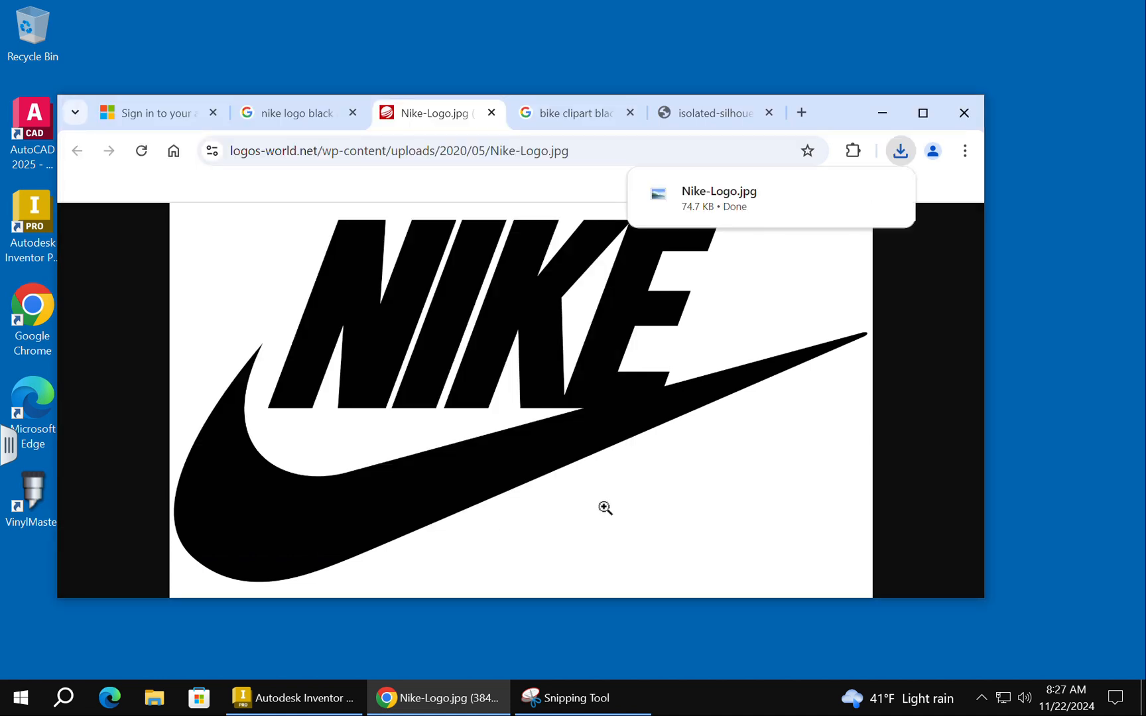
# - Switch to Autodesk Inventor and create a new part, acknowledging the graphics mode warning
pyautogui.click(291, 697)
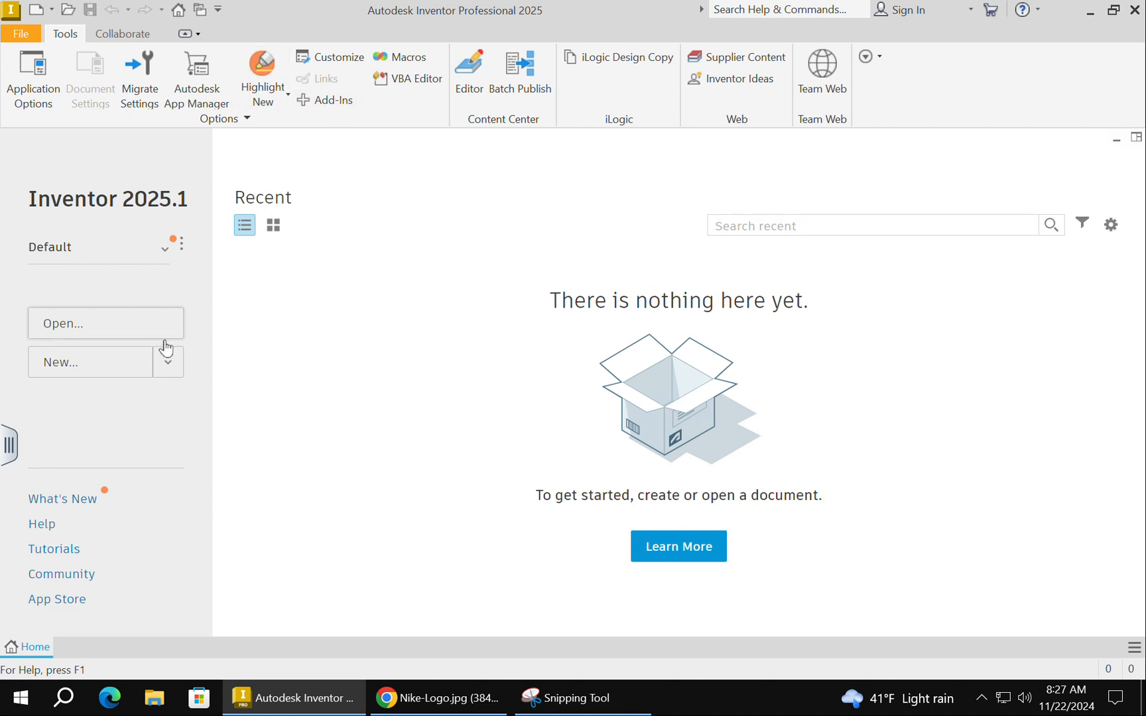
pyautogui.click(168, 372)
pyautogui.click(130, 398)
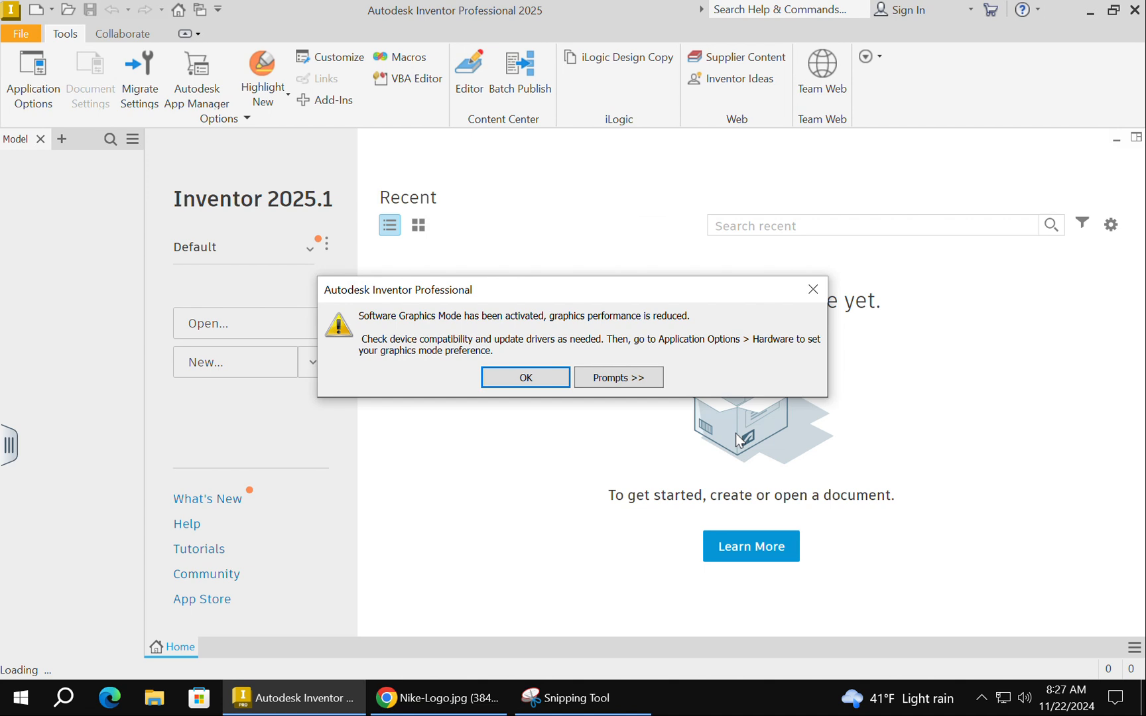
pyautogui.click(524, 377)
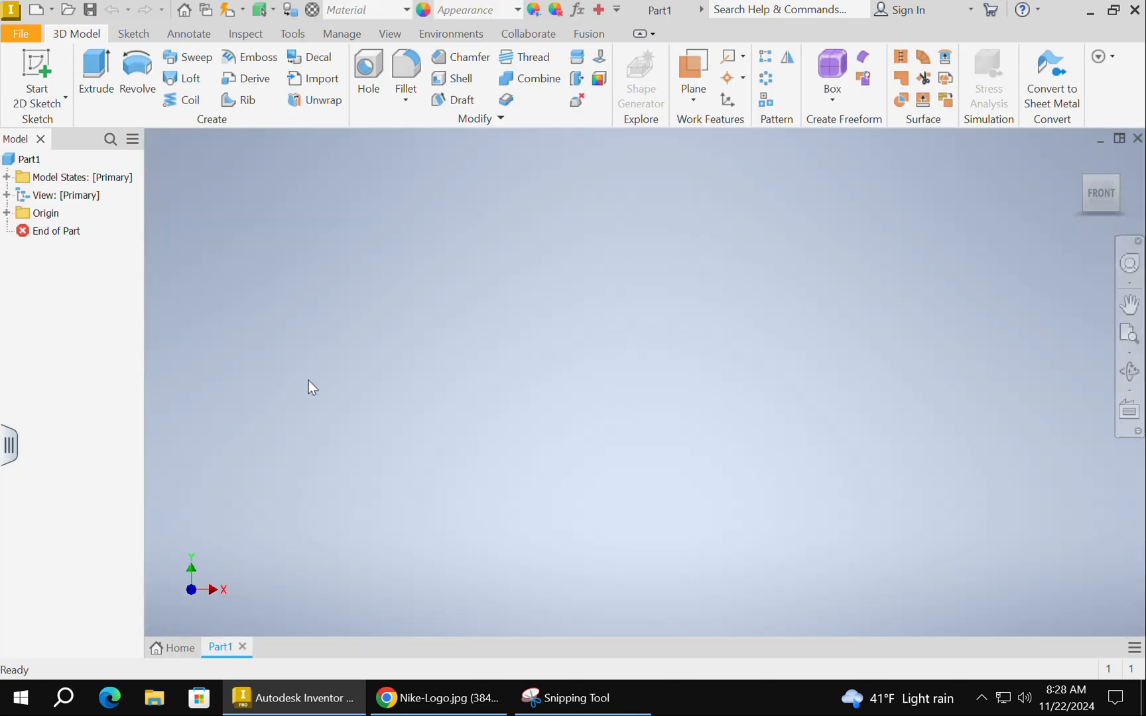
# - Start a 2D sketch on the part's XY plane
pyautogui.click(37, 74)
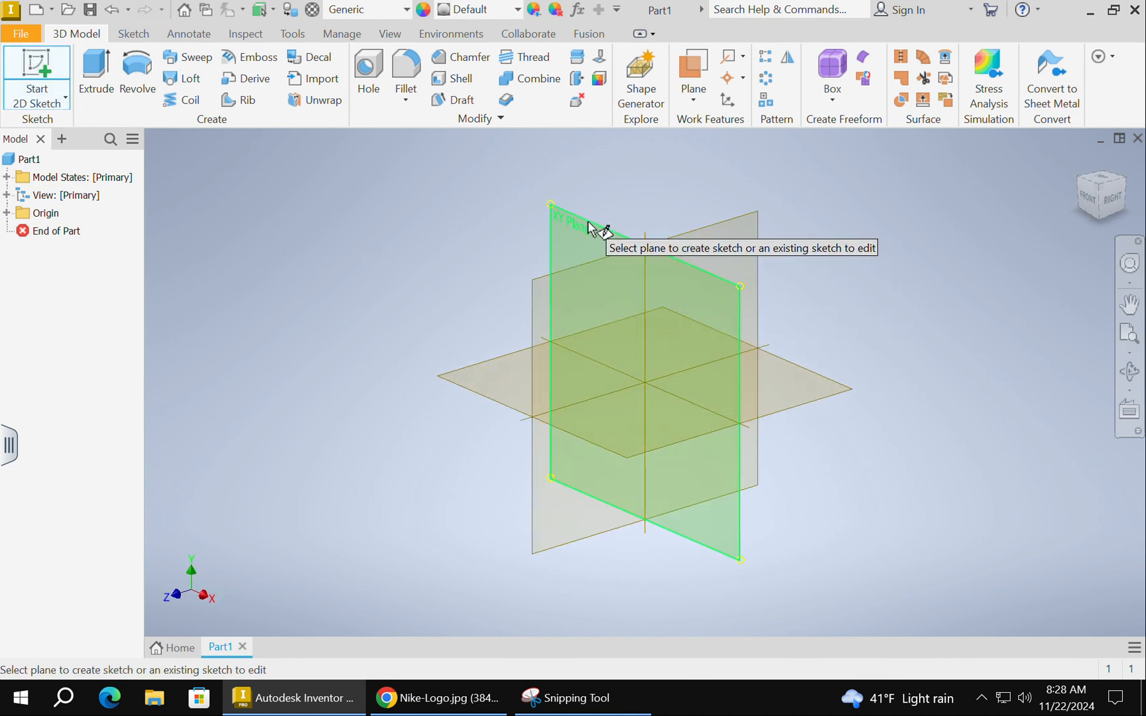
pyautogui.click(586, 221)
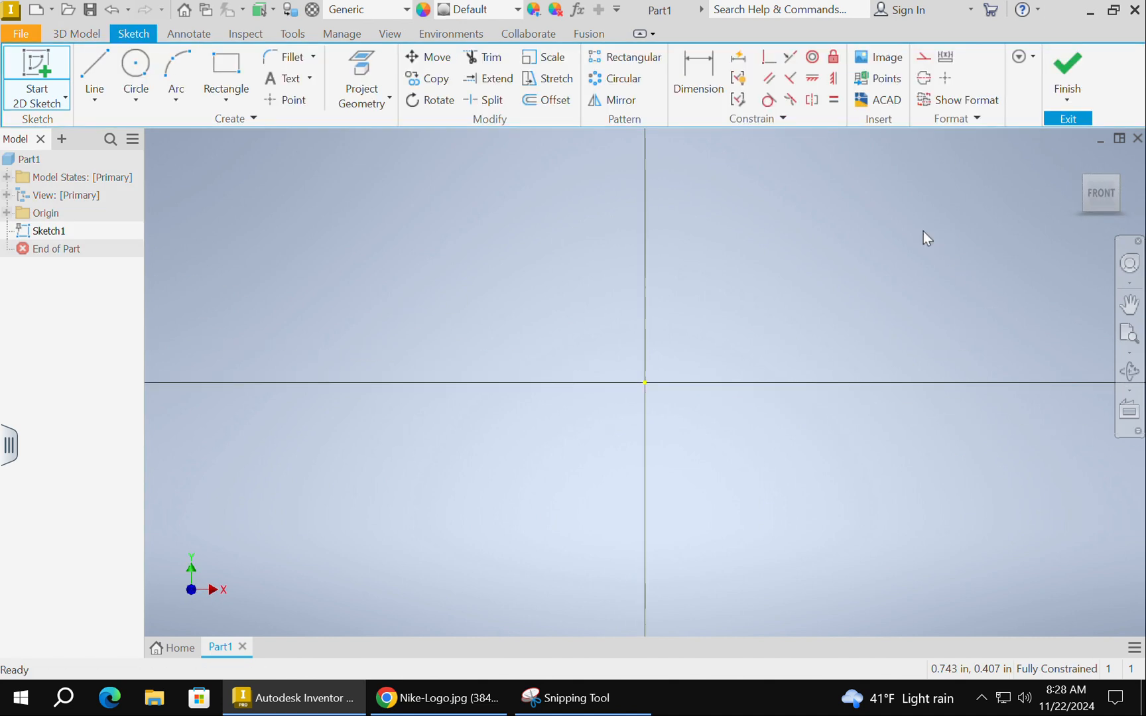
pyautogui.moveTo(923, 231)
pyautogui.mouseDown(button='middle')
pyautogui.moveTo(666, 320)
pyautogui.moveTo(457, 371)
pyautogui.mouseUp(button='middle')
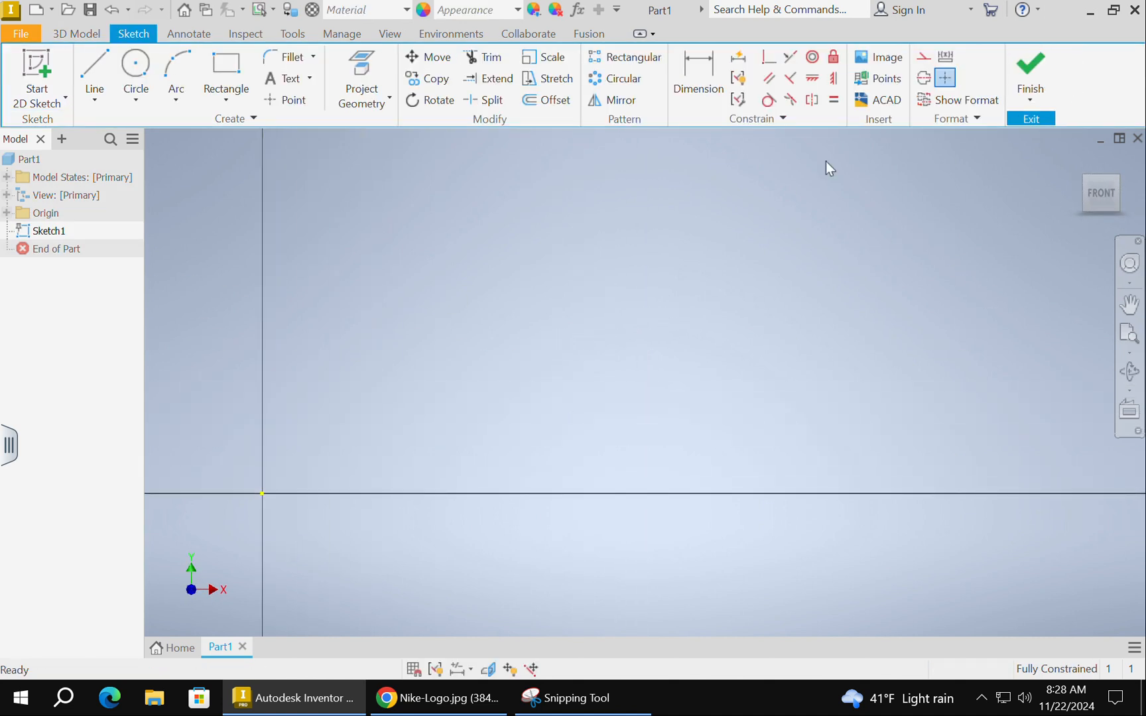
# - Insert the Nike-Logo image from the V: drive's Keychain folder into the sketch with its upper-left corner at the origin
pyautogui.click(875, 64)
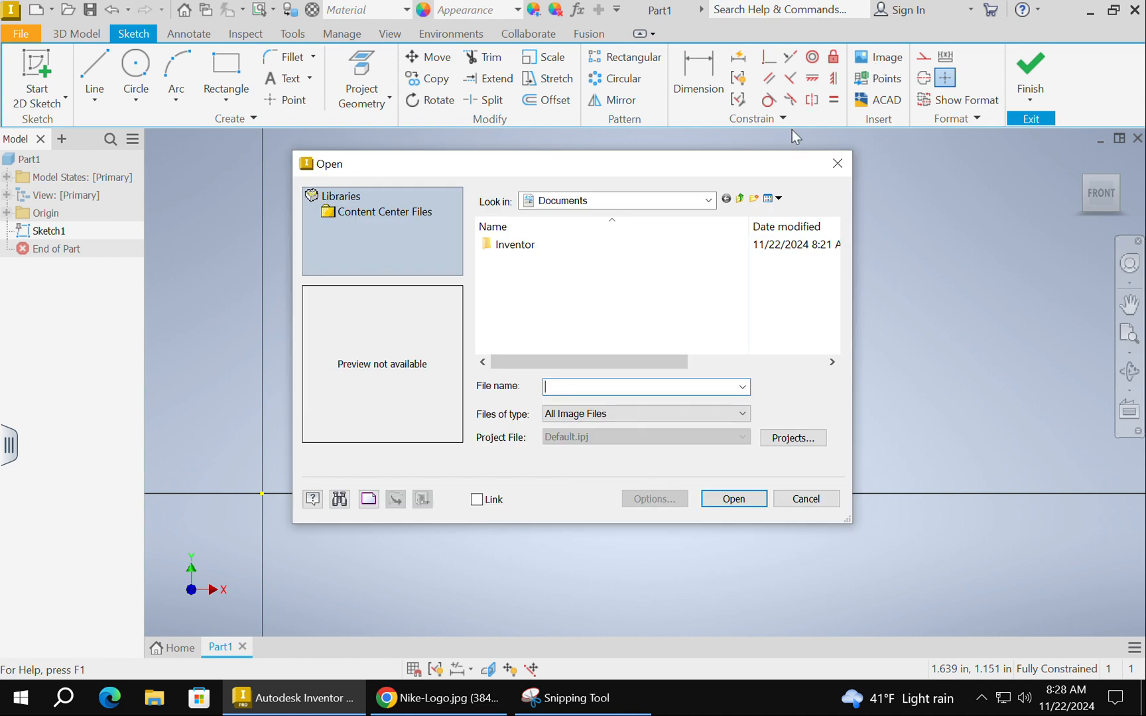
pyautogui.click(652, 201)
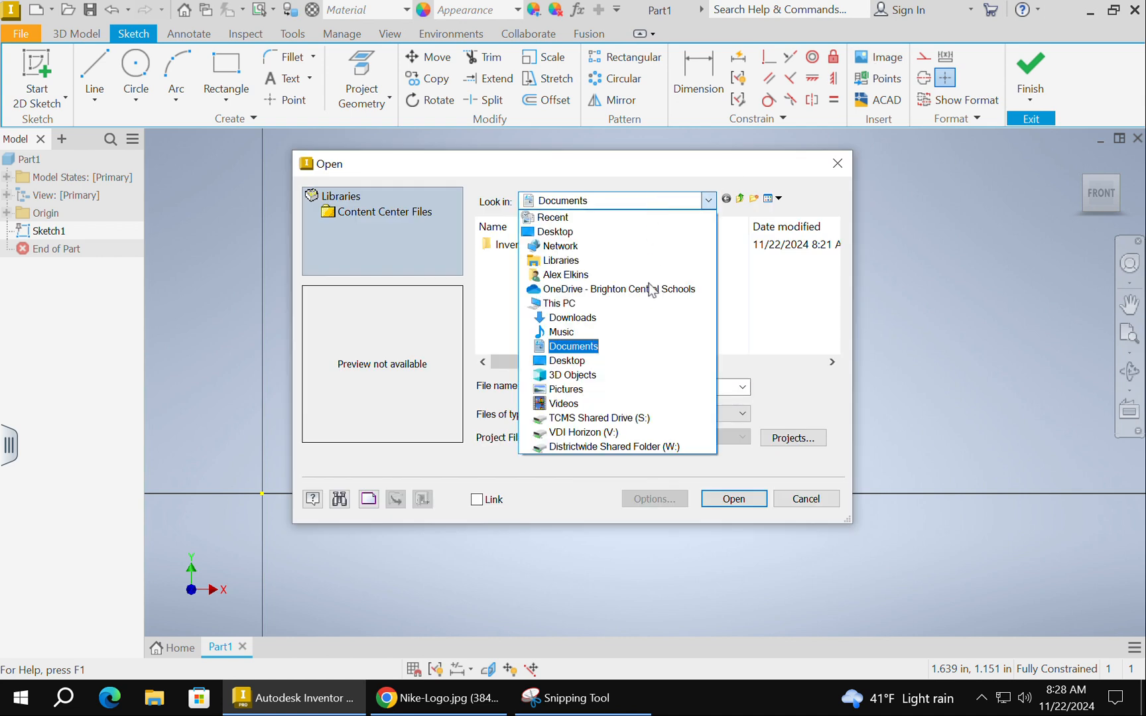
pyautogui.click(647, 432)
pyautogui.doubleClick(583, 242)
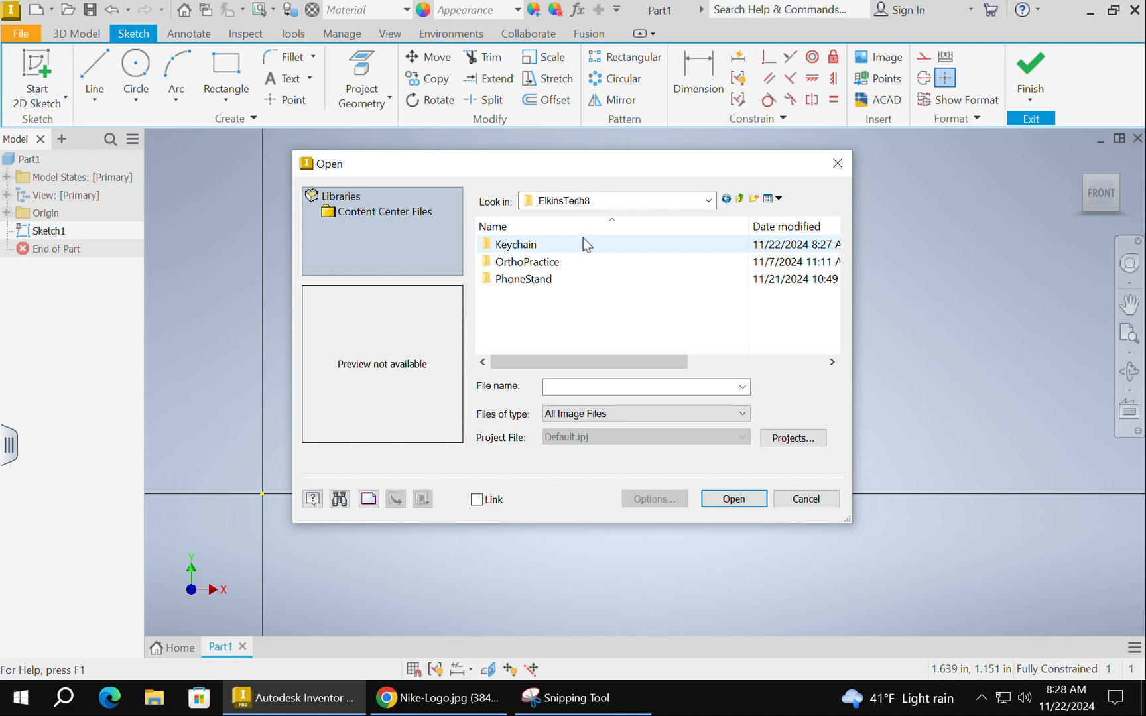
pyautogui.doubleClick(582, 240)
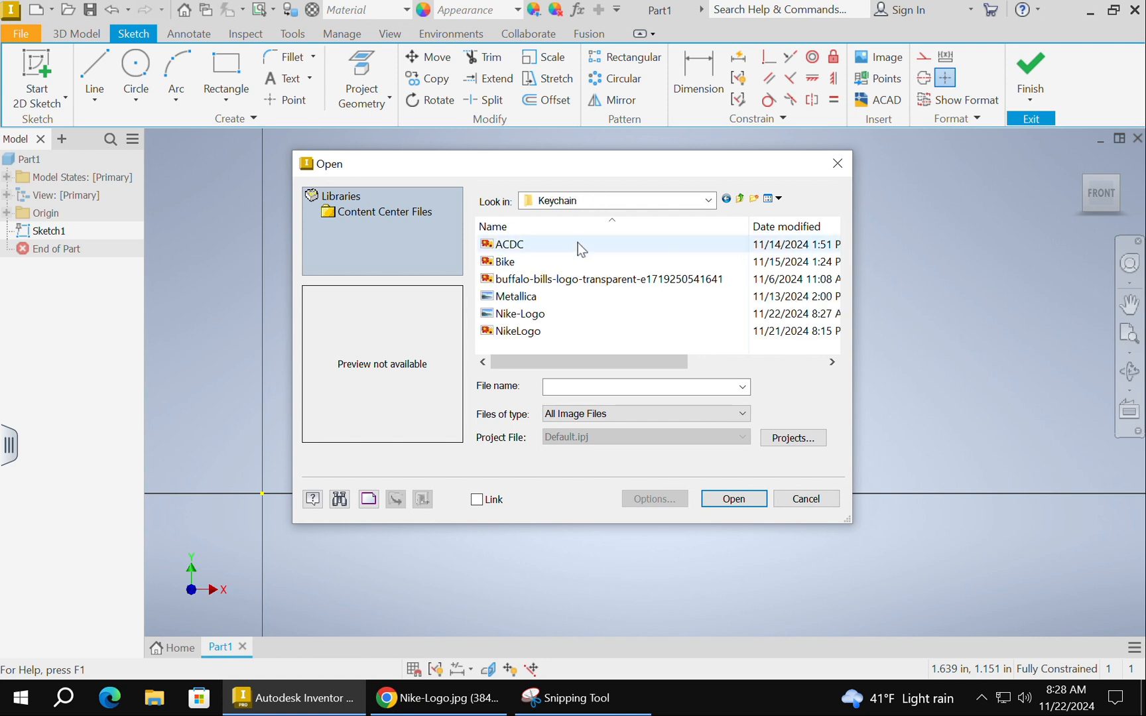
pyautogui.click(570, 315)
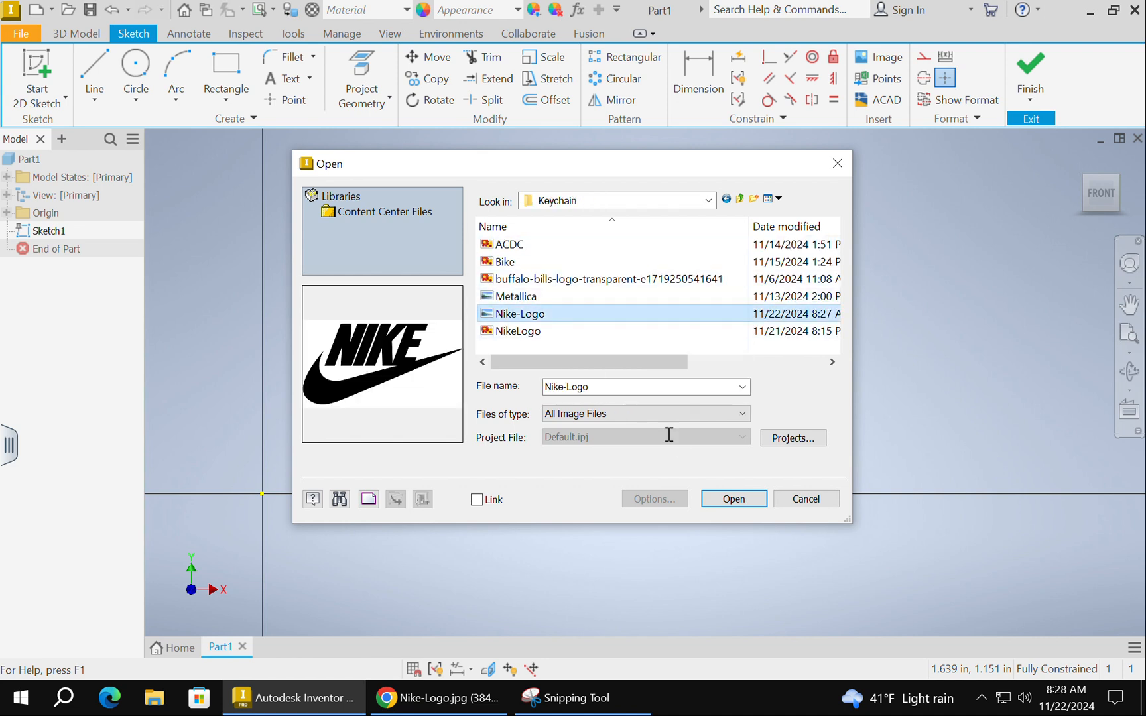
pyautogui.click(736, 502)
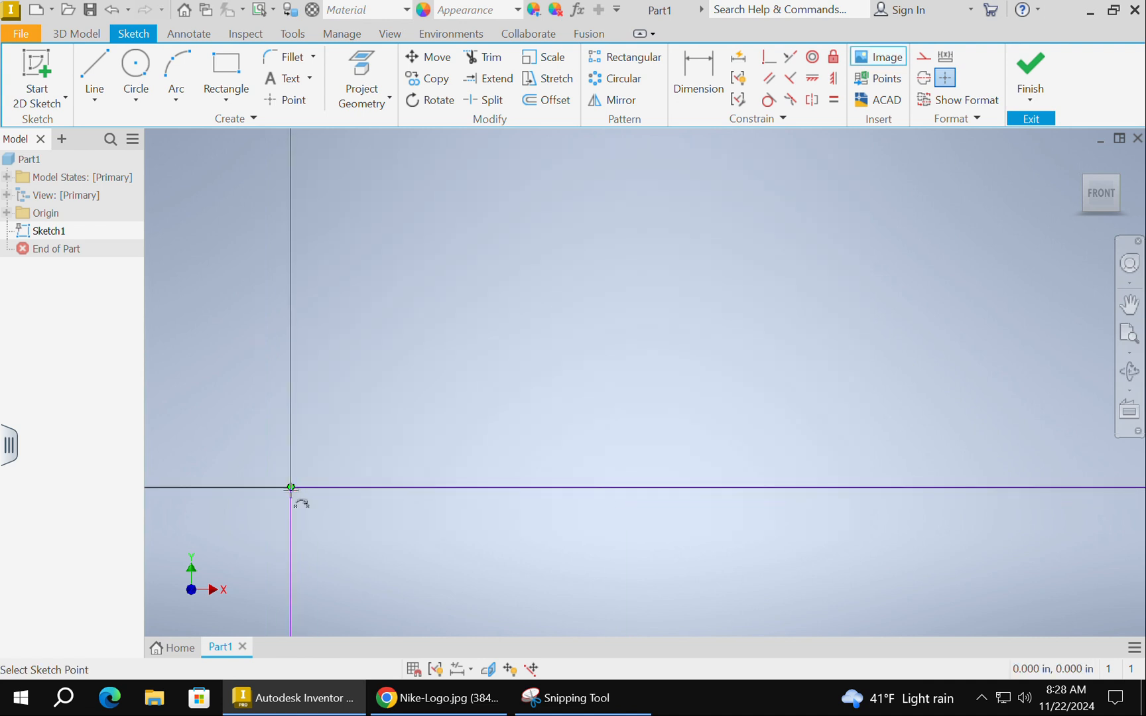
pyautogui.click(309, 487)
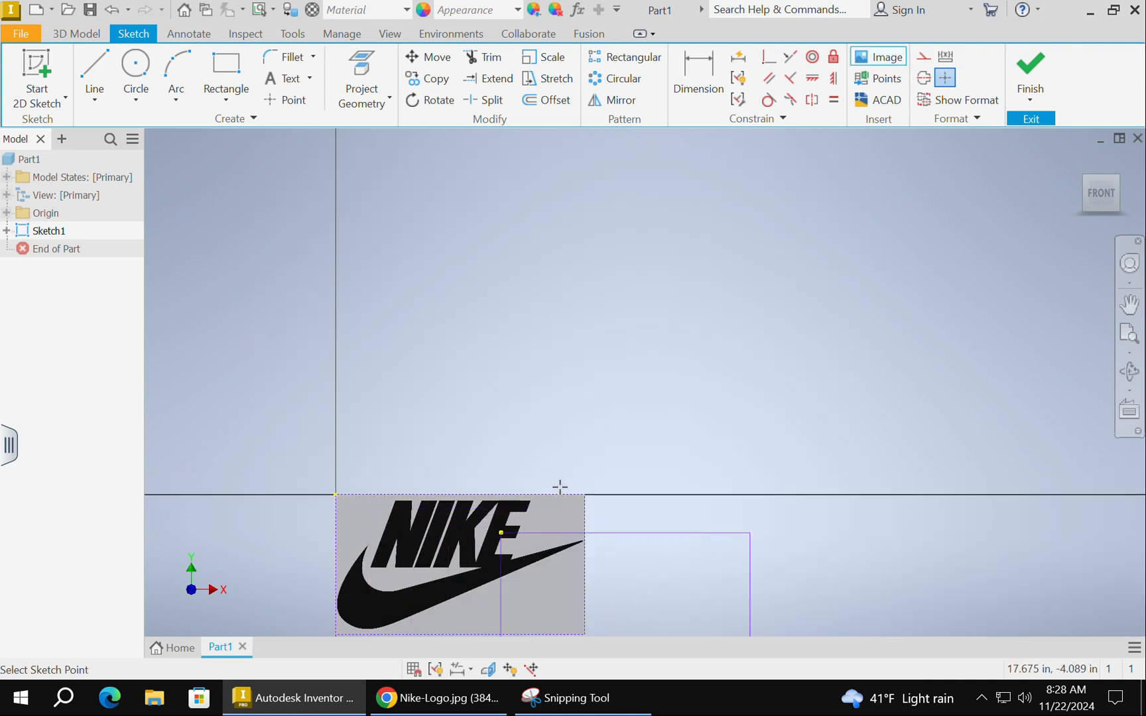
pyautogui.moveTo(560, 483); pyautogui.dragTo(595, 285, button='middle')
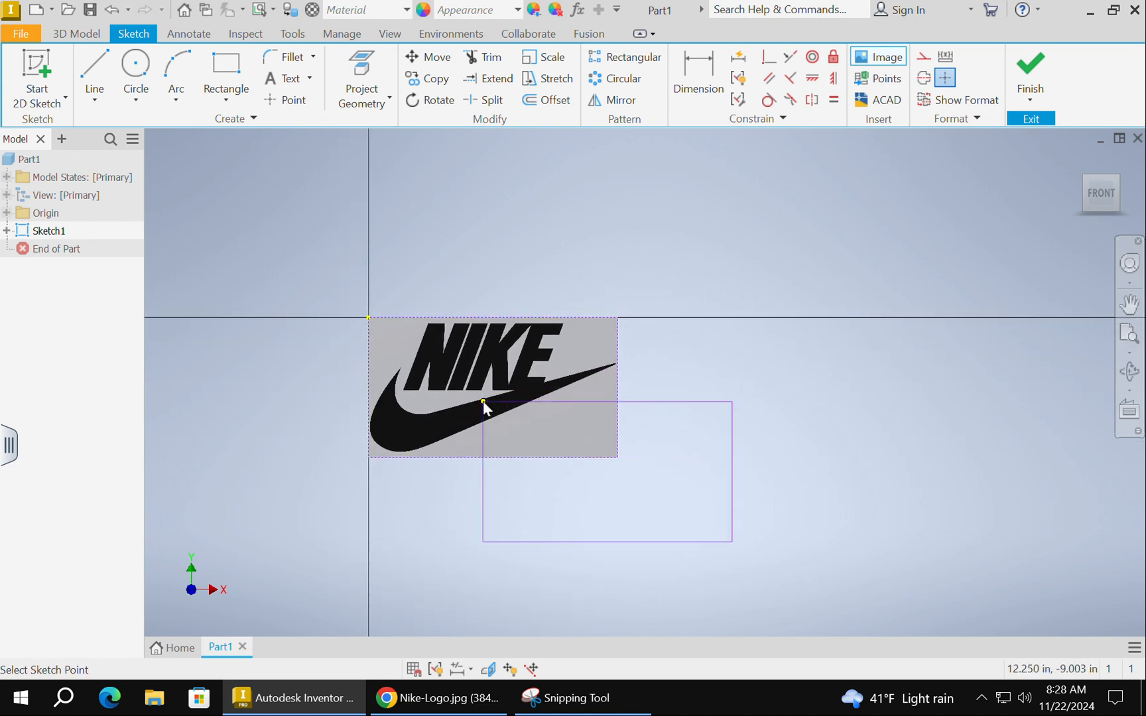
pyautogui.press('Escape')
# - Dimension the lower edge of the logo image to 2 in
pyautogui.scroll(3, 493, 403)
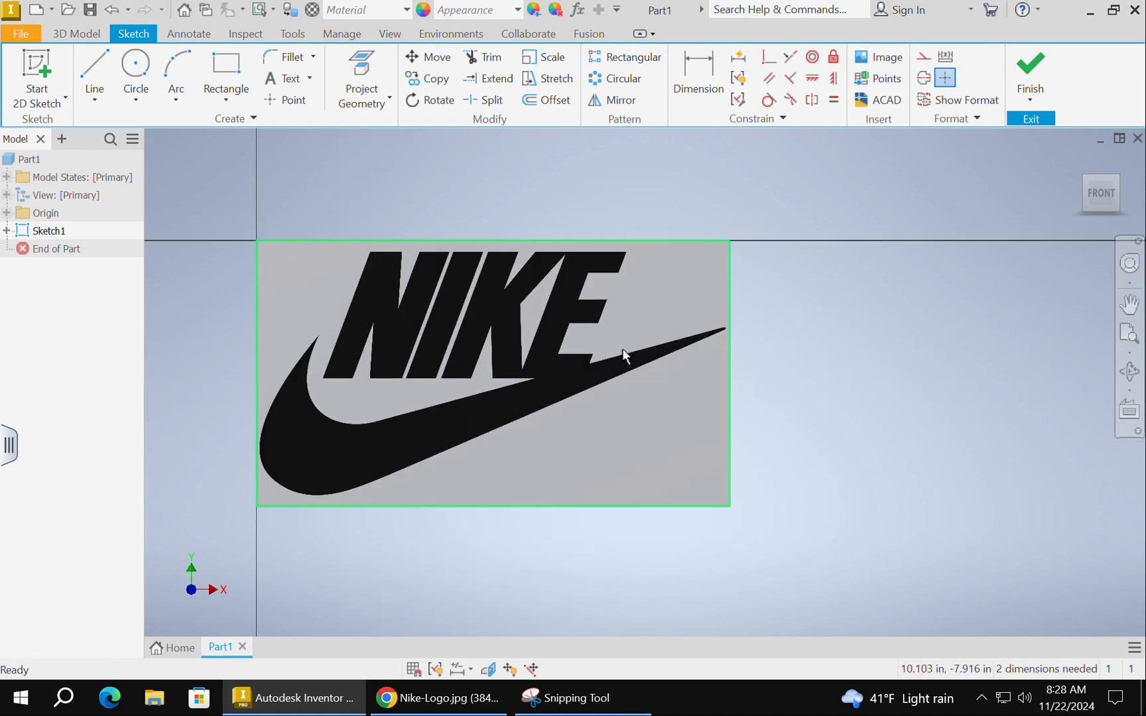
pyautogui.click(698, 76)
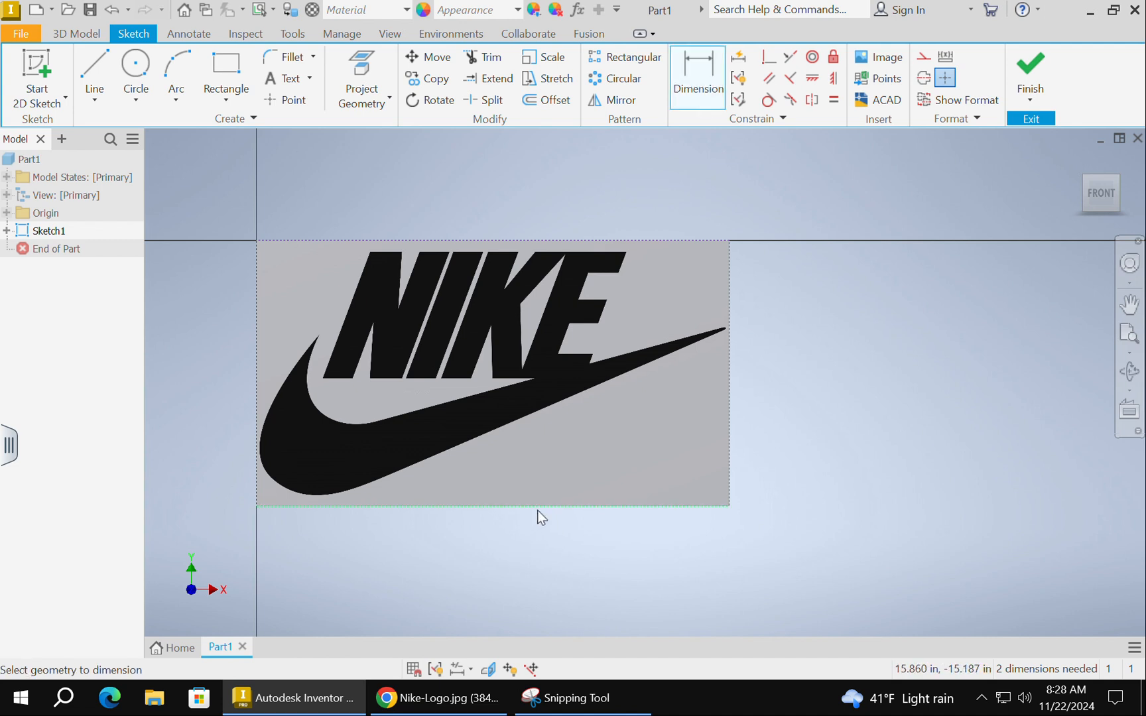
pyautogui.click(537, 508)
pyautogui.click(531, 559)
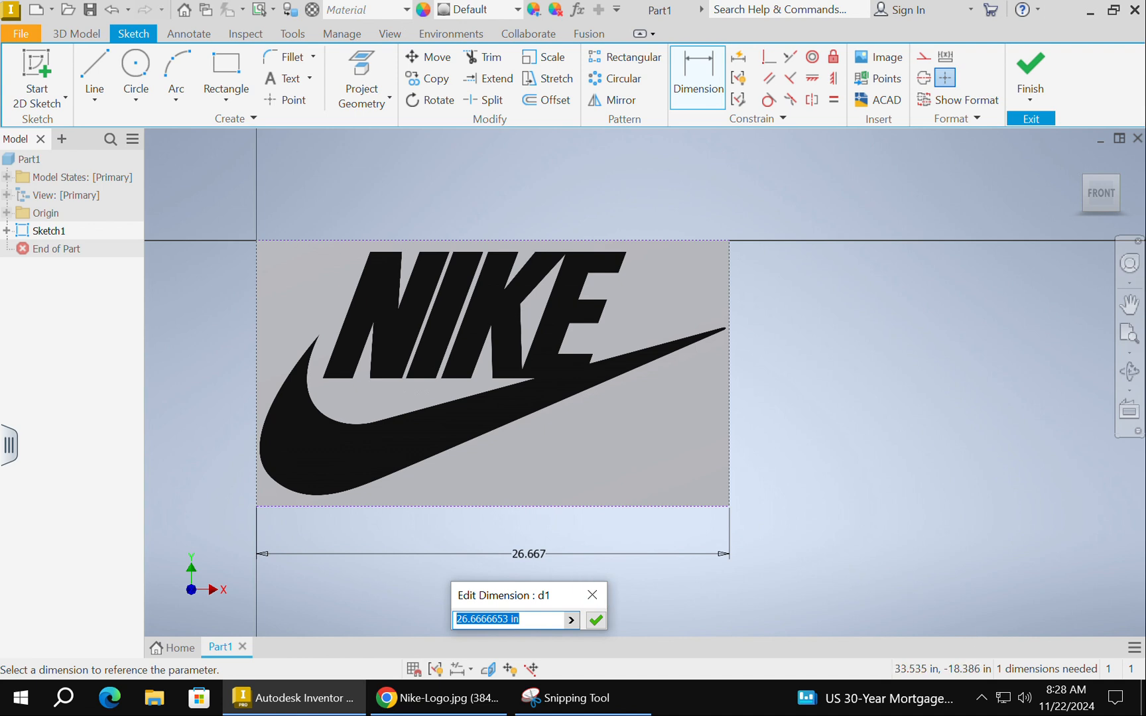
pyautogui.write('2')
pyautogui.press('Return')
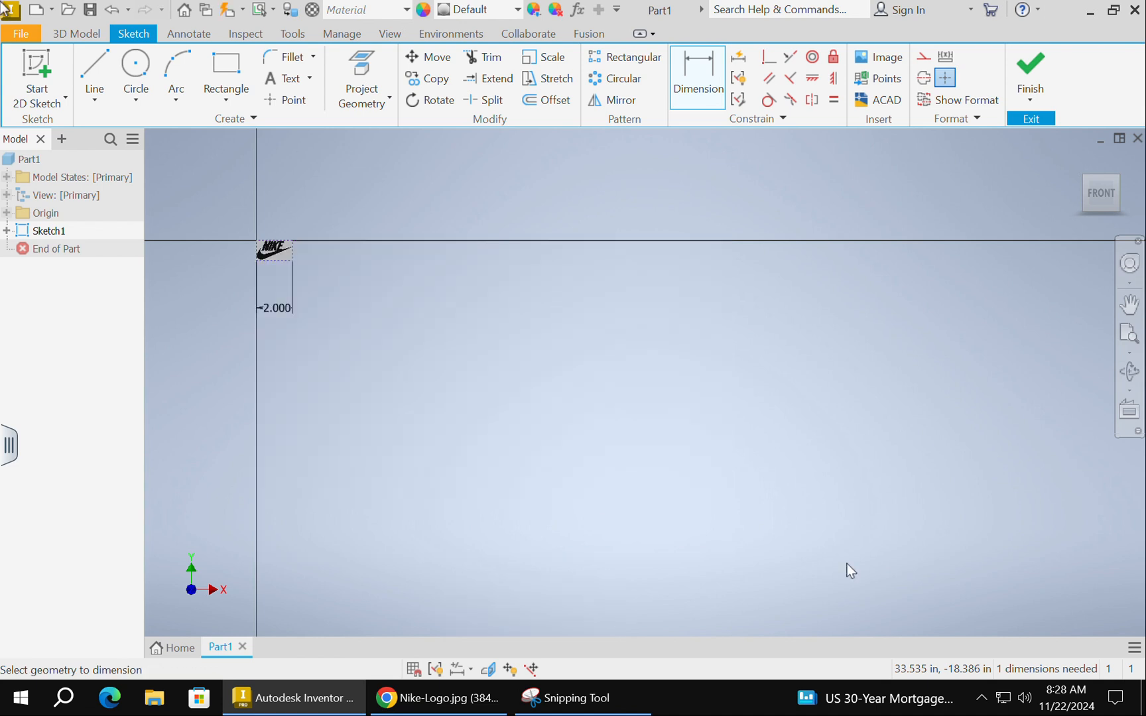
# - Trace the bottom edges of the letter N and its lower notch with connected lines, starting at its lower-left corner
pyautogui.scroll(-5, 271, 266)
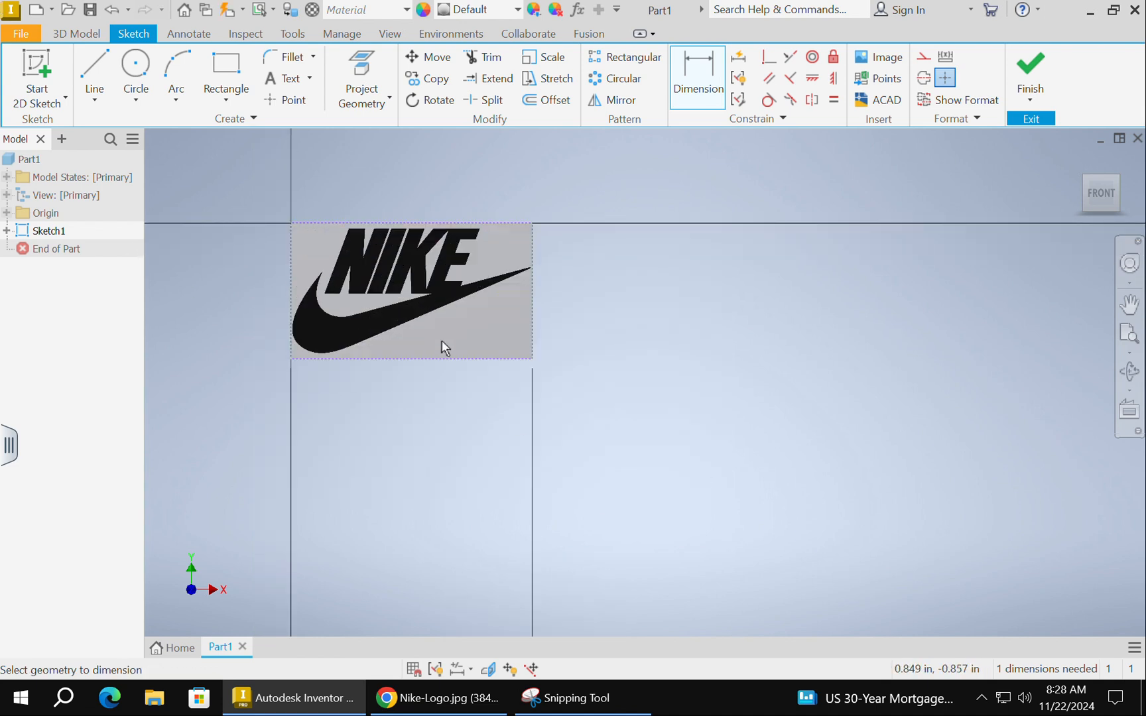
pyautogui.scroll(3, 781, 345)
pyautogui.moveTo(838, 382); pyautogui.dragTo(944, 439, button='middle')
pyautogui.scroll(-4, 740, 337)
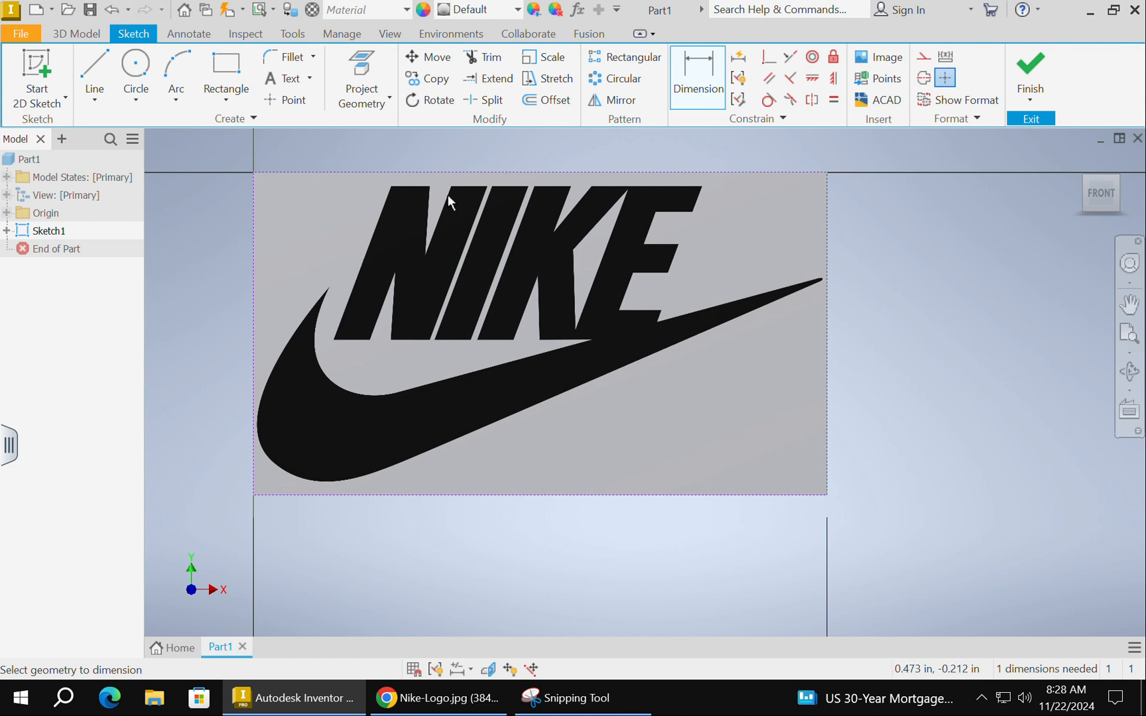
pyautogui.click(86, 65)
pyautogui.scroll(-3, 317, 326)
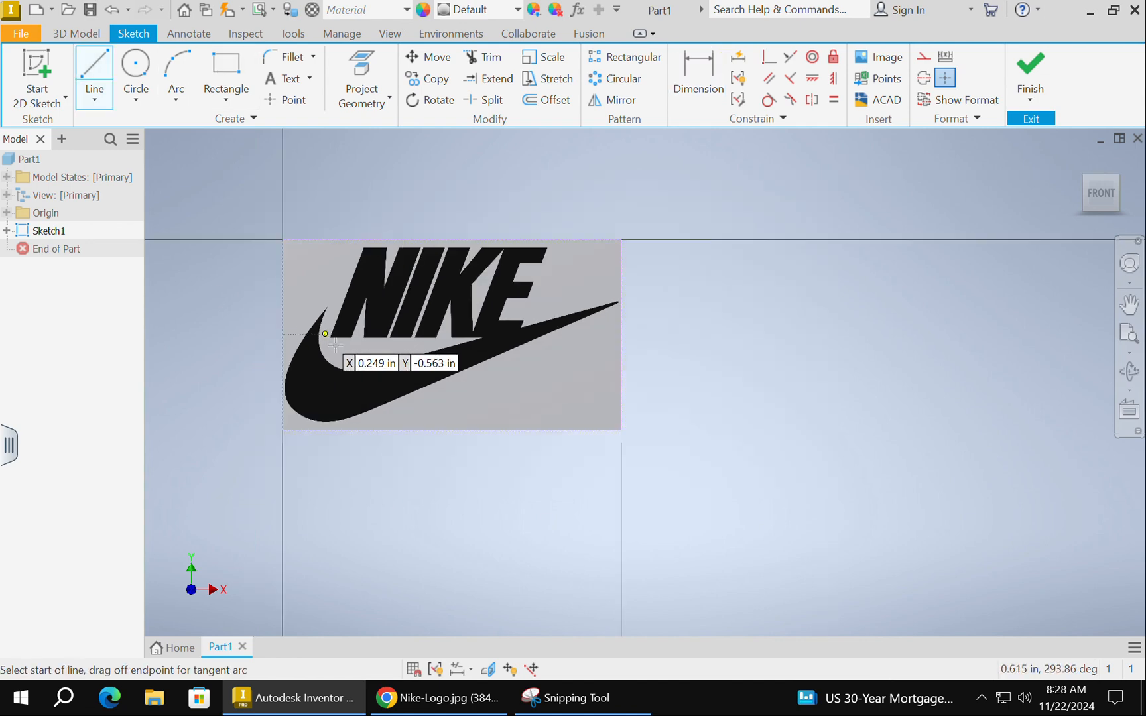
pyautogui.scroll(-5, 341, 341)
pyautogui.scroll(-3, 526, 475)
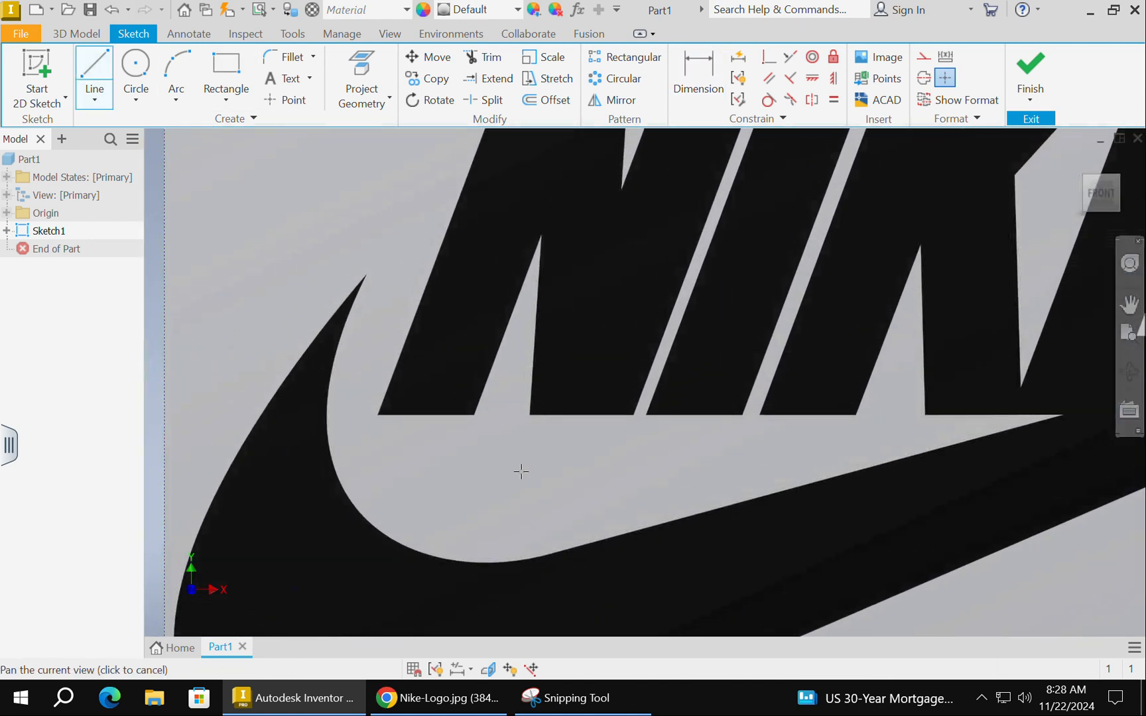
pyautogui.click(391, 438)
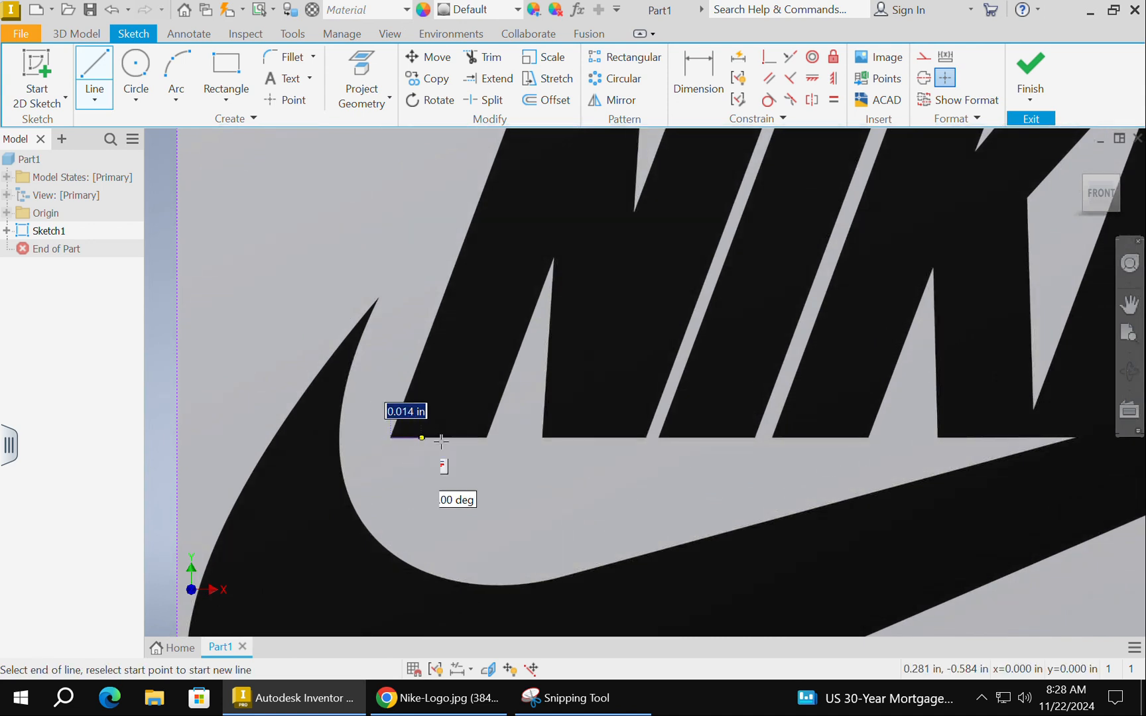
pyautogui.click(489, 438)
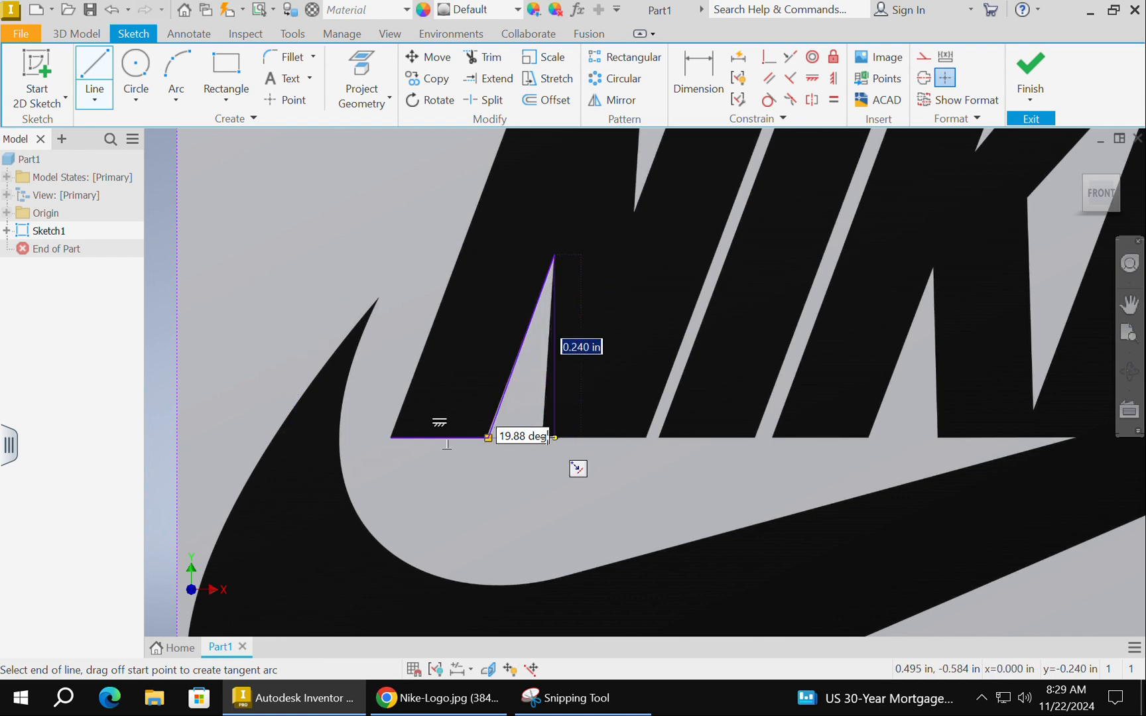
pyautogui.scroll(-9, 637, 427)
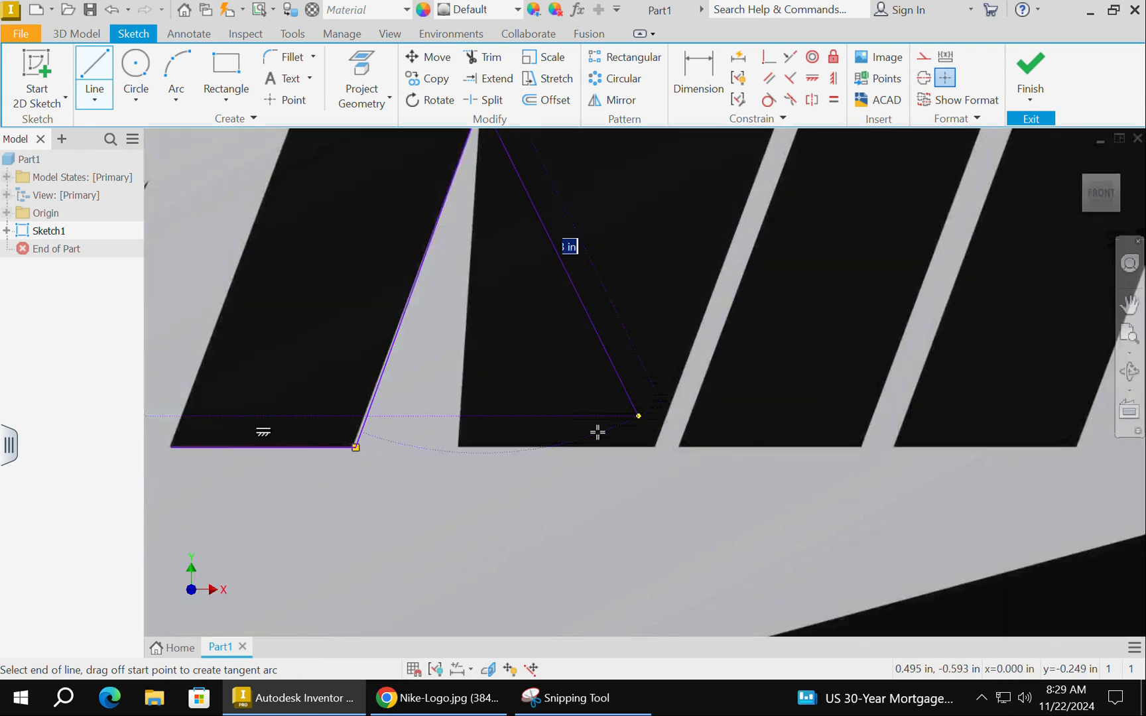
pyautogui.scroll(5, 468, 437)
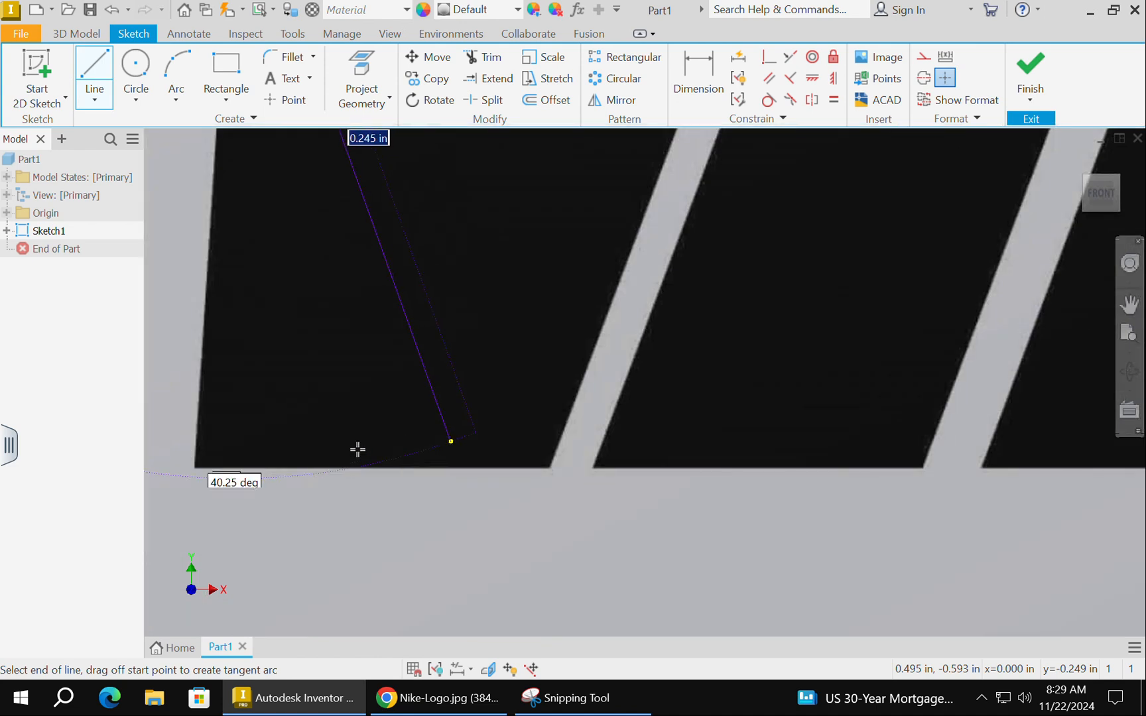
pyautogui.click(196, 468)
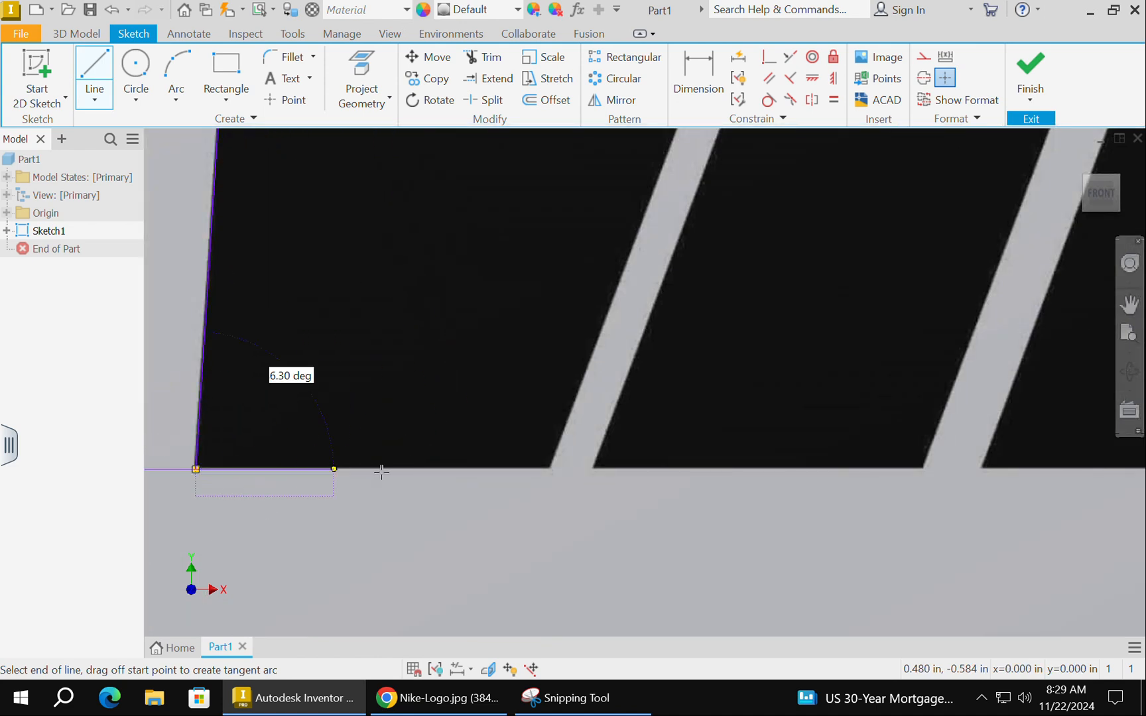
pyautogui.click(552, 468)
# - Continue the N outline up its right edge, across the right stem's top and down to the upper notch's point
pyautogui.scroll(5, 560, 457)
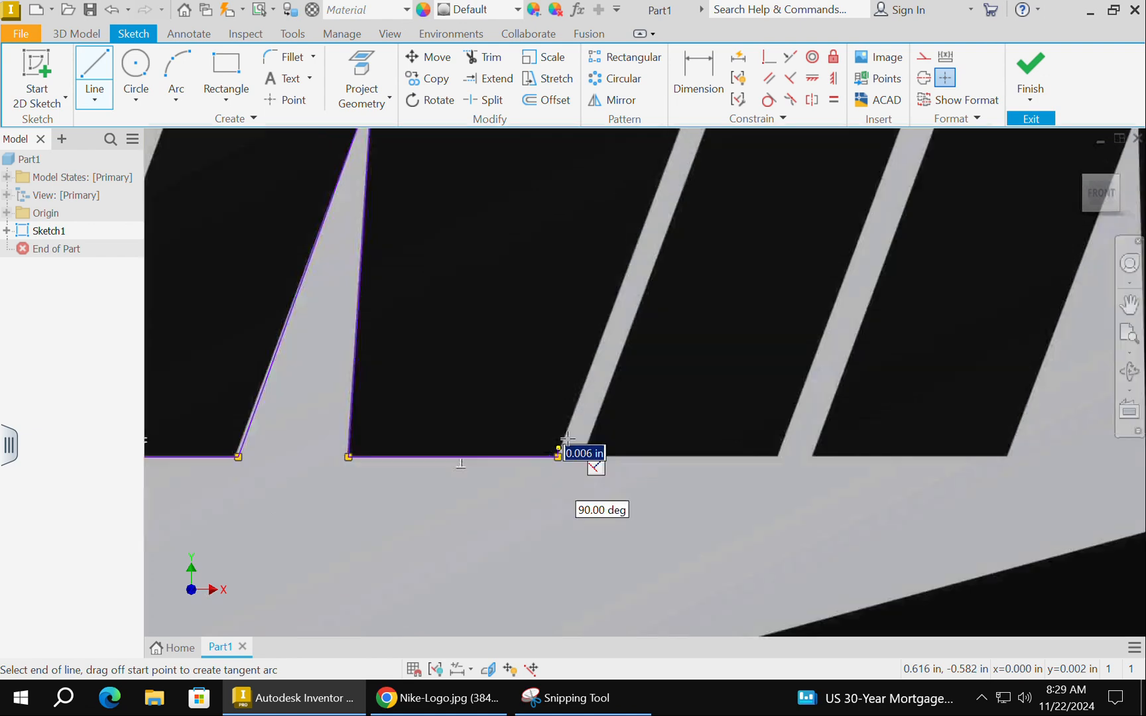
pyautogui.scroll(-5, 605, 331)
pyautogui.scroll(-2, 607, 333)
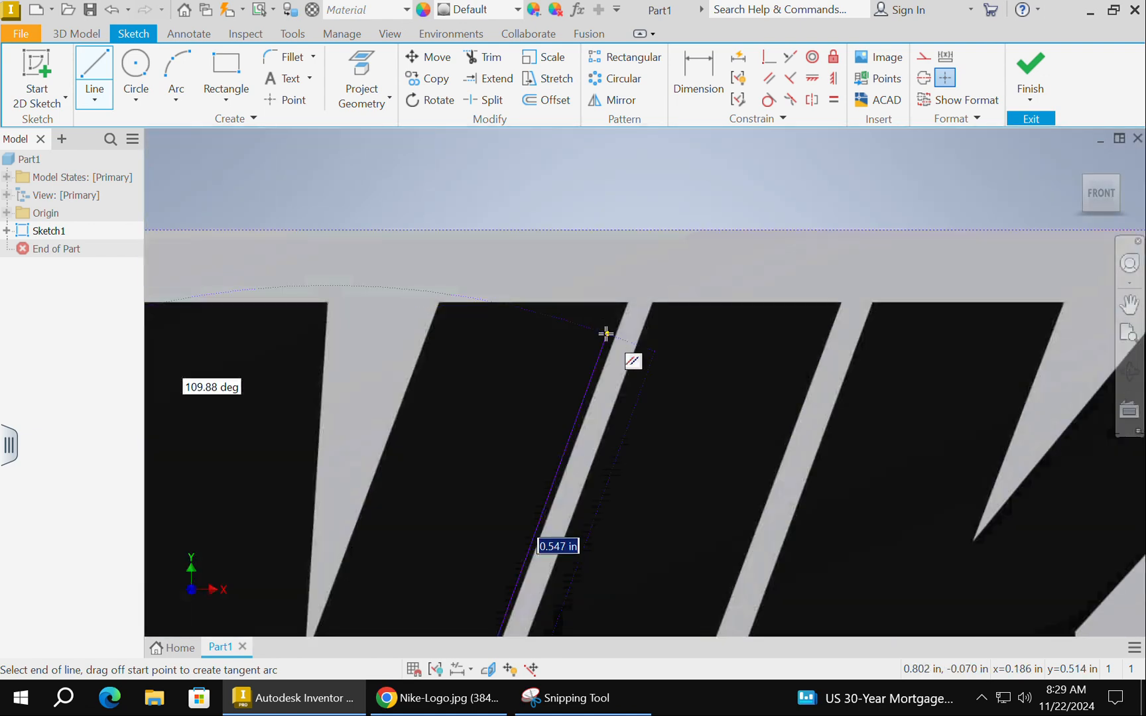
pyautogui.click(627, 301)
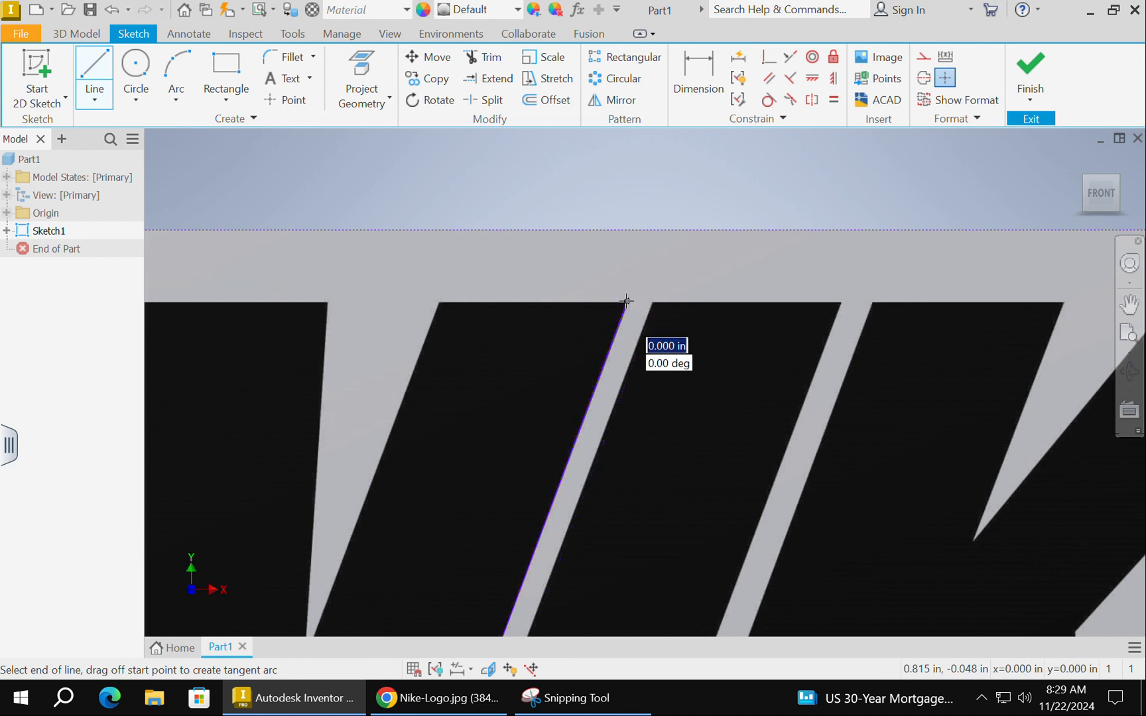
pyautogui.click(437, 301)
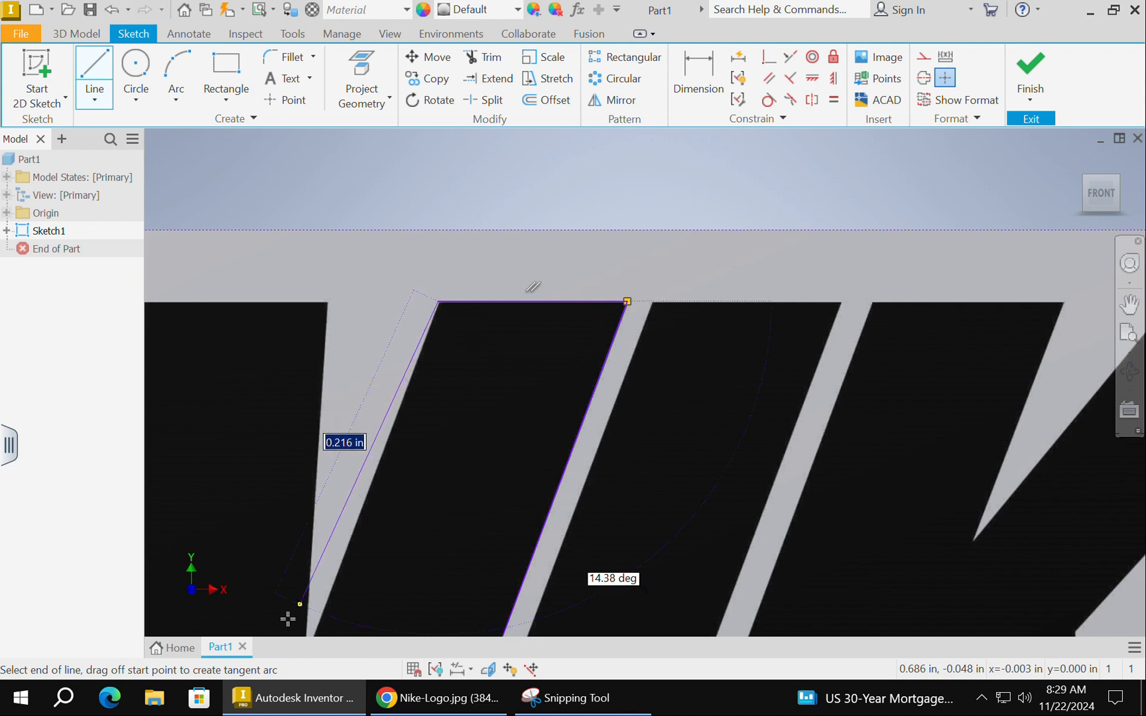
pyautogui.moveTo(353, 491); pyautogui.dragTo(385, 419, button='middle')
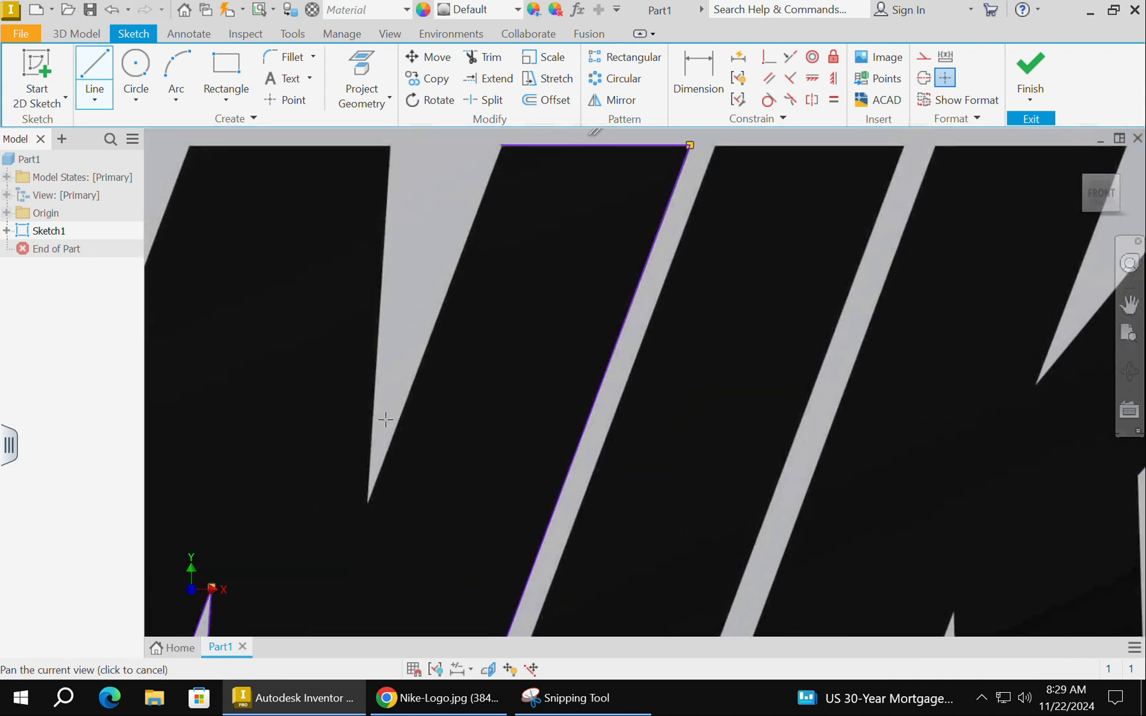
pyautogui.click(366, 501)
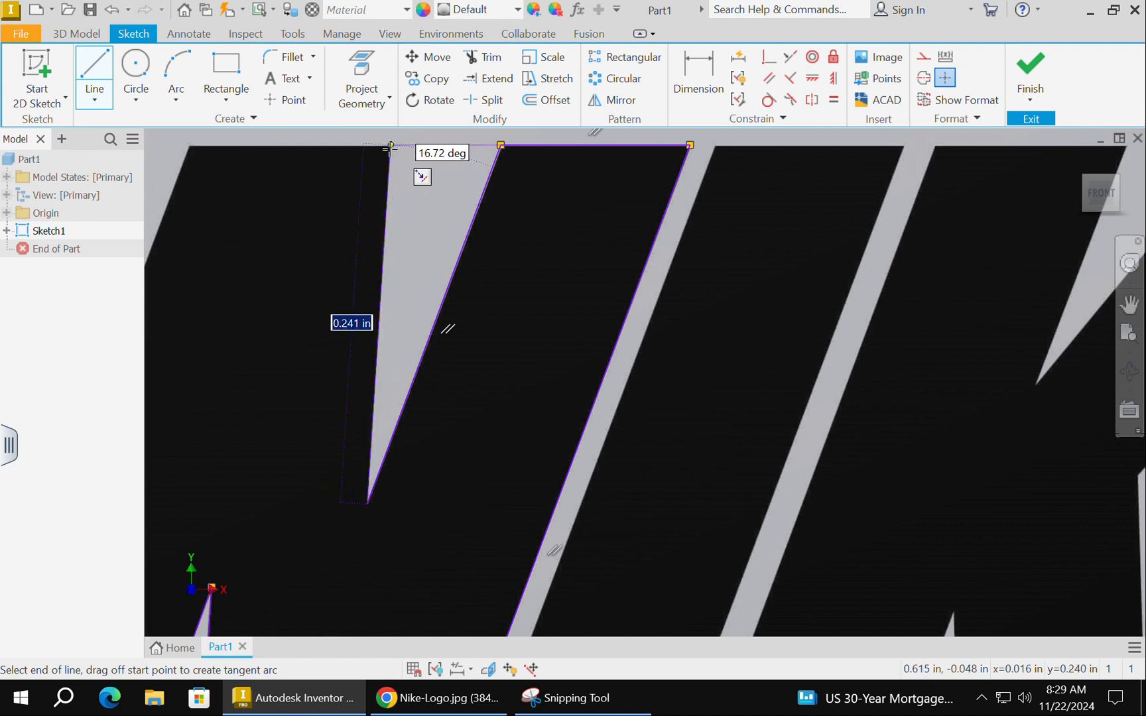
# - Close the N outline from the upper notch's point across the left stem's top and down the left edge to the start point
pyautogui.scroll(5, 392, 152)
pyautogui.moveTo(391, 156); pyautogui.dragTo(407, 425, button='middle')
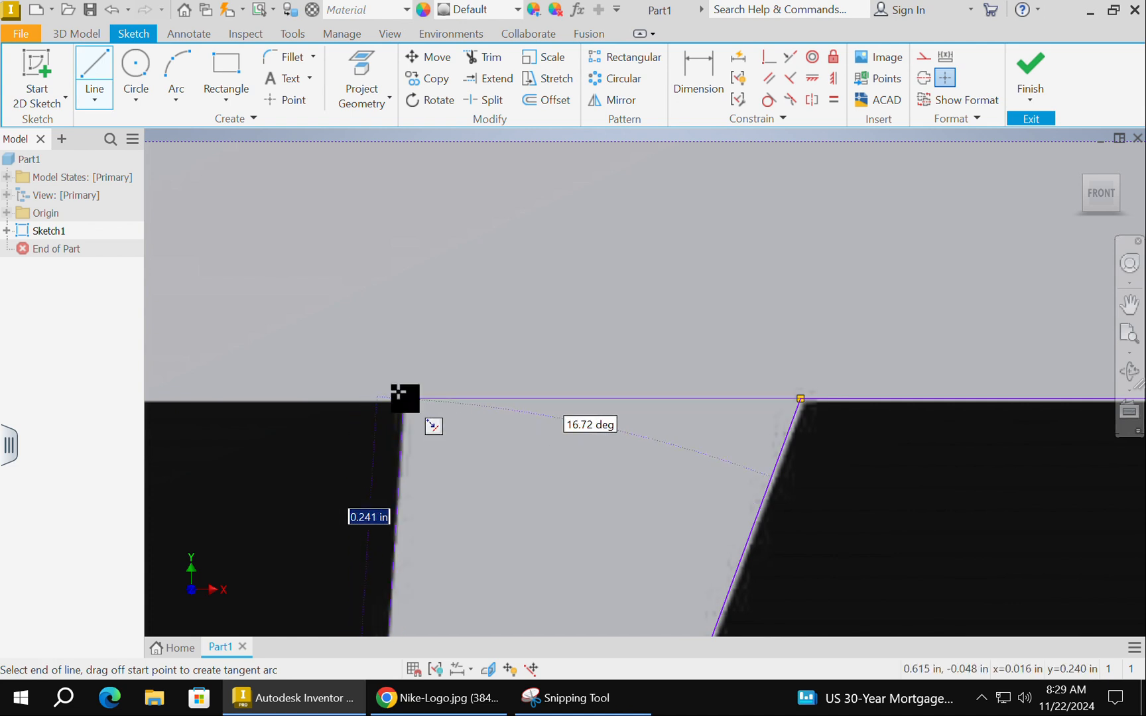
pyautogui.click(403, 398)
pyautogui.moveTo(365, 396); pyautogui.dragTo(725, 399, button='middle')
pyautogui.scroll(-3, 524, 391)
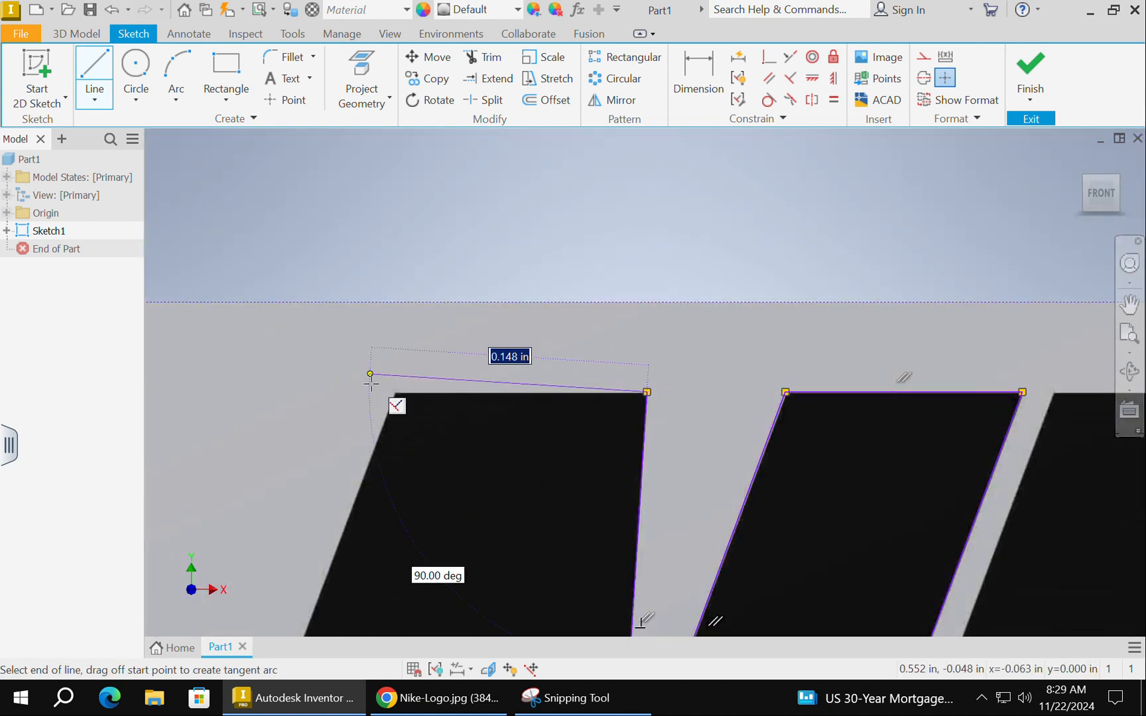
pyautogui.scroll(2, 381, 389)
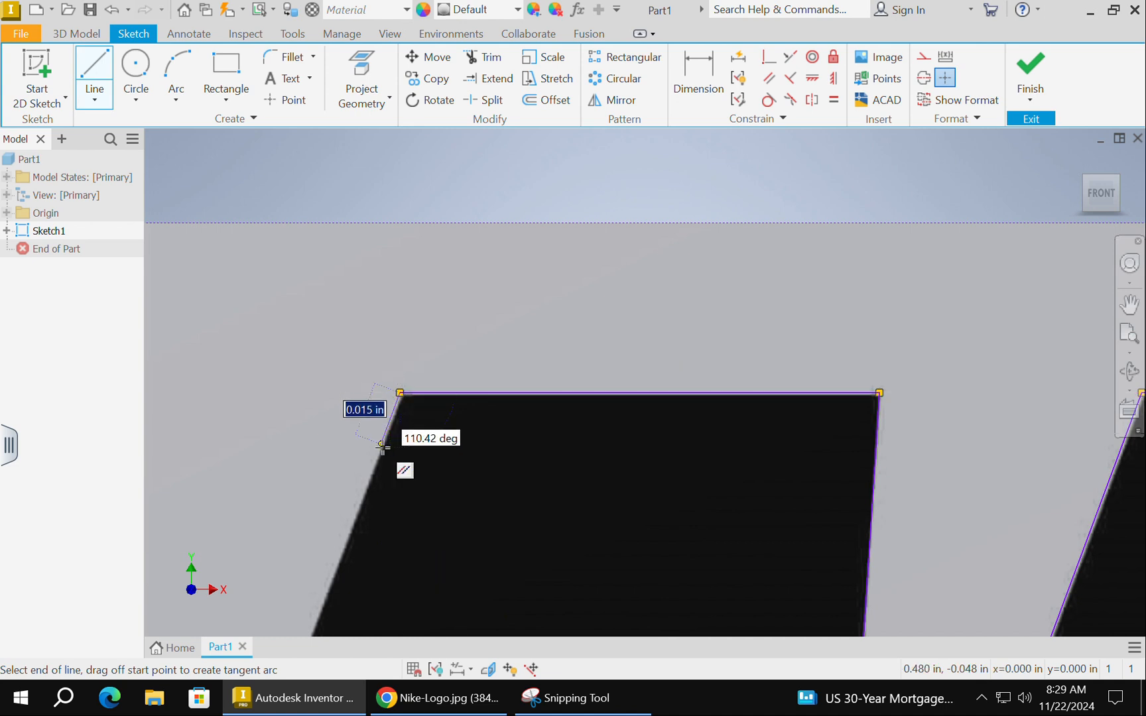
pyautogui.moveTo(397, 447)
pyautogui.mouseDown(button='middle')
pyautogui.moveTo(507, 256)
pyautogui.moveTo(517, 282)
pyautogui.mouseUp(button='middle')
pyautogui.scroll(-3, 518, 282)
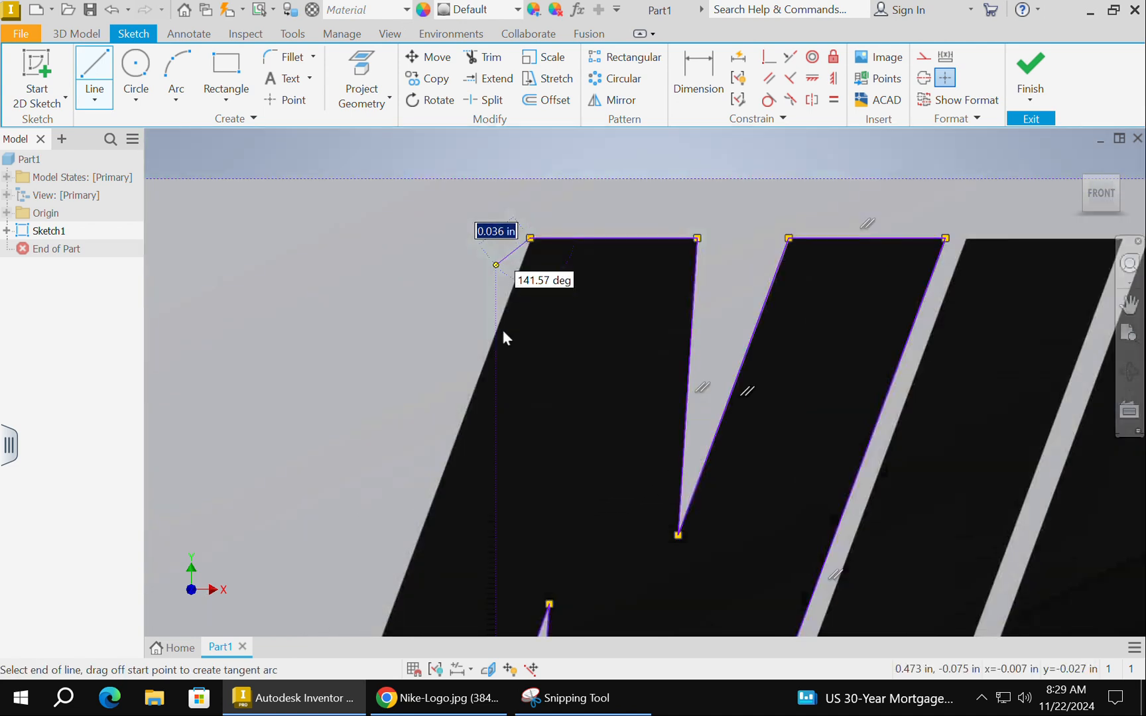
pyautogui.scroll(-2, 443, 468)
pyautogui.moveTo(474, 388); pyautogui.dragTo(545, 173, button='middle')
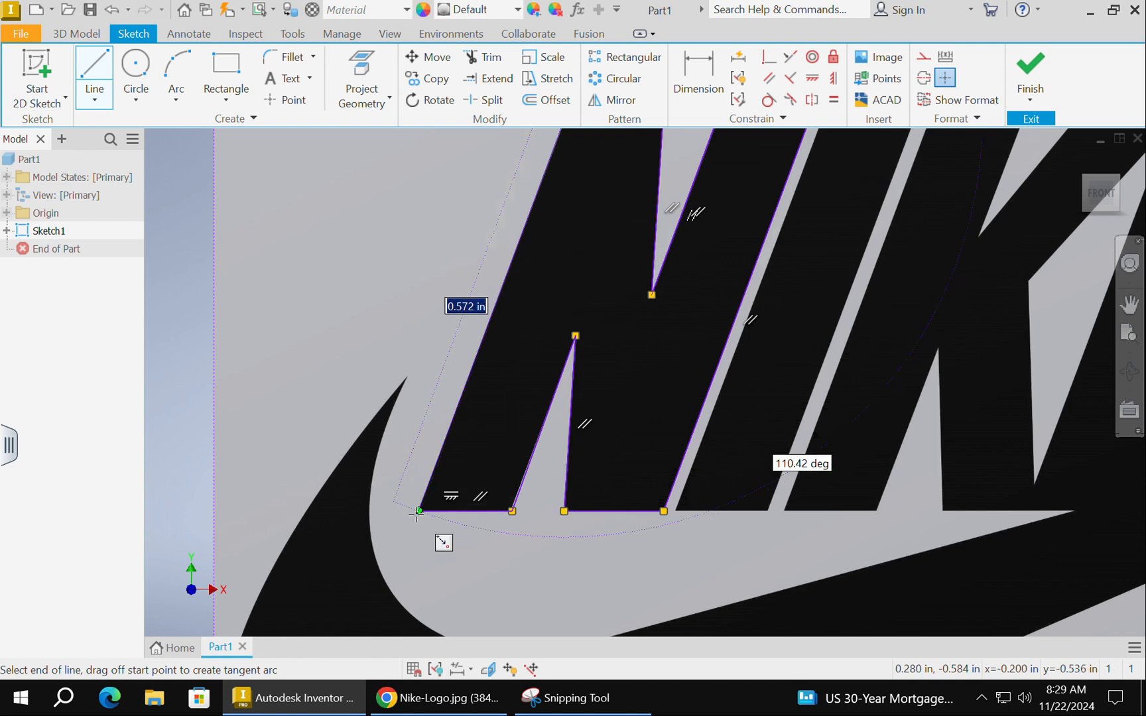
pyautogui.click(419, 511)
pyautogui.scroll(5, 411, 507)
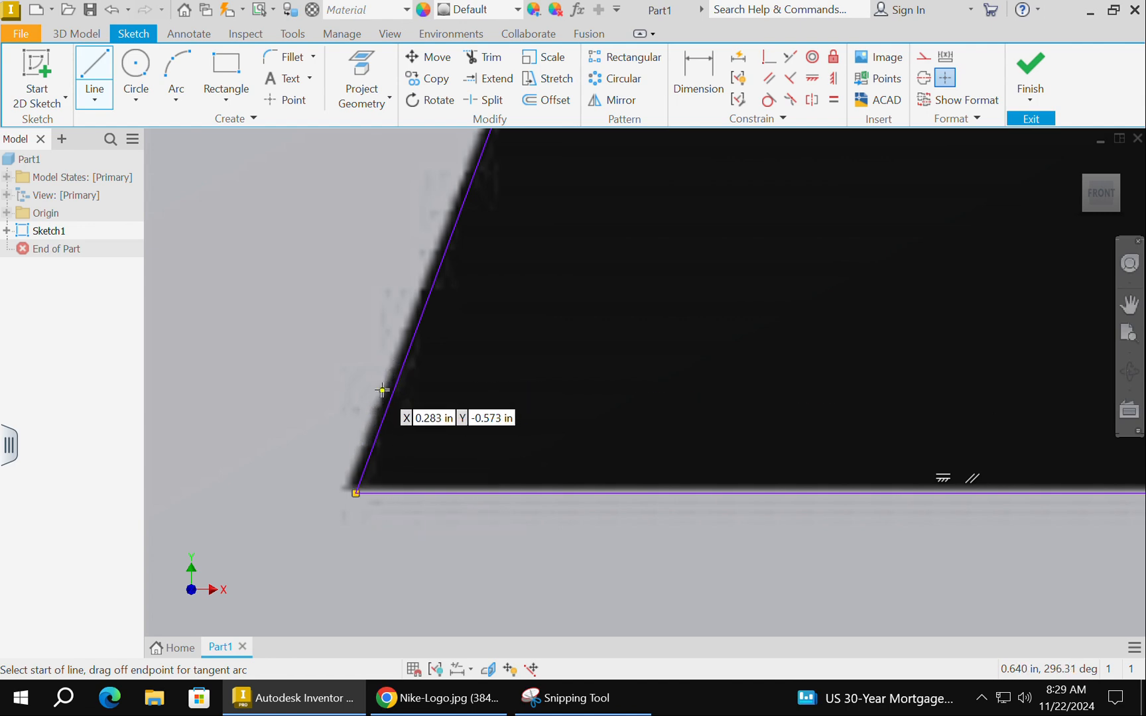
pyautogui.scroll(-5, 382, 390)
pyautogui.scroll(6, 563, 292)
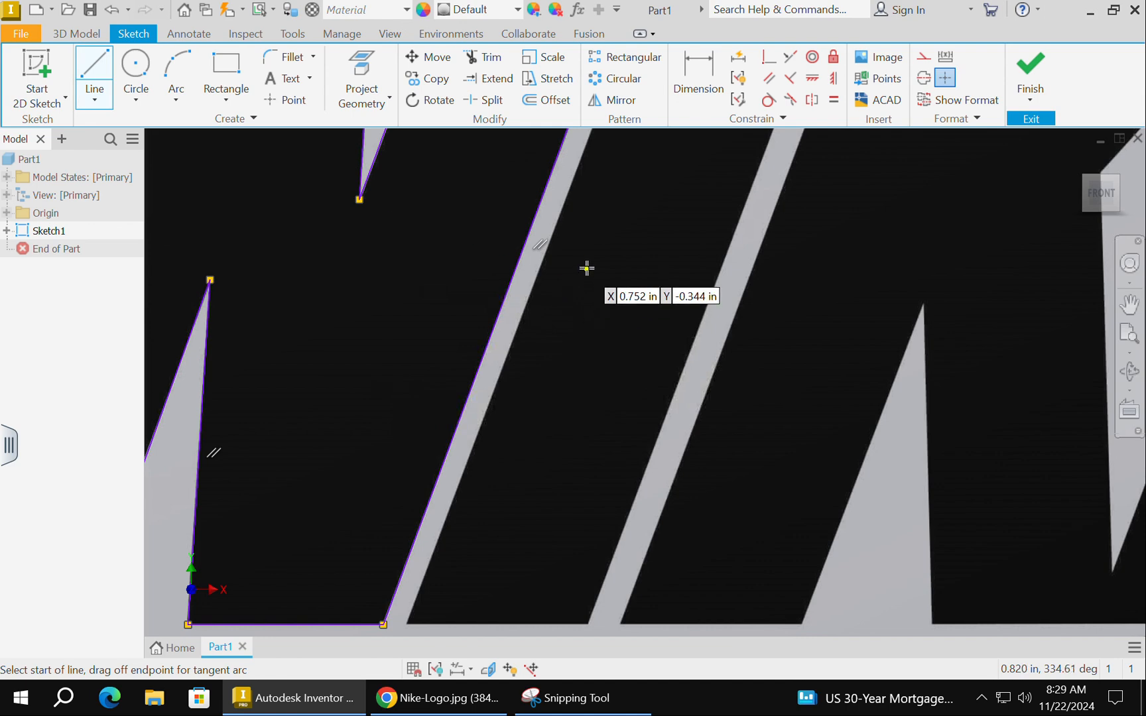
pyautogui.scroll(-4, 586, 268)
pyautogui.moveTo(636, 186); pyautogui.dragTo(580, 372, button='middle')
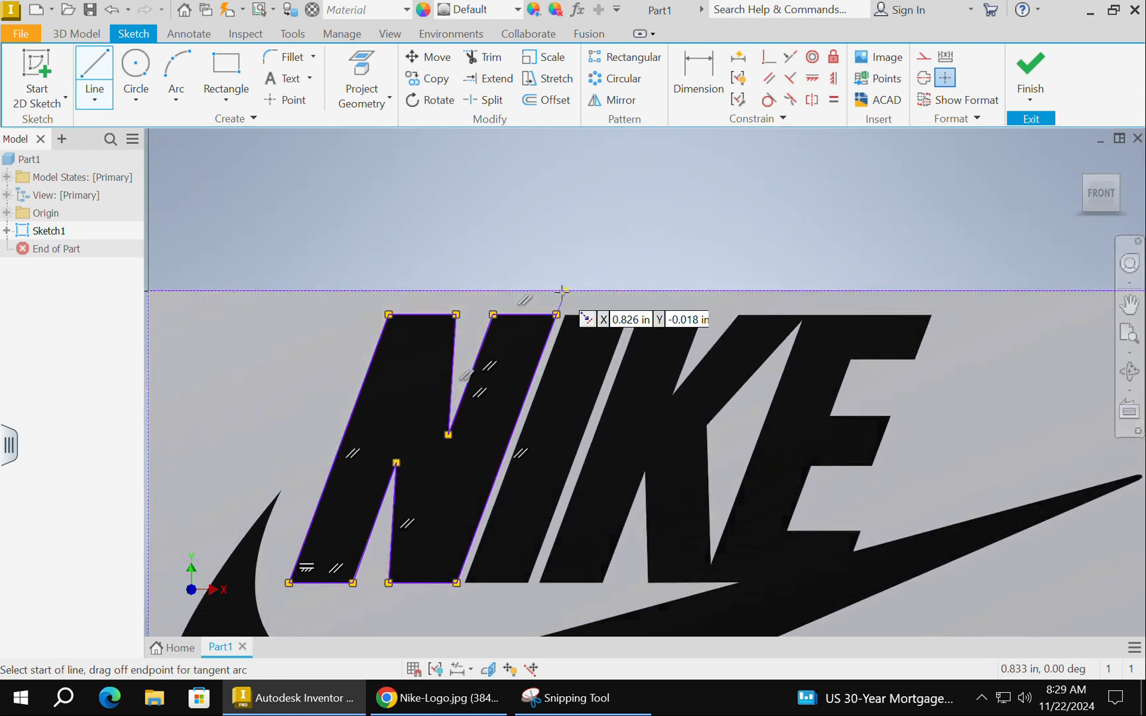
# - Trace the top edge of the letter I with a horizontal line about 0.13 in long, starting at its upper-left corner
pyautogui.scroll(5, 562, 291)
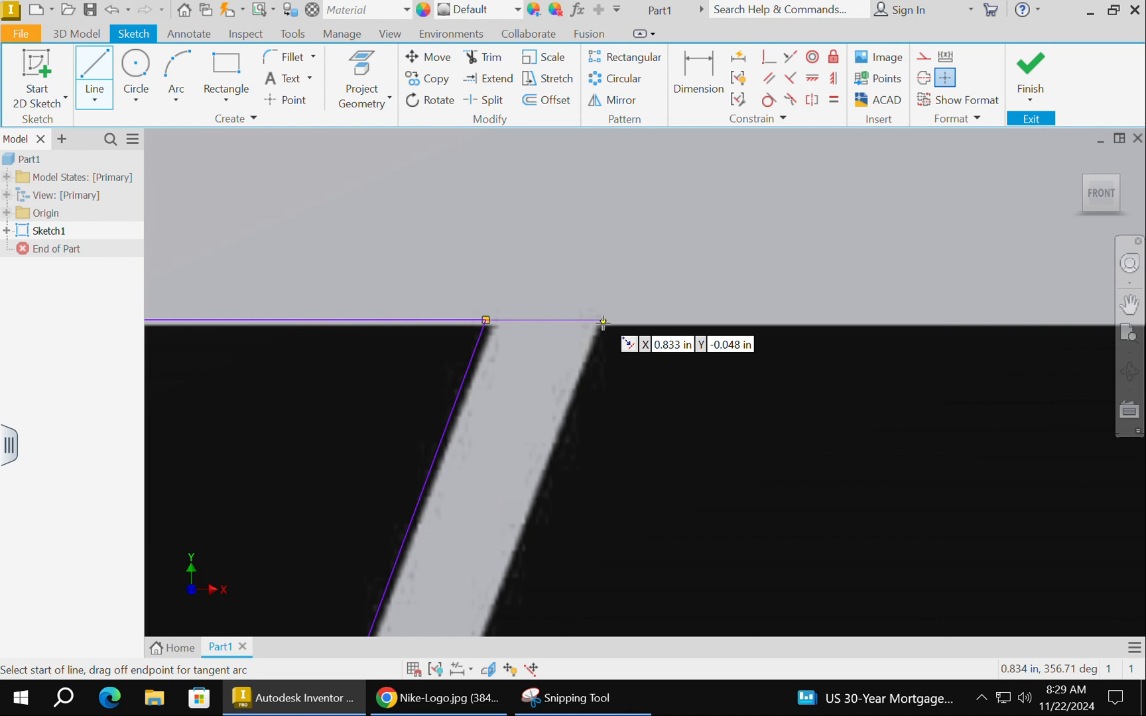
pyautogui.click(599, 322)
pyautogui.scroll(-5, 750, 345)
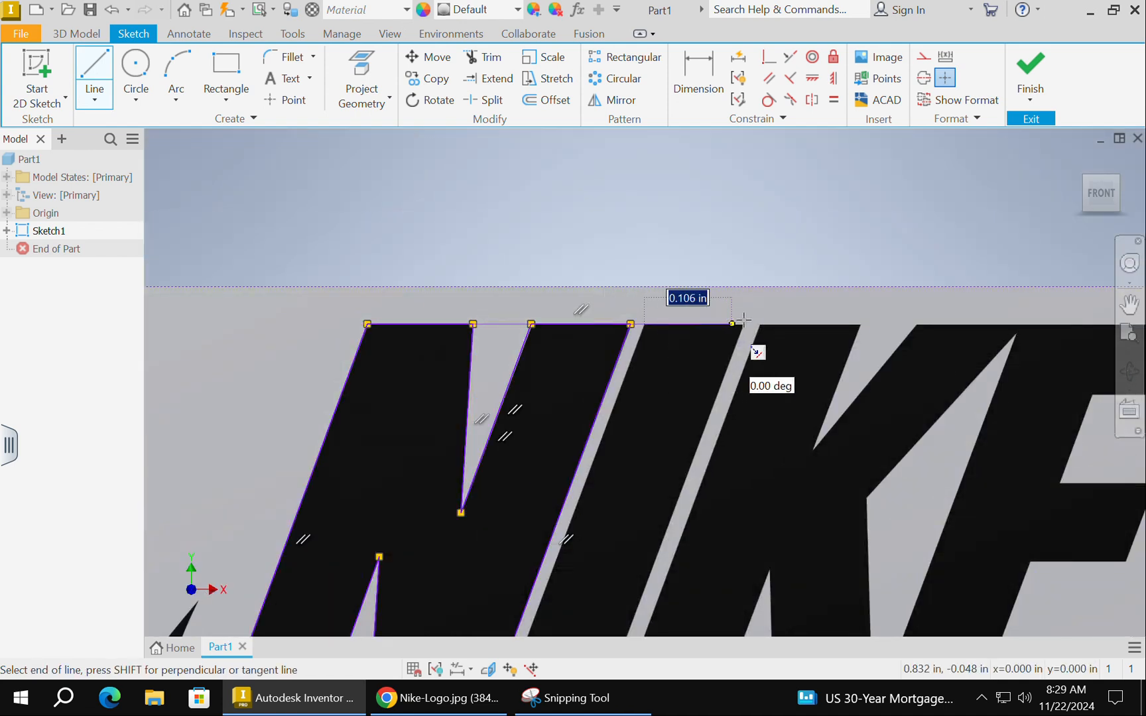
pyautogui.scroll(3, 741, 322)
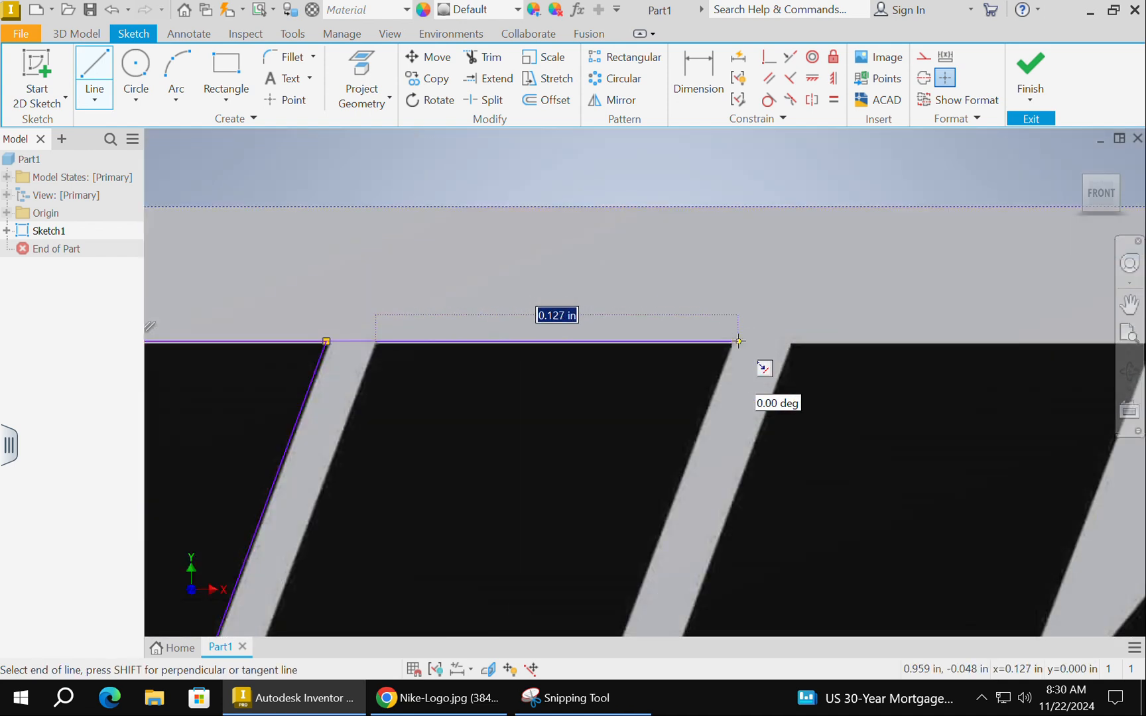
pyautogui.click(733, 342)
pyautogui.scroll(-5, 686, 431)
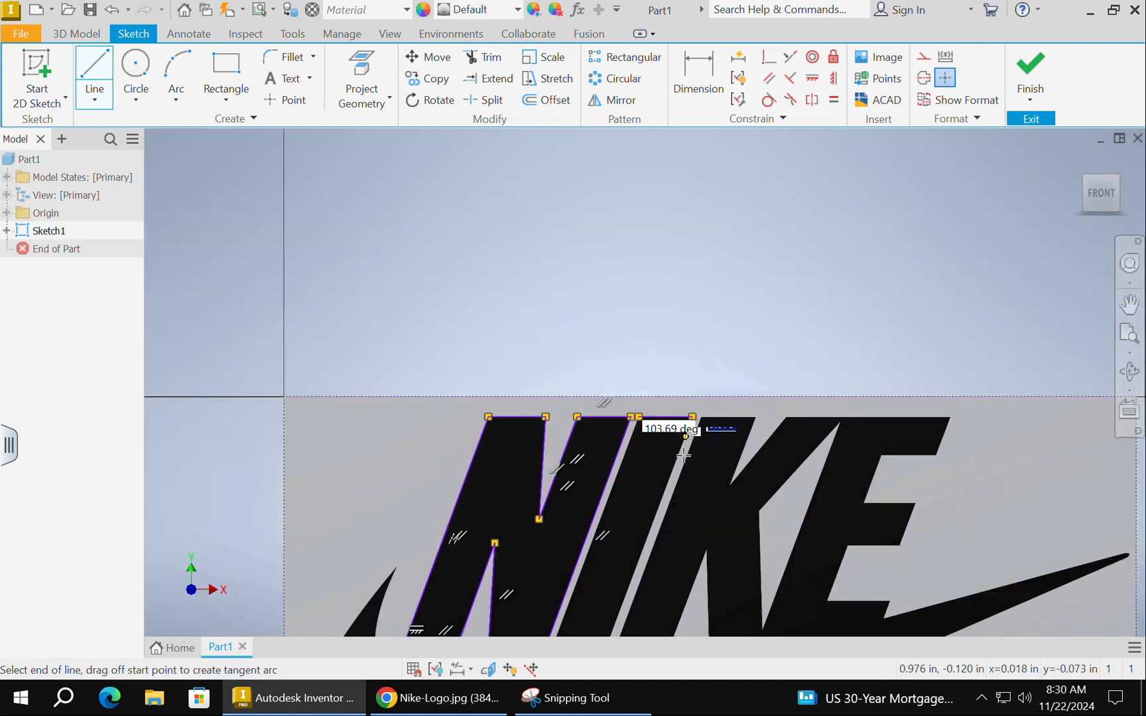
# - Continue the I outline down its slanted right edge to the lower-right corner, parallel to the N's edge
pyautogui.moveTo(687, 447); pyautogui.dragTo(717, 279, button='middle')
pyautogui.scroll(5, 639, 399)
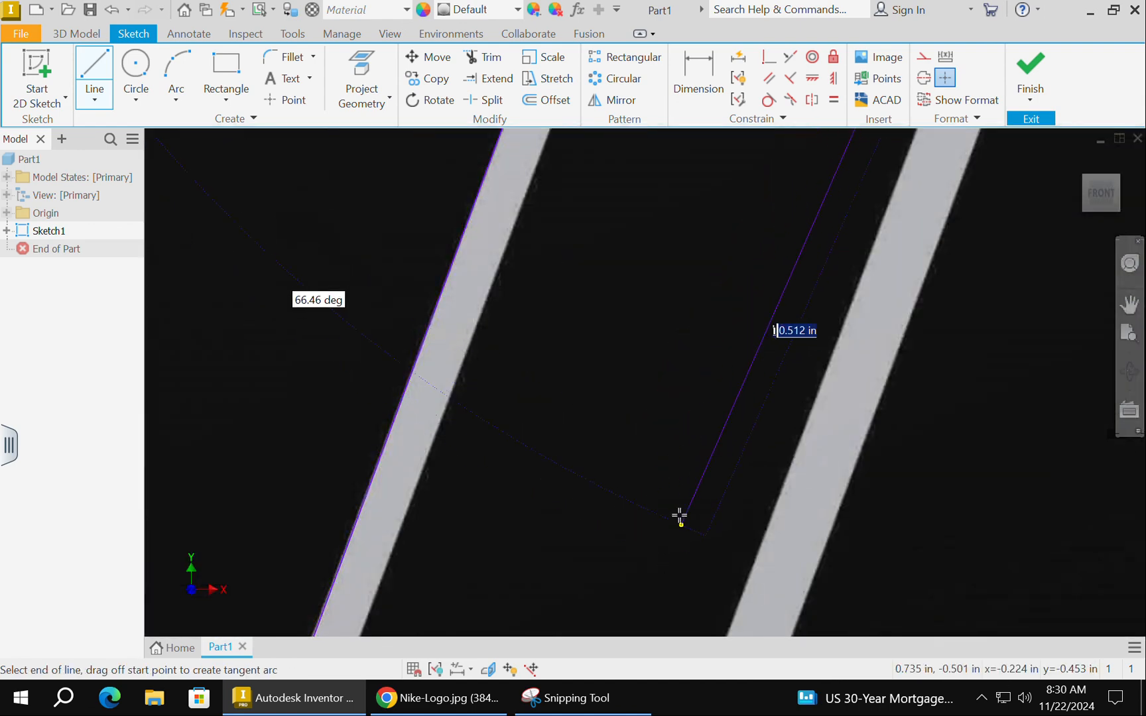
pyautogui.scroll(-3, 677, 530)
pyautogui.scroll(3, 680, 545)
pyautogui.scroll(-3, 680, 547)
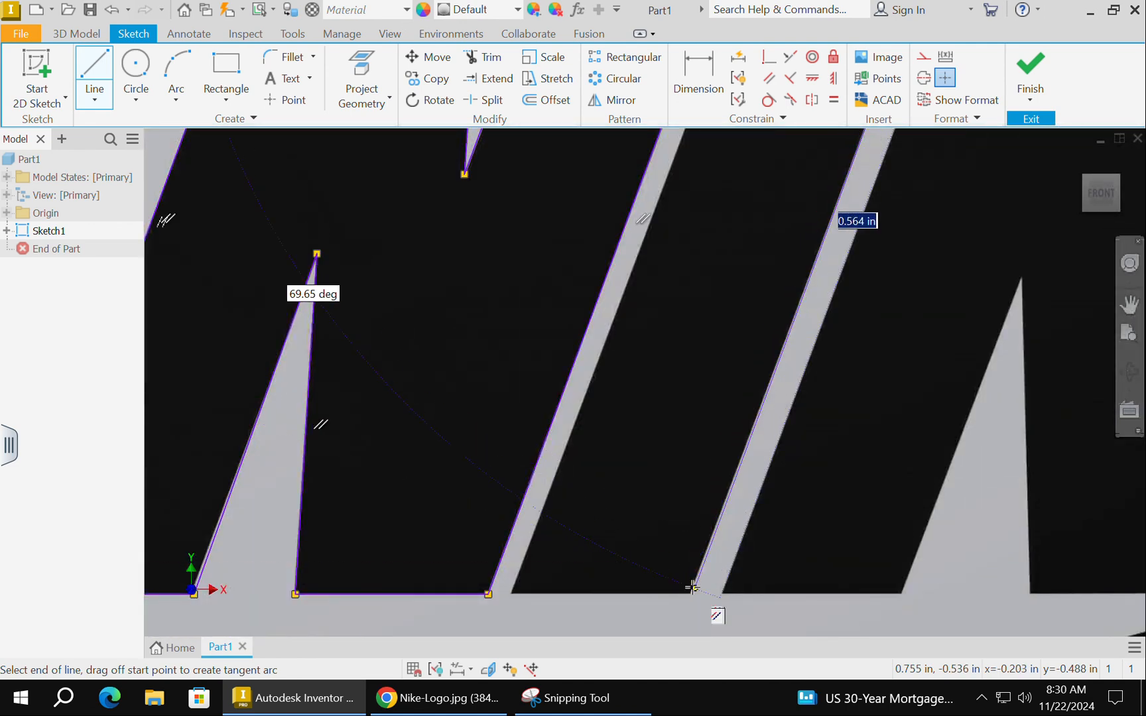
pyautogui.click(691, 594)
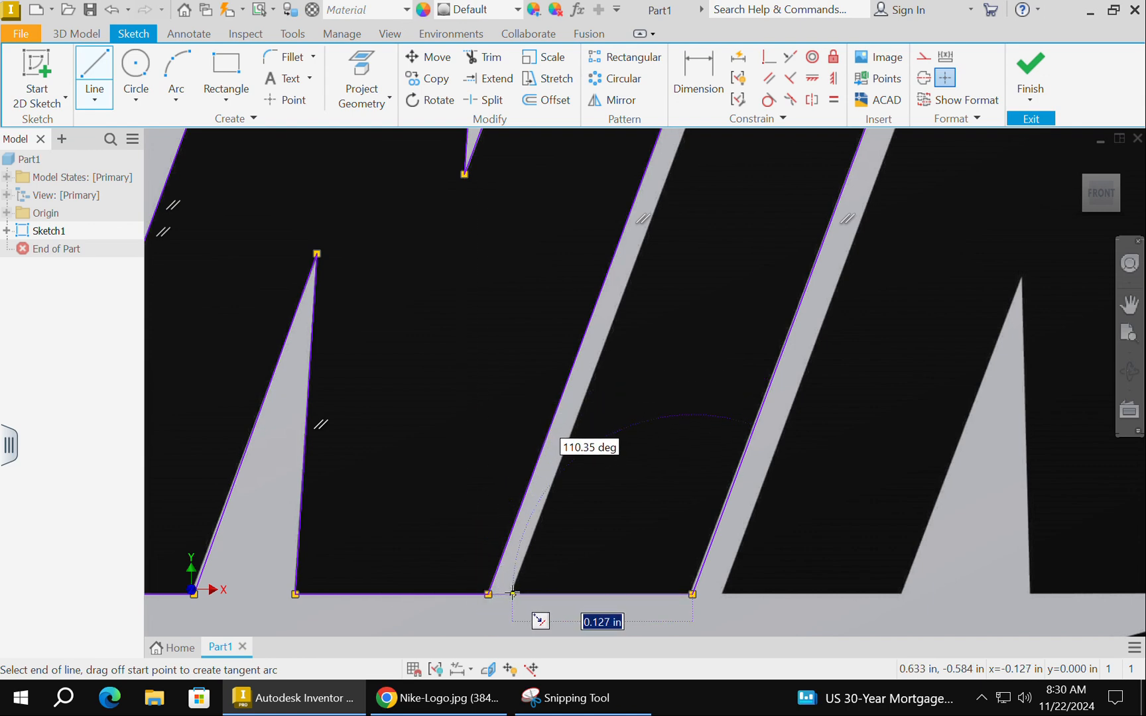
# - Close the I outline along its bottom edge, about 0.13 in long, and up the left edge to the start point
pyautogui.scroll(3, 512, 592)
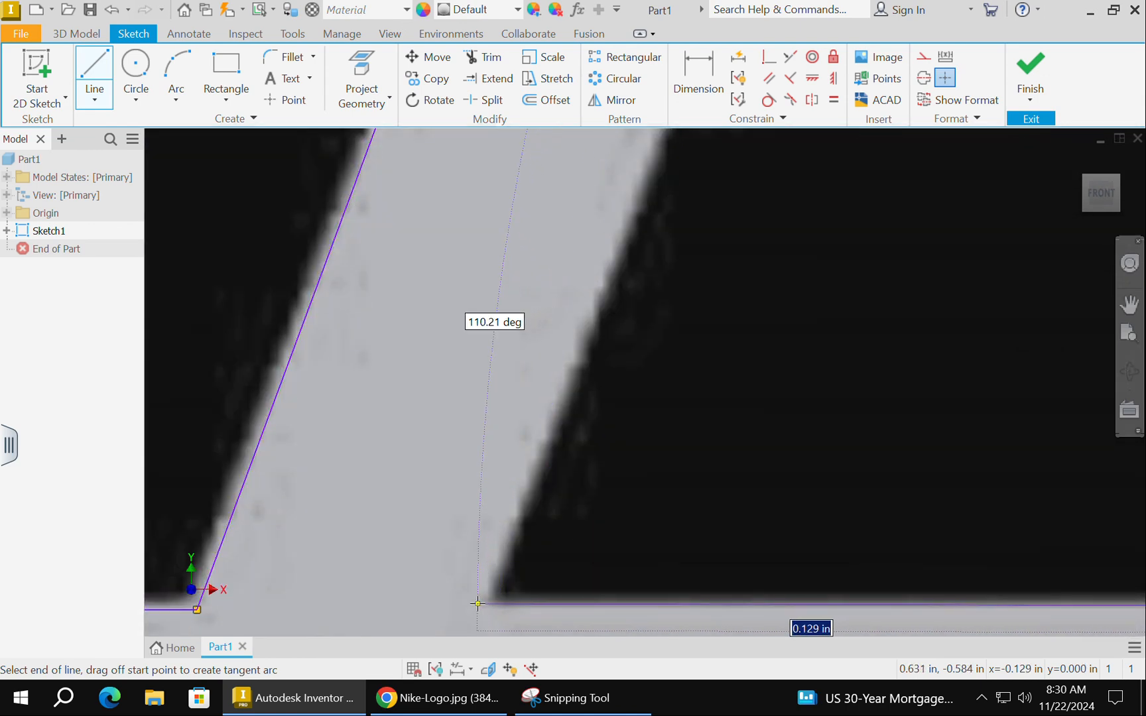
pyautogui.click(477, 603)
pyautogui.scroll(-5, 478, 600)
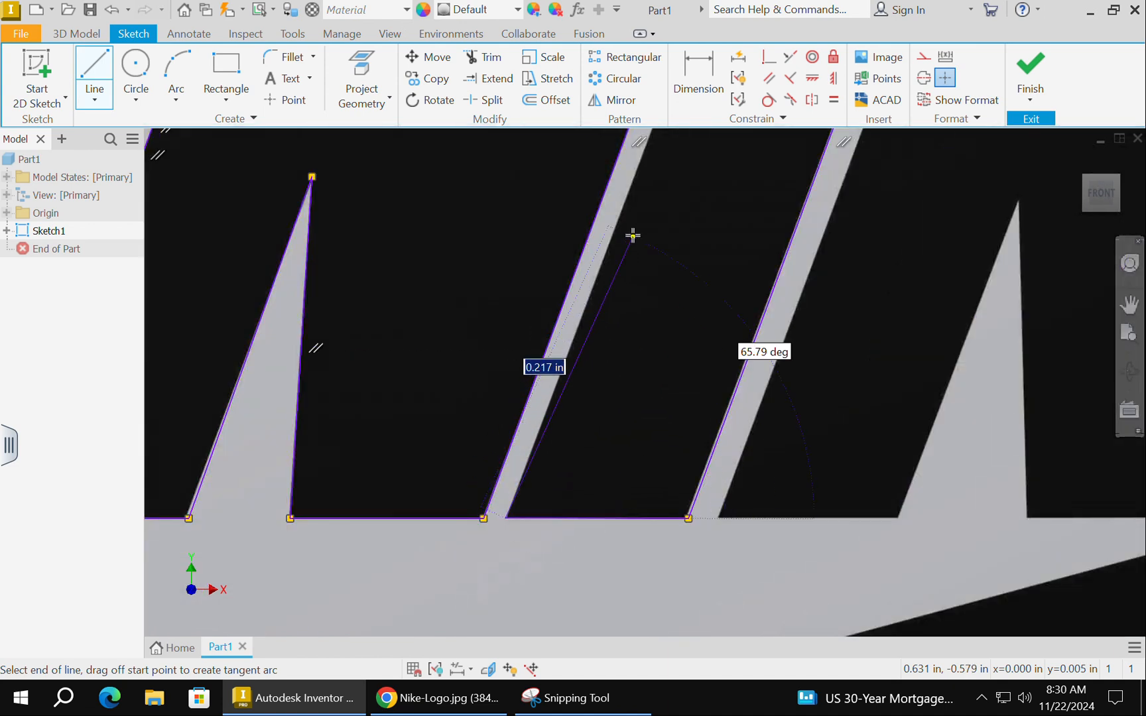
pyautogui.moveTo(641, 227); pyautogui.dragTo(491, 583, button='middle')
pyautogui.moveTo(579, 357); pyautogui.dragTo(481, 569, button='middle')
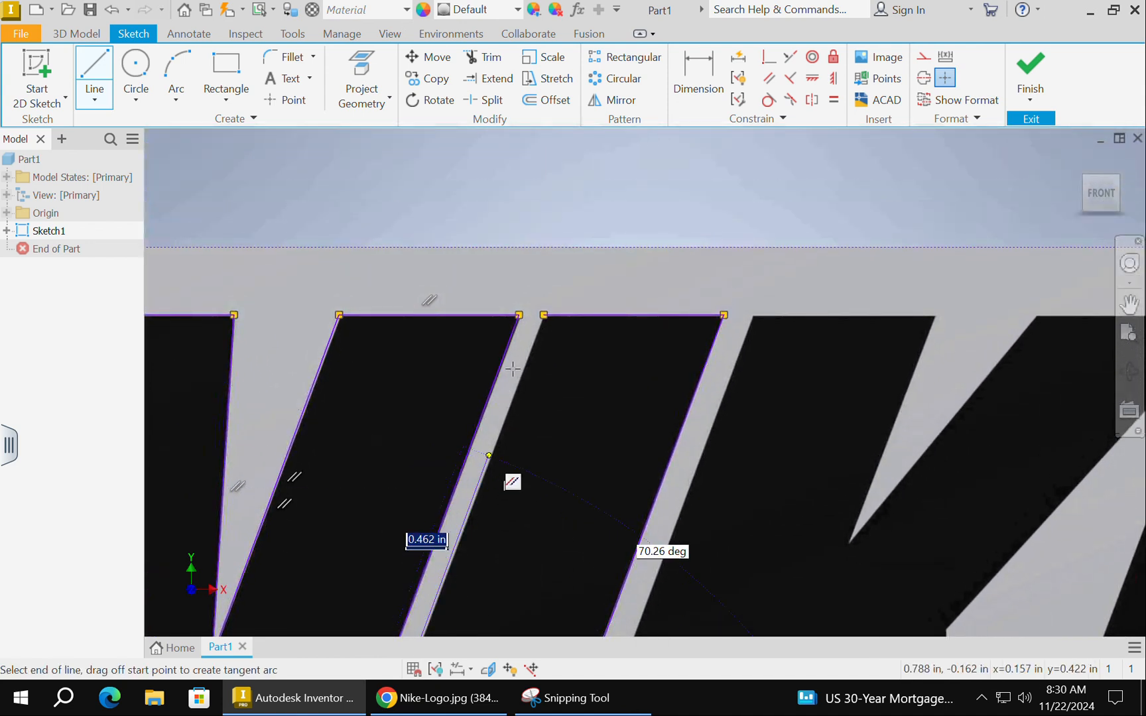
pyautogui.click(543, 313)
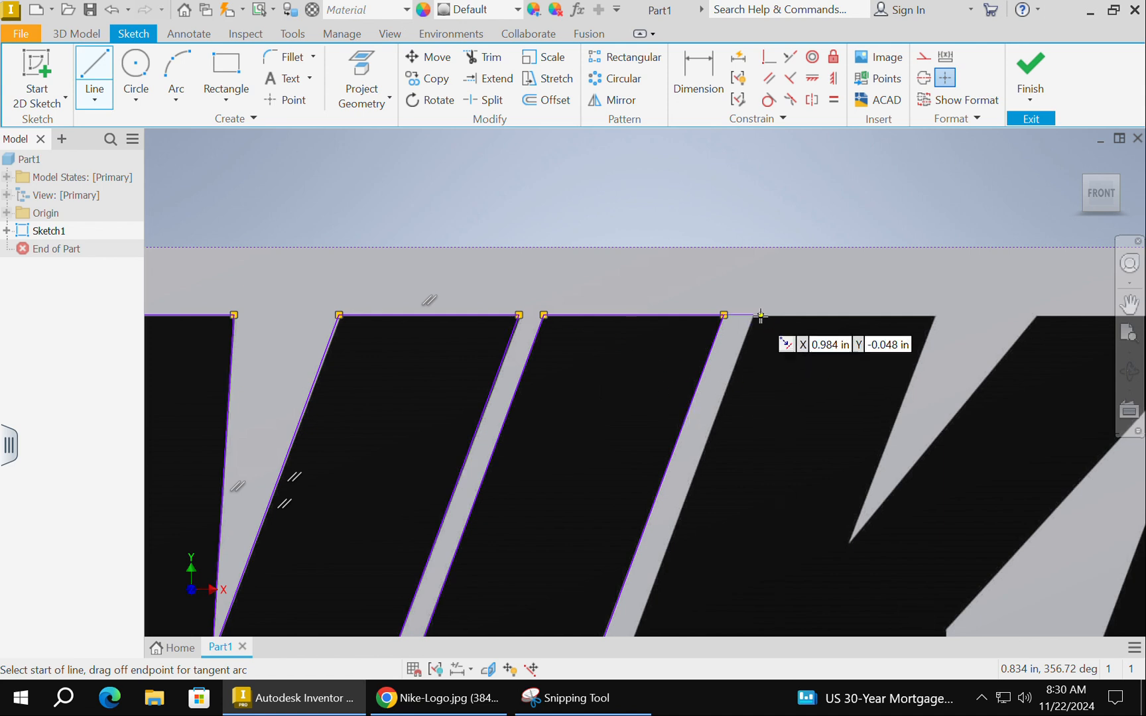
# - Trace the left edge of the letter K from its upper-left corner to its lower-left corner with a line about 0.57 in long
pyautogui.click(1130, 304)
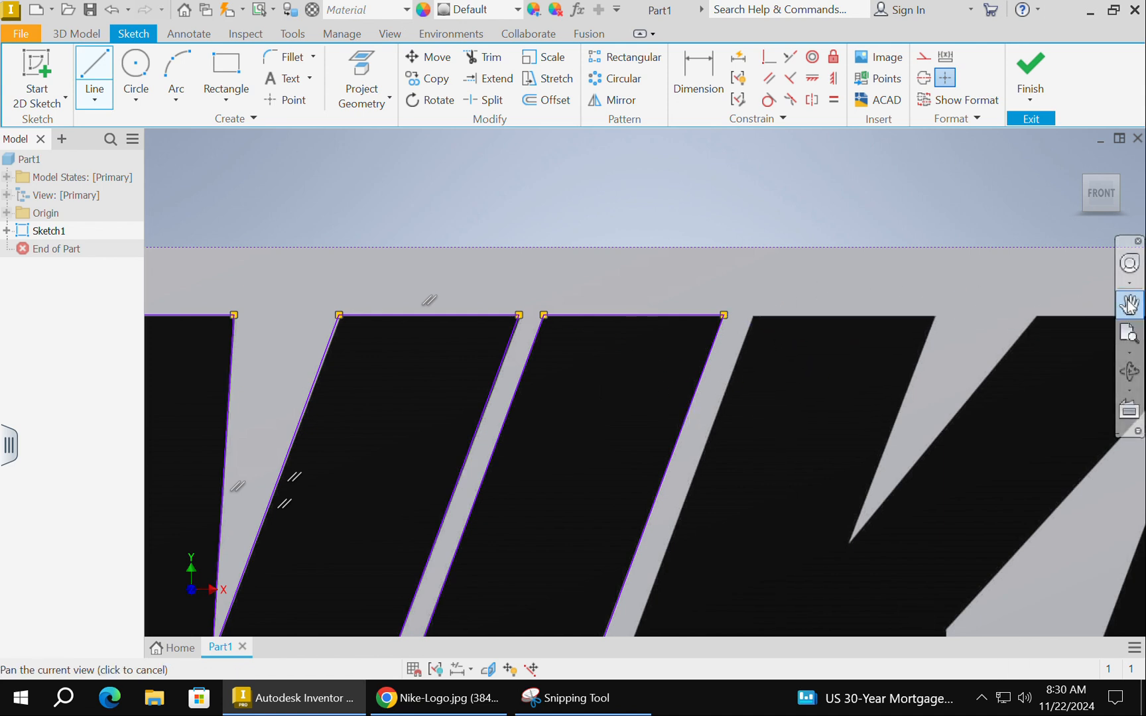
pyautogui.moveTo(860, 343); pyautogui.dragTo(649, 330)
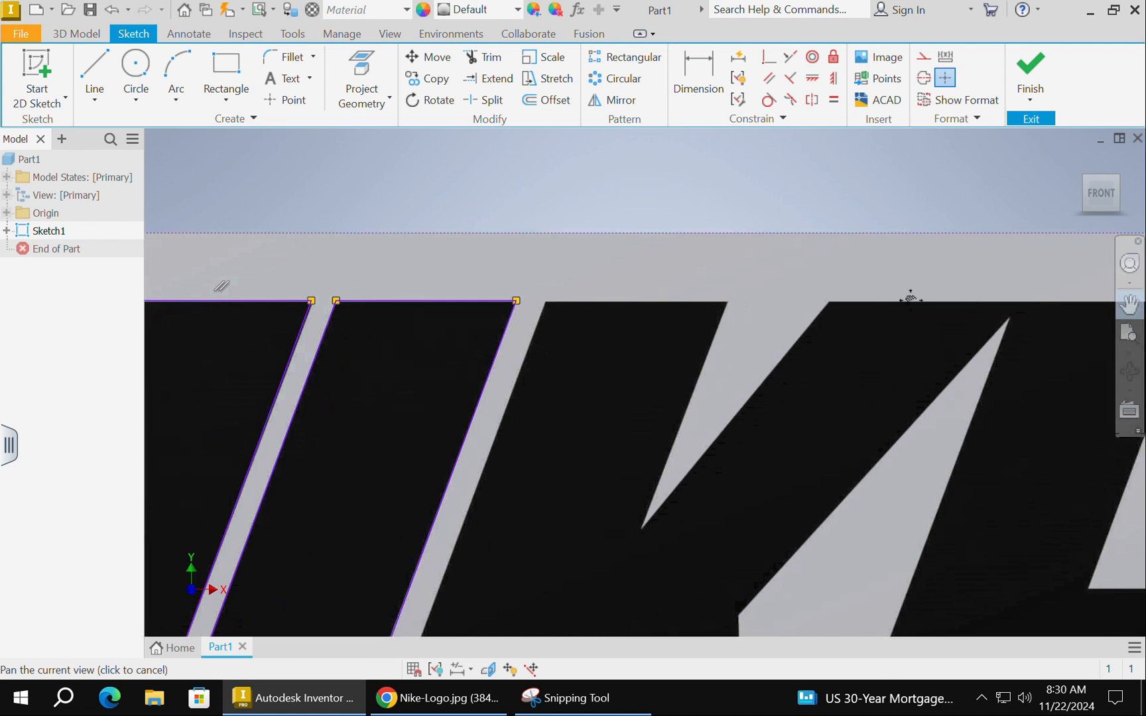
pyautogui.moveTo(716, 292)
pyautogui.mouseDown()
pyautogui.moveTo(606, 286)
pyautogui.moveTo(798, 279)
pyautogui.moveTo(628, 281)
pyautogui.mouseUp()
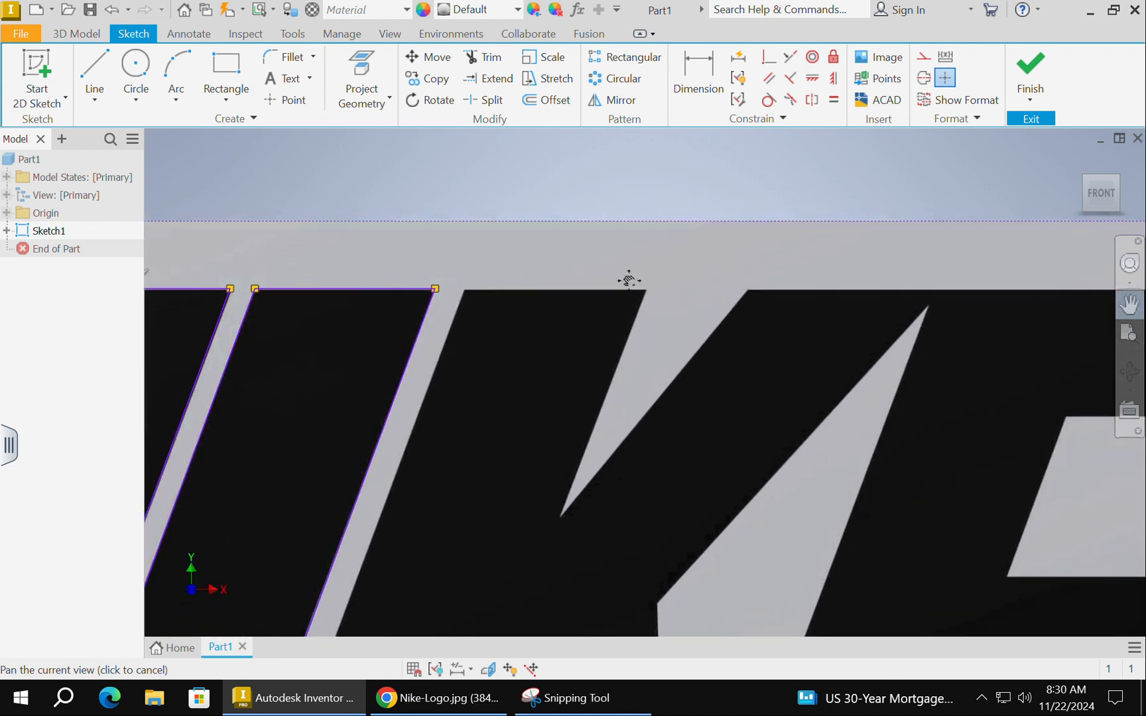
pyautogui.click(83, 64)
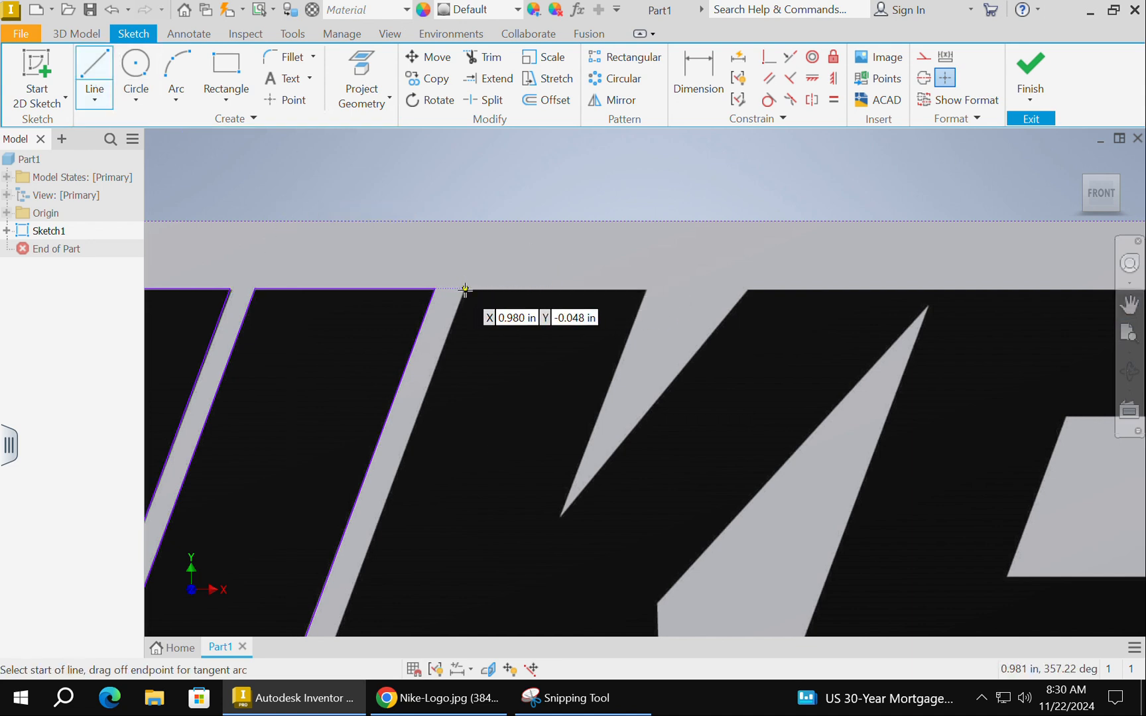
pyautogui.scroll(3, 465, 289)
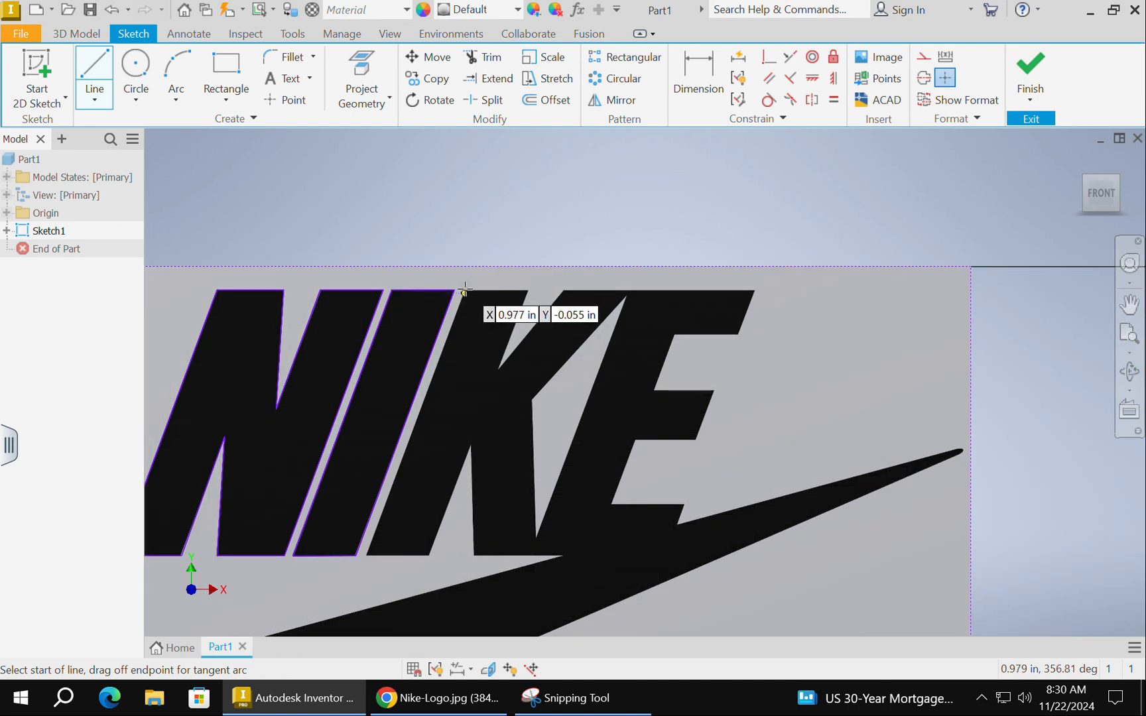
pyautogui.scroll(3, 465, 290)
pyautogui.scroll(-6, 464, 290)
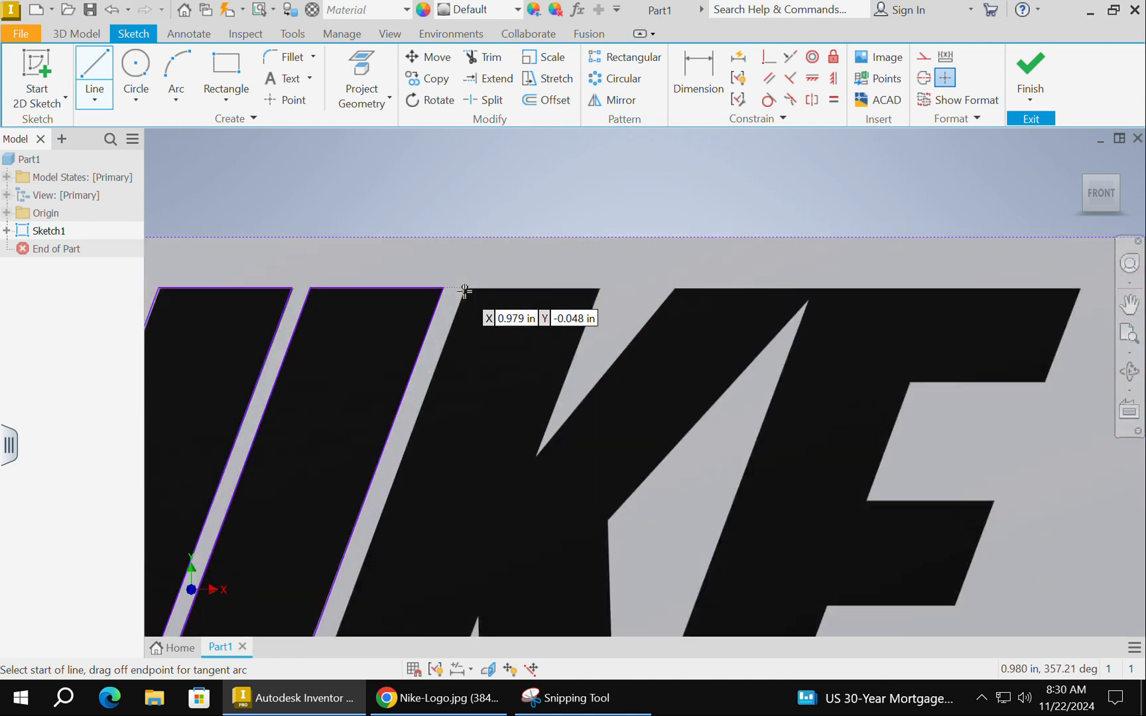
pyautogui.click(465, 291)
pyautogui.moveTo(466, 433); pyautogui.dragTo(599, 214, button='middle')
pyautogui.scroll(3, 414, 555)
pyautogui.moveTo(455, 435); pyautogui.dragTo(467, 405, button='middle')
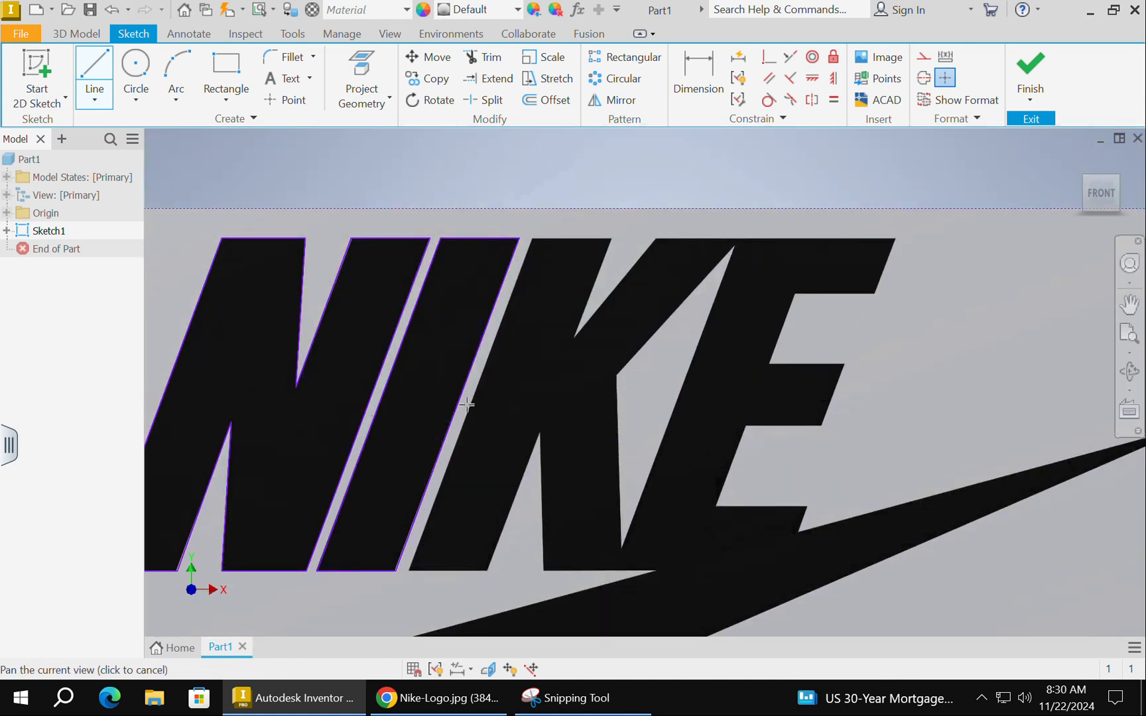
pyautogui.scroll(-8, 397, 560)
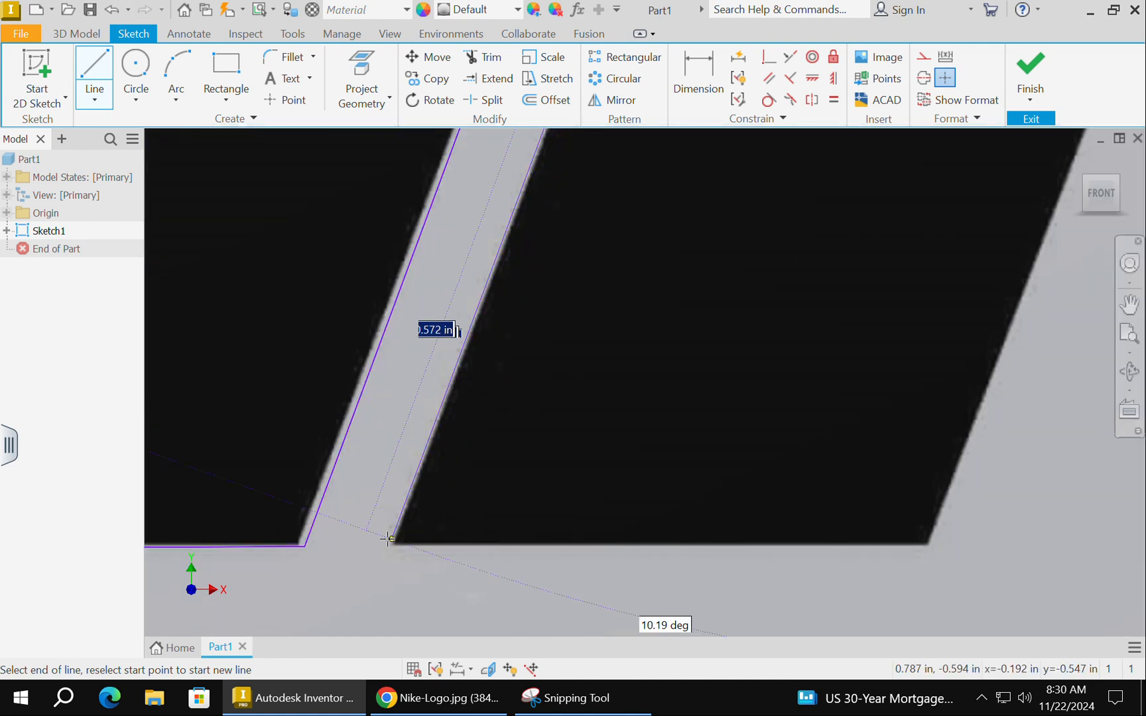
pyautogui.click(389, 547)
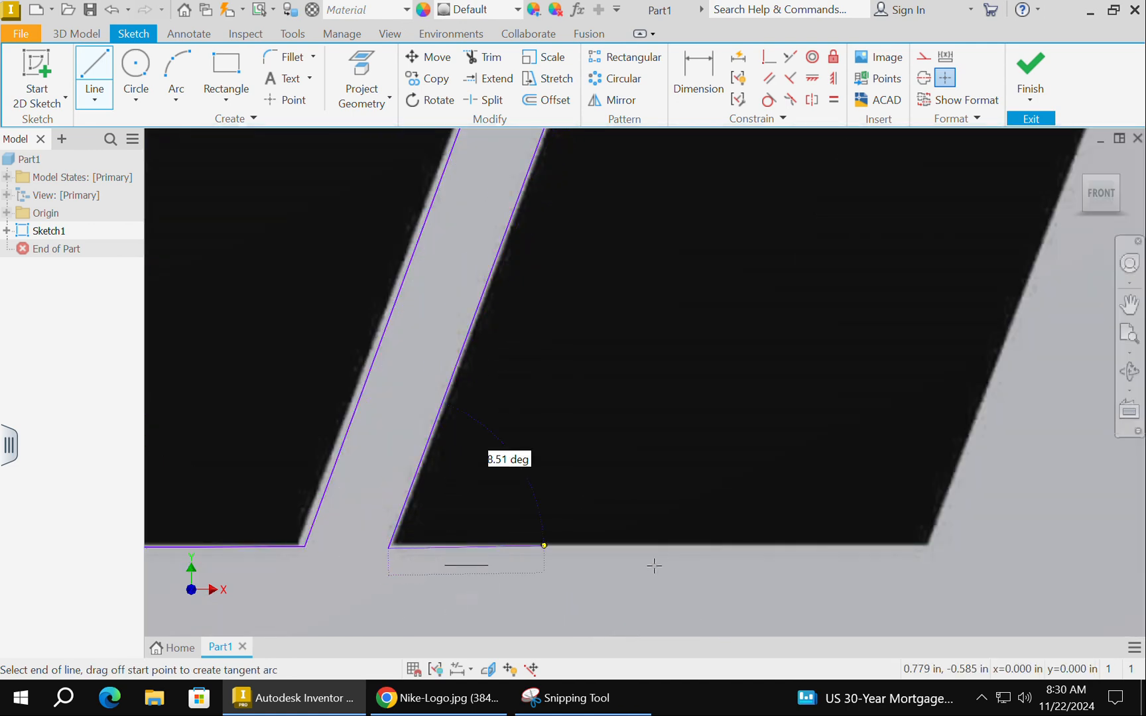
# - Continue the K outline along its left leg's bottom edge, about 0.13 in, and up to the lower notch's point
pyautogui.click(926, 543)
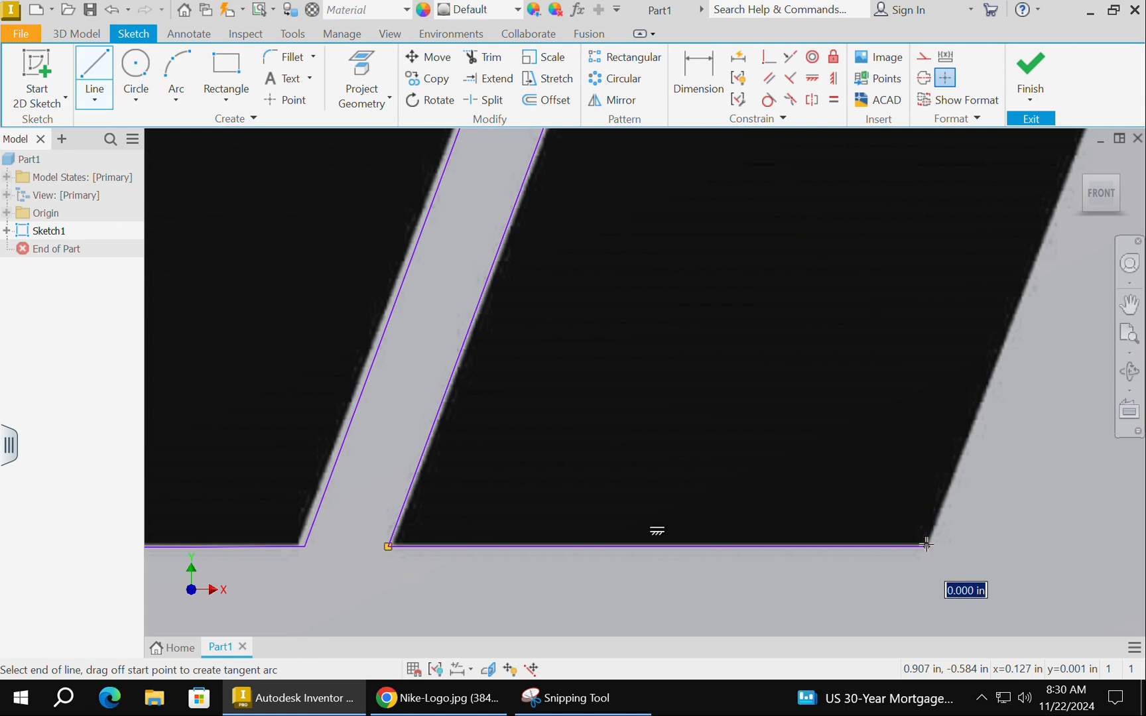
pyautogui.scroll(-4, 942, 527)
pyautogui.moveTo(1007, 394)
pyautogui.mouseDown(button='middle')
pyautogui.moveTo(966, 425)
pyautogui.moveTo(653, 557)
pyautogui.mouseUp(button='middle')
pyautogui.scroll(3, 672, 487)
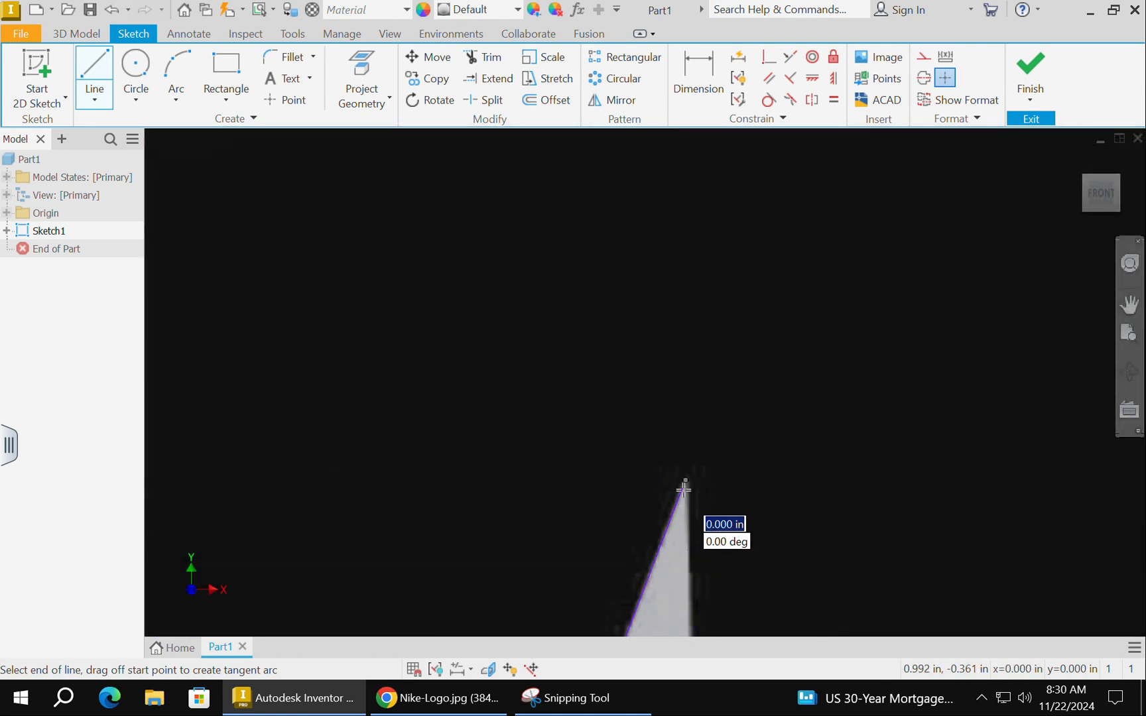
# - Continue the K outline down the notch's right side and along the right leg's bottom edge to where it meets the swoosh
pyautogui.scroll(-2, 707, 519)
pyautogui.moveTo(707, 519); pyautogui.dragTo(693, 273, button='middle')
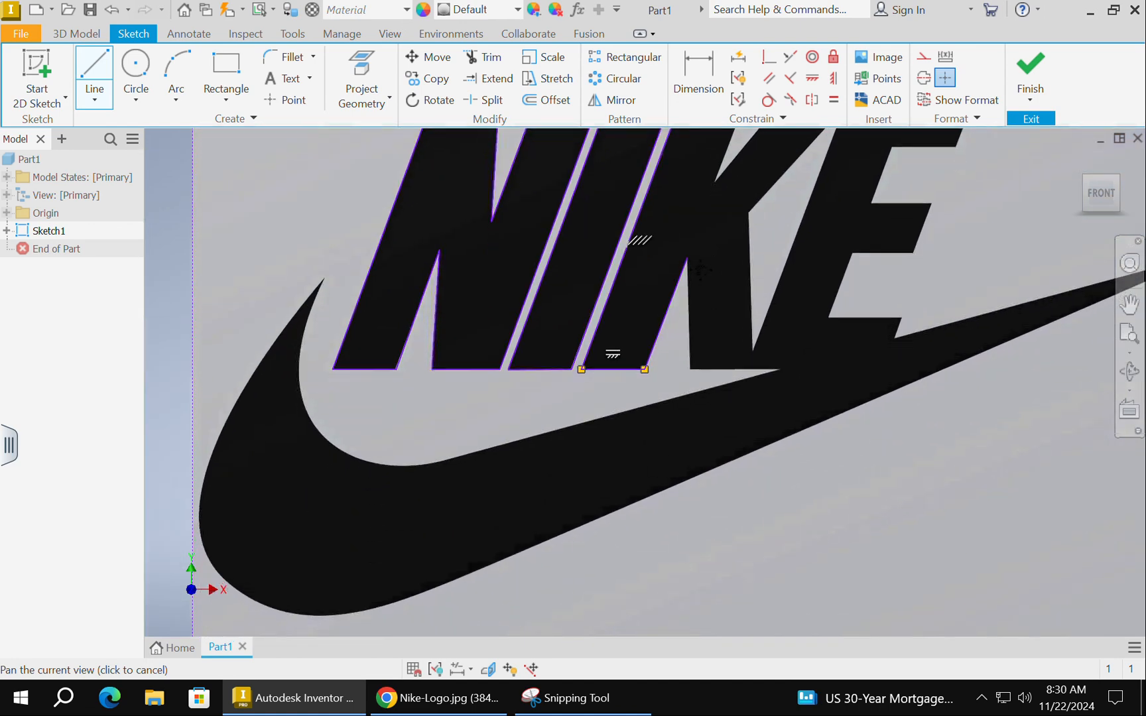
pyautogui.scroll(6, 693, 280)
pyautogui.scroll(-4, 673, 397)
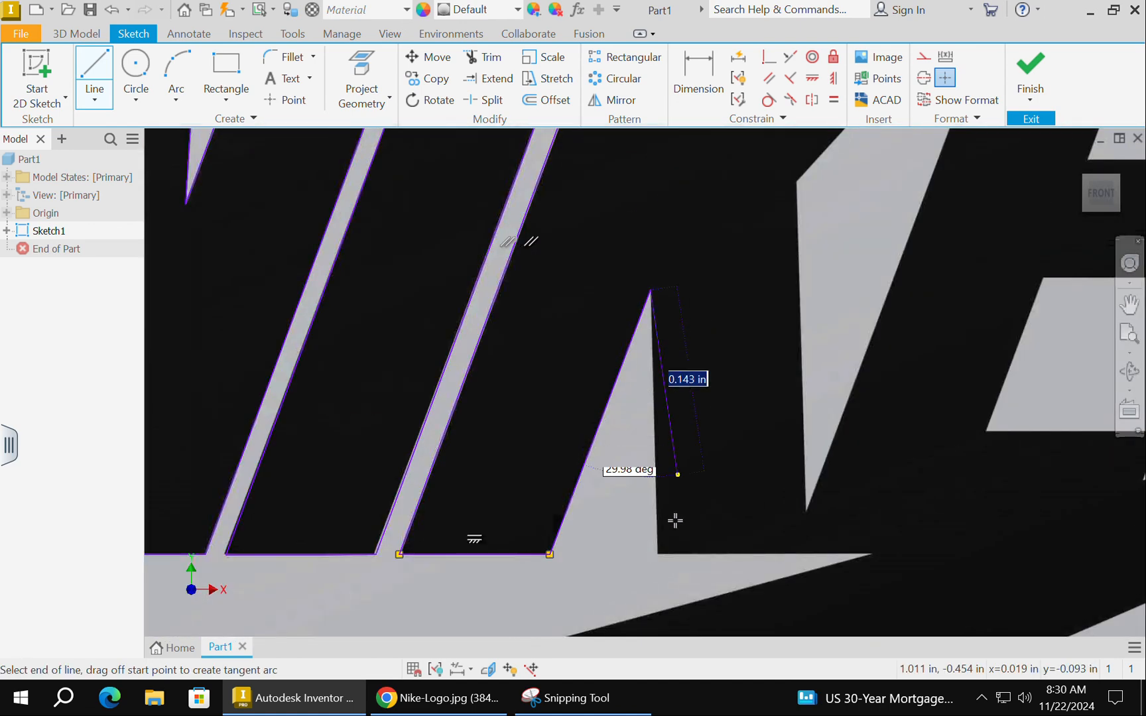
pyautogui.click(659, 554)
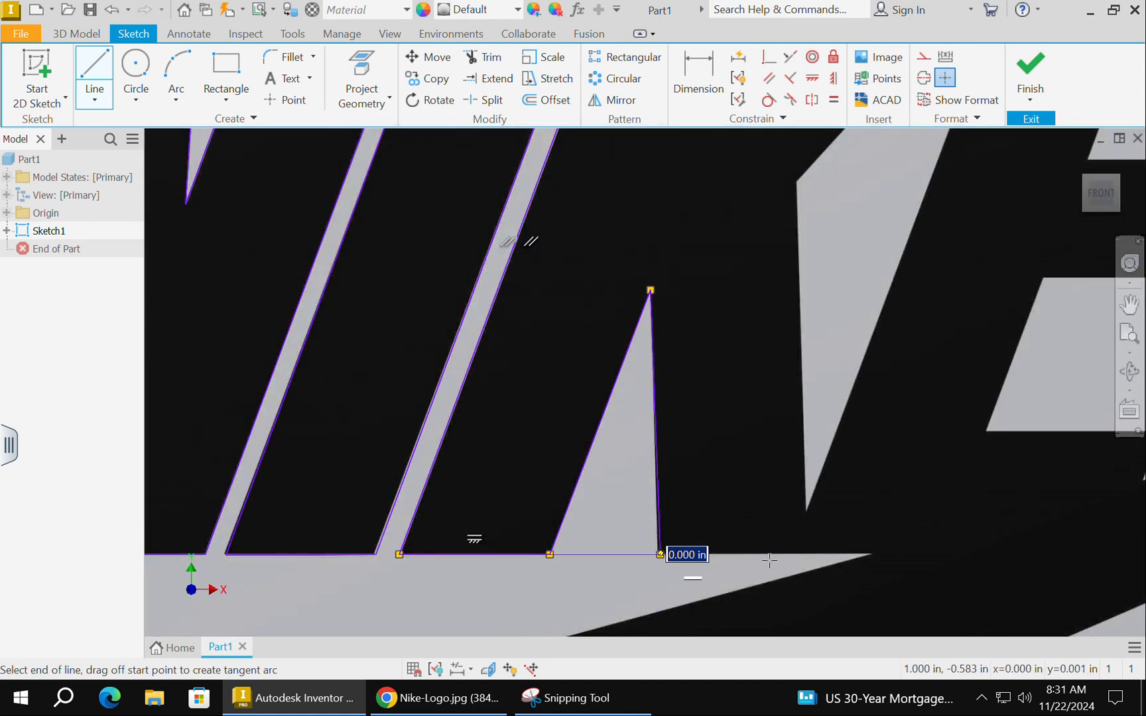
pyautogui.click(874, 554)
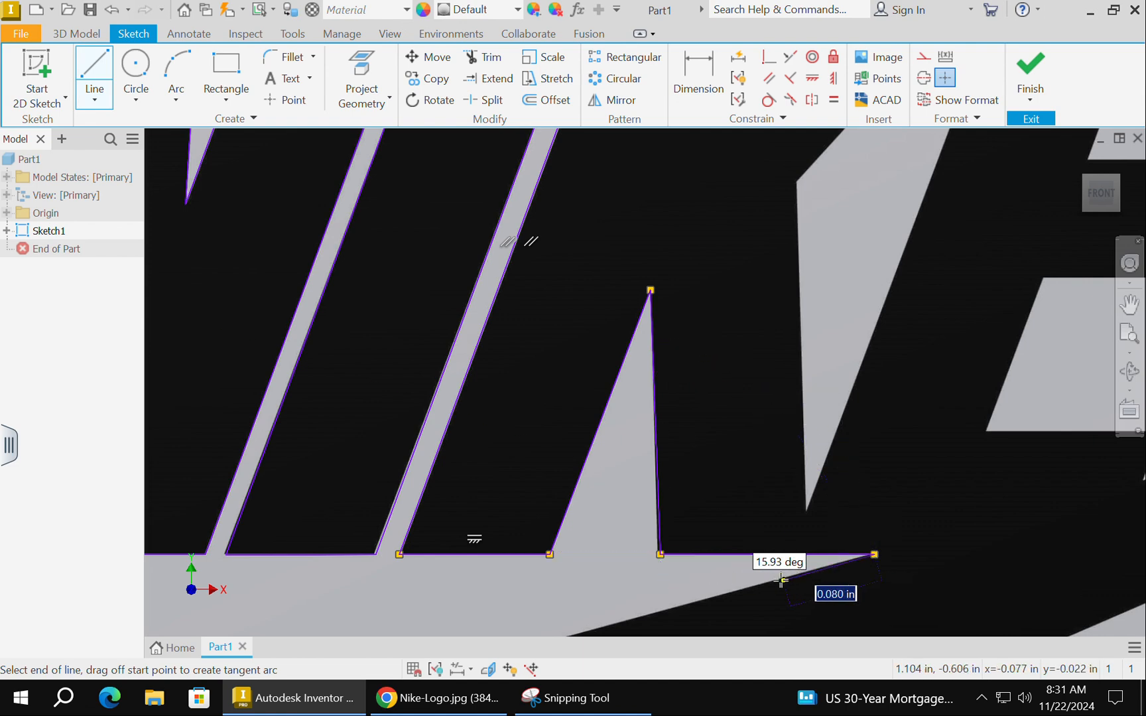
# - Trace the swoosh's straight upper edge from the K's base to the start of its curve, about 0.72 in, and end the line chain
pyautogui.scroll(-6, 781, 581)
pyautogui.moveTo(782, 581); pyautogui.dragTo(927, 407, button='middle')
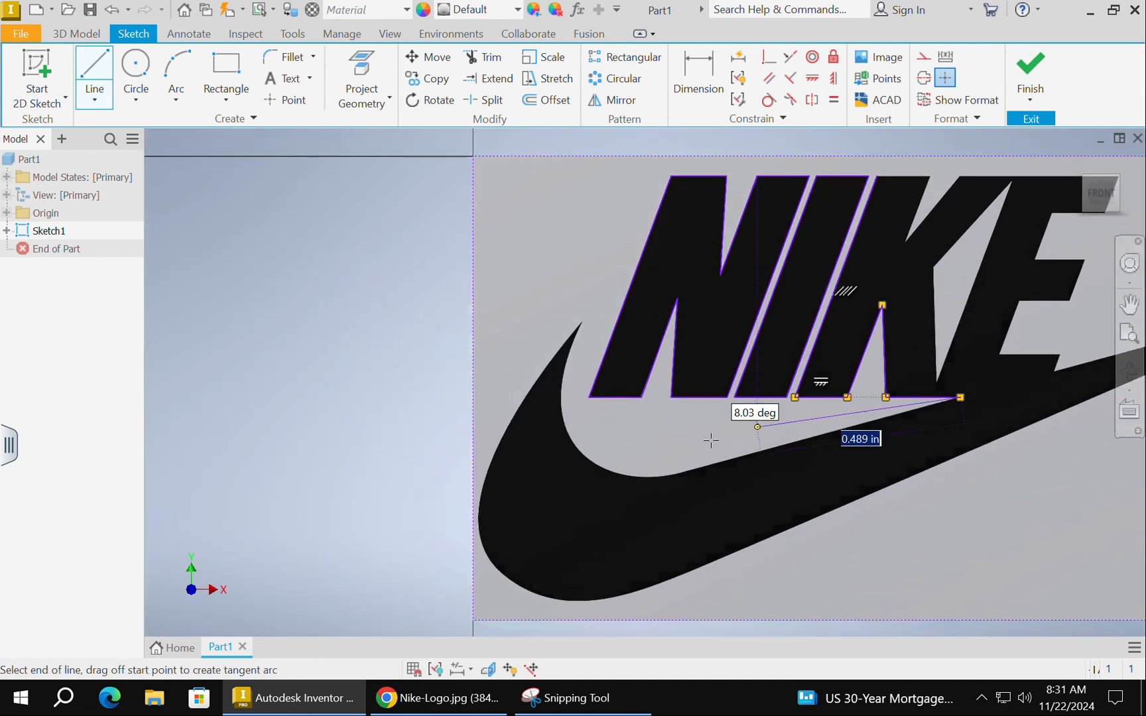
pyautogui.scroll(5, 670, 475)
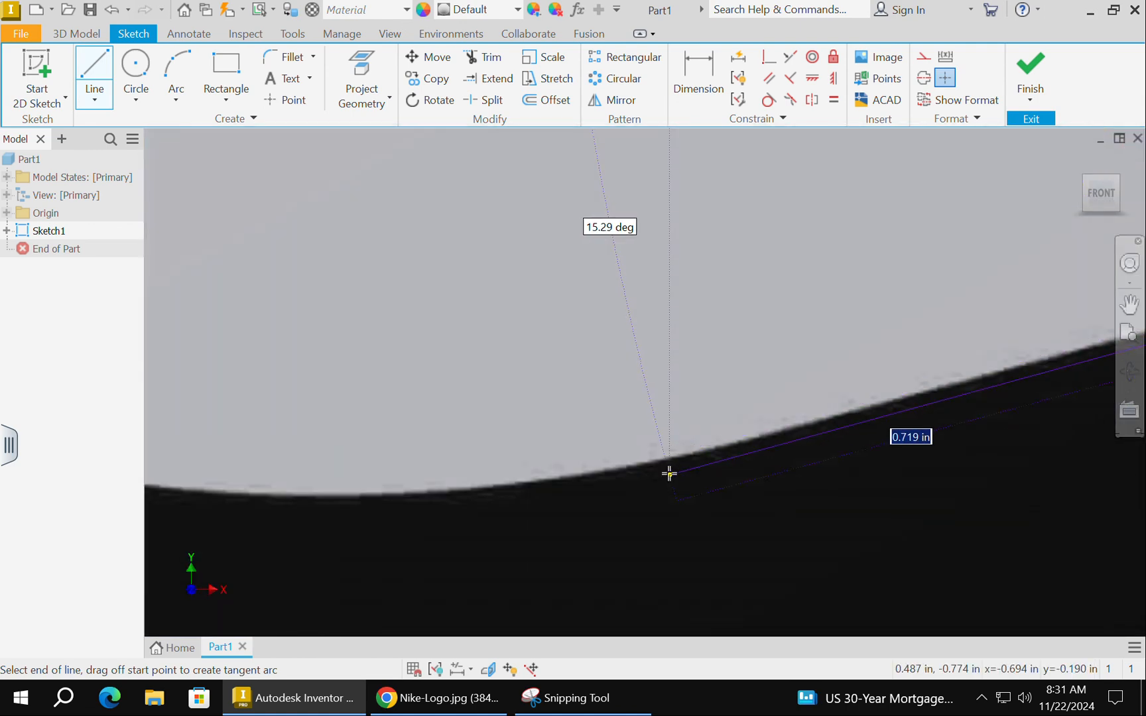
pyautogui.click(676, 463)
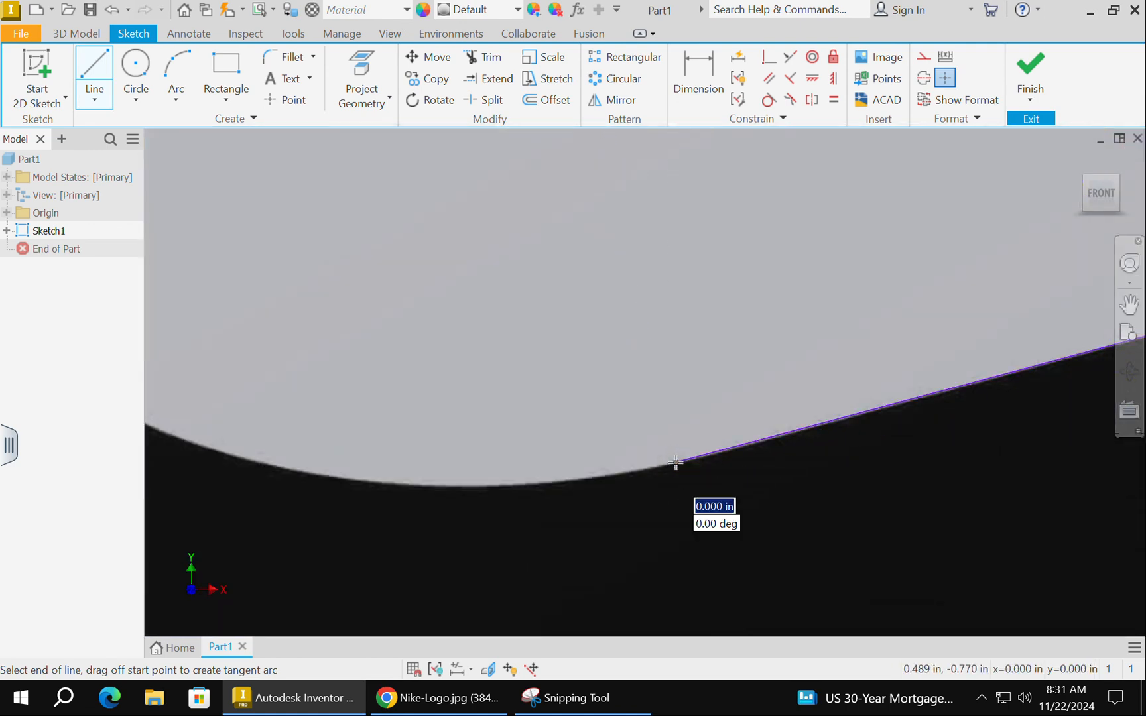
pyautogui.scroll(-4, 690, 446)
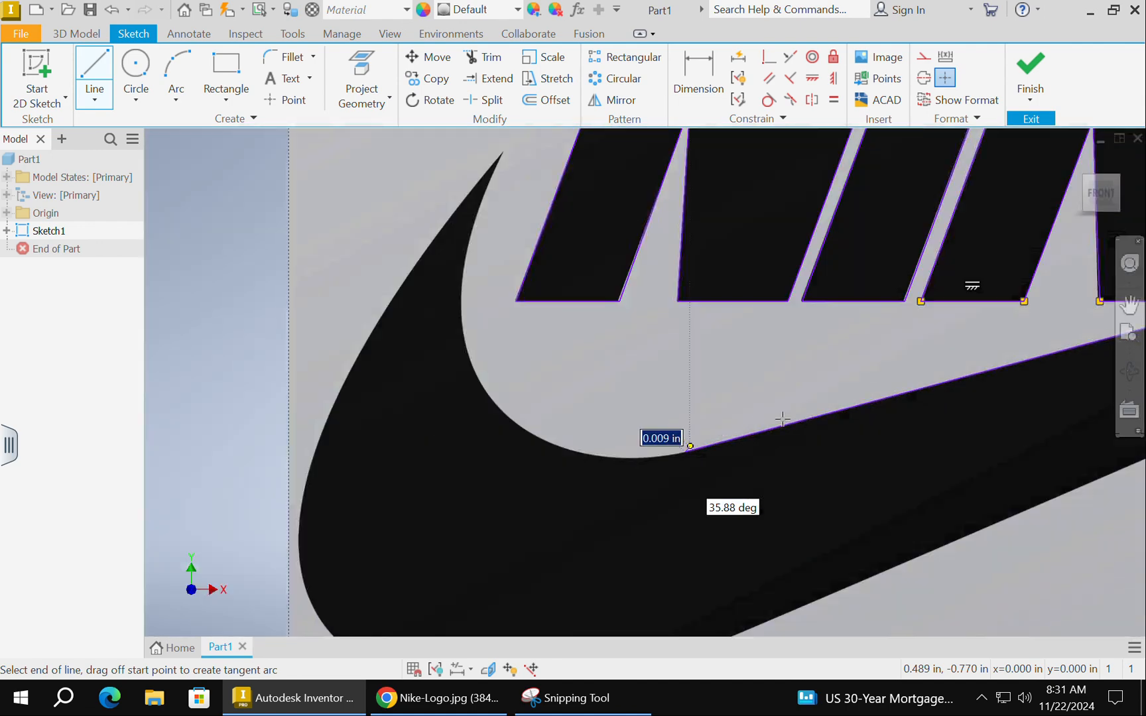
pyautogui.moveTo(786, 402); pyautogui.dragTo(503, 413, button='middle')
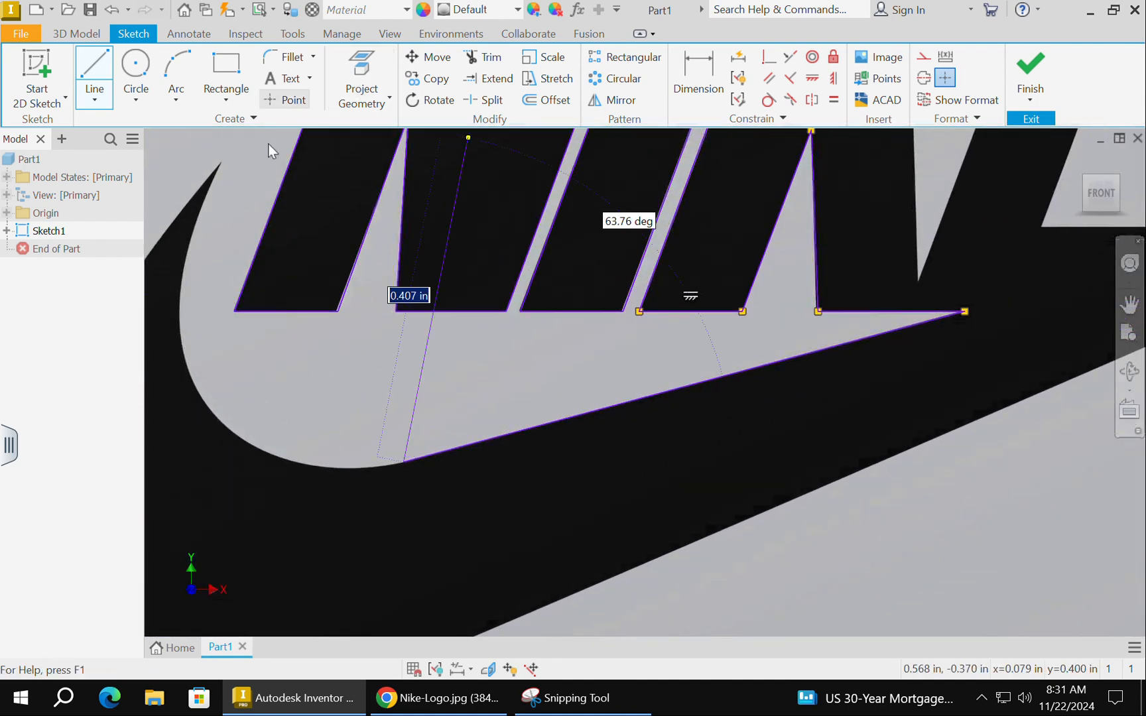
pyautogui.scroll(-2, 587, 344)
pyautogui.scroll(-3, 588, 345)
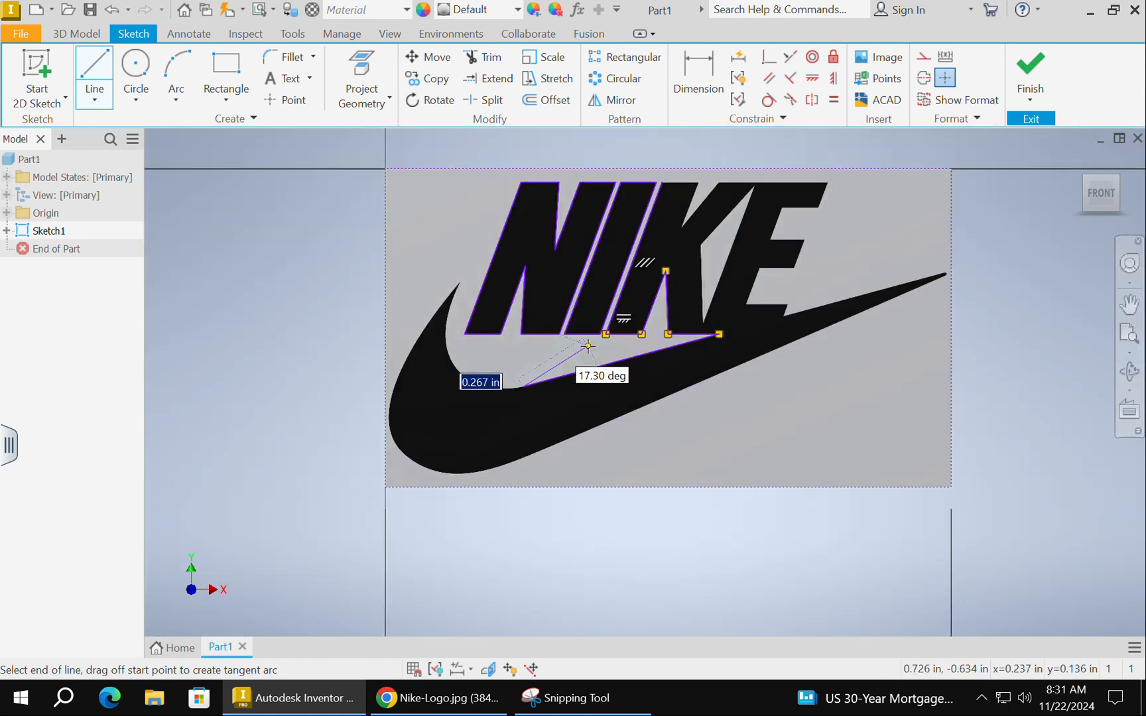
pyautogui.scroll(3, 588, 345)
pyautogui.scroll(-1, 588, 346)
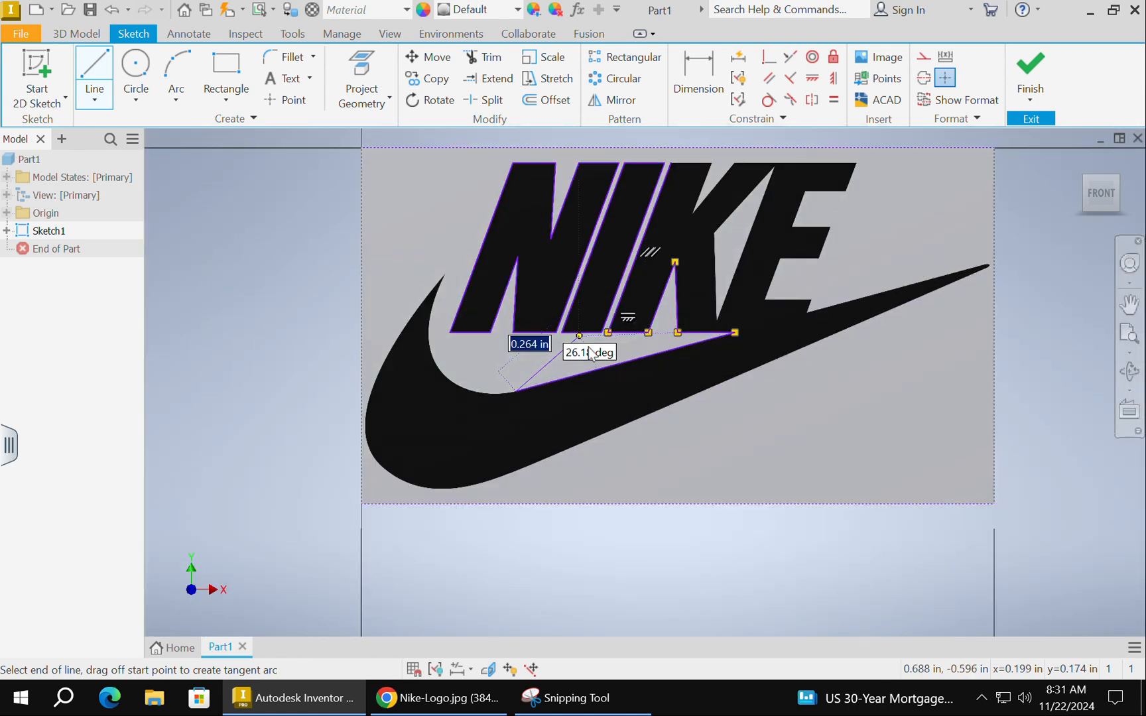
pyautogui.press('Escape')
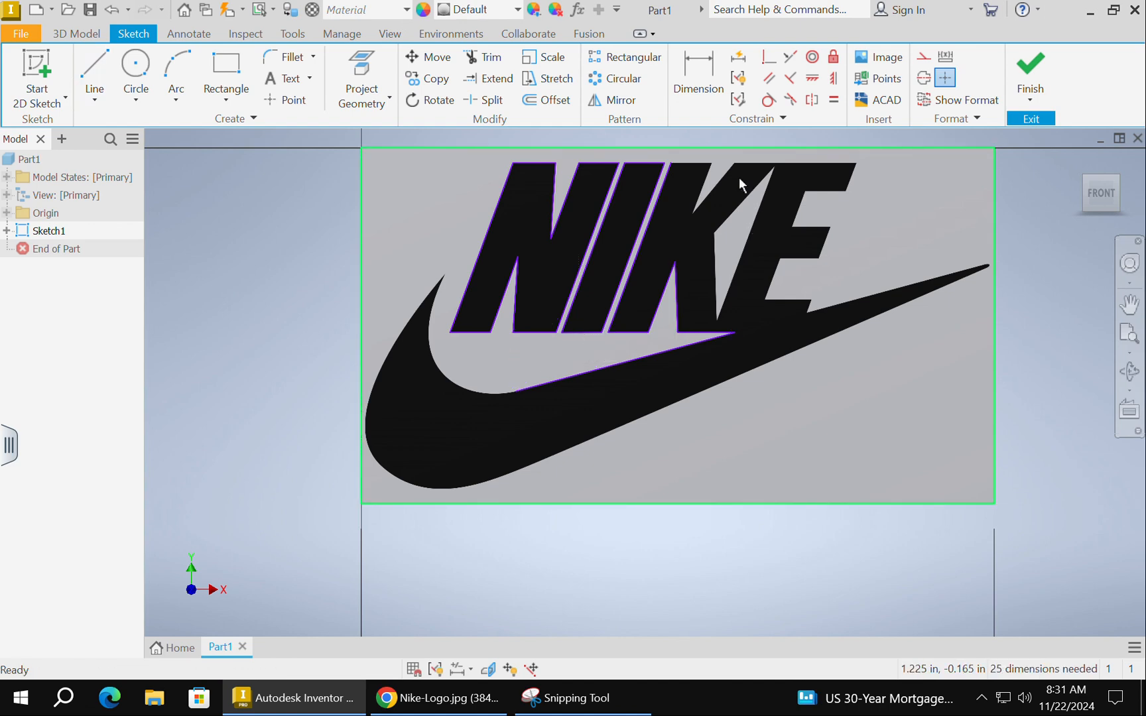
# - Trace the K's upper-left top edge with a line about 0.13 in long, and continue down to the upper notch's point
pyautogui.click(94, 65)
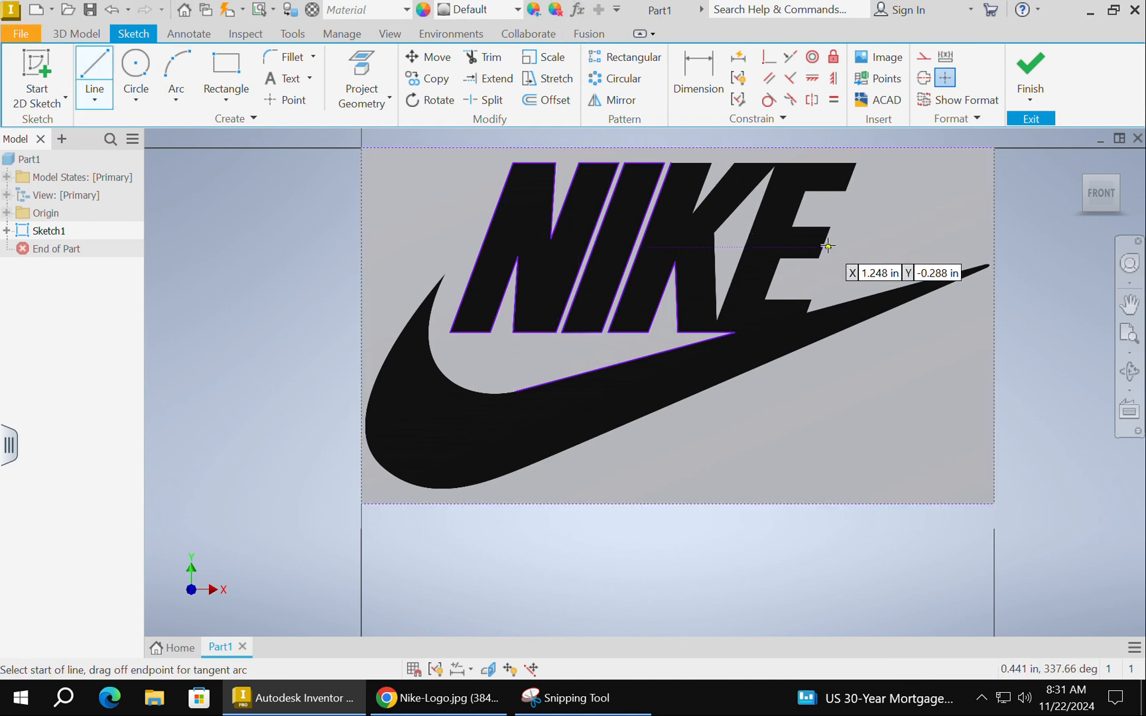
pyautogui.scroll(3, 747, 179)
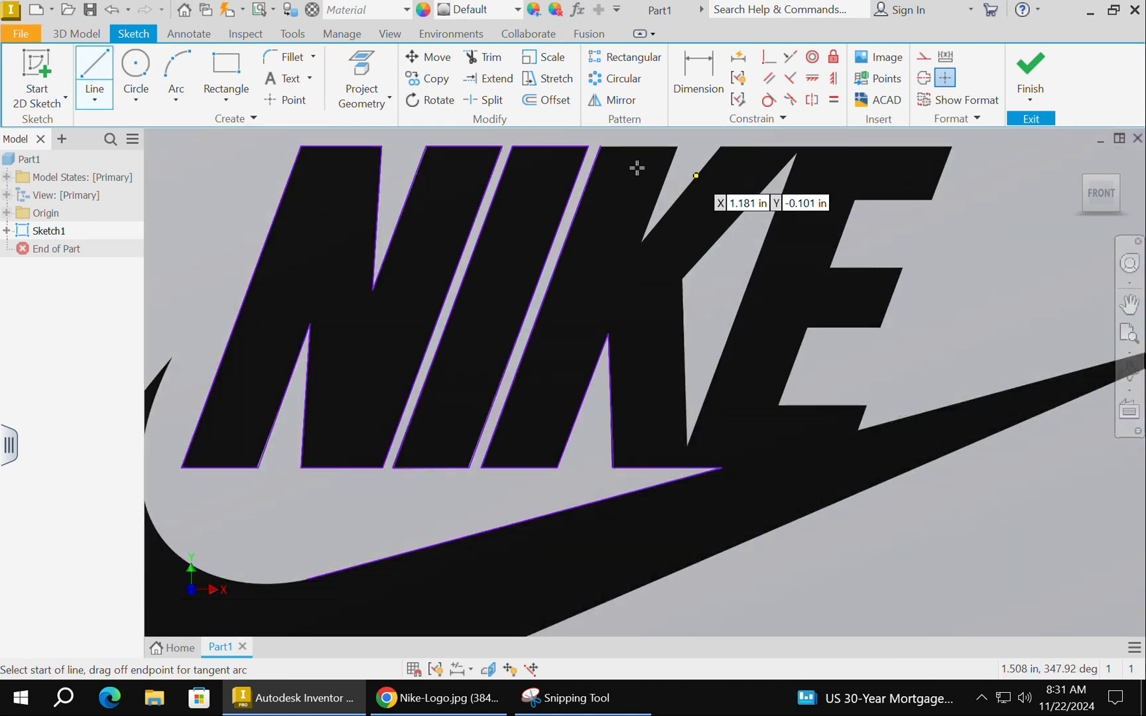
pyautogui.click(601, 145)
pyautogui.scroll(3, 681, 144)
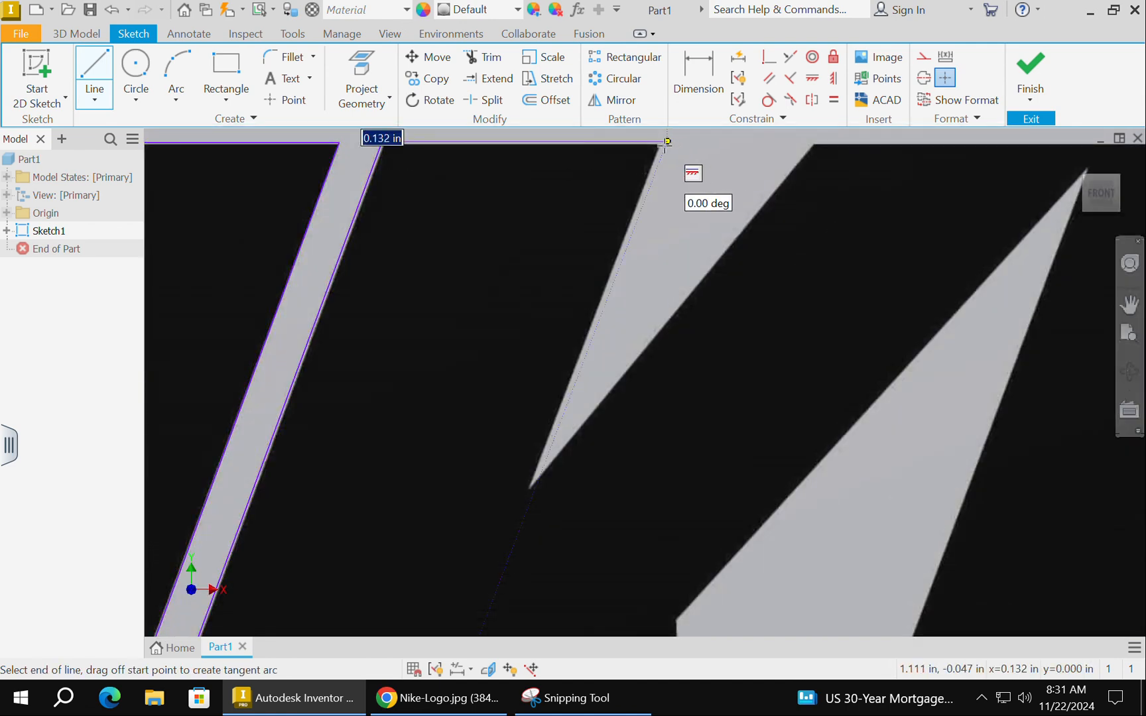
pyautogui.click(661, 142)
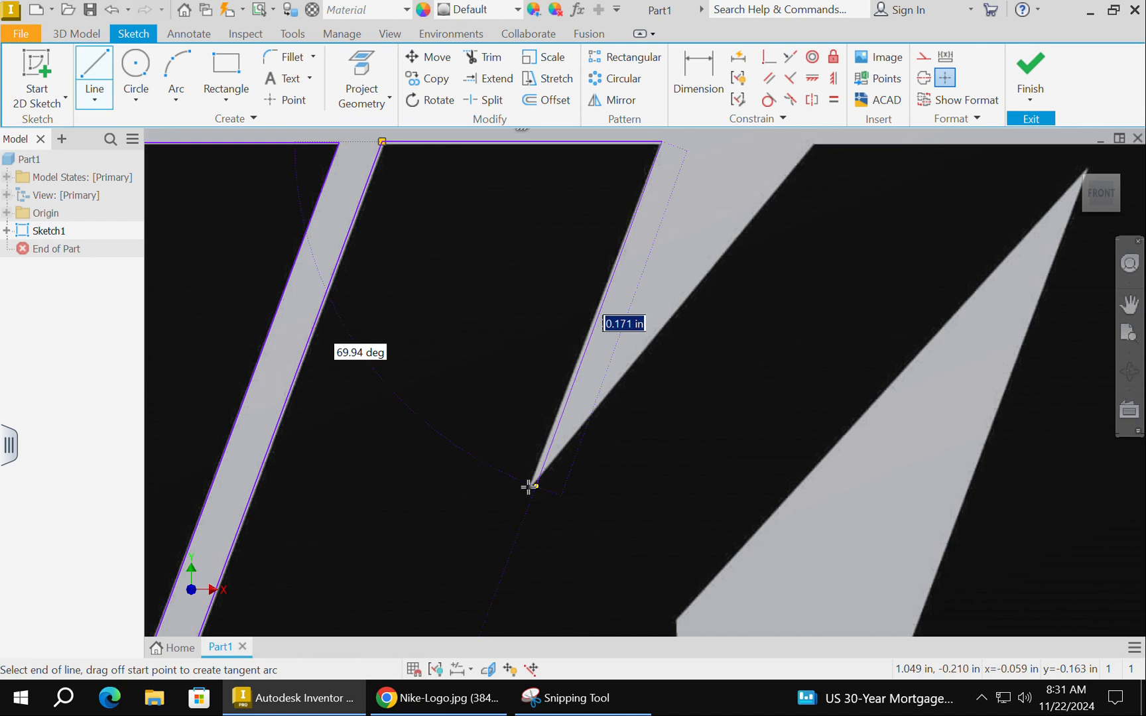
pyautogui.scroll(2, 516, 483)
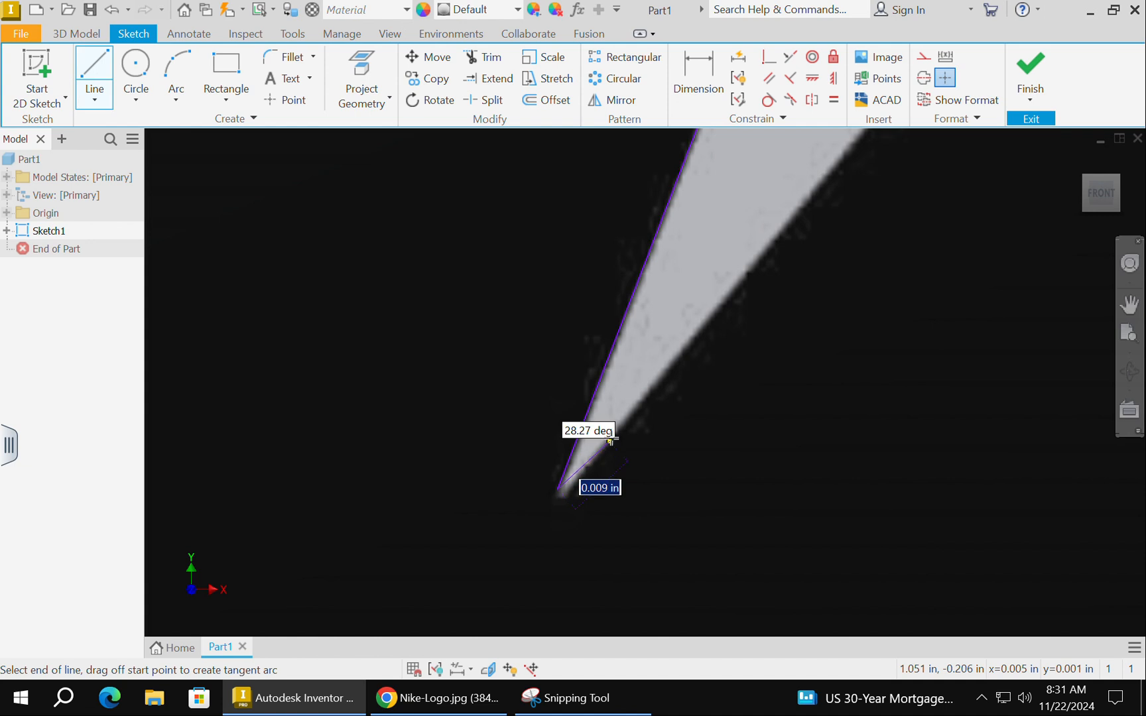
# - Continue up the K notch's right side, about 0.21 in, and along the shared top edge to the E's upper-right corner
pyautogui.scroll(-3, 630, 411)
pyautogui.scroll(2, 747, 282)
pyautogui.scroll(2, 747, 273)
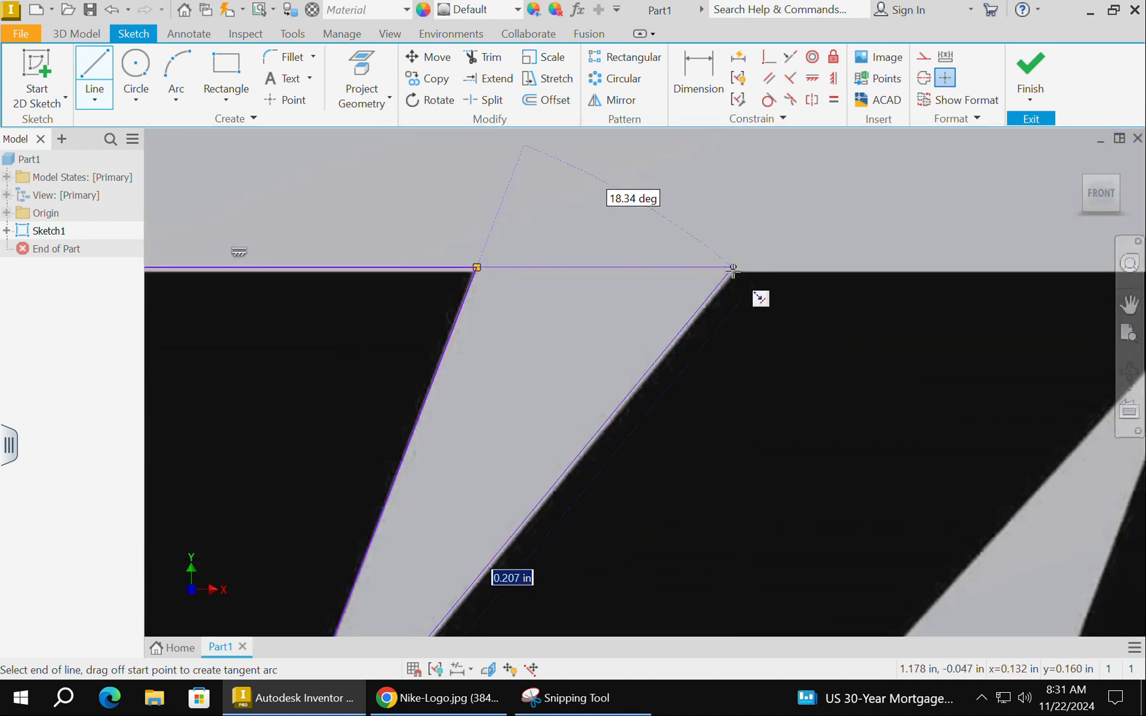
pyautogui.click(732, 268)
pyautogui.scroll(-3, 773, 268)
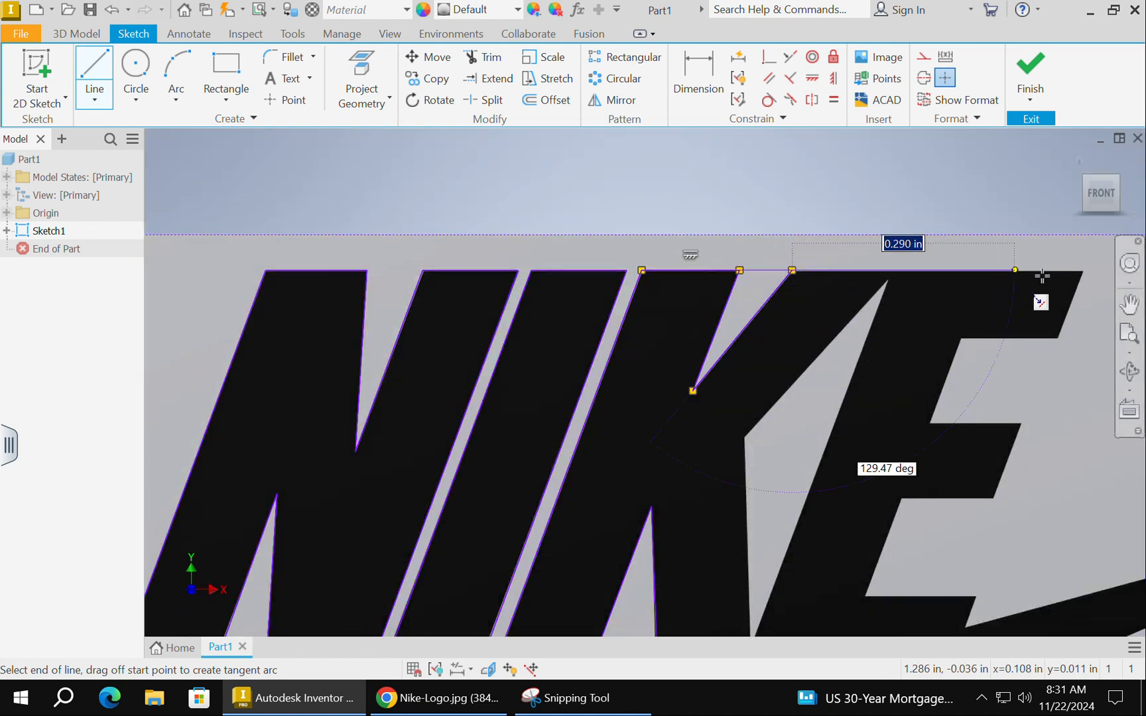
pyautogui.click(1083, 269)
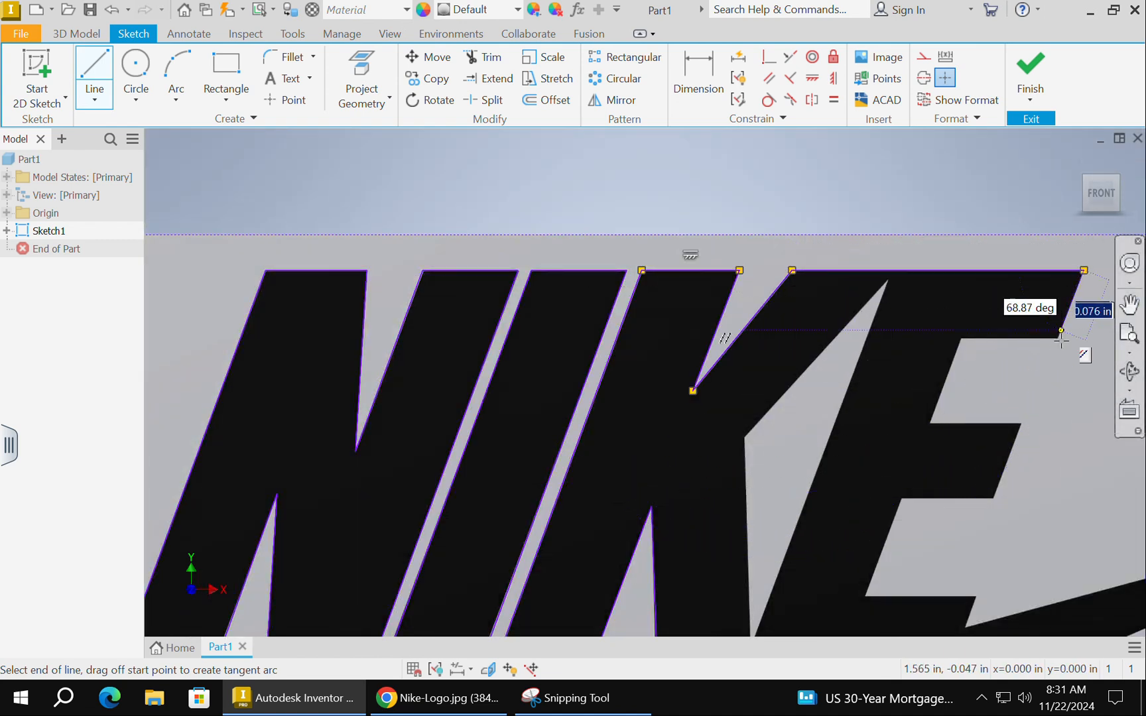
# - Trace the E's top arm down its slanted end, about 0.10 in, along its underside, and down the inner edge, about 0.12 in
pyautogui.scroll(5, 1057, 342)
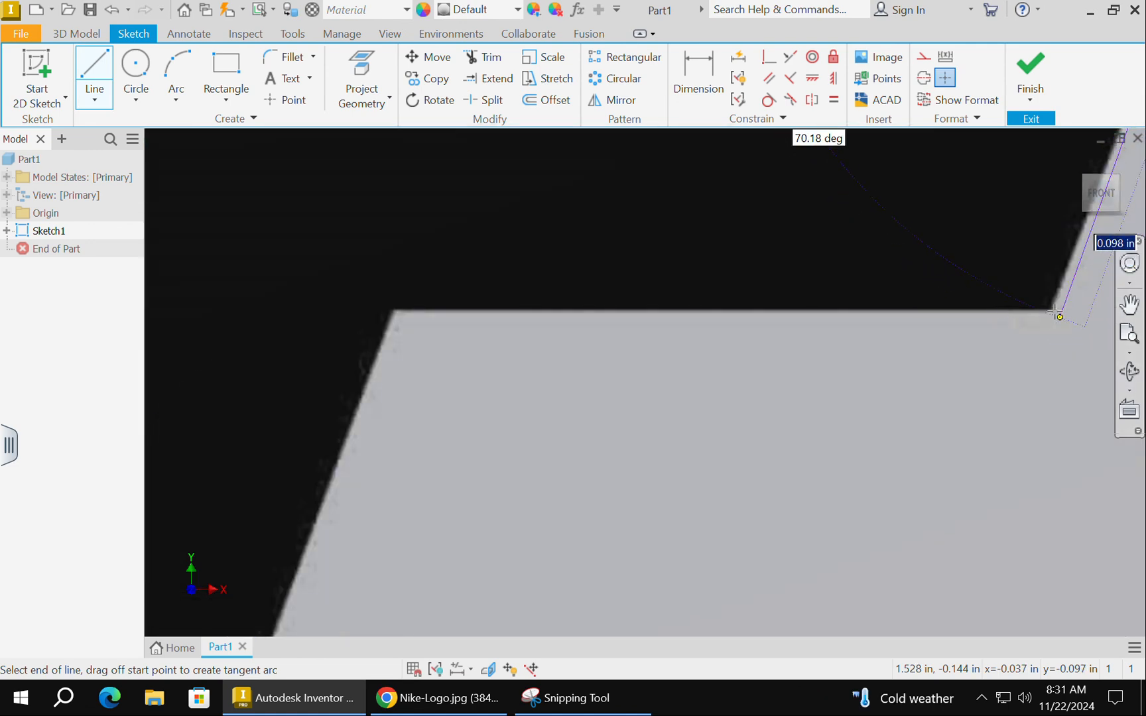
pyautogui.click(1052, 309)
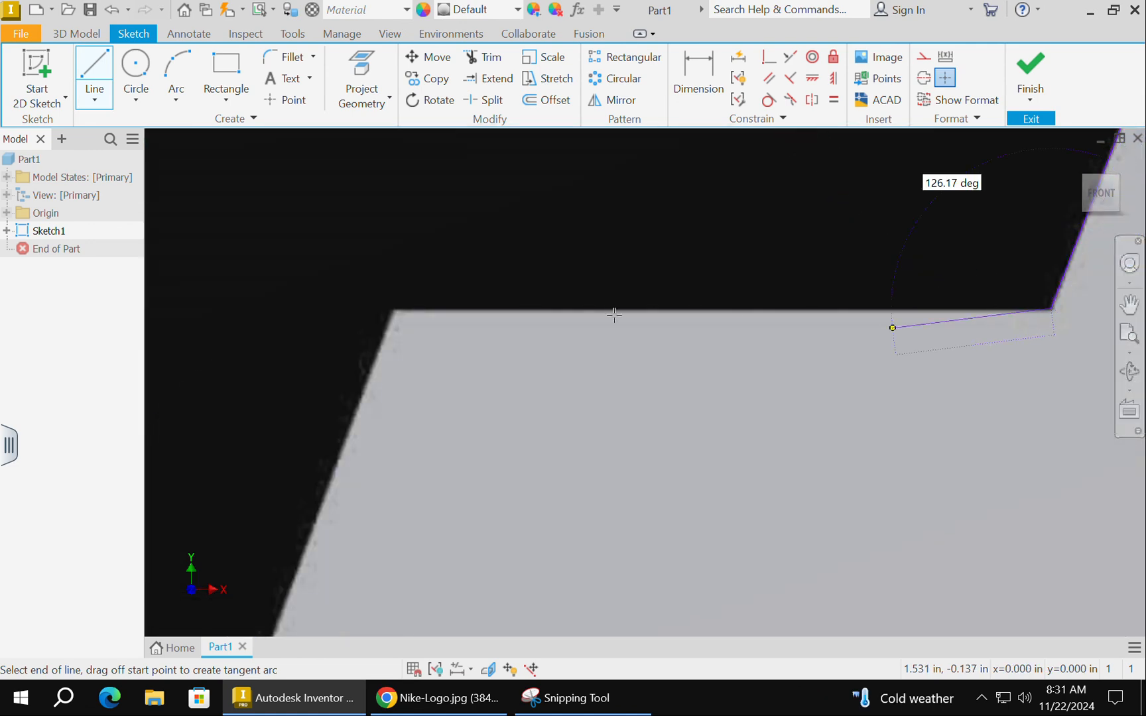
pyautogui.click(392, 316)
pyautogui.scroll(-5, 381, 325)
pyautogui.scroll(3, 340, 376)
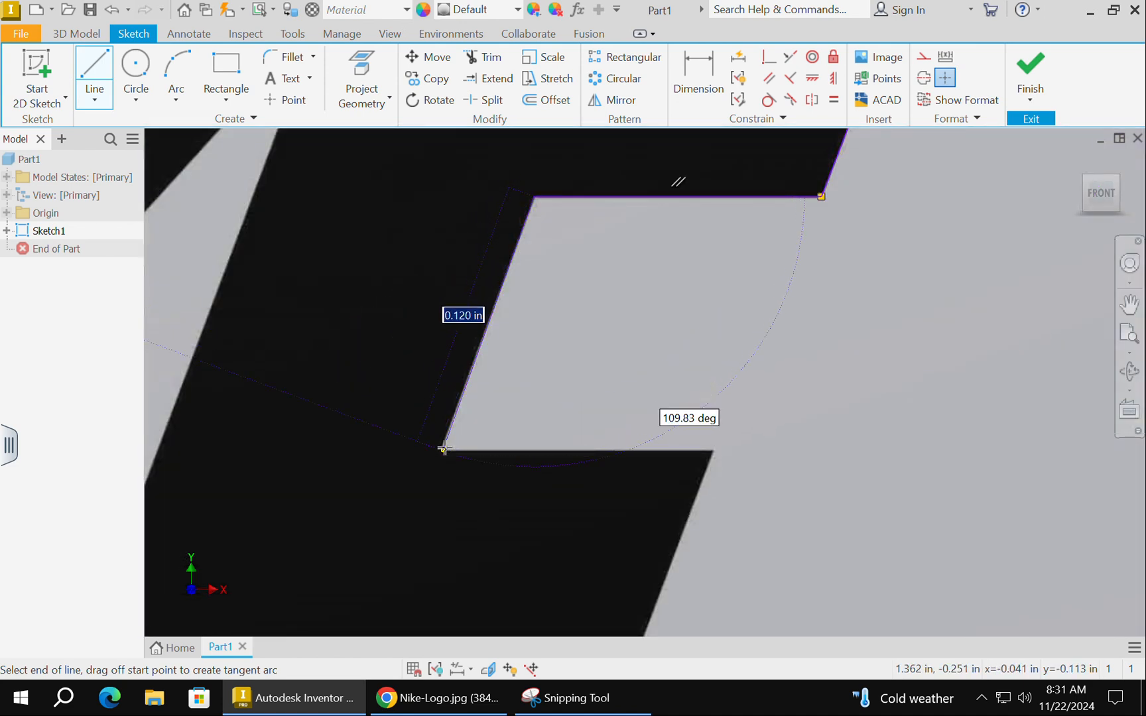
# - Continue the E outline along the middle arm's top edge and down its slanted end, about 0.11 in
pyautogui.click(714, 450)
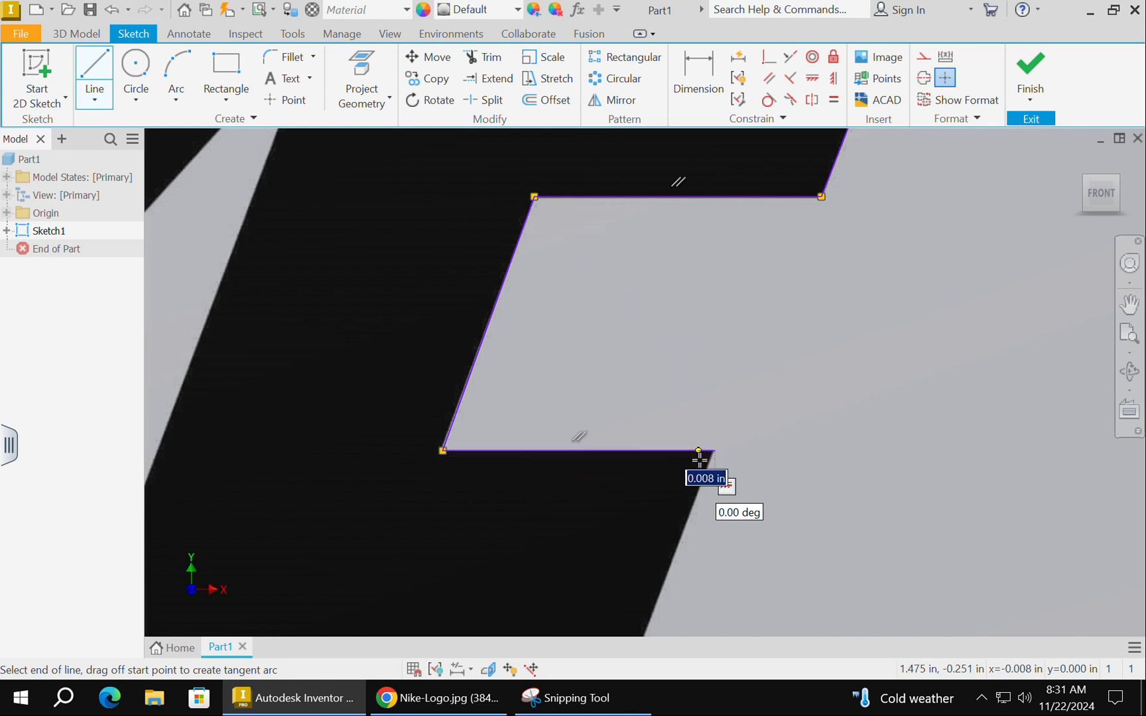
pyautogui.press('F2')
pyautogui.moveTo(758, 366); pyautogui.dragTo(821, 176)
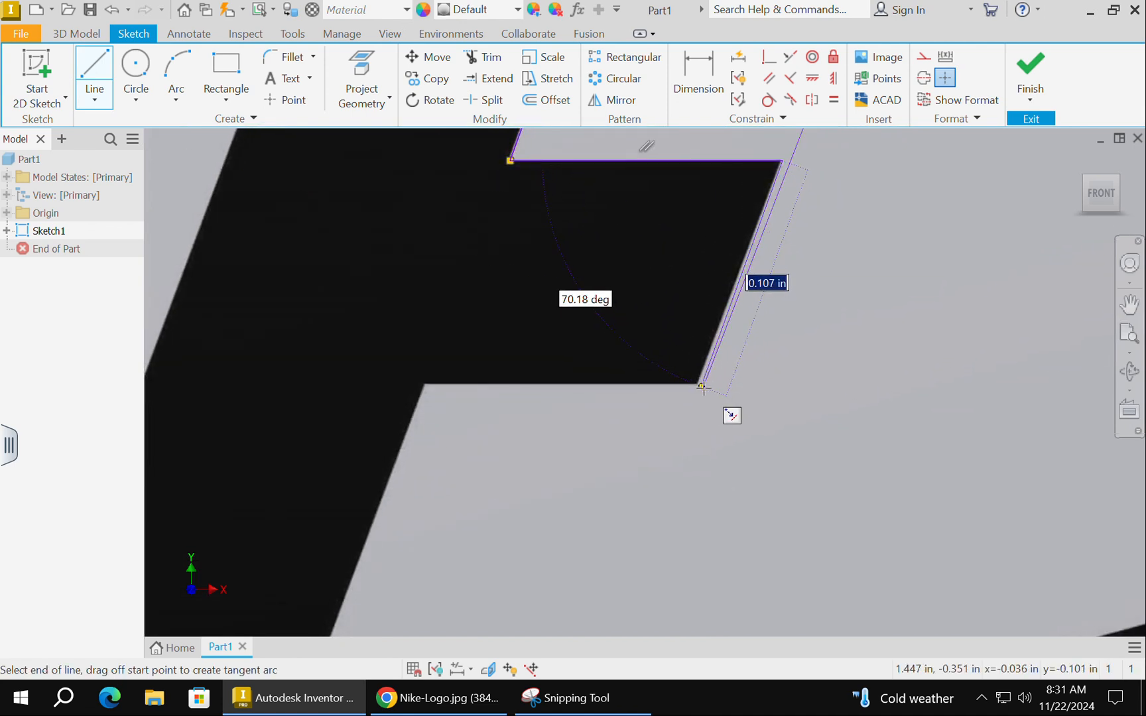
pyautogui.scroll(-1, 703, 388)
pyautogui.click(683, 377)
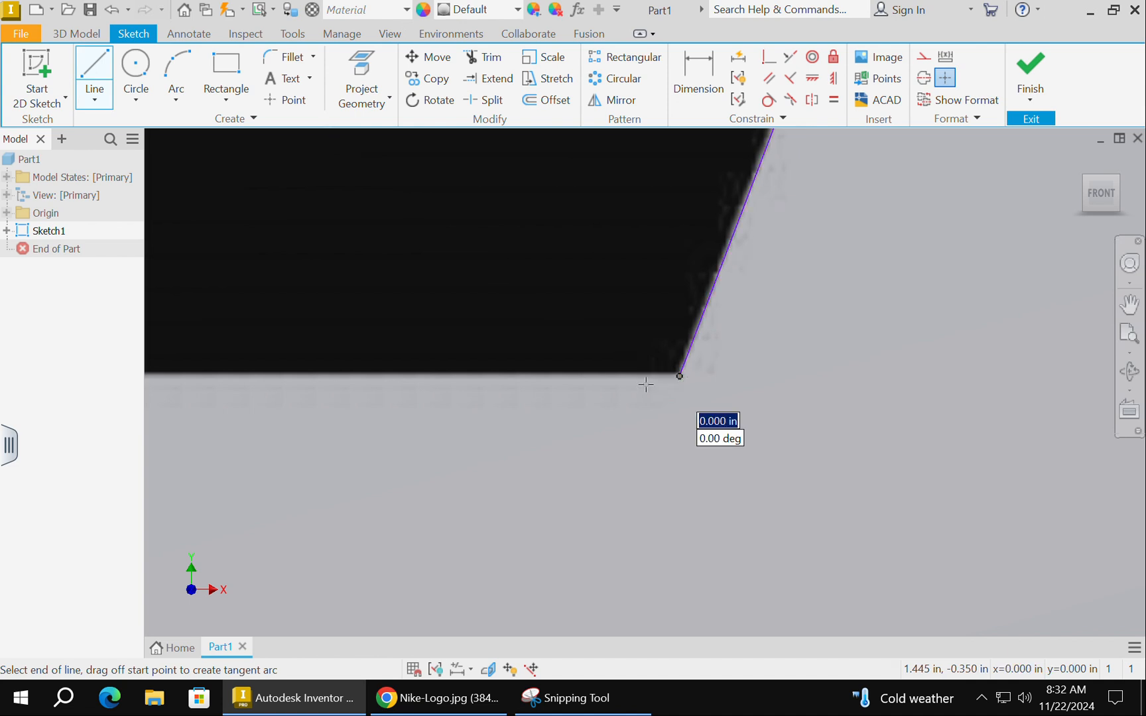
# - Trace the E's middle arm underside, about 0.12 in, and the inner edge down to the bottom arm, about 0.14 in
pyautogui.scroll(3, 325, 389)
pyautogui.moveTo(427, 394); pyautogui.dragTo(930, 406, button='middle')
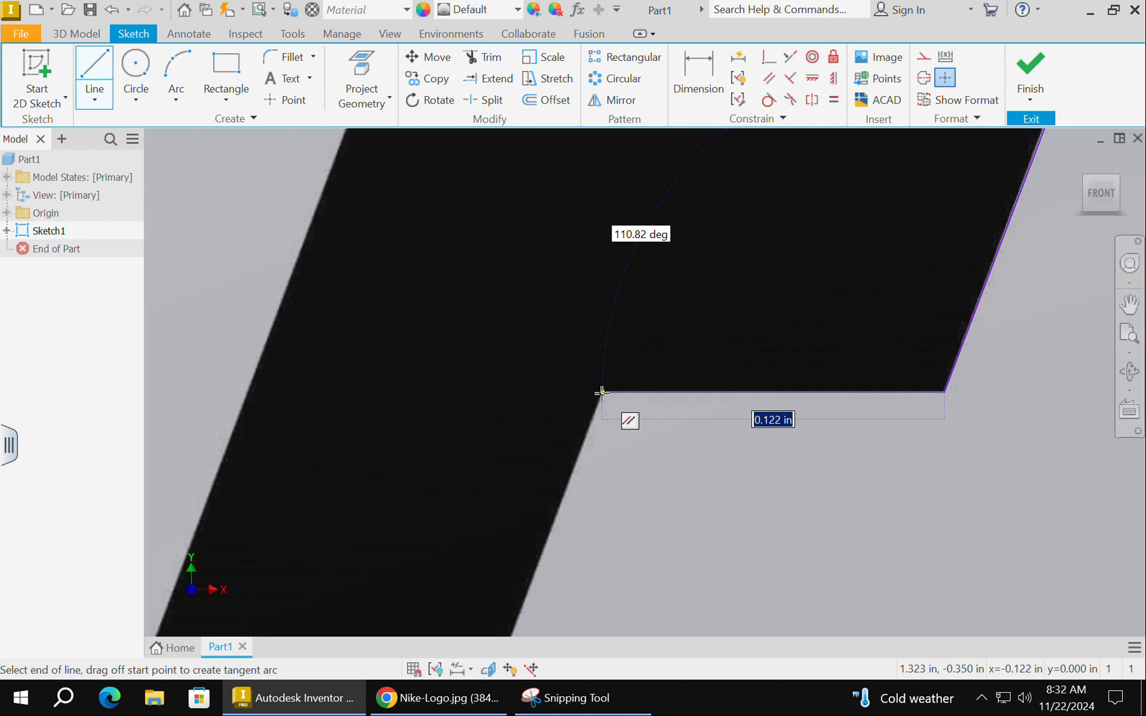
pyautogui.click(602, 392)
pyautogui.scroll(3, 605, 395)
pyautogui.scroll(-2, 604, 438)
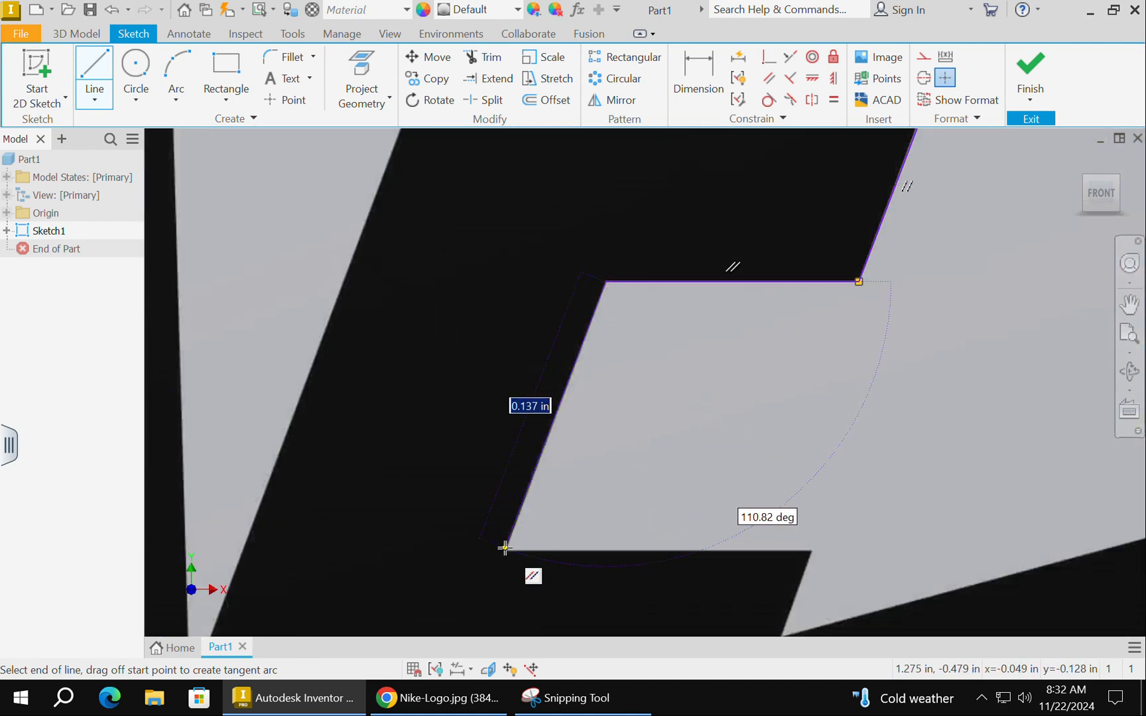
# - Trace the E's bottom arm along its top edge and down its end to the swoosh, about 0.05 in, and end the line chain
pyautogui.click(815, 549)
pyautogui.scroll(3, 799, 588)
pyautogui.moveTo(800, 590); pyautogui.dragTo(832, 419, button='middle')
pyautogui.scroll(-4, 825, 444)
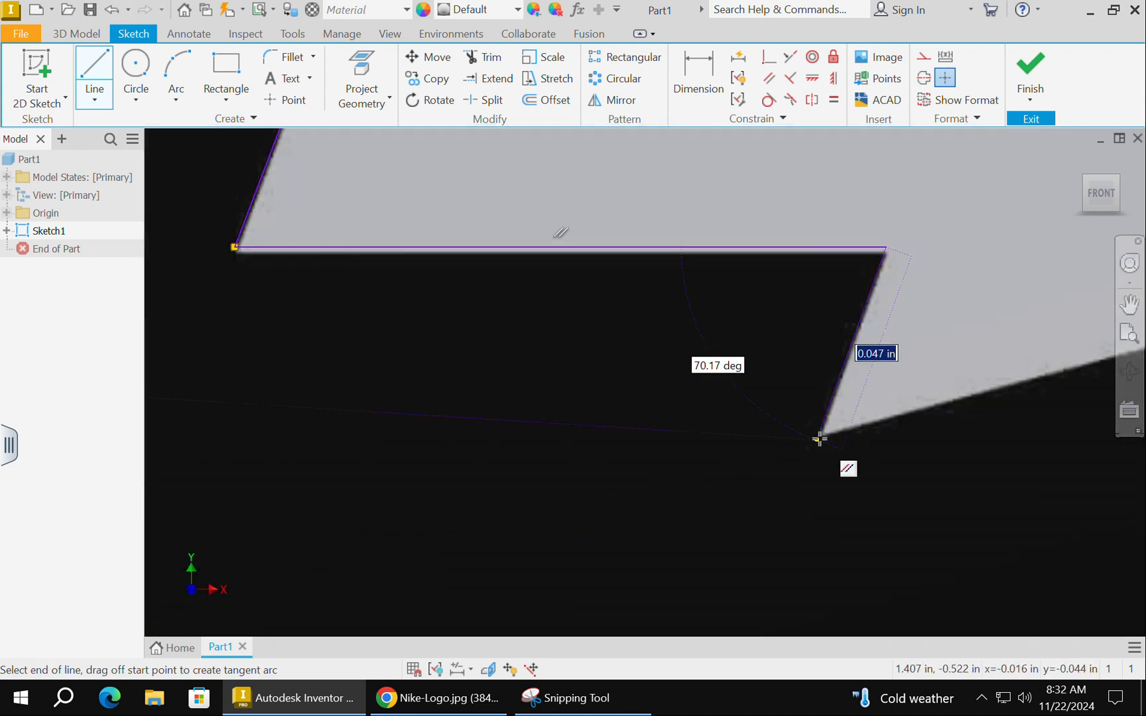
pyautogui.scroll(-5, 826, 435)
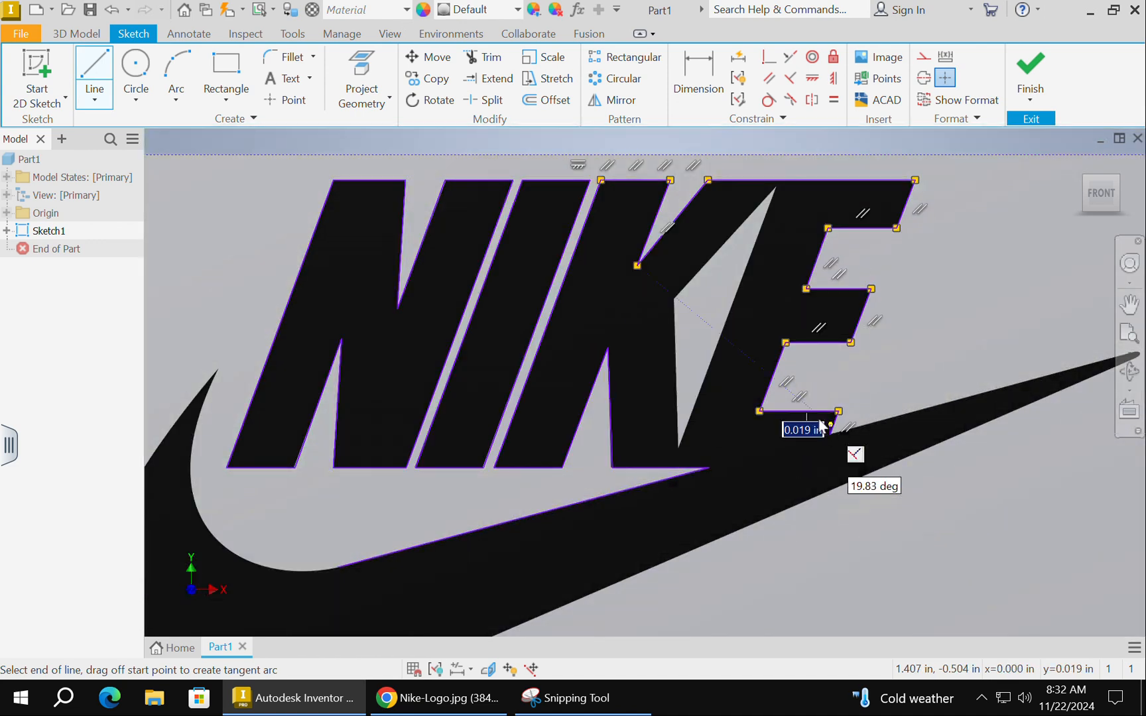
pyautogui.press('Escape')
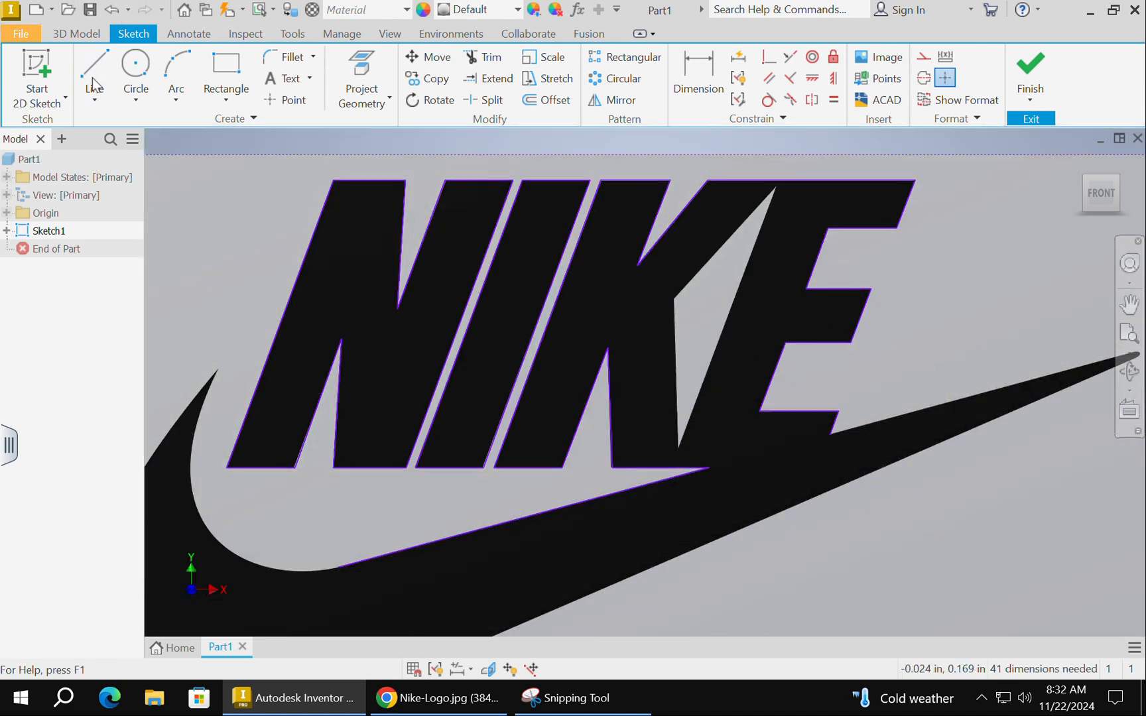
# - Outline the triangular opening between the K and E with three closed lines, the upper one about 0.29 in long
pyautogui.scroll(4, 749, 327)
pyautogui.scroll(-1, 522, 258)
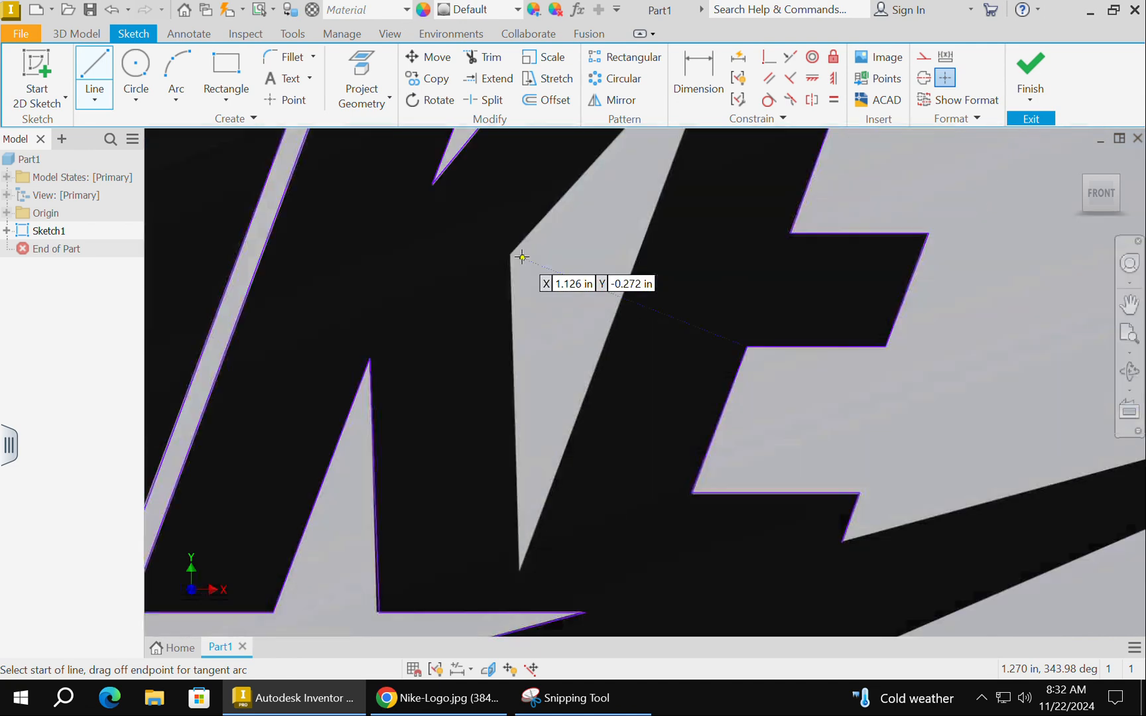
pyautogui.click(507, 257)
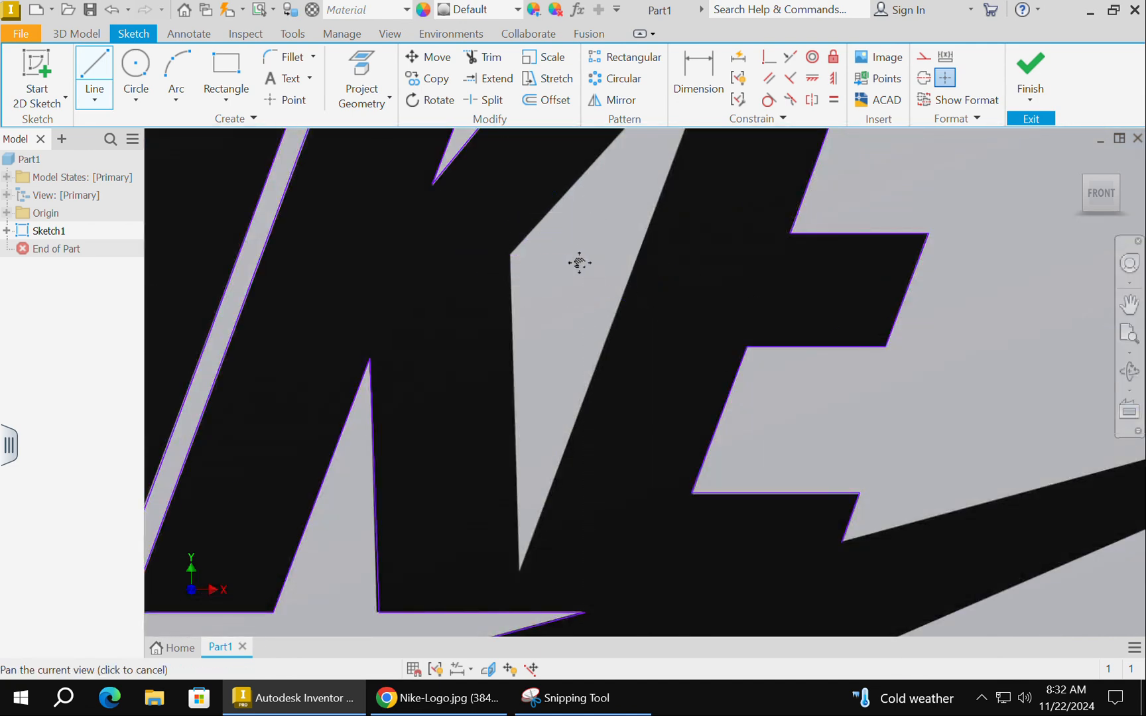
pyautogui.moveTo(578, 260); pyautogui.dragTo(670, 237, button='middle')
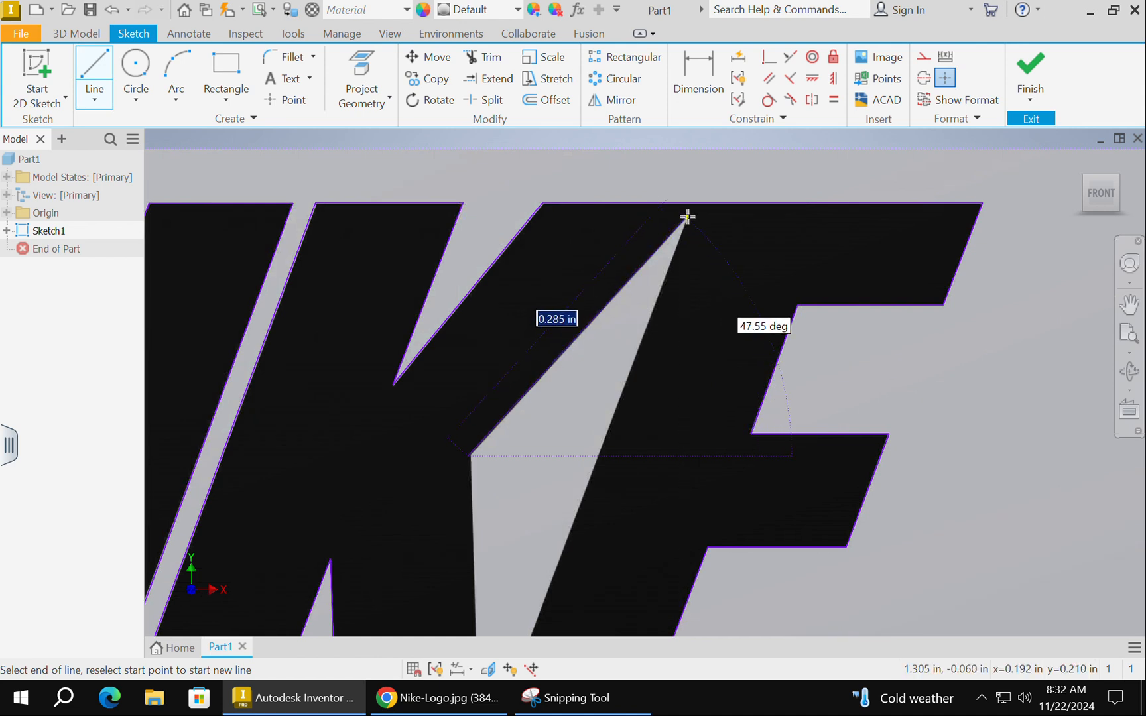
pyautogui.click(687, 217)
pyautogui.moveTo(624, 460); pyautogui.dragTo(679, 244, button='middle')
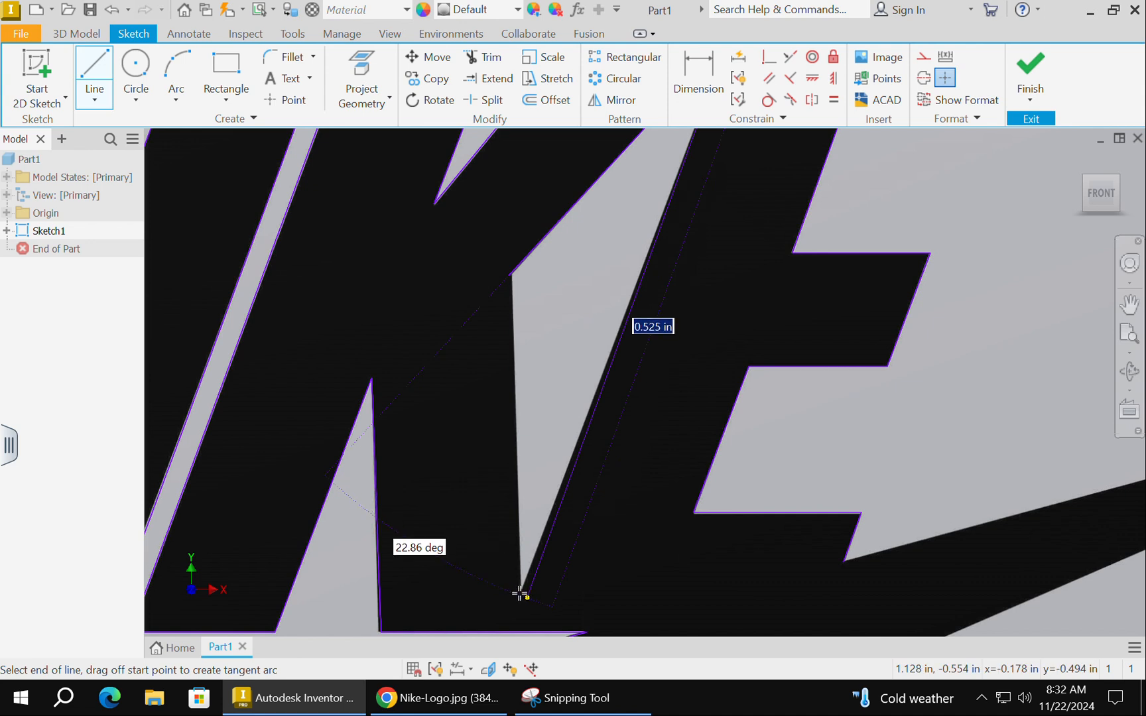
pyautogui.click(509, 275)
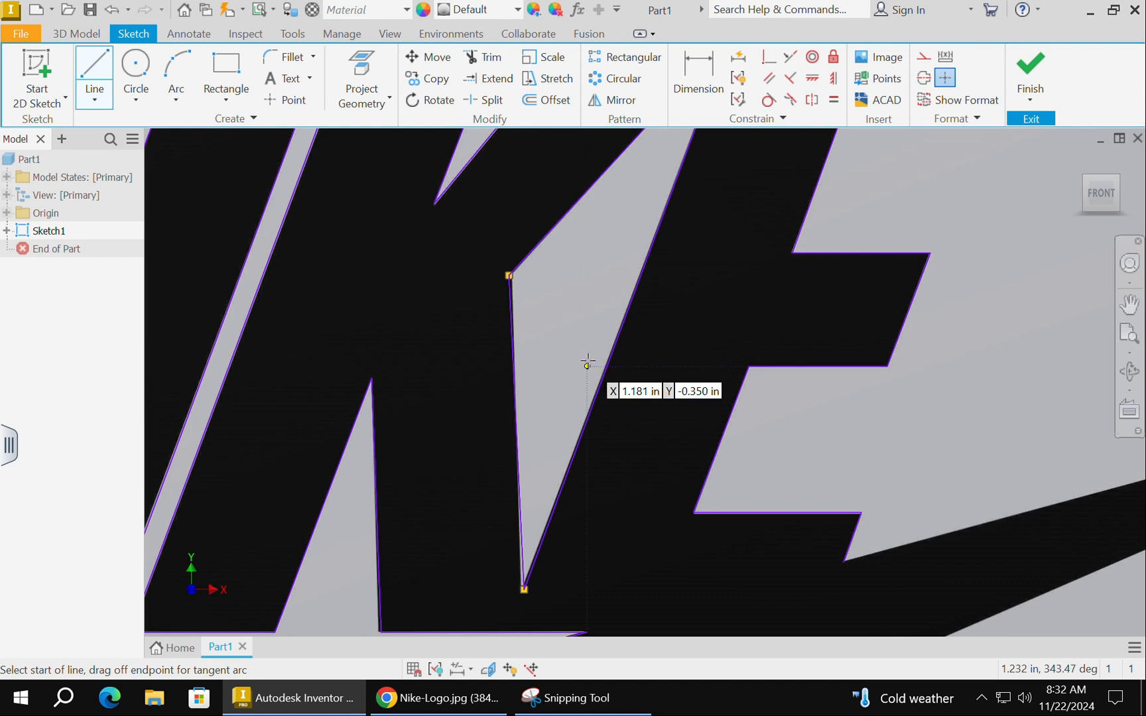
pyautogui.press('Escape')
# - Draw a three-point arc of about 0.235 in radius along the swoosh's inner curve, starting at the straight upper edge's end
pyautogui.scroll(-4, 571, 364)
pyautogui.scroll(3, 663, 425)
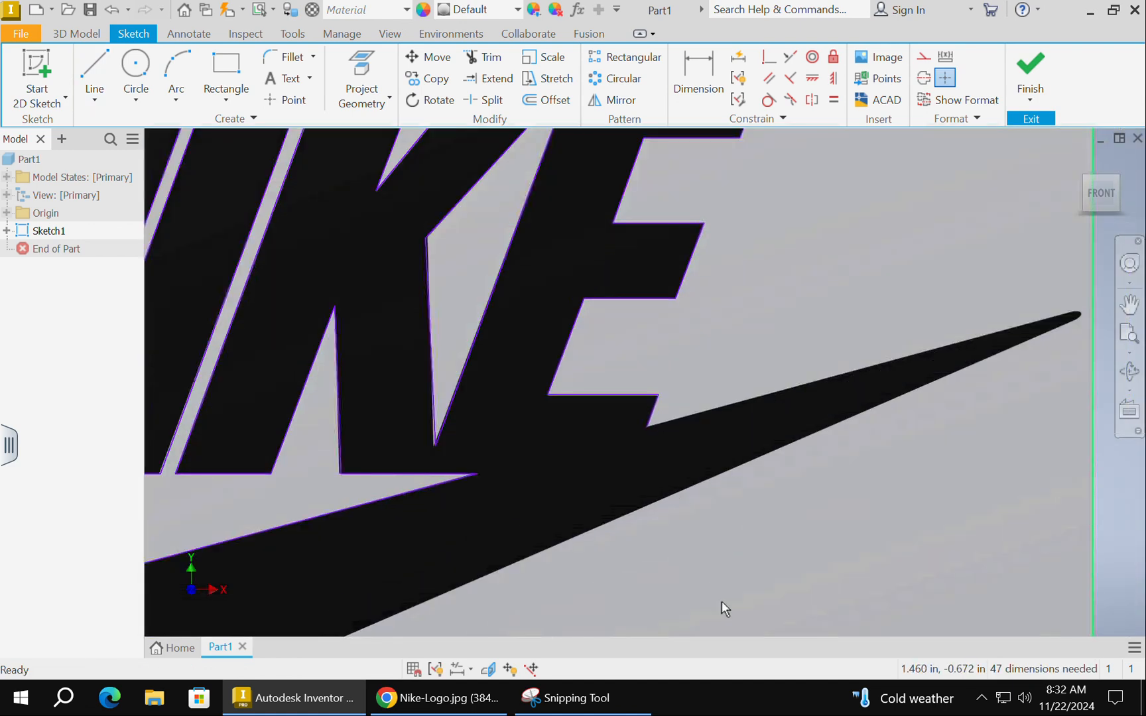
pyautogui.scroll(-3, 726, 541)
pyautogui.scroll(-1, 913, 438)
pyautogui.scroll(4, 888, 434)
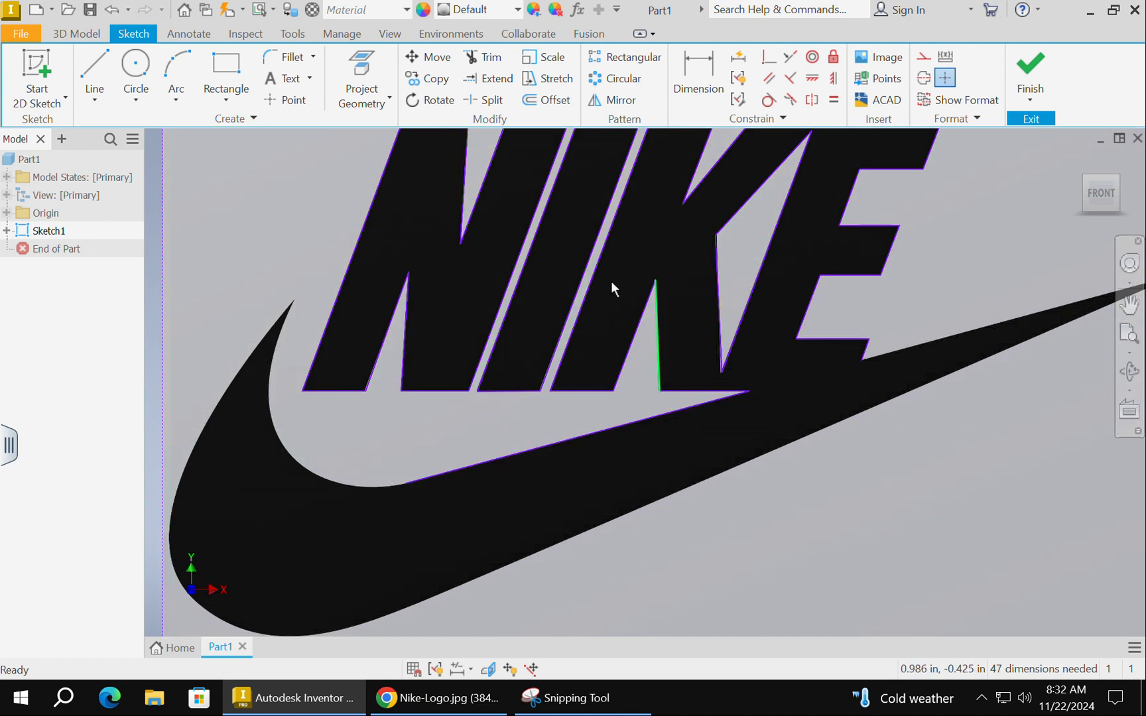
pyautogui.click(176, 73)
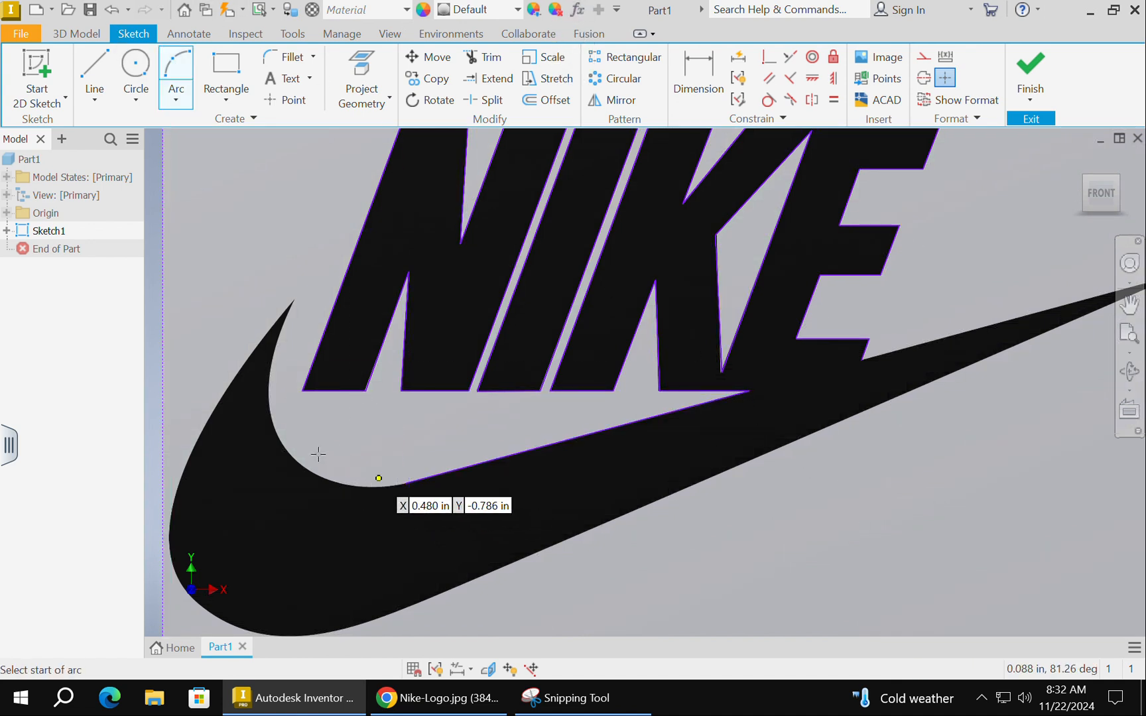
pyautogui.scroll(5, 398, 494)
pyautogui.scroll(-2, 455, 530)
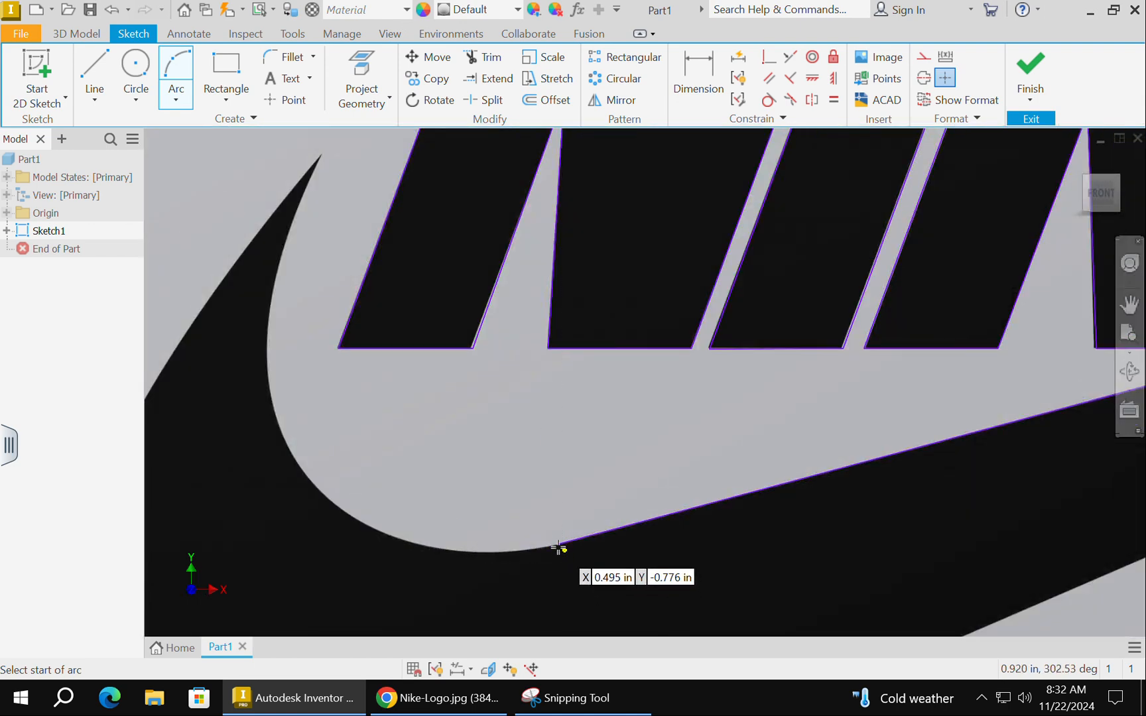
pyautogui.click(557, 544)
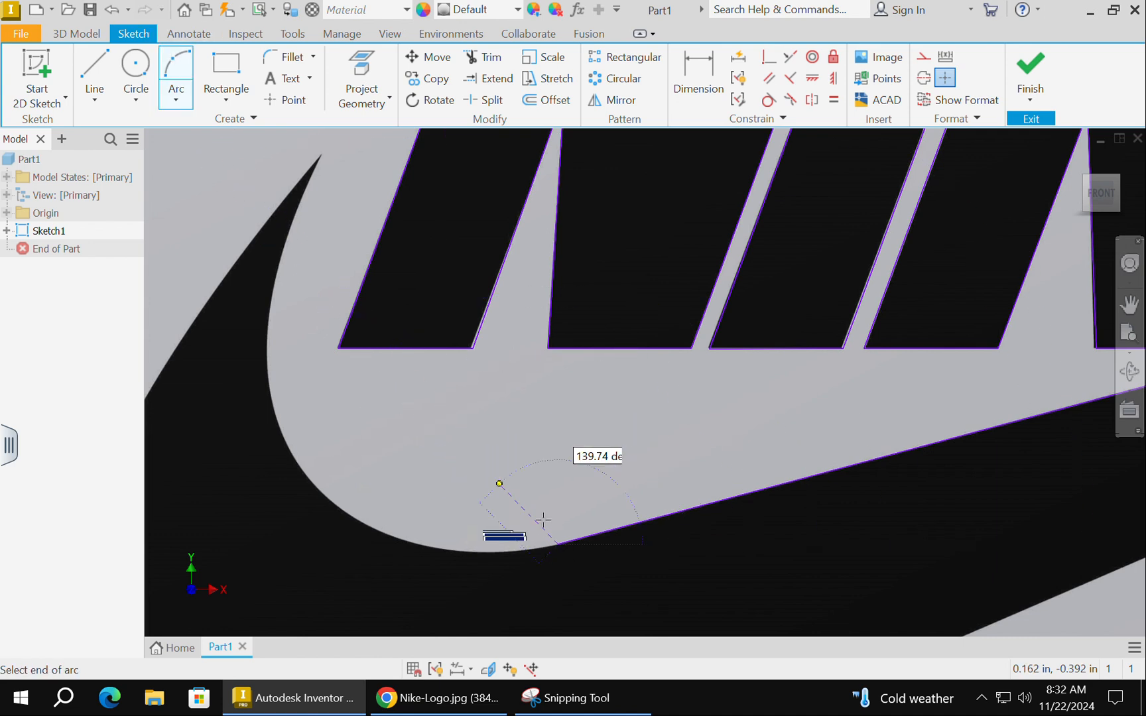
pyautogui.click(319, 490)
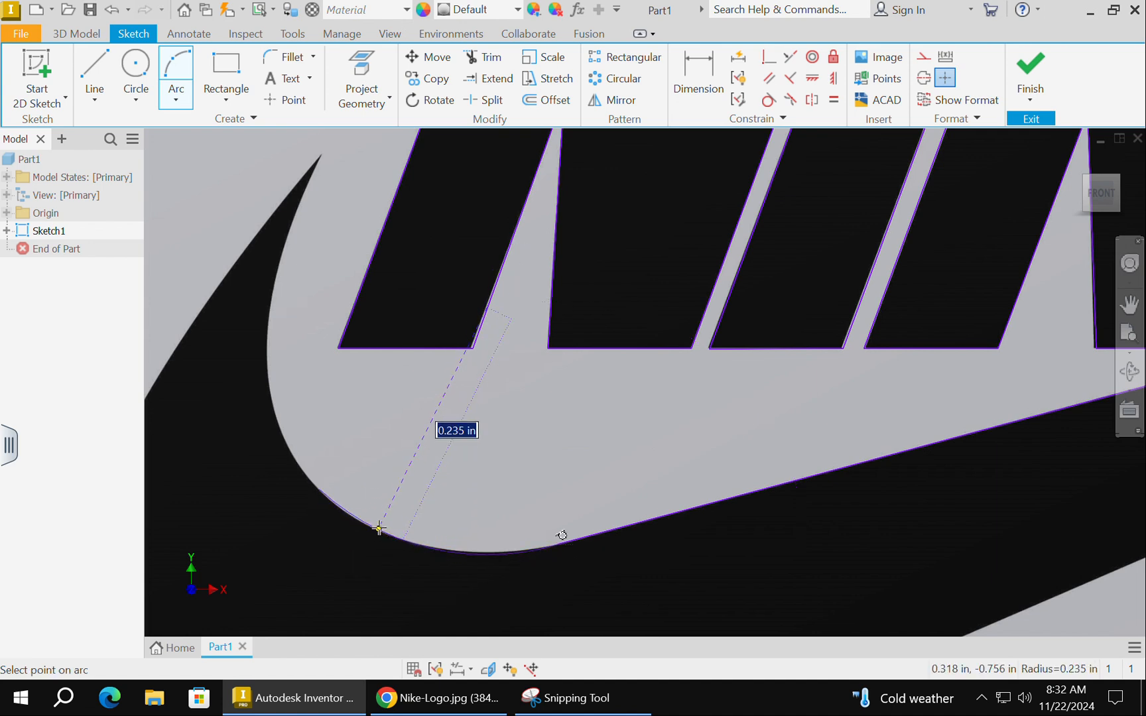
pyautogui.click(378, 529)
# - Draw a three-point arc of about 0.171 in radius up the swoosh's inner curve, starting at the previous arc's end
pyautogui.scroll(2, 371, 543)
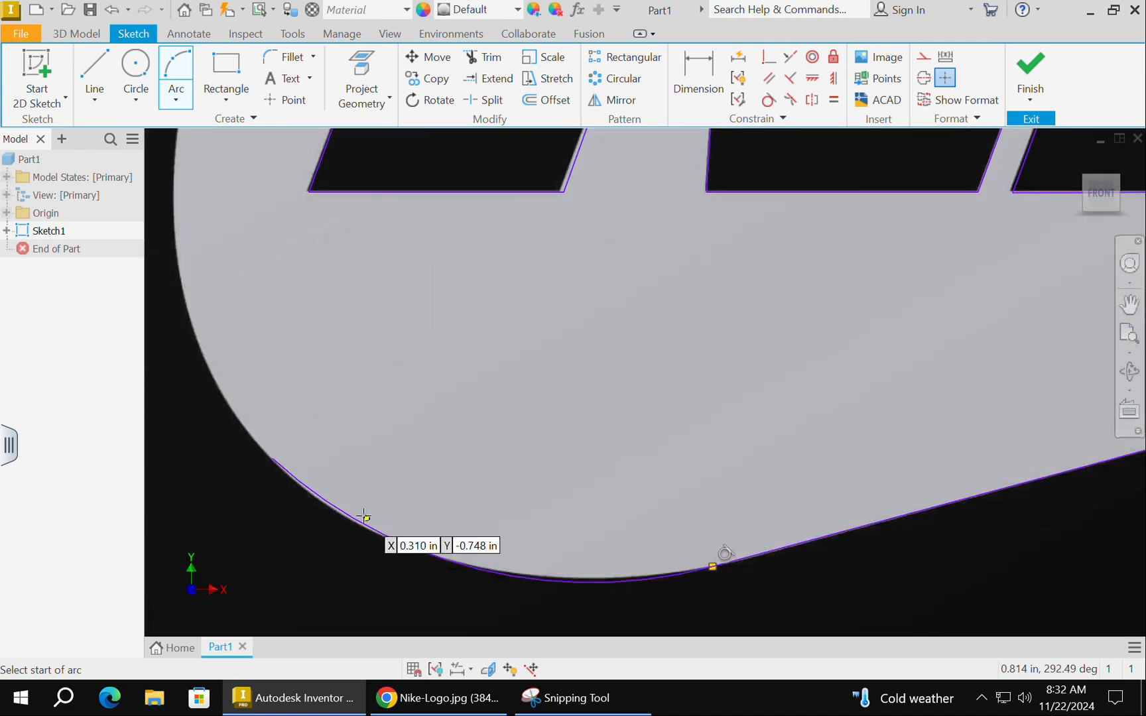
pyautogui.moveTo(359, 483)
pyautogui.mouseDown(button='middle')
pyautogui.moveTo(542, 555)
pyautogui.moveTo(504, 442)
pyautogui.mouseUp(button='middle')
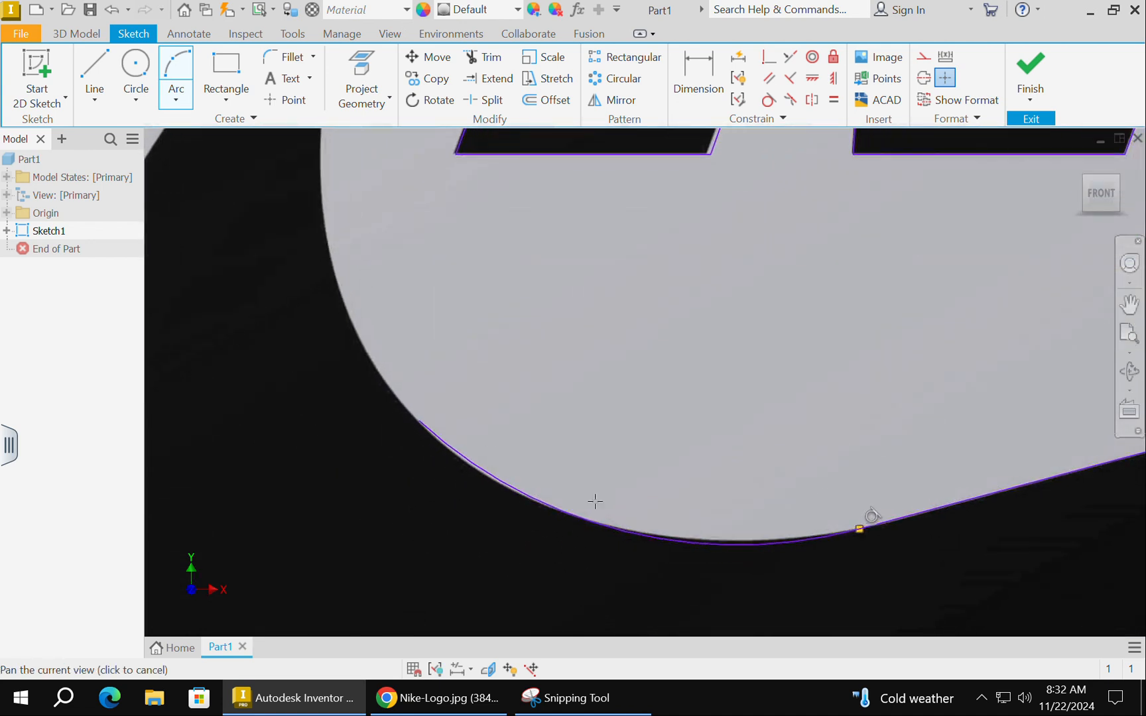
pyautogui.scroll(2, 756, 543)
pyautogui.scroll(-4, 716, 534)
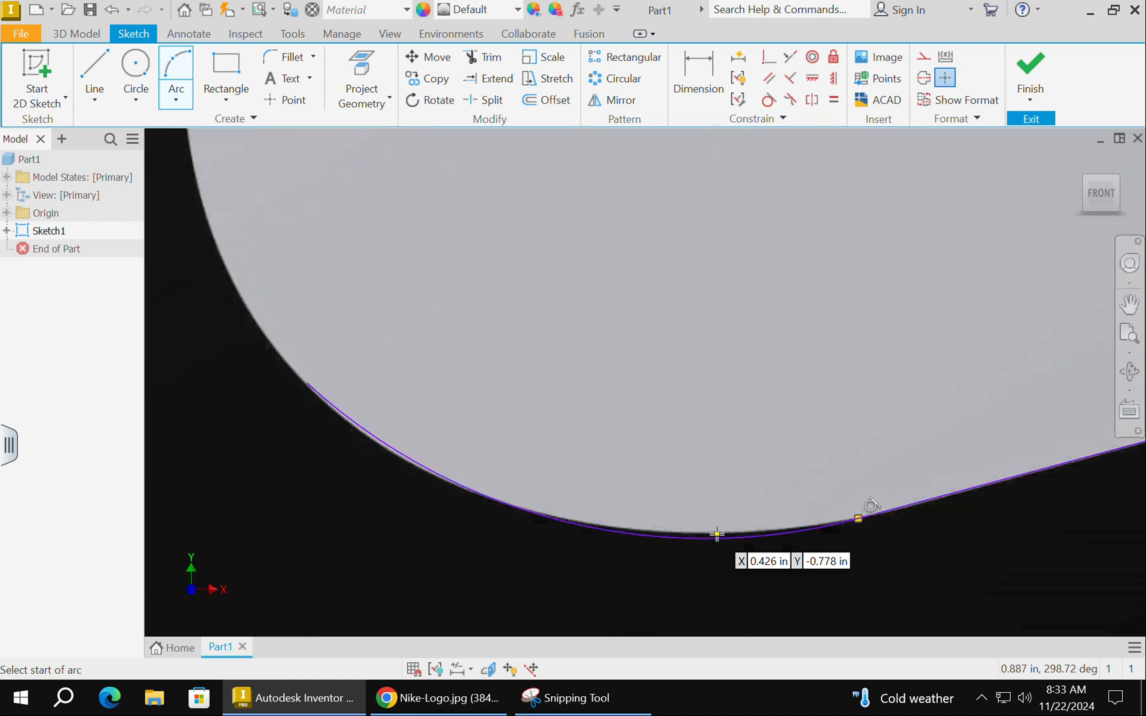
pyautogui.click(473, 444)
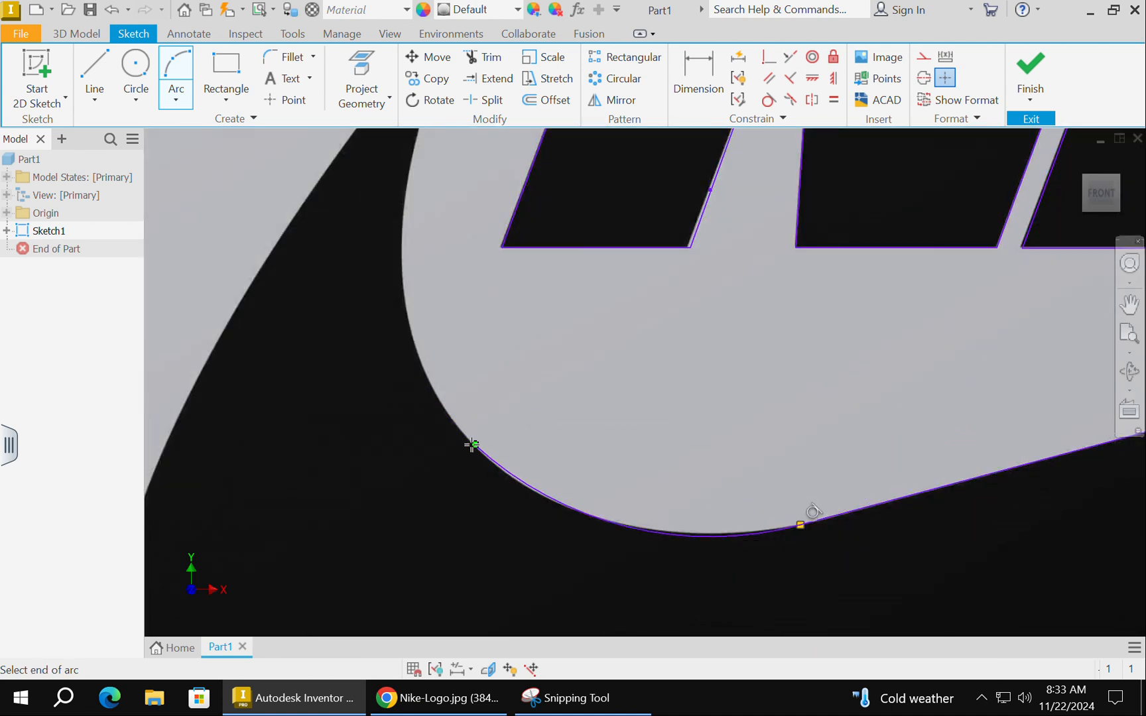
pyautogui.click(402, 266)
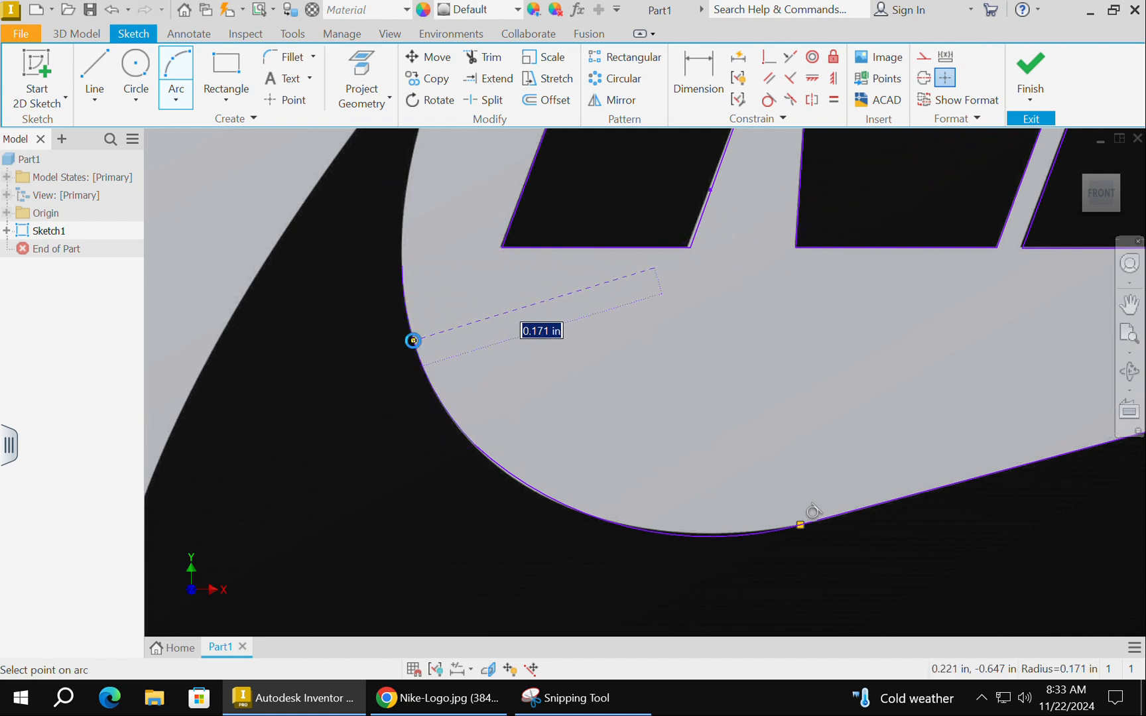
# - Continue the inner curve with a three-point arc of about 0.441 in radius up to the swoosh's pointed upper tip
pyautogui.moveTo(436, 238)
pyautogui.mouseDown(button='middle')
pyautogui.moveTo(424, 353)
pyautogui.moveTo(404, 402)
pyautogui.mouseUp(button='middle')
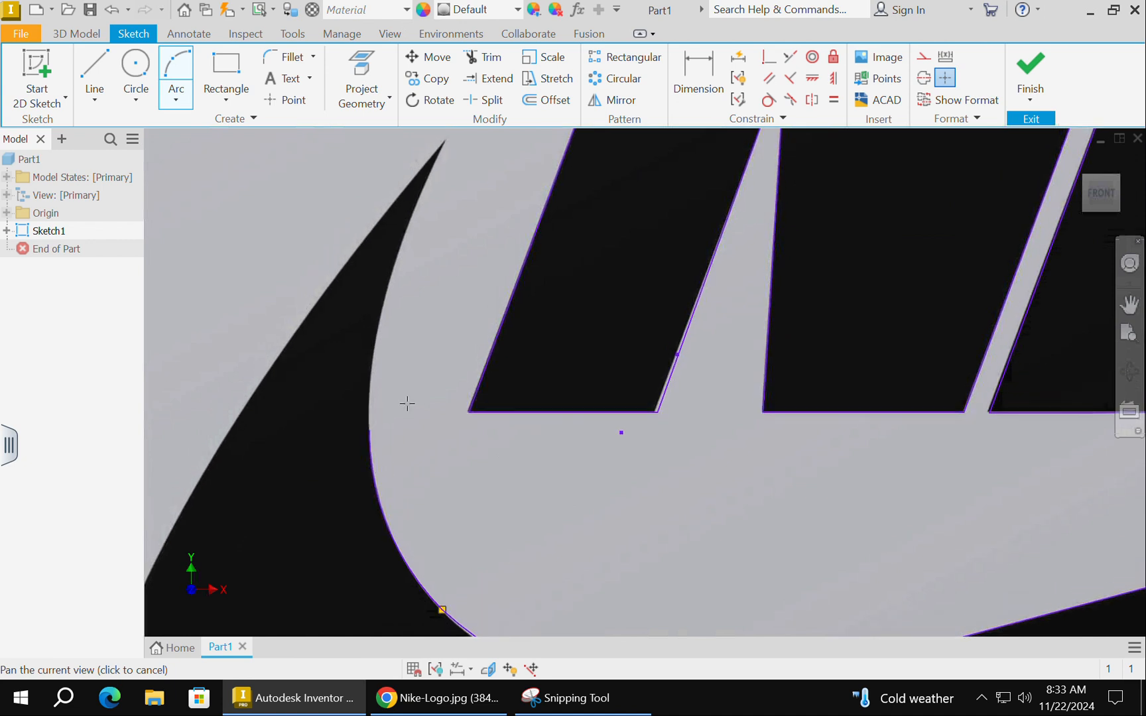
pyautogui.click(368, 430)
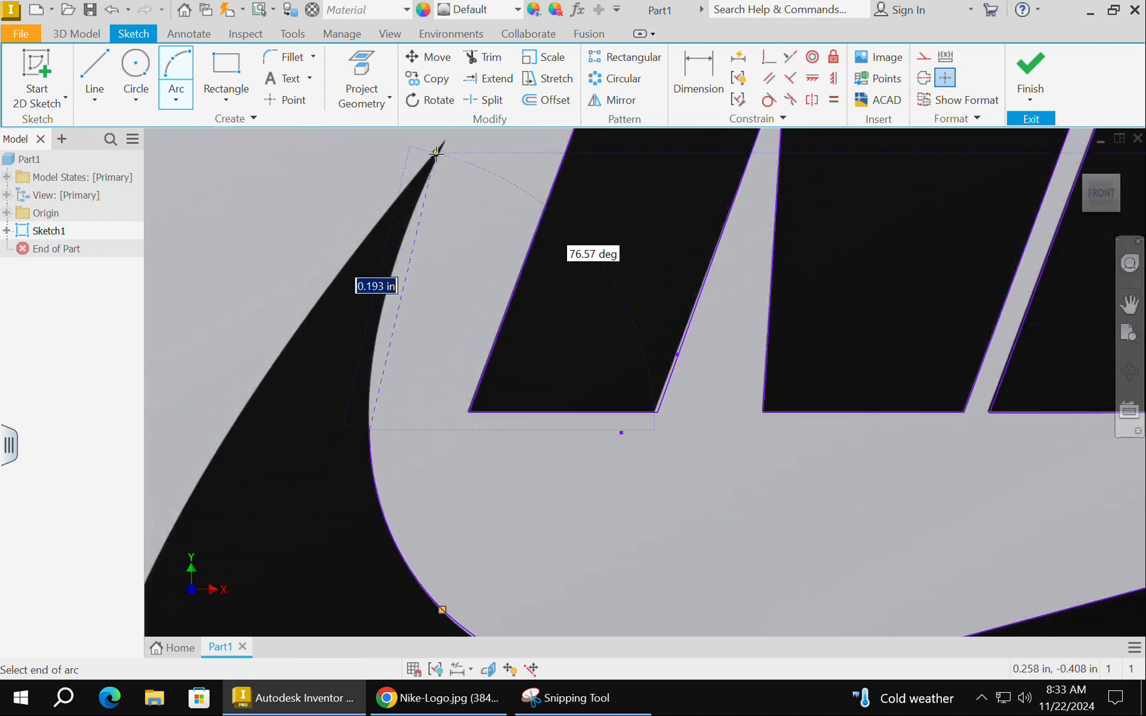
pyautogui.scroll(3, 435, 152)
pyautogui.scroll(-1, 437, 156)
pyautogui.moveTo(443, 150)
pyautogui.mouseDown(button='middle')
pyautogui.moveTo(424, 254)
pyautogui.moveTo(430, 220)
pyautogui.mouseUp(button='middle')
pyautogui.click(435, 214)
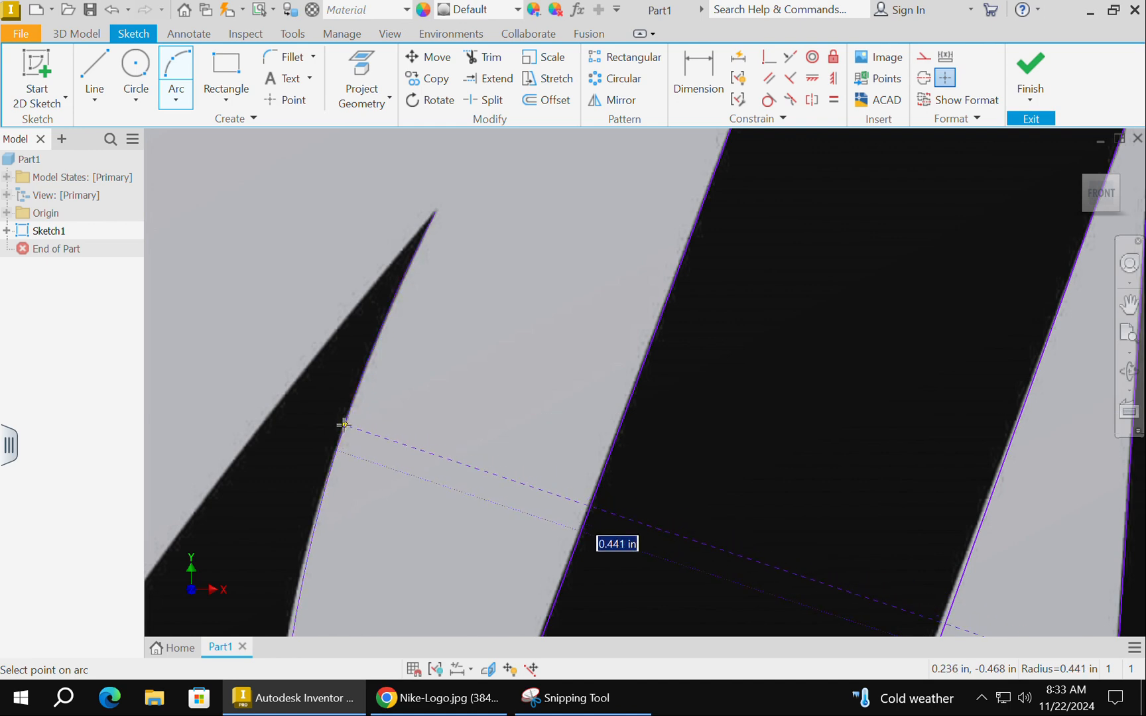
# - Draw a three-point arc from the pointed tip down the swoosh's outer edge, with its ends about 0.336 in apart
pyautogui.scroll(-3, 342, 427)
pyautogui.moveTo(341, 427)
pyautogui.mouseDown(button='middle')
pyautogui.moveTo(371, 453)
pyautogui.moveTo(465, 269)
pyautogui.mouseUp(button='middle')
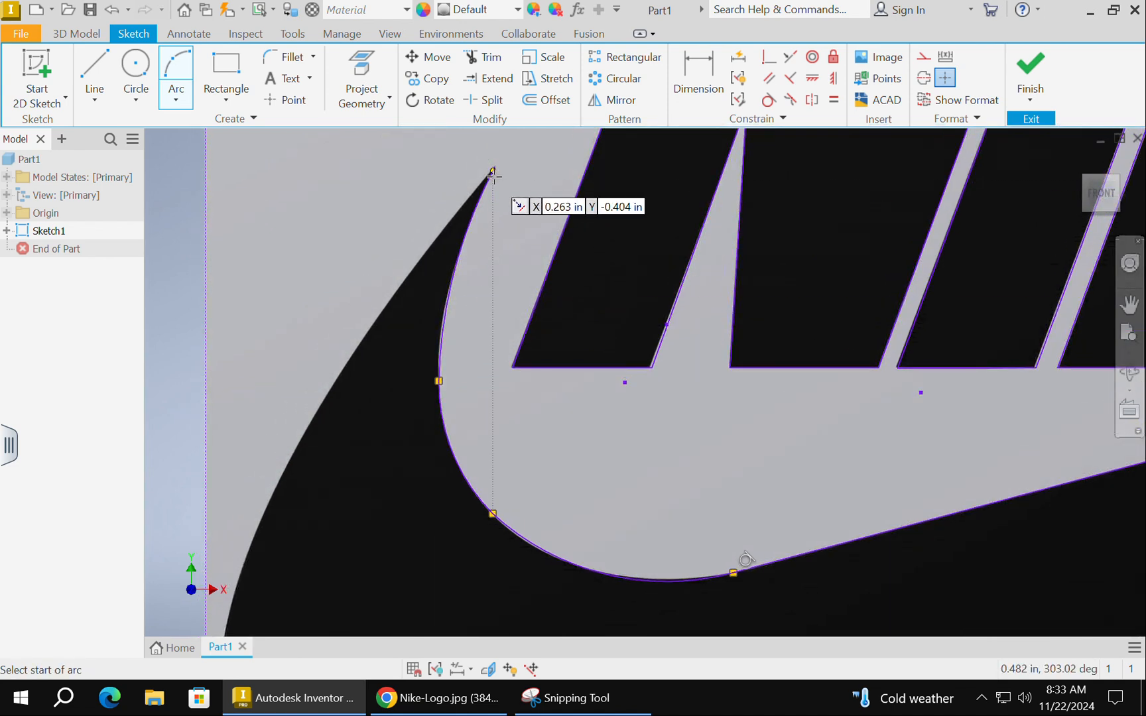
pyautogui.click(493, 171)
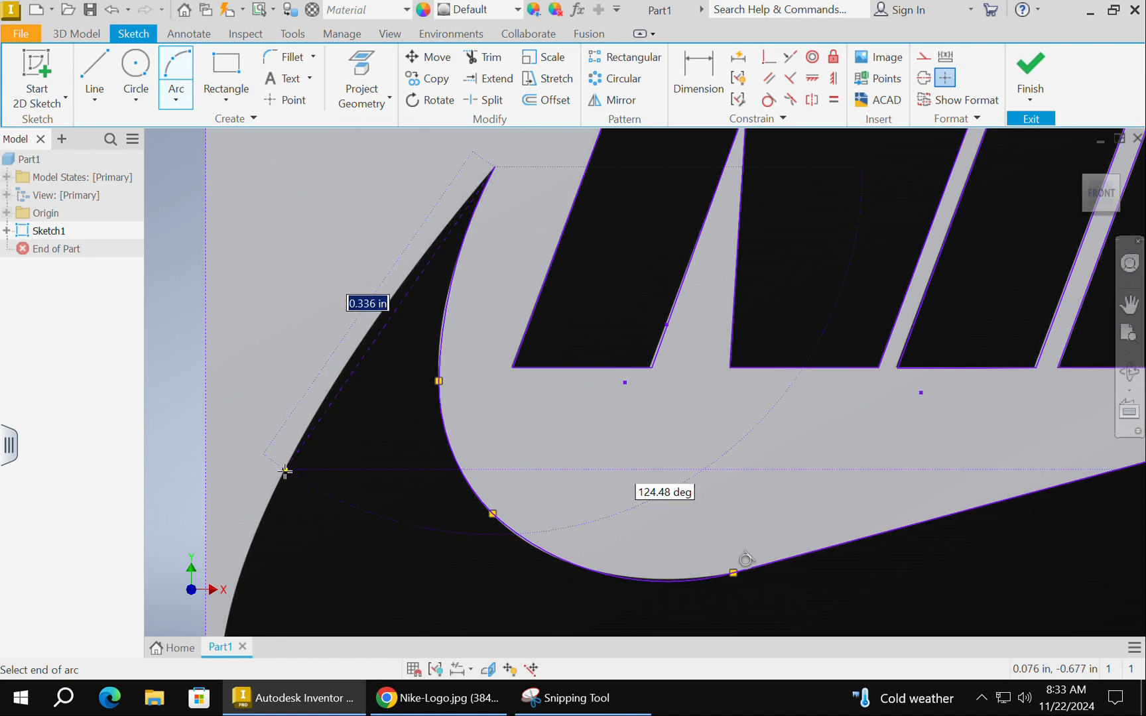
pyautogui.click(284, 470)
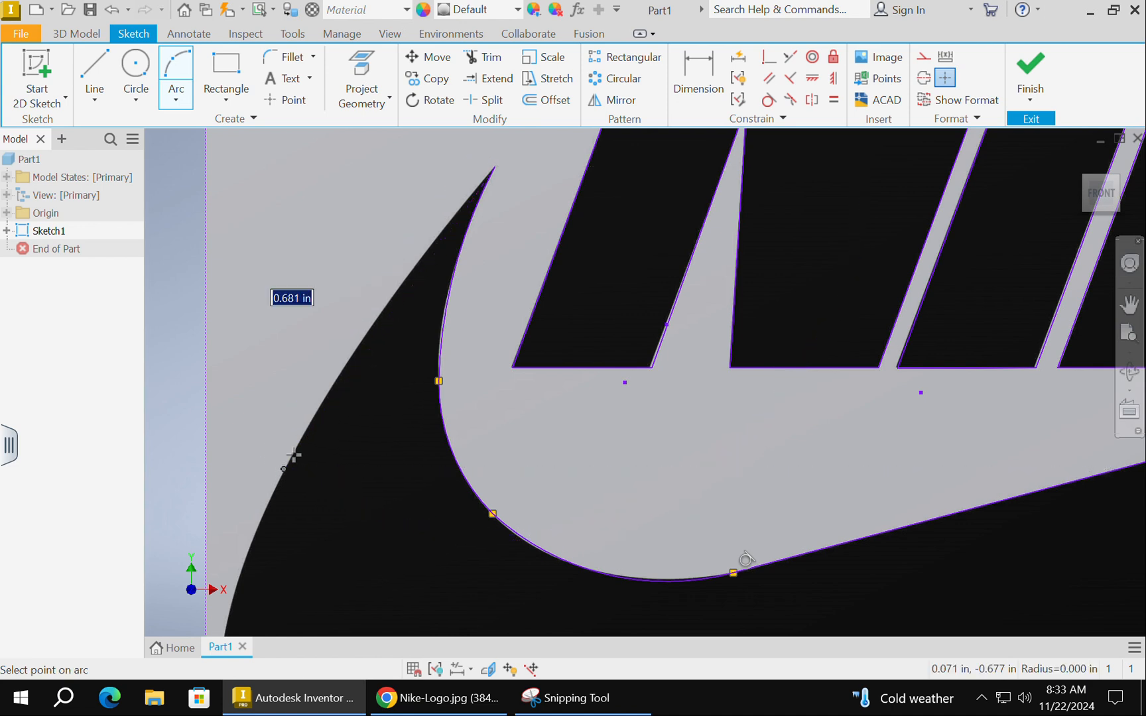
pyautogui.click(316, 412)
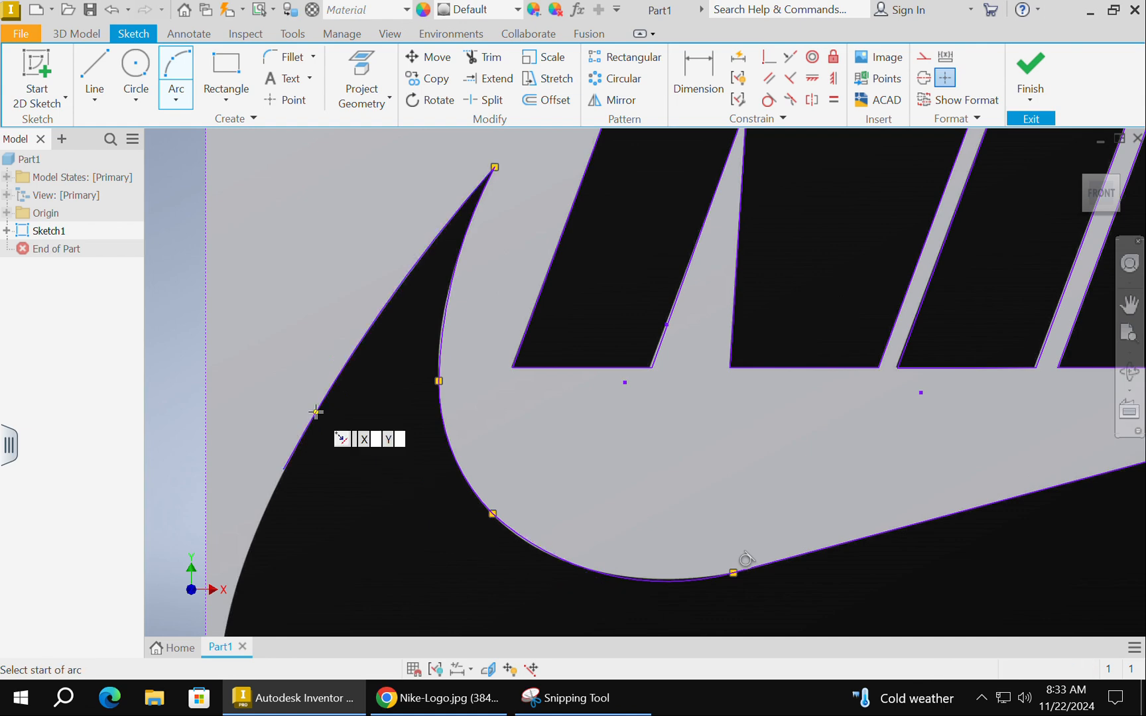
# - Try to trace the next stretch of the swoosh's outer edge with a three-point arc, from the upper arc's end and again from below
pyautogui.scroll(-2, 340, 454)
pyautogui.moveTo(339, 454); pyautogui.dragTo(413, 203, button='middle')
pyautogui.click(396, 201)
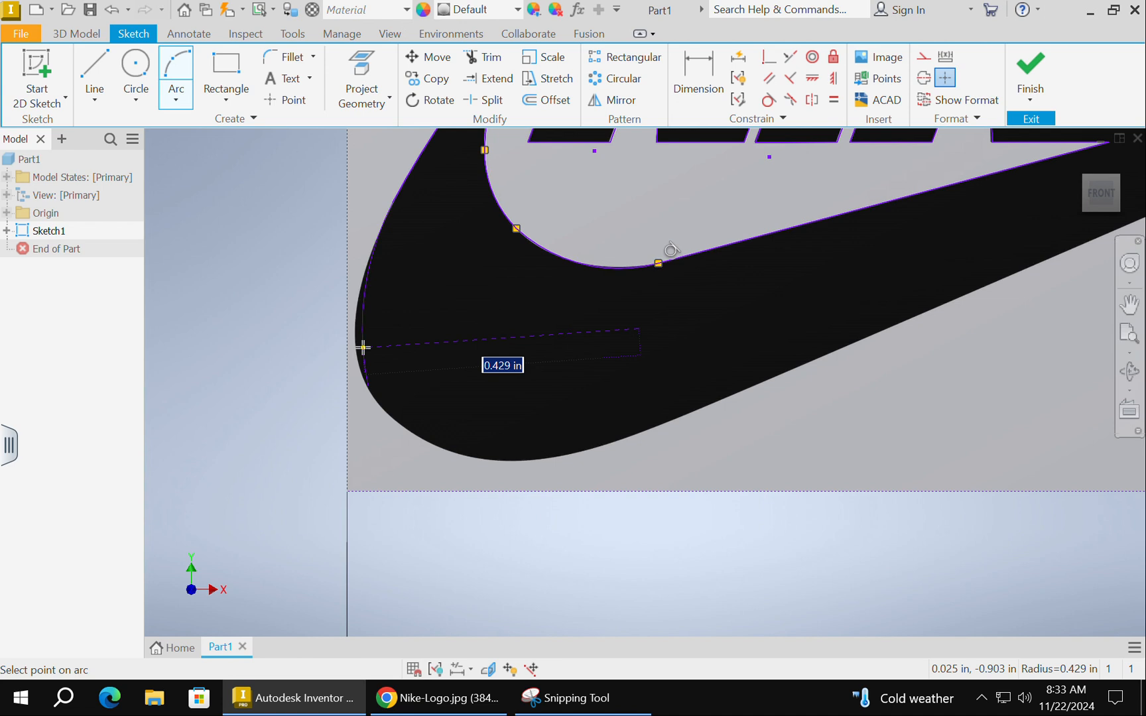
pyautogui.click(363, 347)
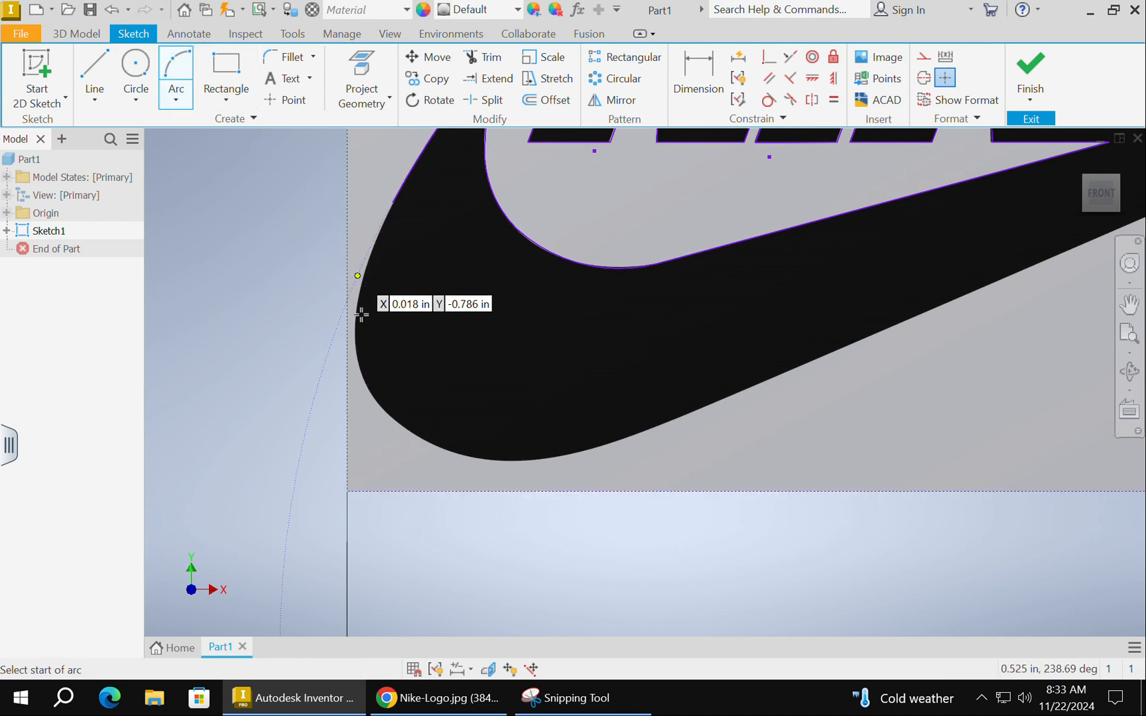
pyautogui.click(361, 375)
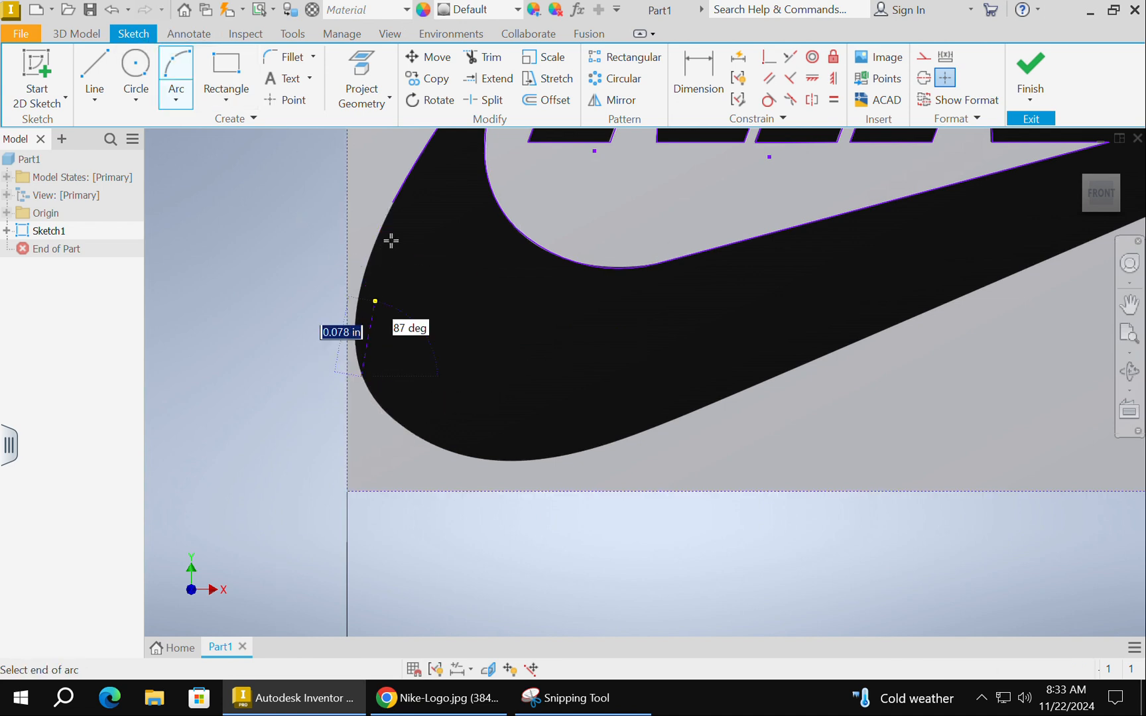
pyautogui.click(393, 200)
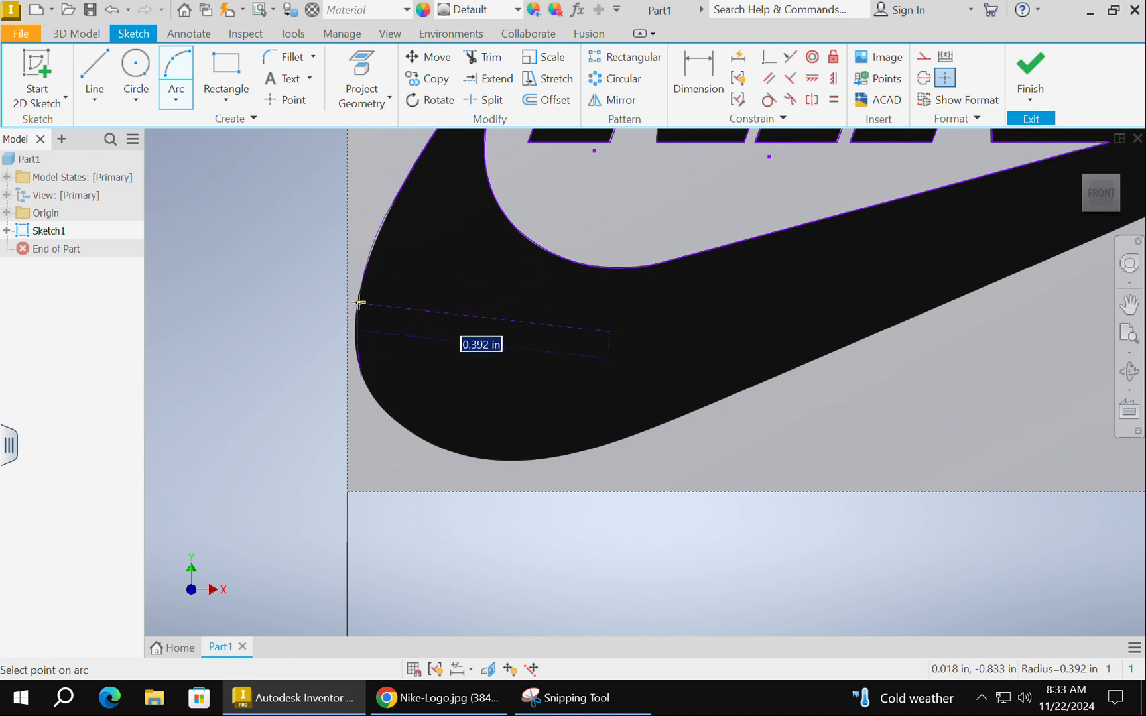
pyautogui.click(357, 301)
pyautogui.press('Escape')
# - Draw a three-point arc from the outer arc's lower end down to the swoosh's outermost point
pyautogui.scroll(2, 380, 259)
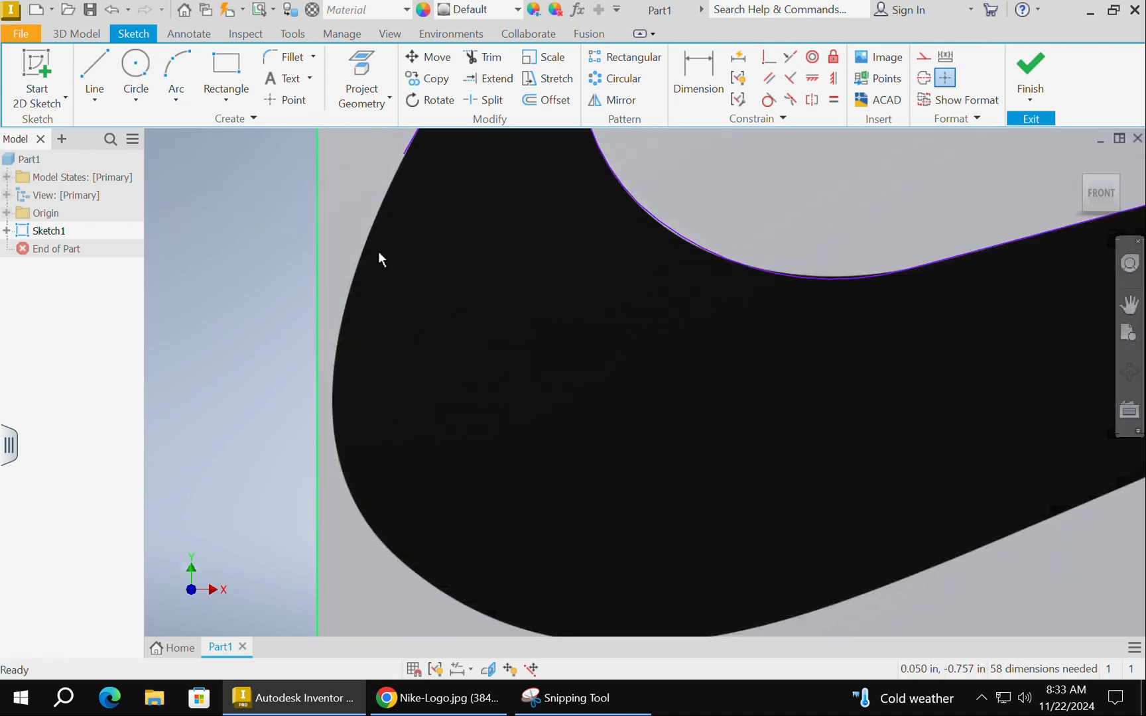
pyautogui.click(171, 73)
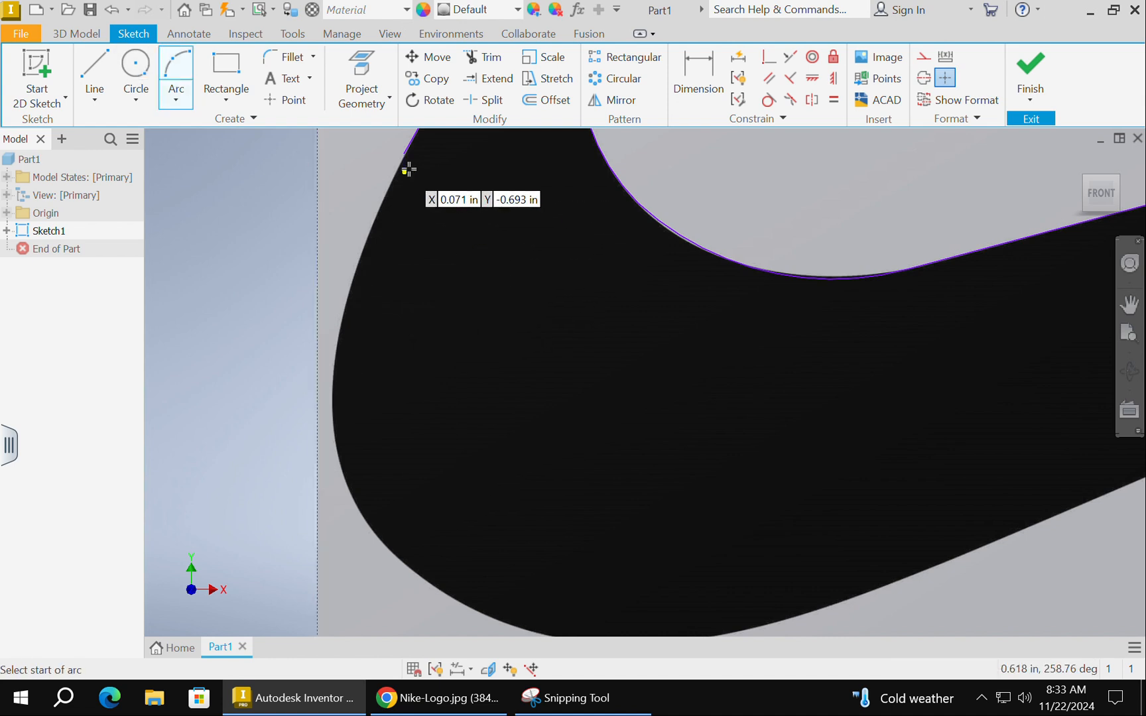
pyautogui.click(393, 233)
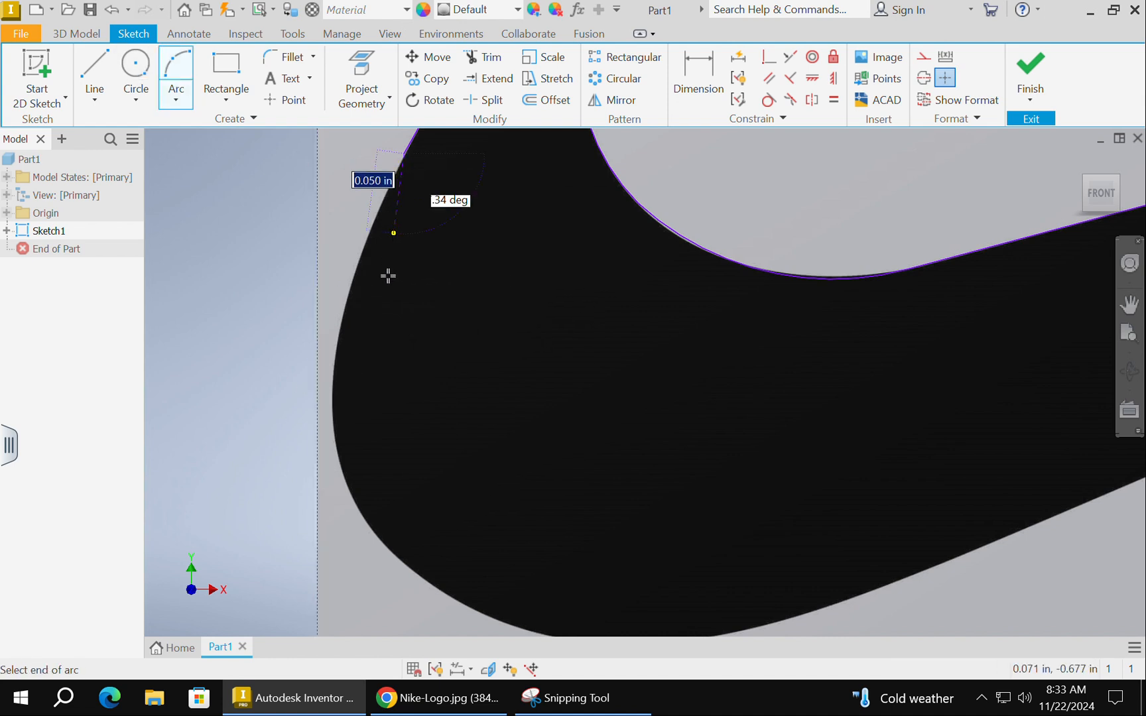
pyautogui.click(334, 393)
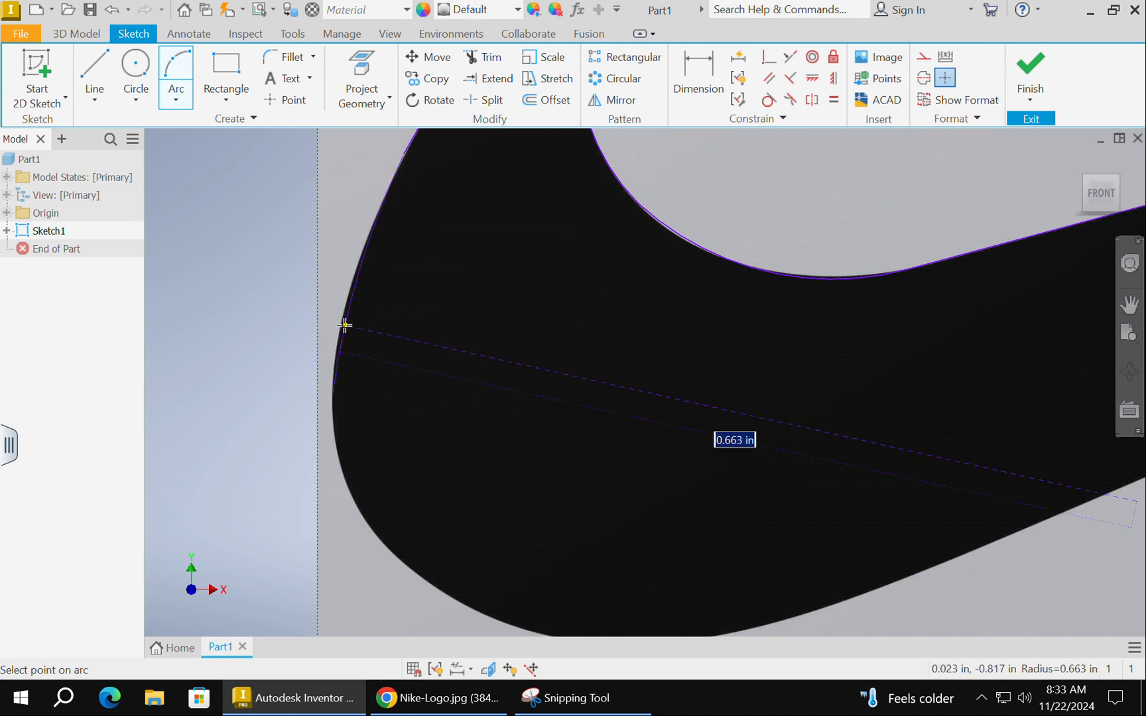
pyautogui.click(341, 325)
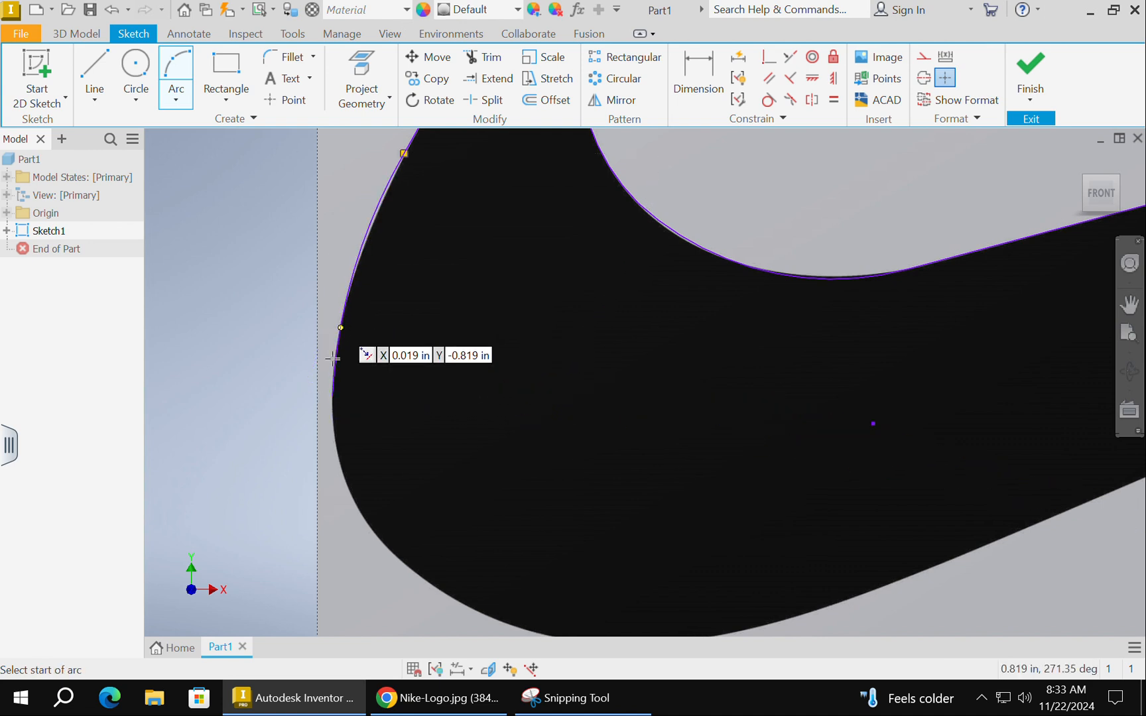
# - Continue from the outermost point with a three-point arc around the swoosh's rounded lower corner
pyautogui.click(333, 402)
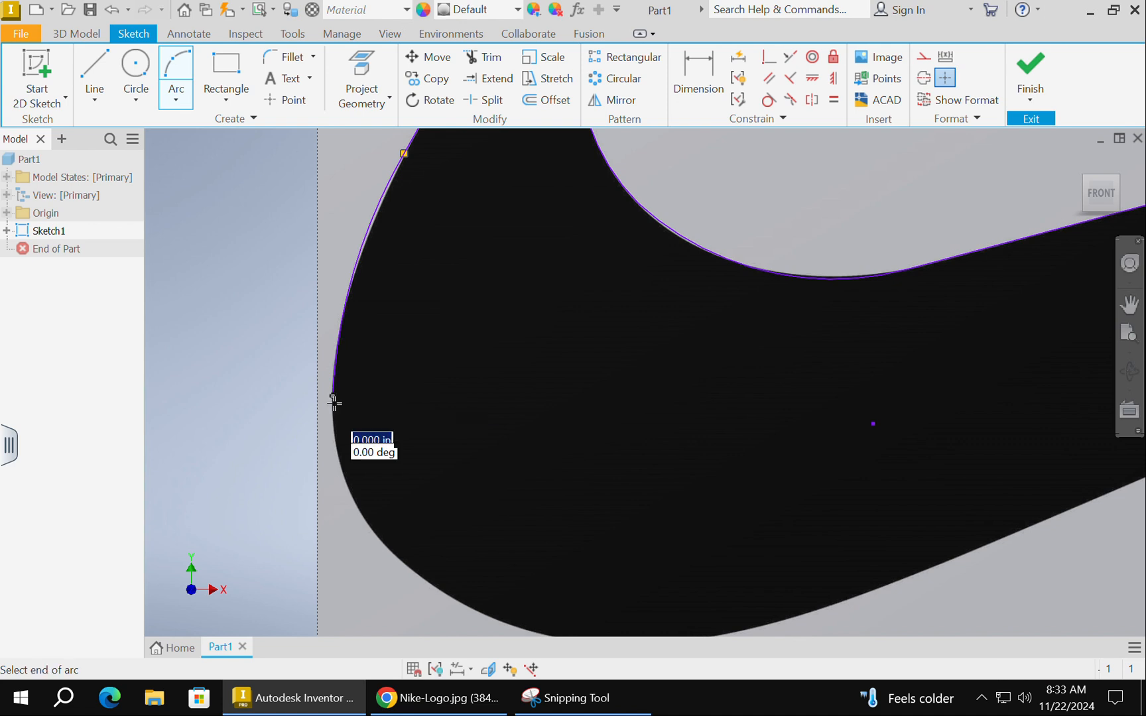
pyautogui.click(464, 604)
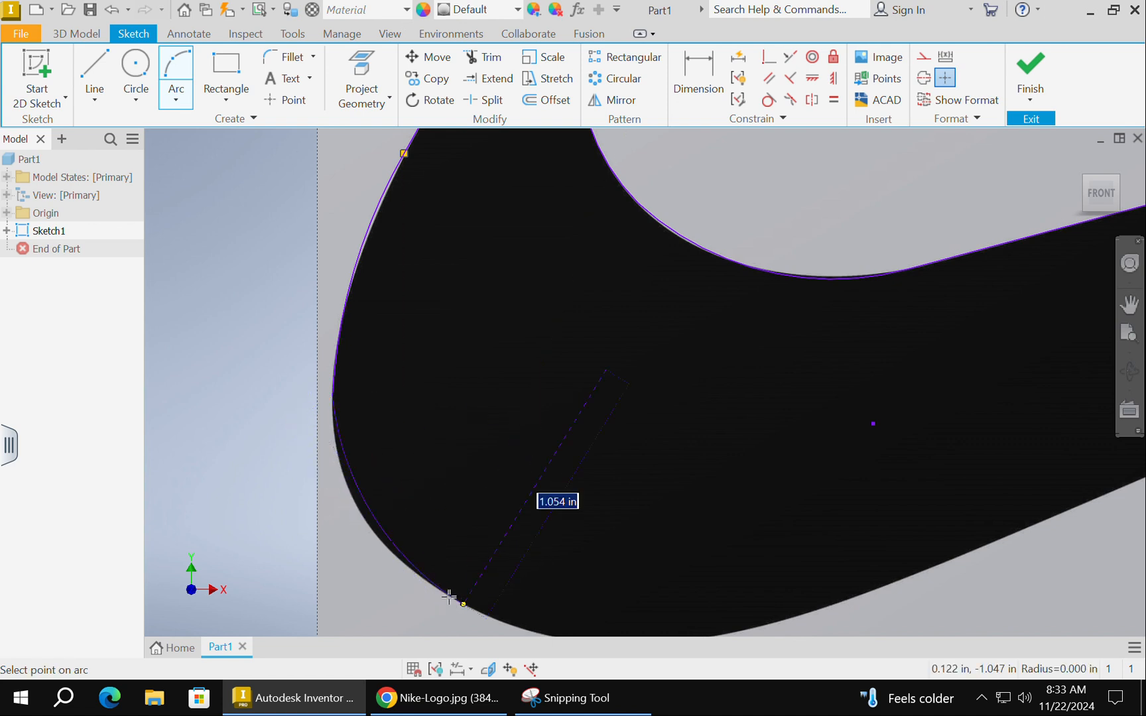
pyautogui.click(411, 573)
# - Draw a three-point arc through the swoosh's lowest point, ending where the edge begins to rise
pyautogui.moveTo(683, 548); pyautogui.dragTo(446, 350, button='middle')
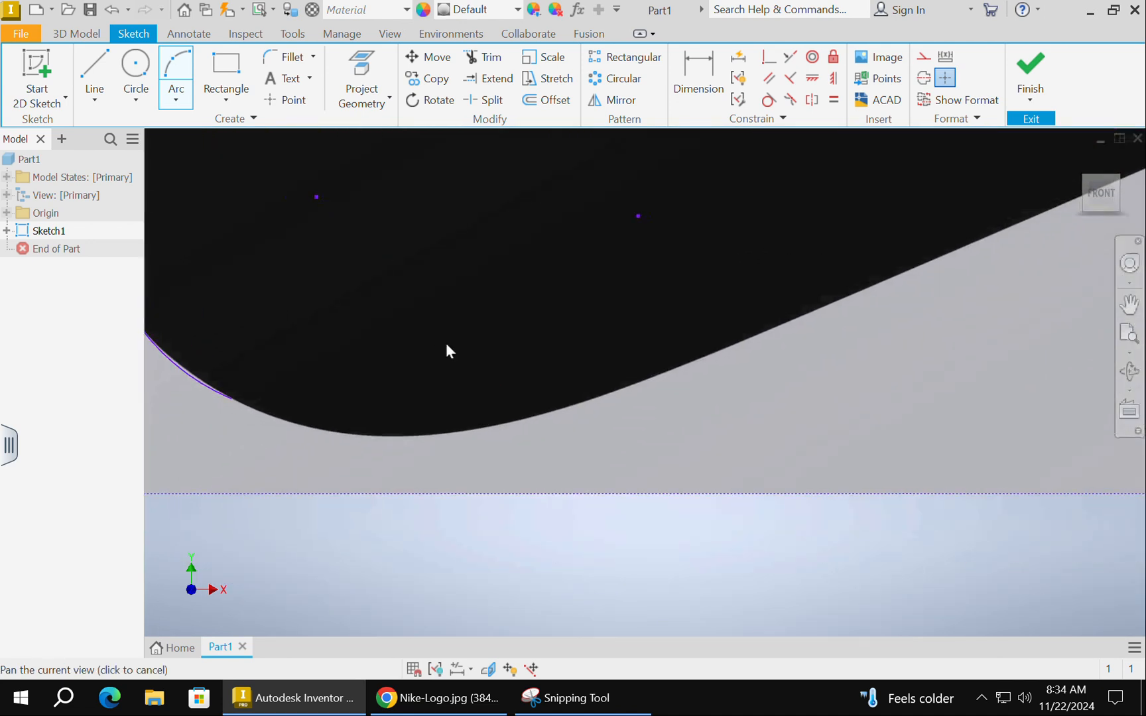
pyautogui.click(230, 400)
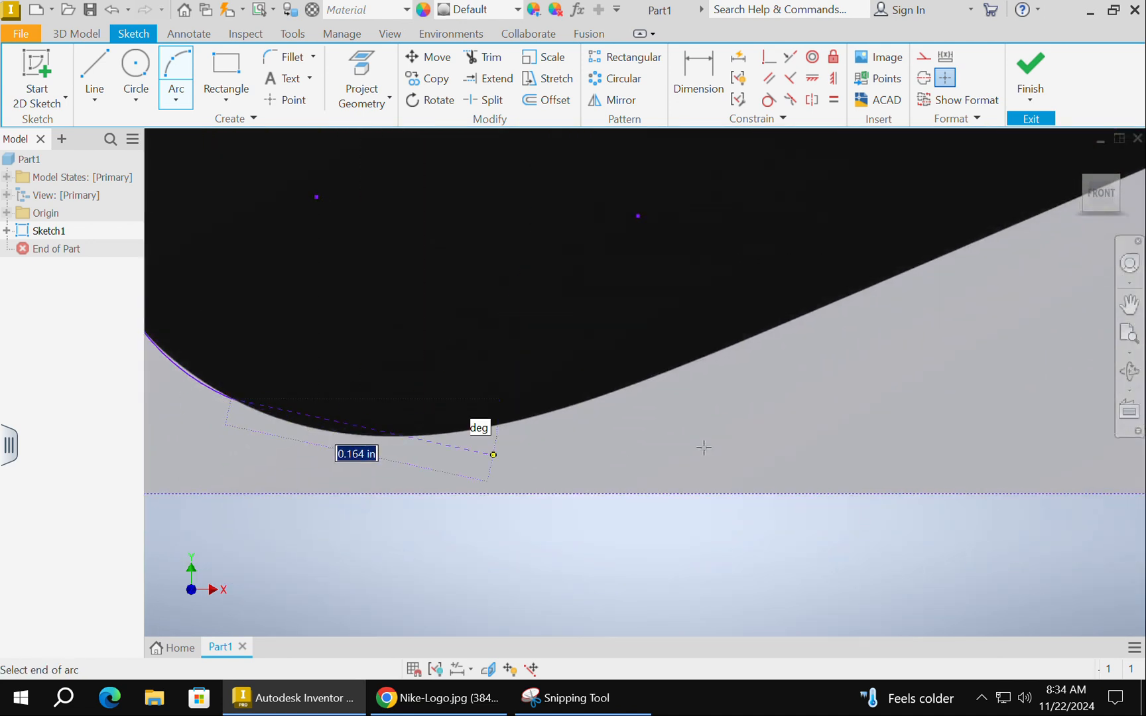
pyautogui.click(464, 429)
pyautogui.click(393, 437)
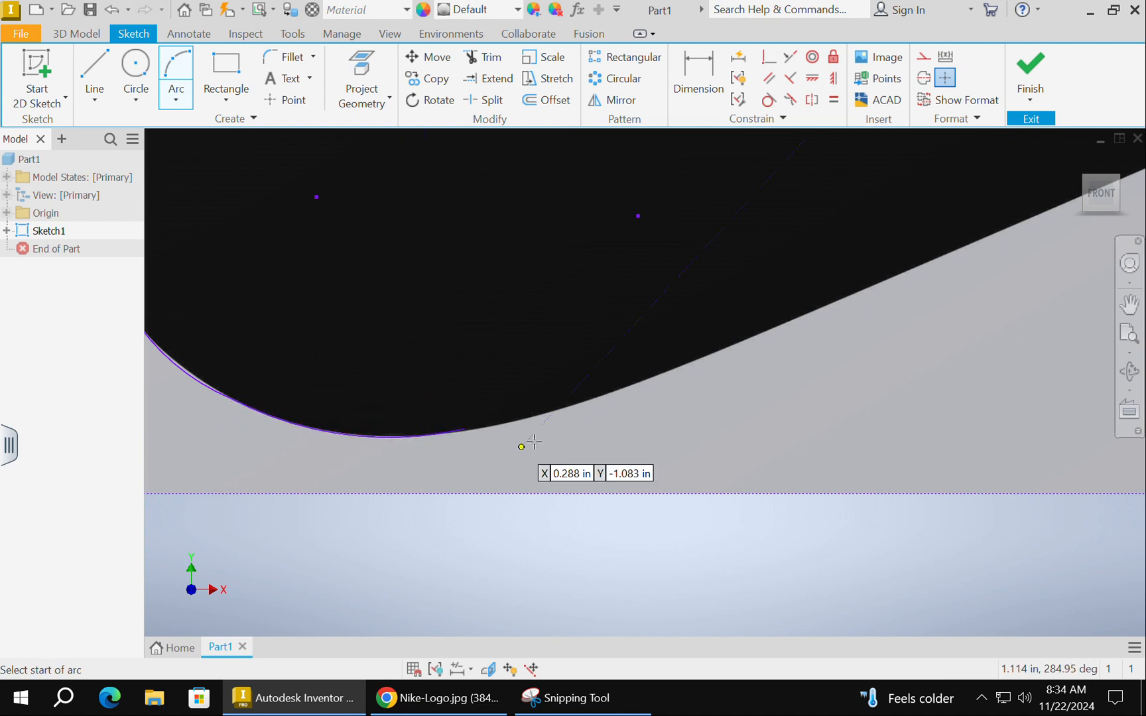
# - Try to trace the rising lower edge with one long three-point arc reaching far along the straight part
pyautogui.scroll(-2, 534, 430)
pyautogui.click(493, 429)
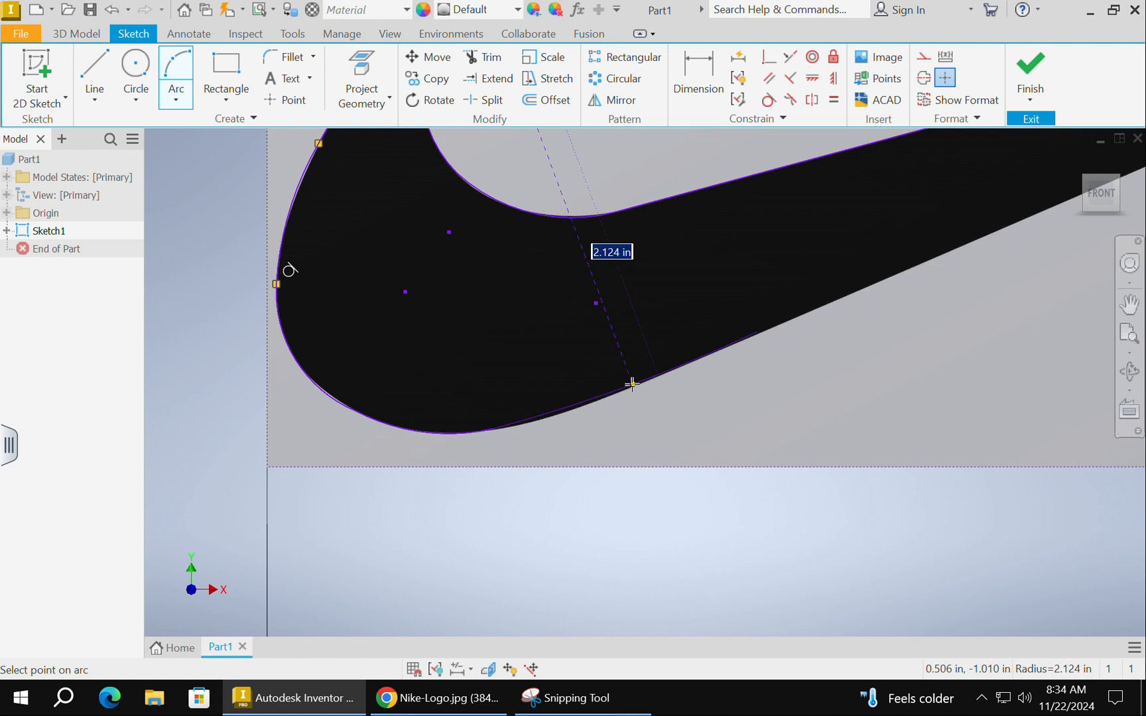
pyautogui.click(632, 383)
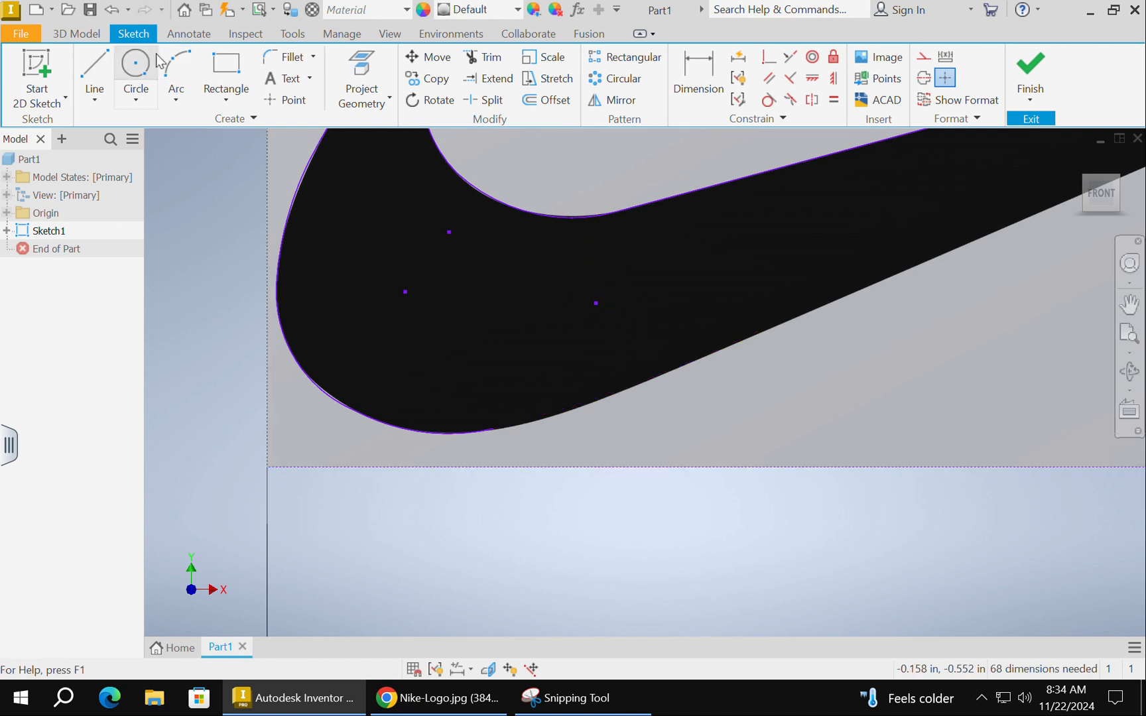
# - Draw a shorter three-point arc from the bottom arc's end to where the swoosh's lower edge becomes straight
pyautogui.click(491, 428)
pyautogui.click(645, 380)
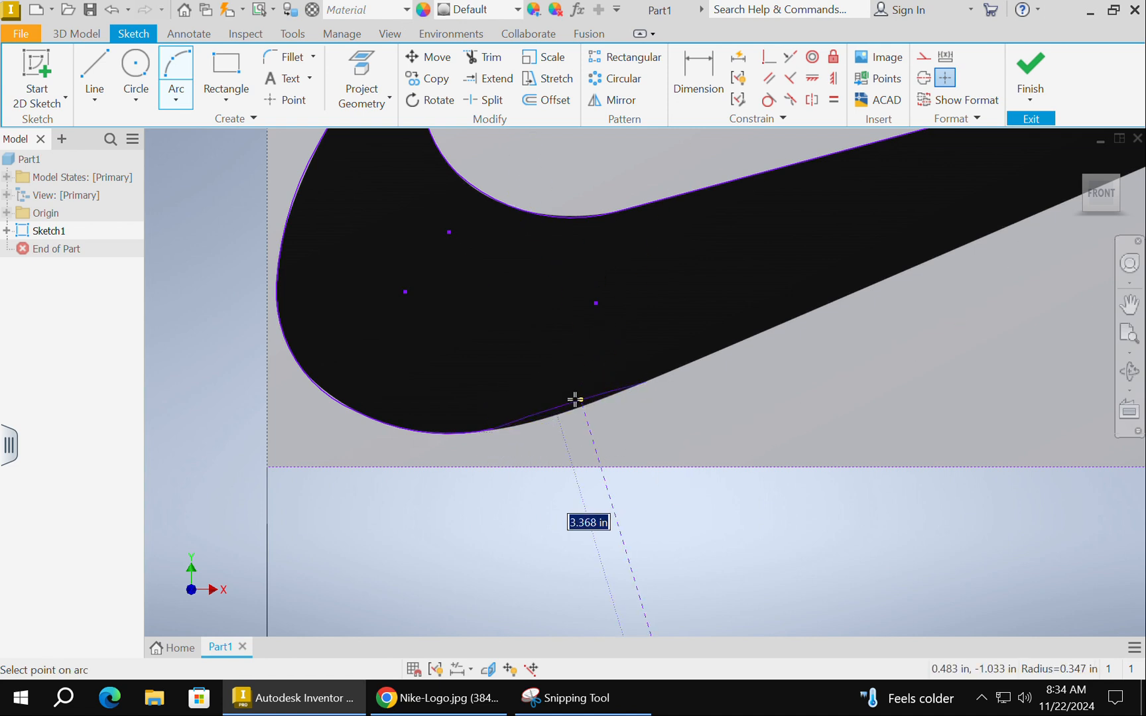
pyautogui.click(572, 409)
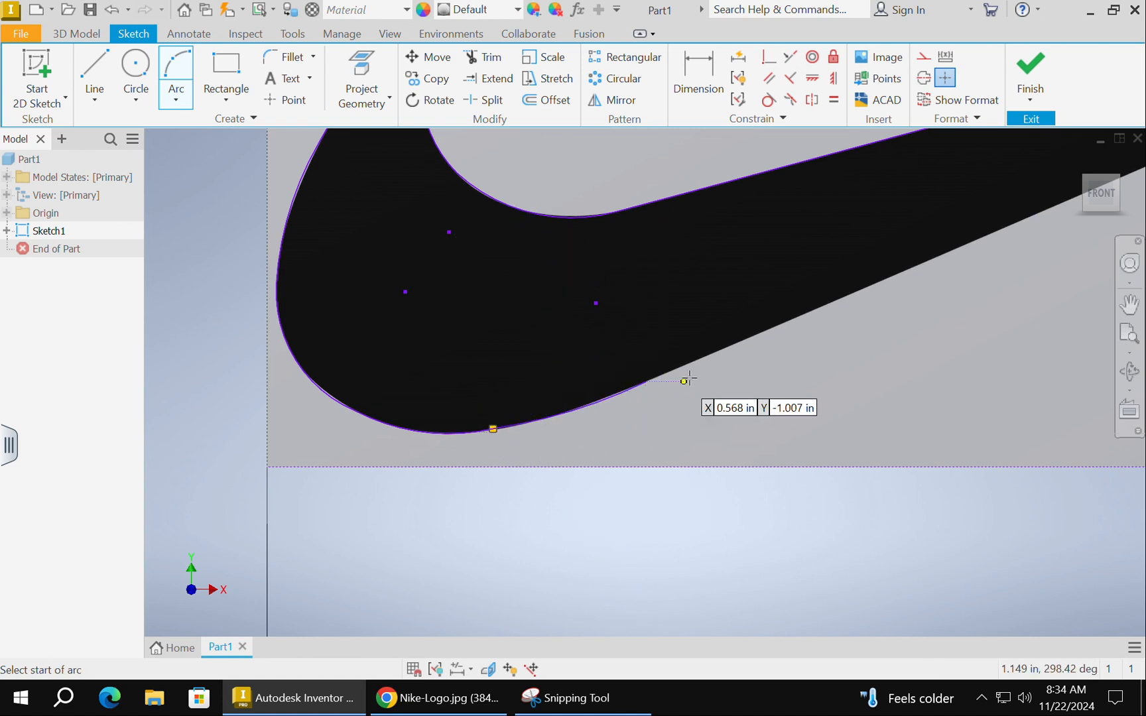
# - Draw a line about 1.59 in long along the swoosh's straight lower edge, from the last arc's end to the start of the rounded tip
pyautogui.scroll(-2, 685, 379)
pyautogui.moveTo(636, 398); pyautogui.dragTo(386, 416, button='middle')
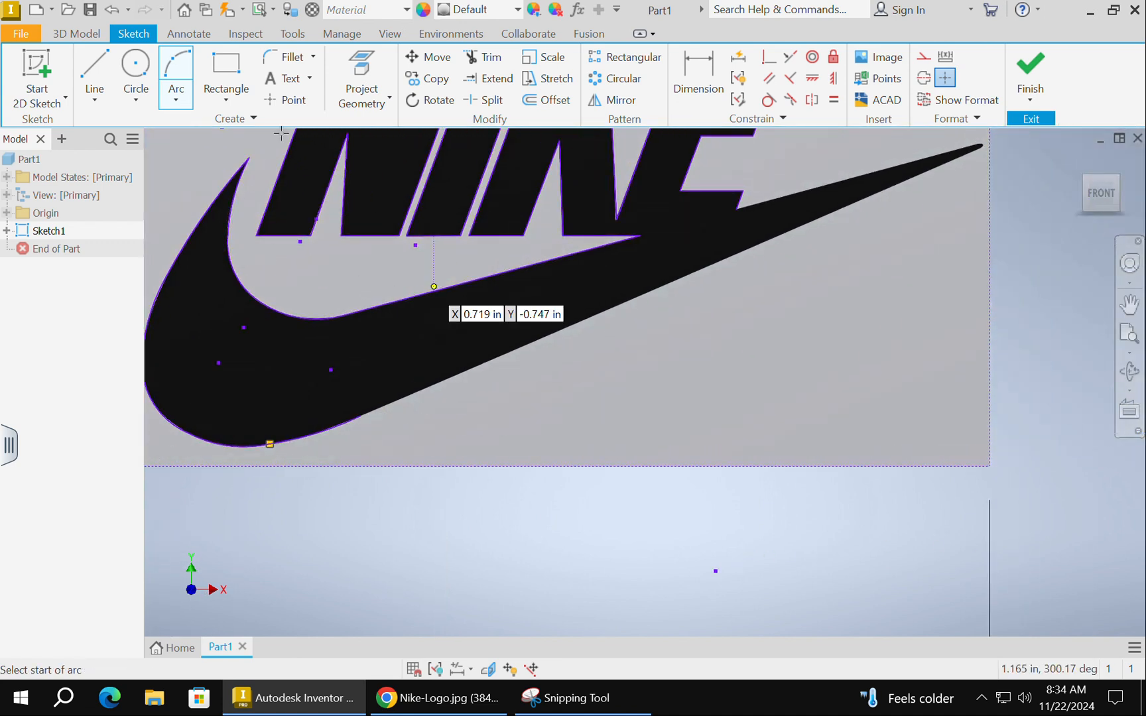
pyautogui.click(93, 59)
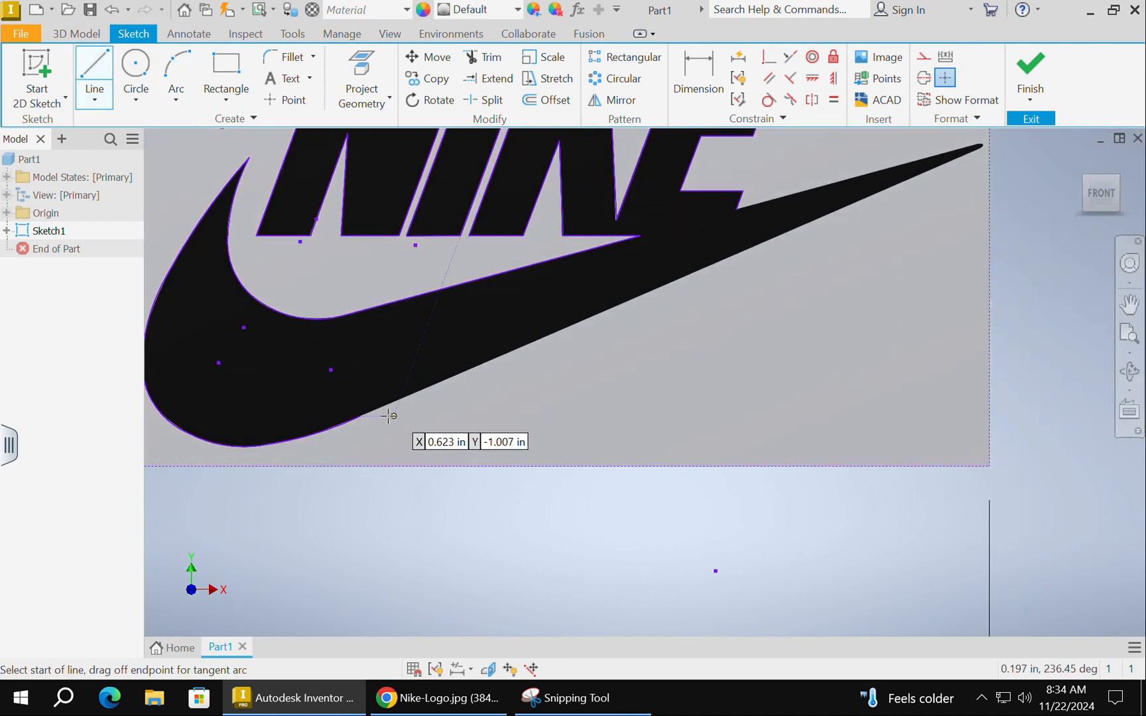
pyautogui.click(353, 416)
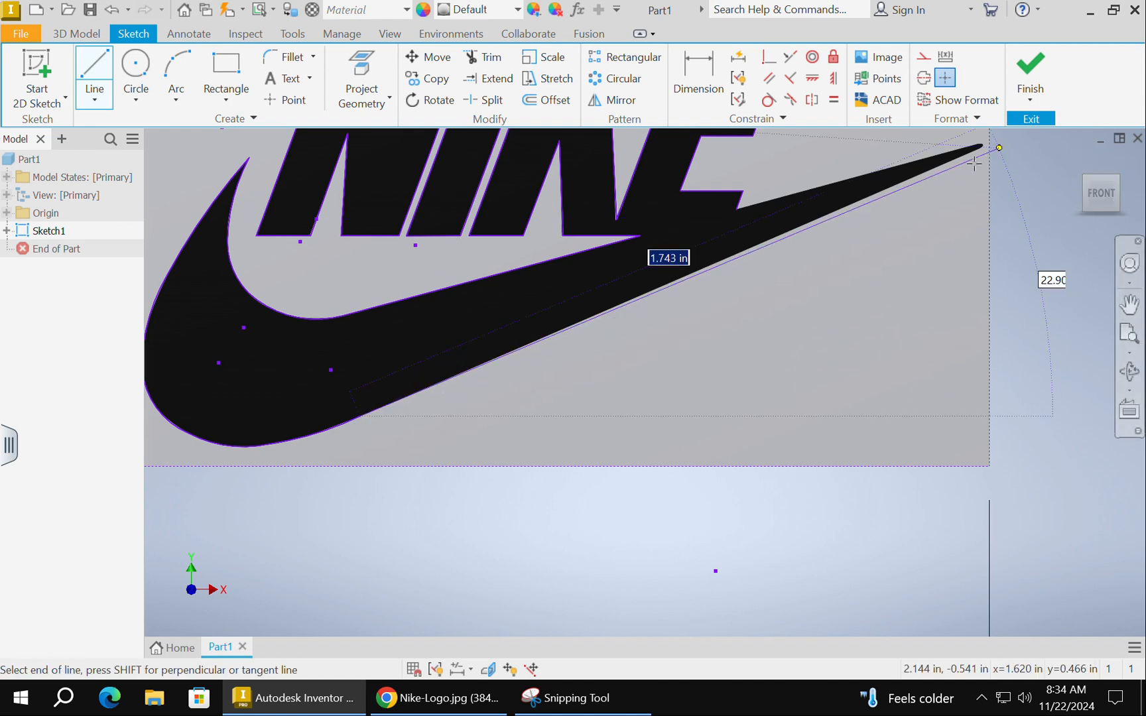
pyautogui.scroll(4, 983, 142)
pyautogui.moveTo(928, 226)
pyautogui.mouseDown(button='middle')
pyautogui.moveTo(811, 307)
pyautogui.moveTo(827, 298)
pyautogui.mouseUp(button='middle')
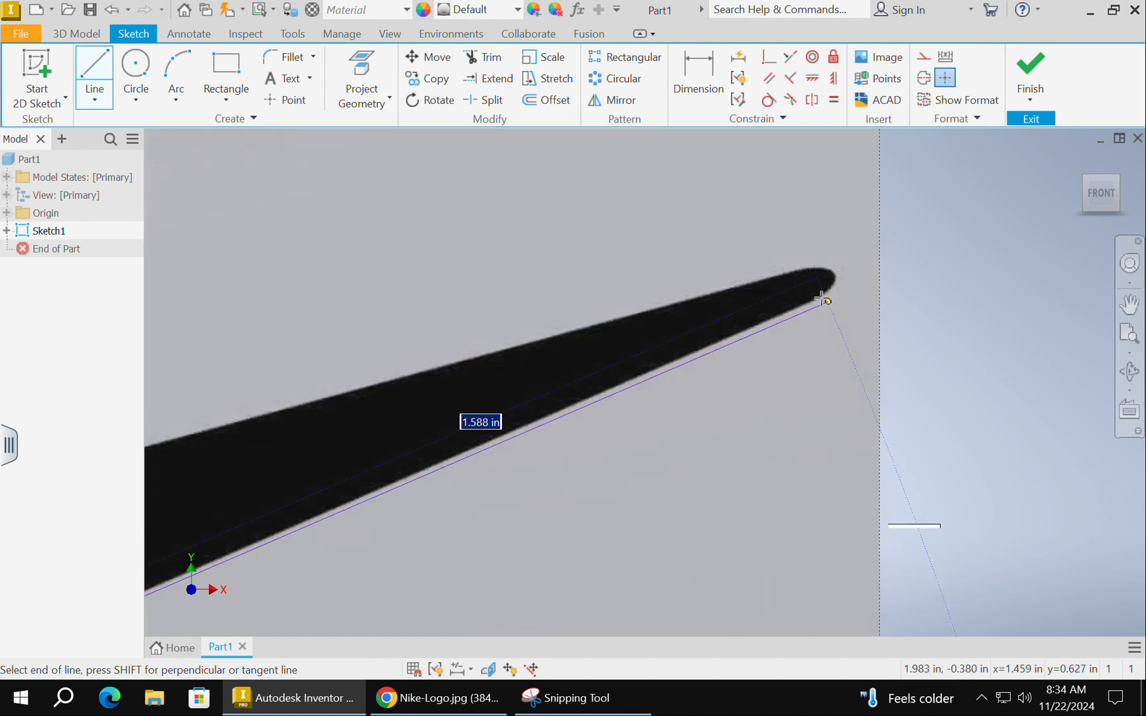
pyautogui.click(821, 298)
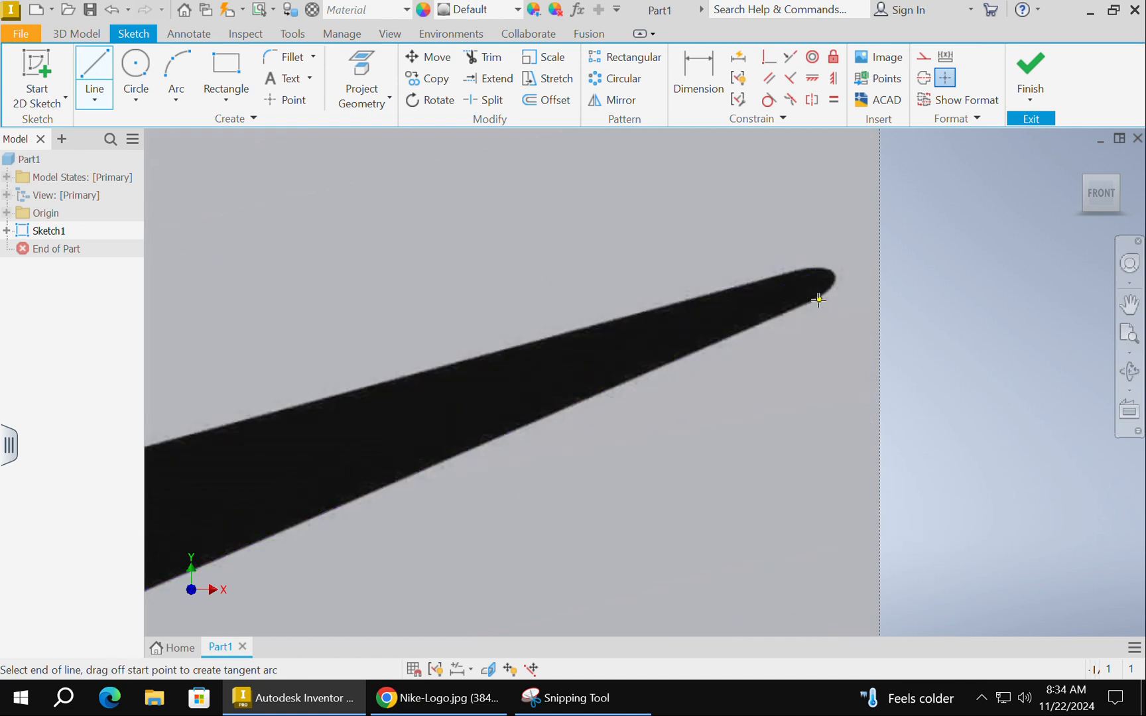
# - Draw a three-point arc of about 0.006 in radius around the swoosh's rounded tip, starting at the lower edge line's end
pyautogui.click(175, 70)
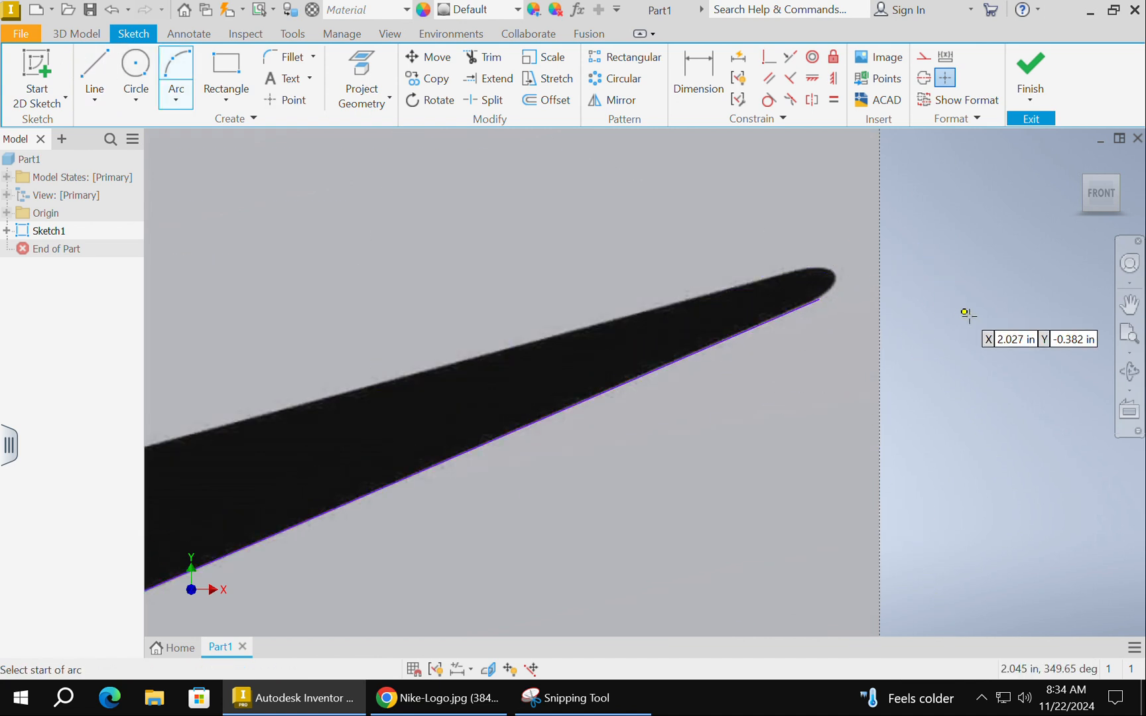
pyautogui.click(816, 299)
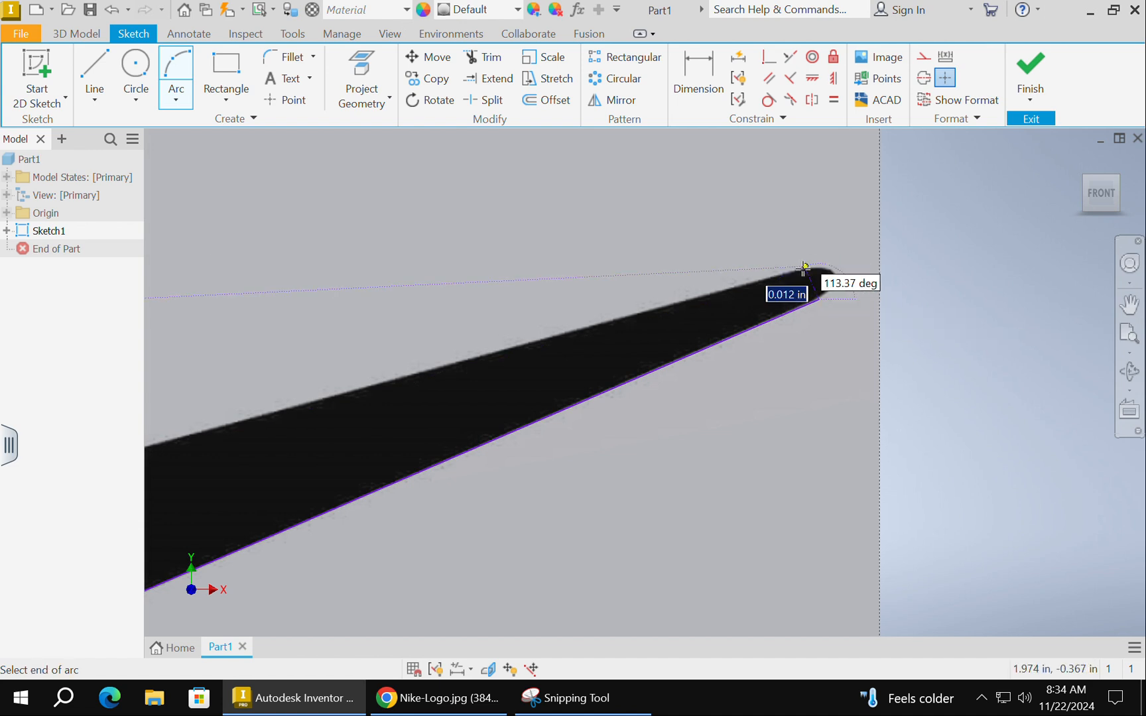
pyautogui.click(815, 273)
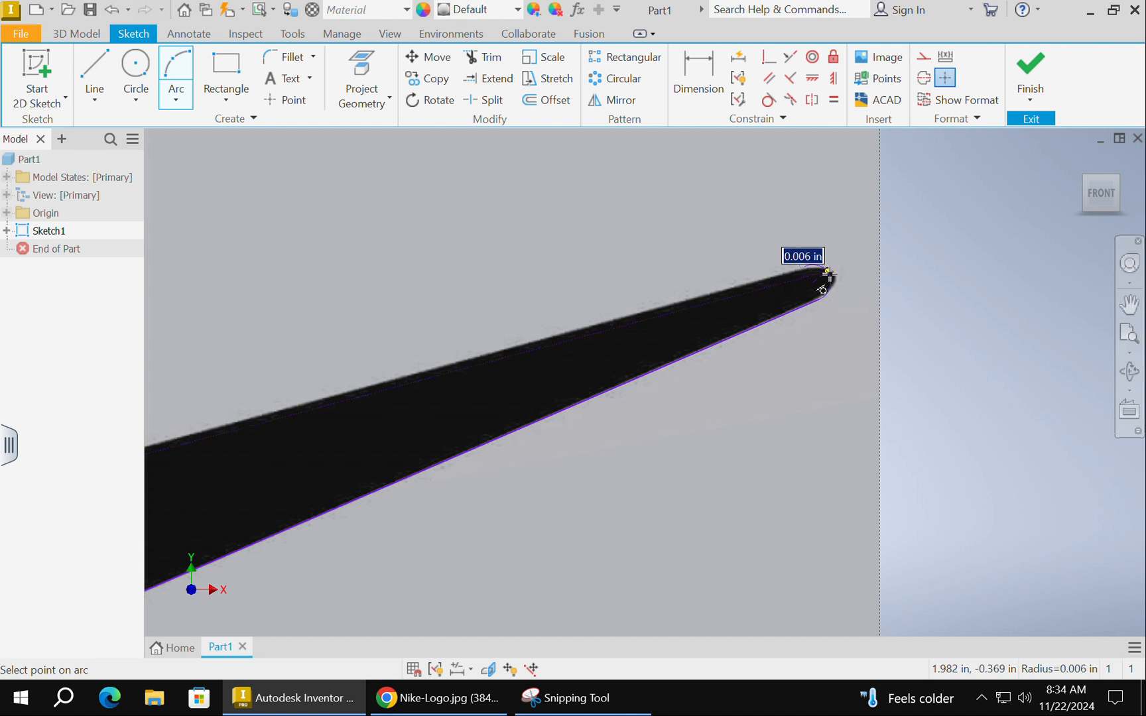
pyautogui.click(831, 278)
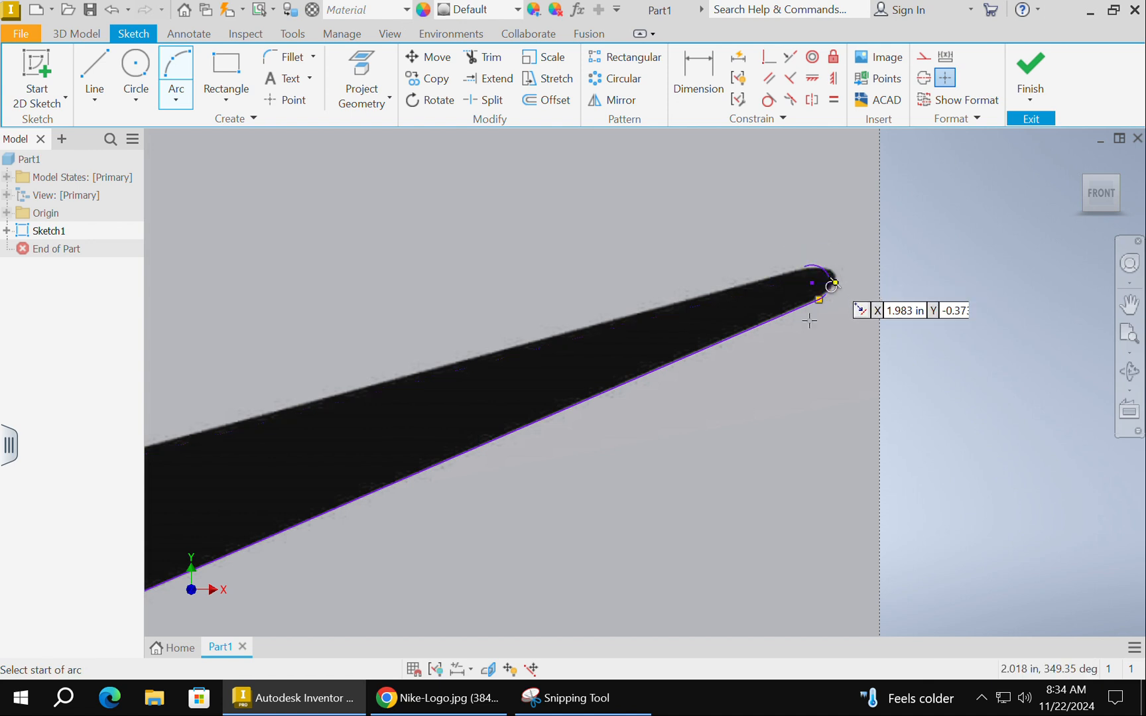
pyautogui.press('Escape')
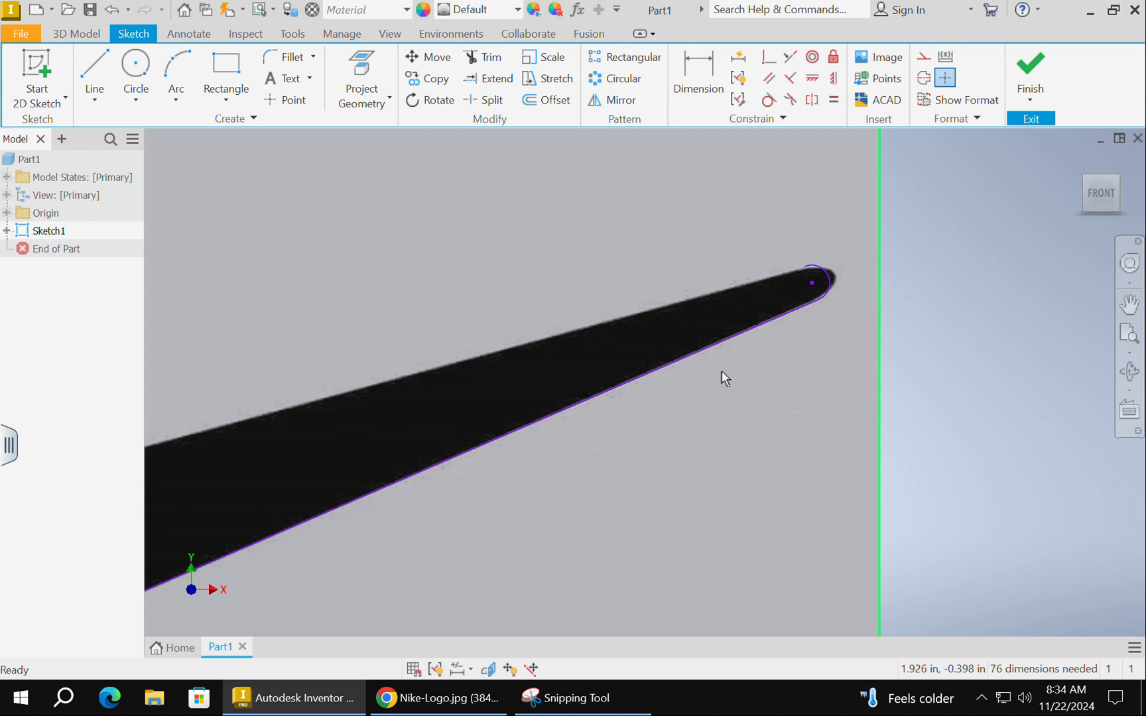
# - Draw a line about 0.59 in long along the swoosh's upper edge, from the E's lower corner to the tip arc's end
pyautogui.moveTo(931, 404); pyautogui.dragTo(1081, 389, button='middle')
pyautogui.scroll(-4, 985, 407)
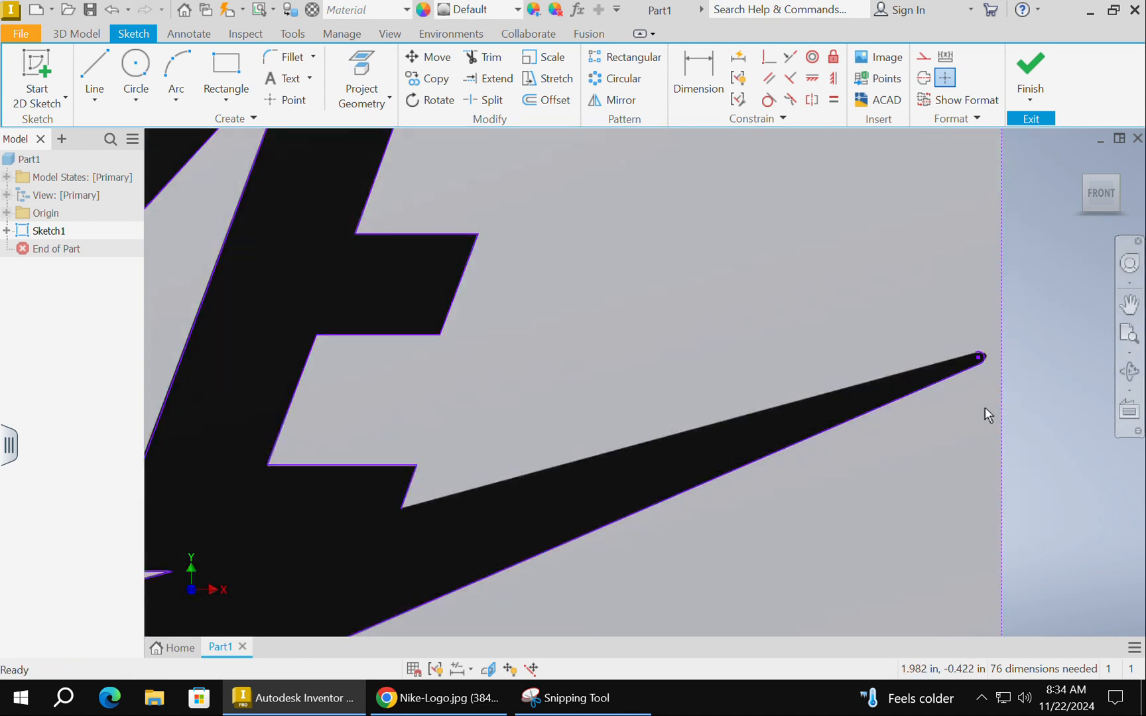
pyautogui.click(95, 73)
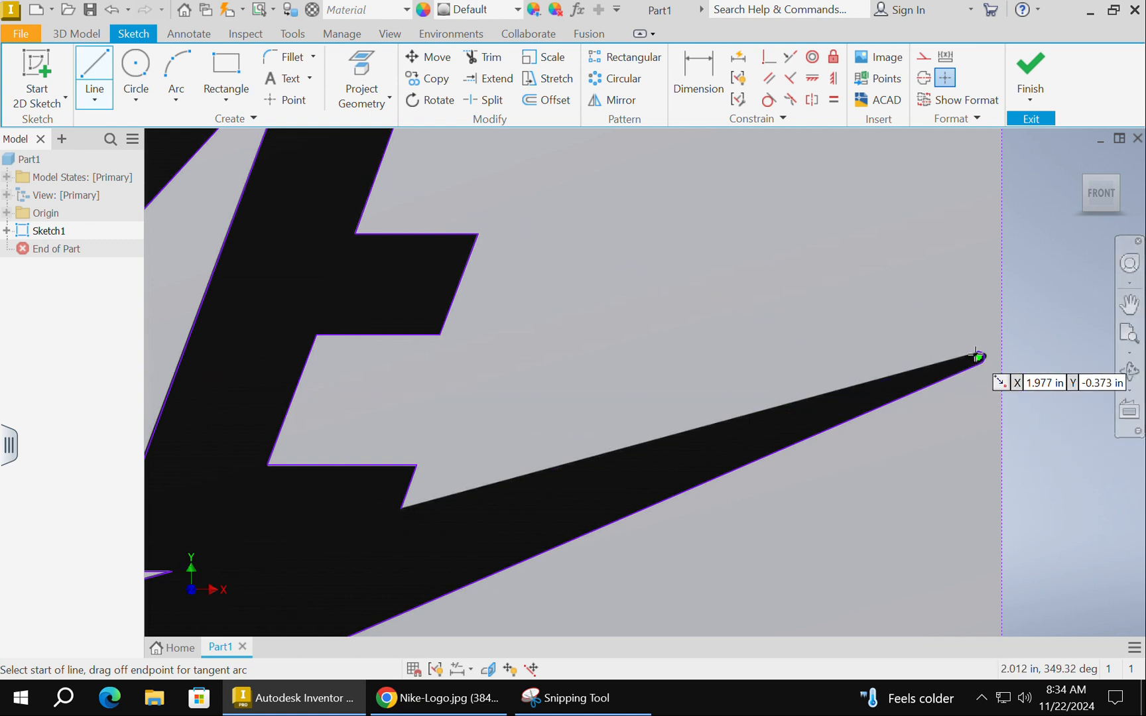
pyautogui.click(401, 508)
pyautogui.scroll(-5, 1001, 371)
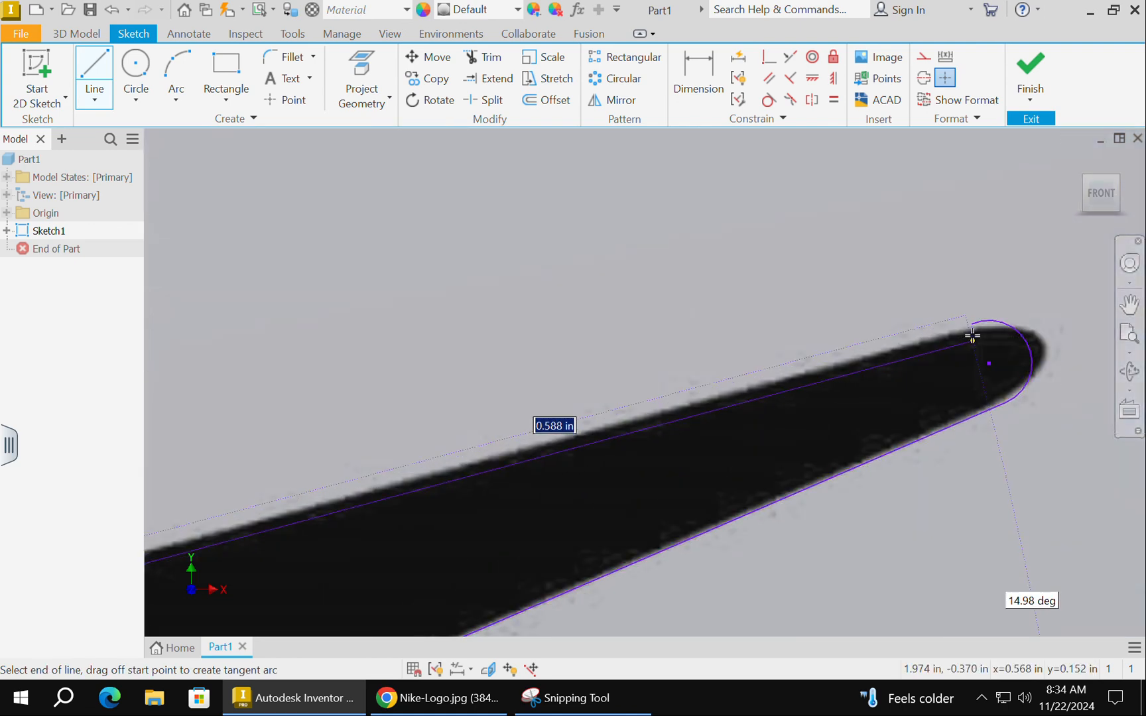
pyautogui.click(971, 325)
pyautogui.scroll(5, 969, 328)
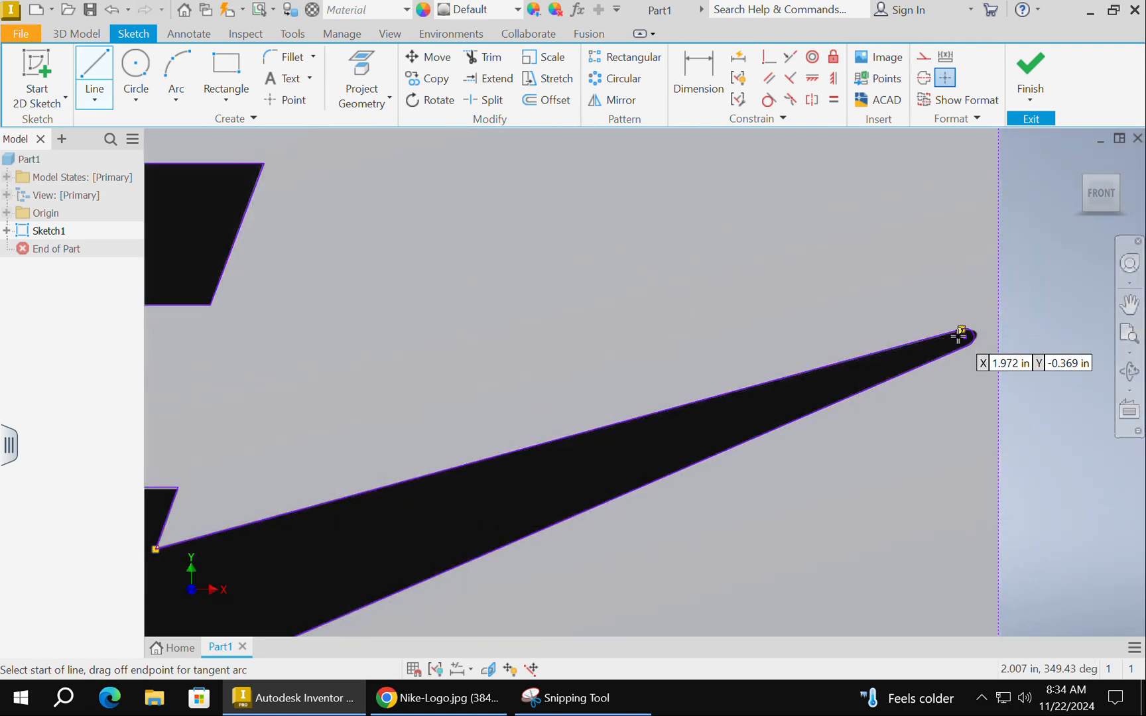
pyautogui.press('Escape')
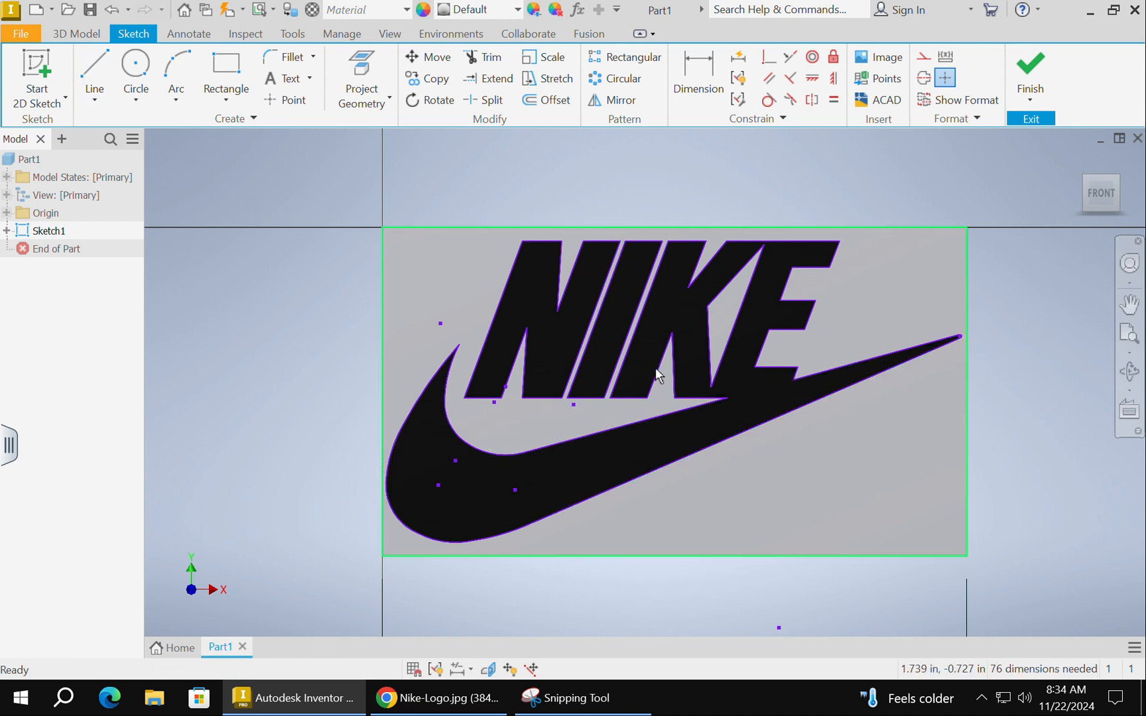
# - Finish the sketch and hide the logo image, leaving the traced outlines displayed
pyautogui.click(1030, 73)
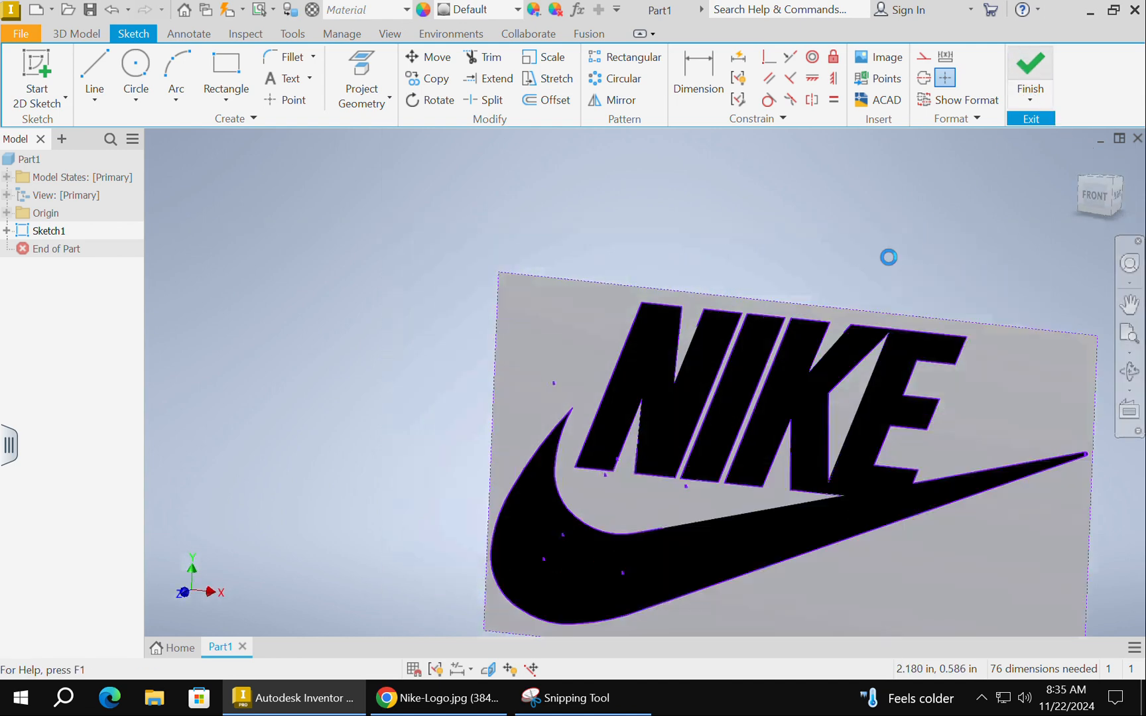
pyautogui.scroll(5, 783, 510)
pyautogui.moveTo(791, 499); pyautogui.dragTo(593, 283, button='middle')
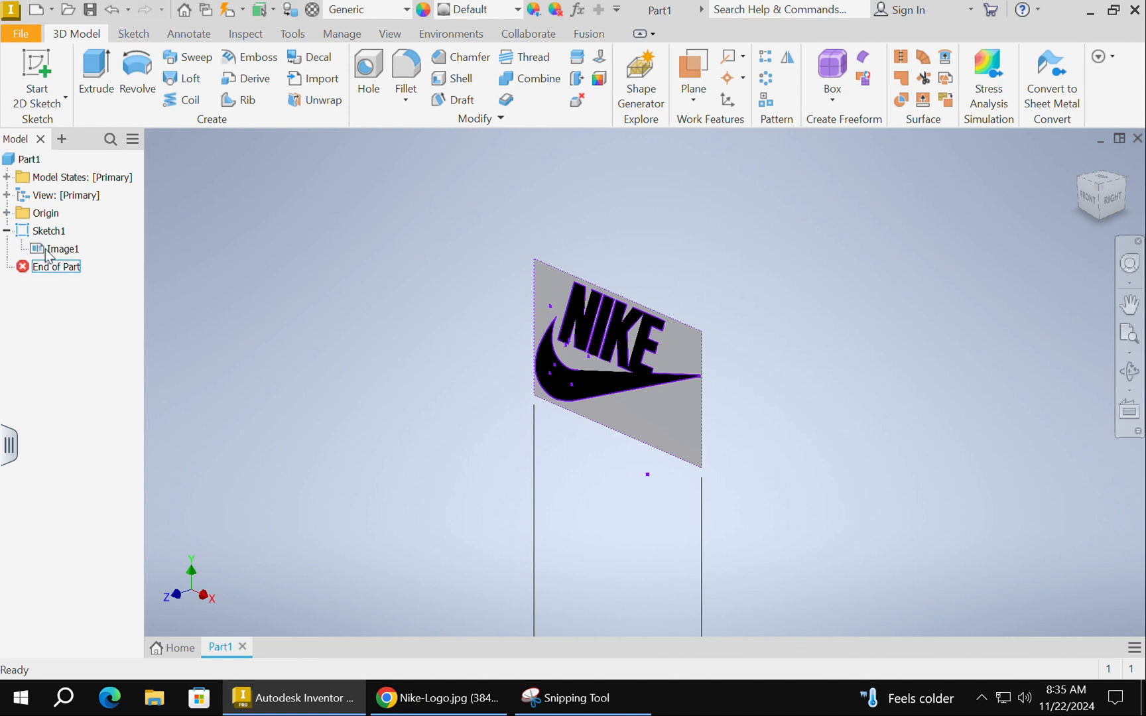
pyautogui.rightClick(44, 252)
pyautogui.click(83, 337)
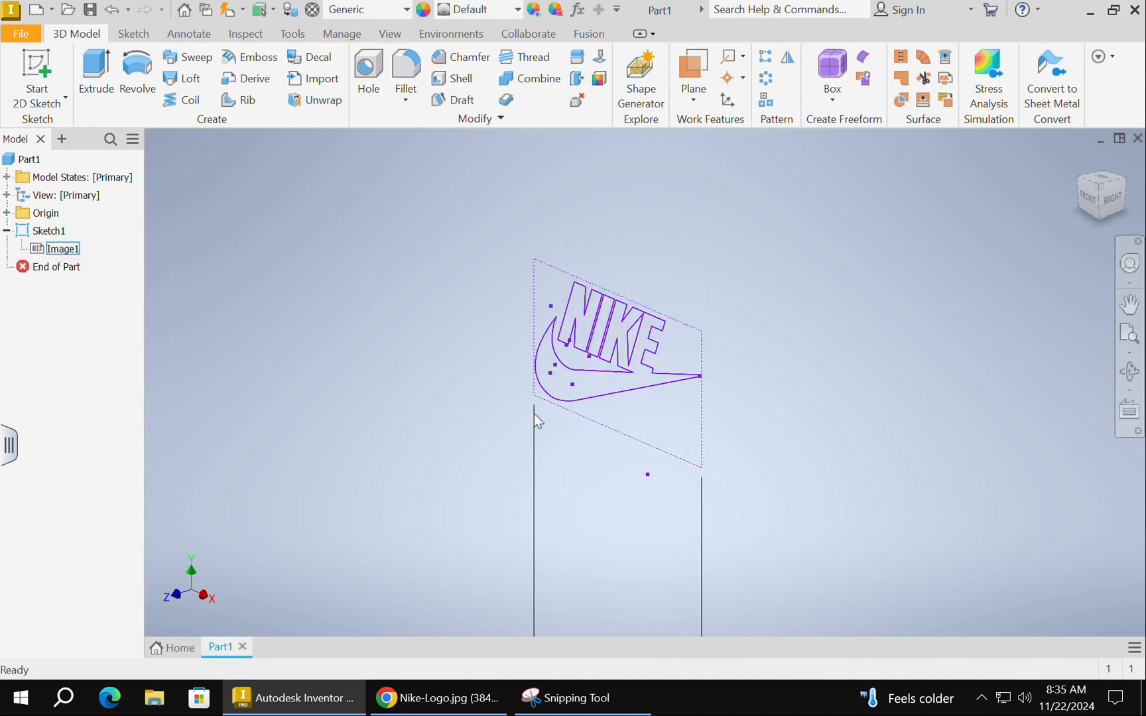
# - Examine the traced outline from the front, checking the swoosh's curves and pointed end up close for gaps
pyautogui.scroll(-2, 675, 402)
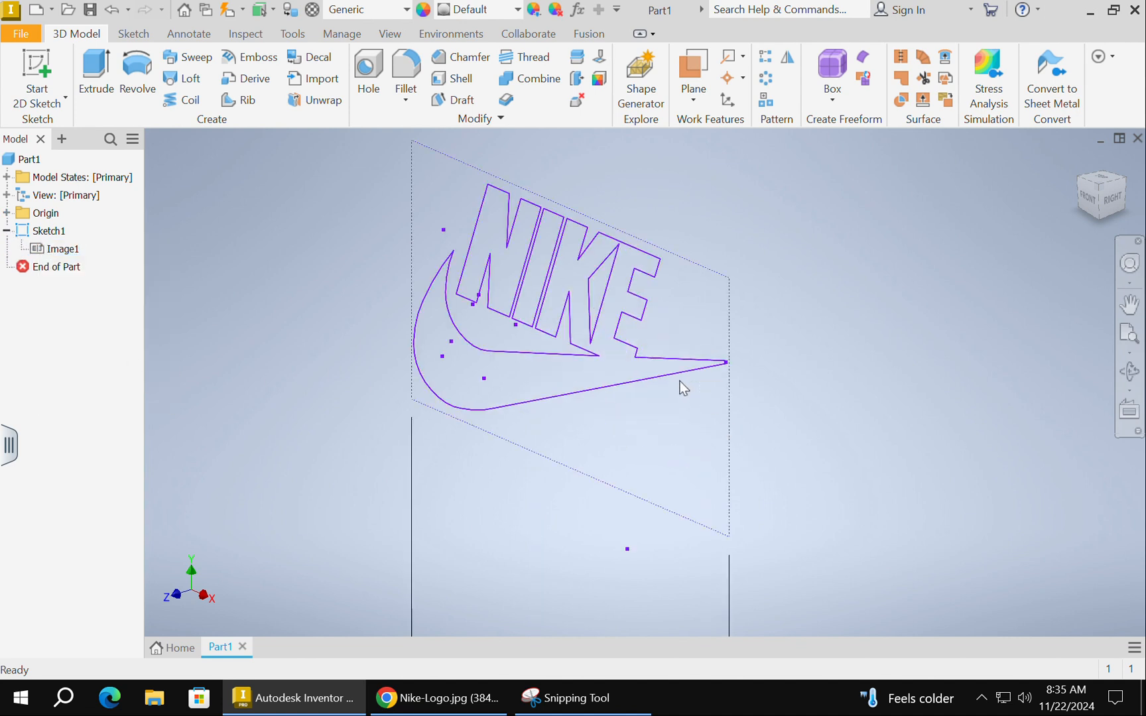
pyautogui.click(1087, 203)
pyautogui.scroll(-3, 579, 256)
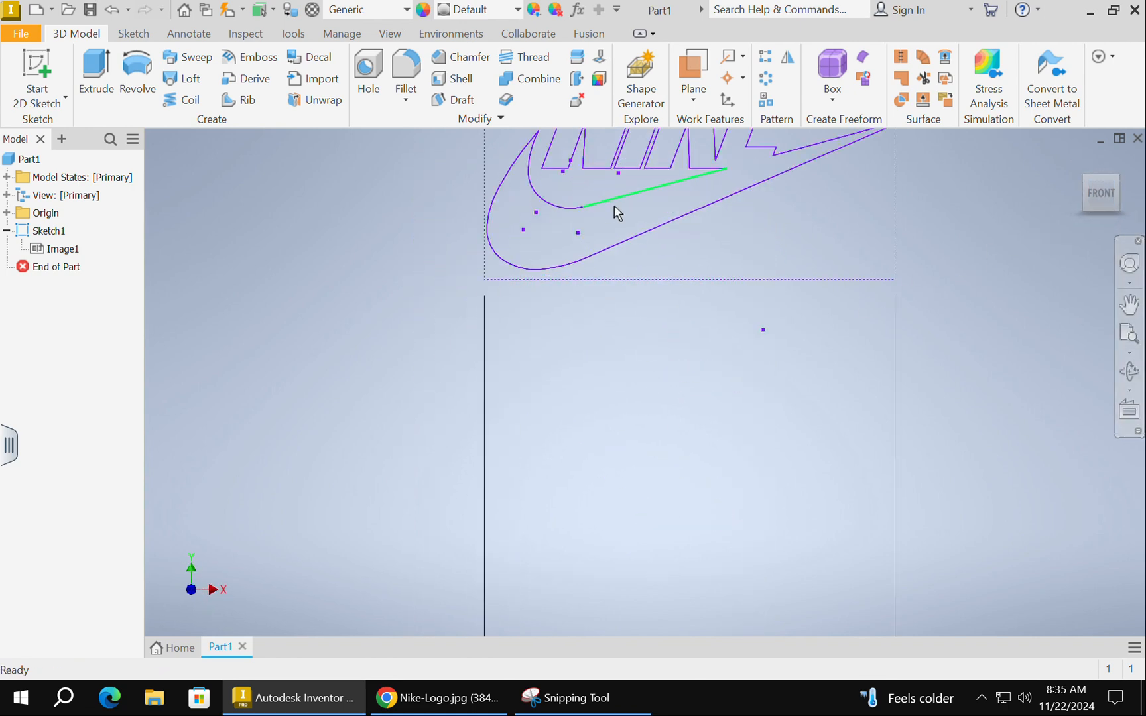
pyautogui.scroll(-3, 617, 213)
pyautogui.scroll(2, 233, 246)
pyautogui.scroll(-2, 191, 204)
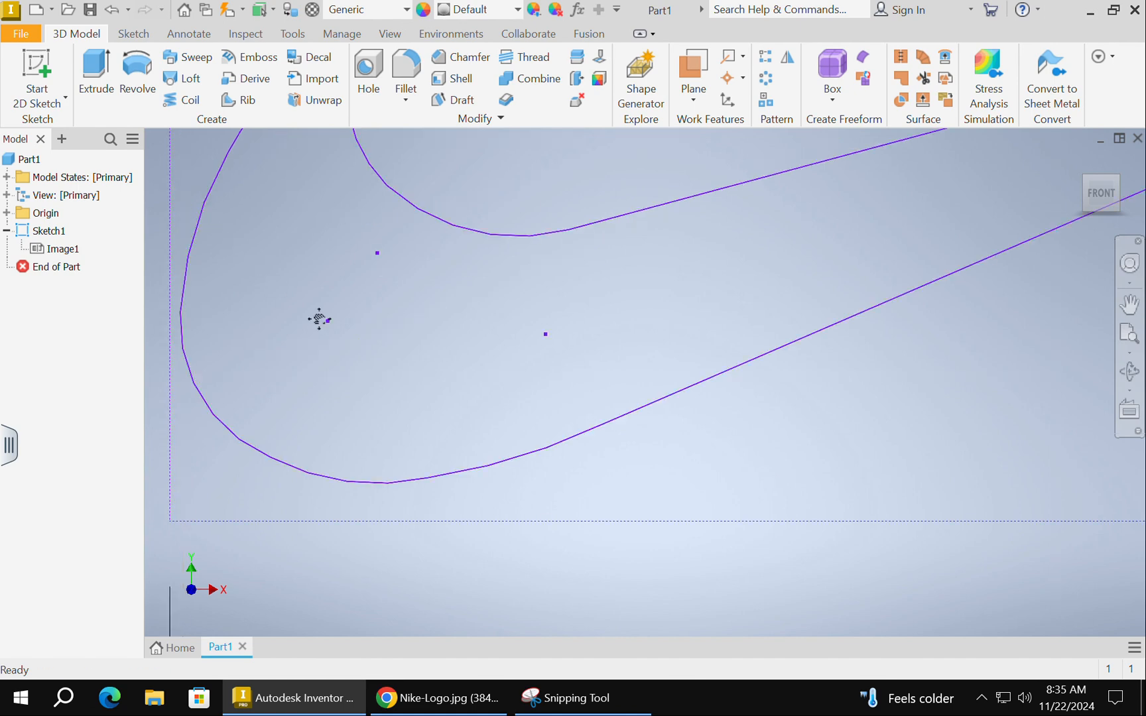
pyautogui.scroll(2, 397, 361)
pyautogui.scroll(1, 416, 331)
pyautogui.scroll(-1, 406, 343)
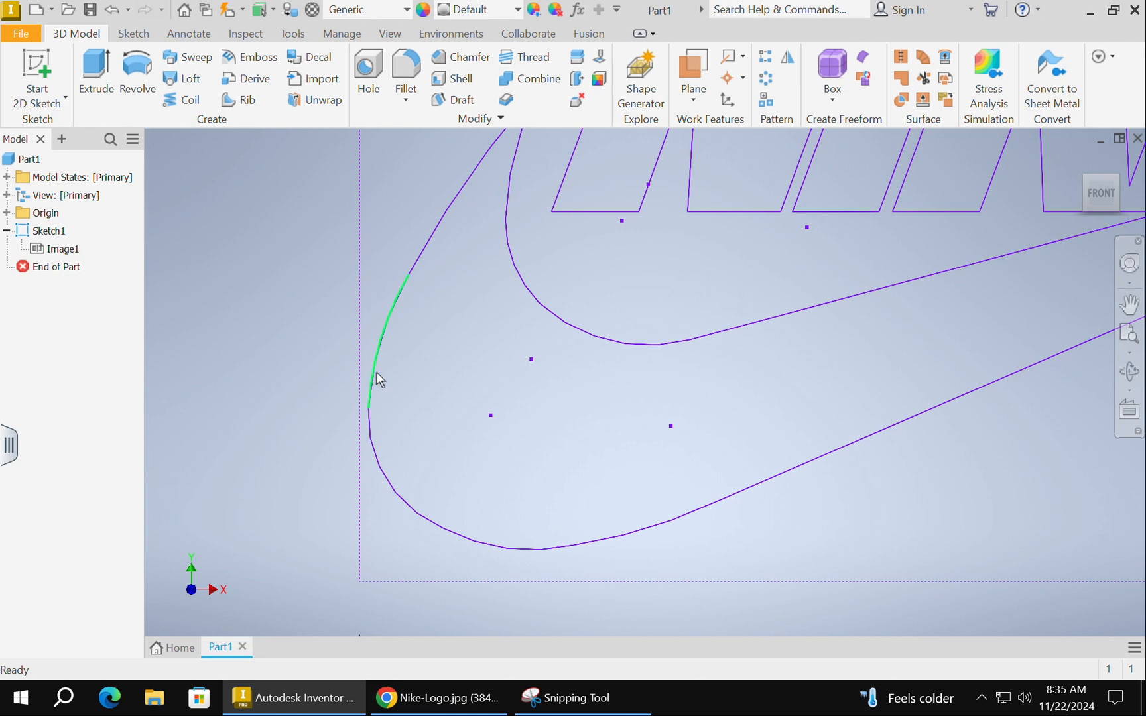
pyautogui.scroll(-3, 401, 308)
pyautogui.scroll(3, 393, 266)
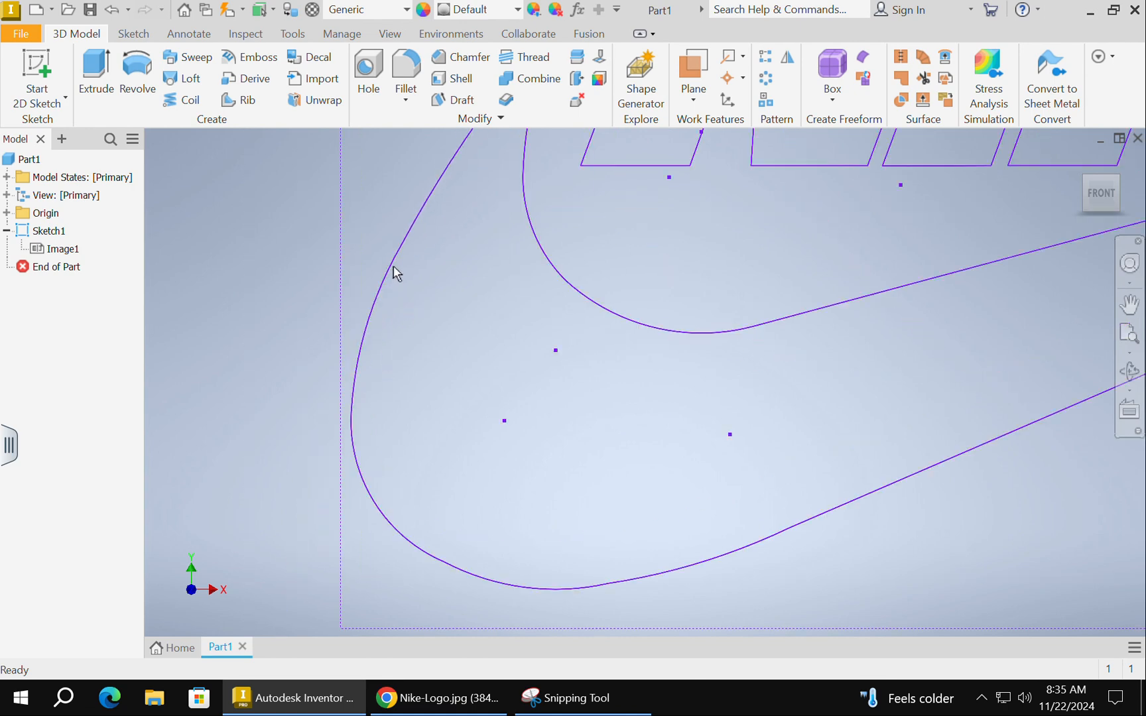
pyautogui.moveTo(420, 315)
pyautogui.mouseDown(button='middle')
pyautogui.moveTo(425, 457)
pyautogui.moveTo(413, 523)
pyautogui.mouseUp(button='middle')
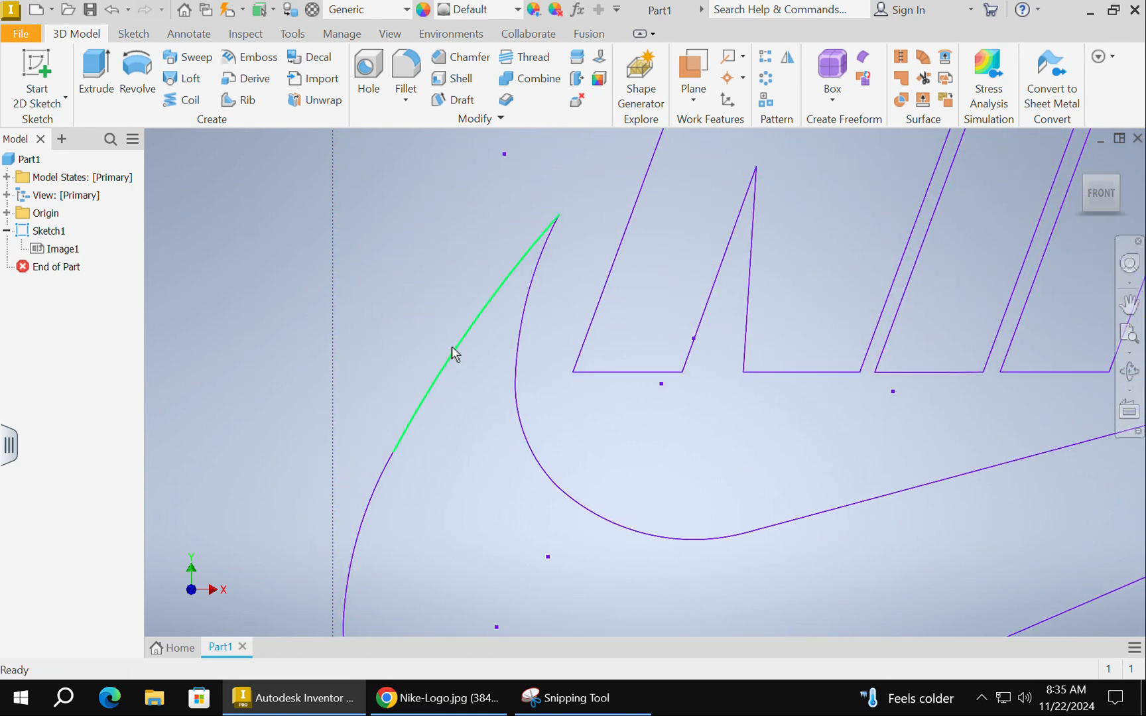
pyautogui.scroll(2, 454, 352)
pyautogui.scroll(-3, 504, 252)
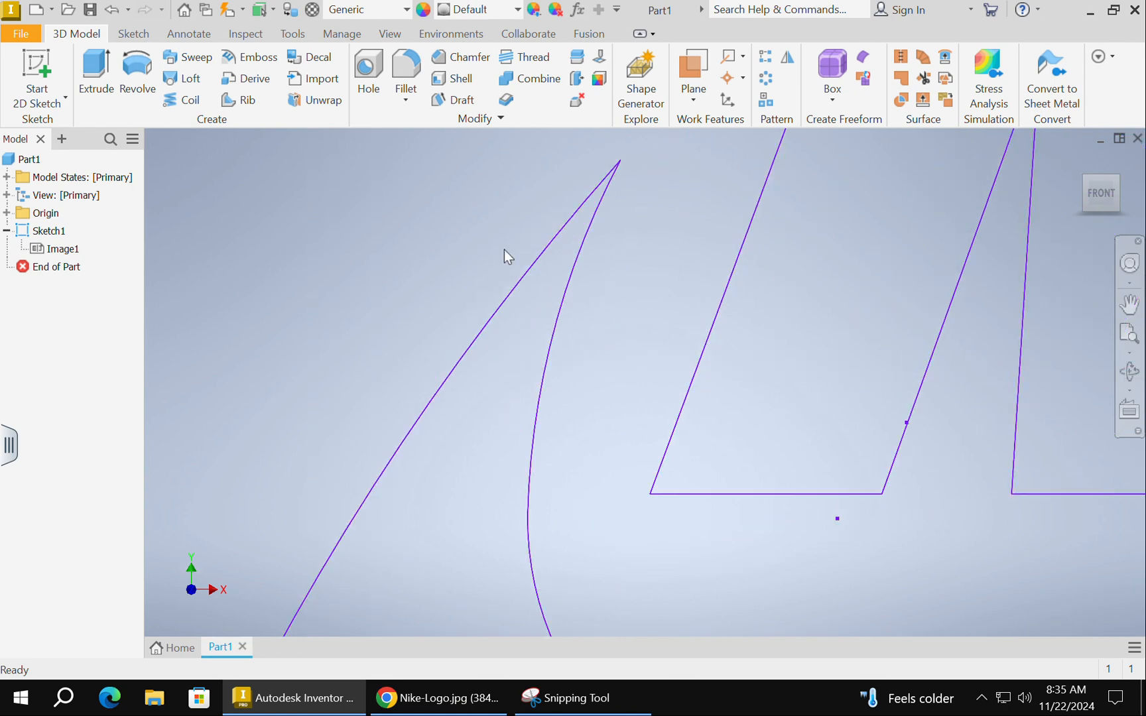
pyautogui.scroll(4, 511, 255)
pyautogui.moveTo(928, 401)
pyautogui.mouseDown(button='middle')
pyautogui.moveTo(878, 484)
pyautogui.moveTo(826, 501)
pyautogui.mouseUp(button='middle')
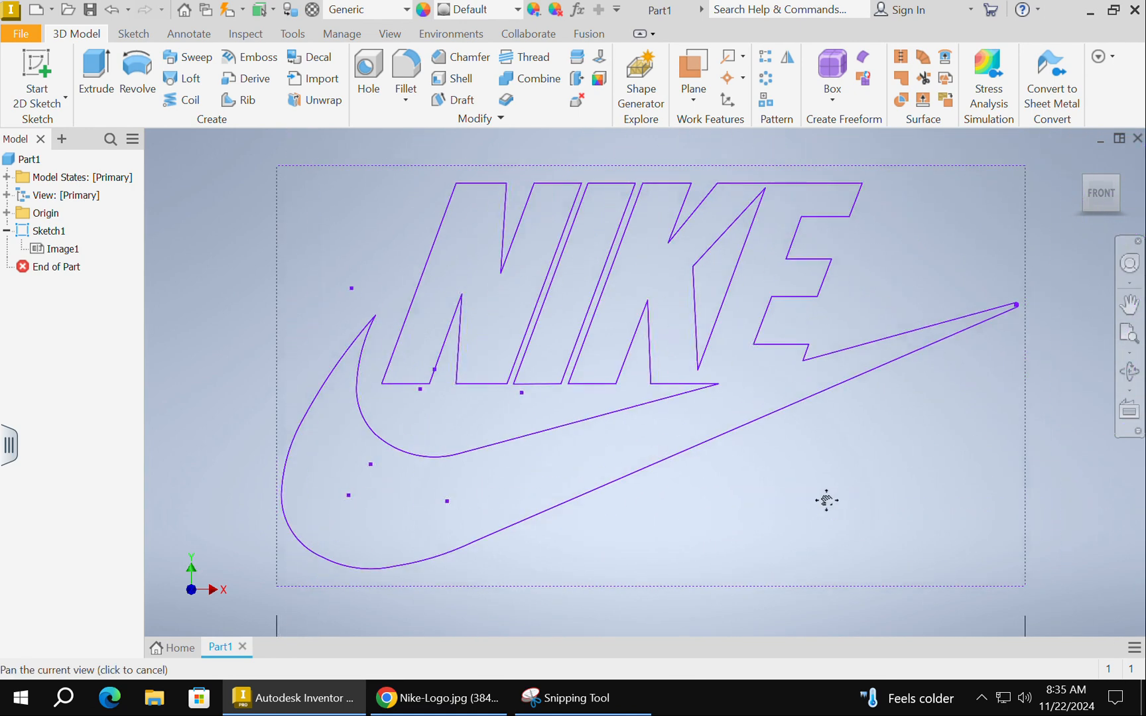
# - Reopen the logo sketch and use Close Loop on the swoosh's inner and bottom arcs, combining the redundant points where the bottom arcs connect
pyautogui.doubleClick(21, 233)
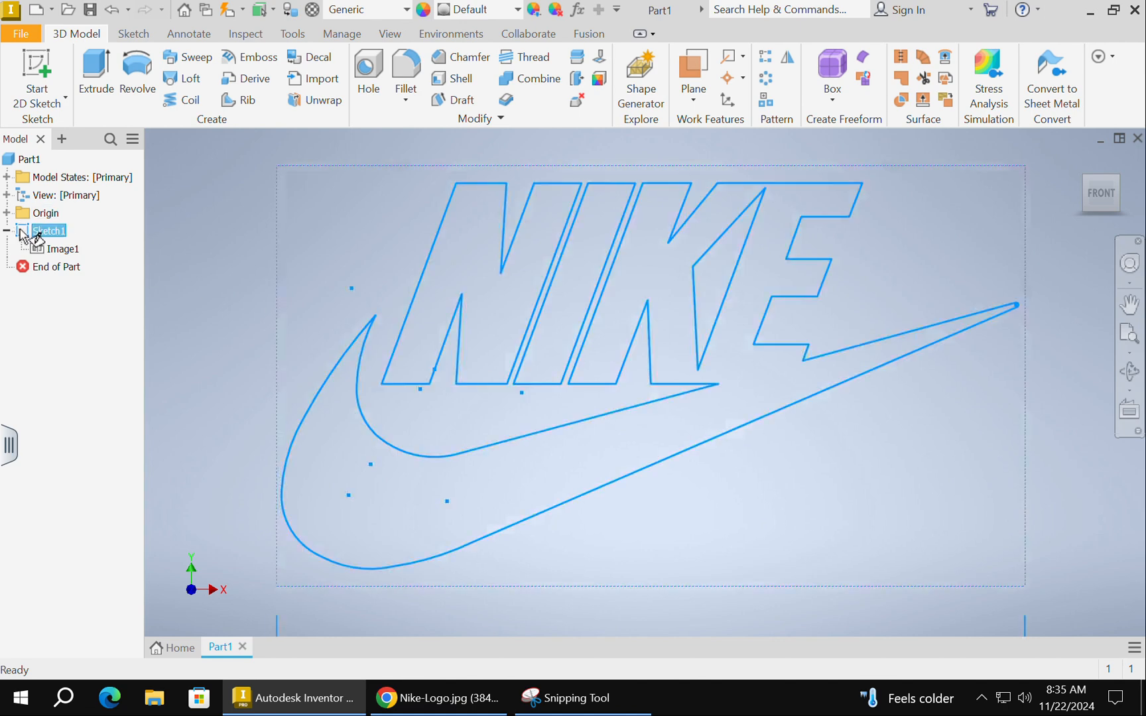
pyautogui.moveTo(522, 341); pyautogui.dragTo(574, 594, button='middle')
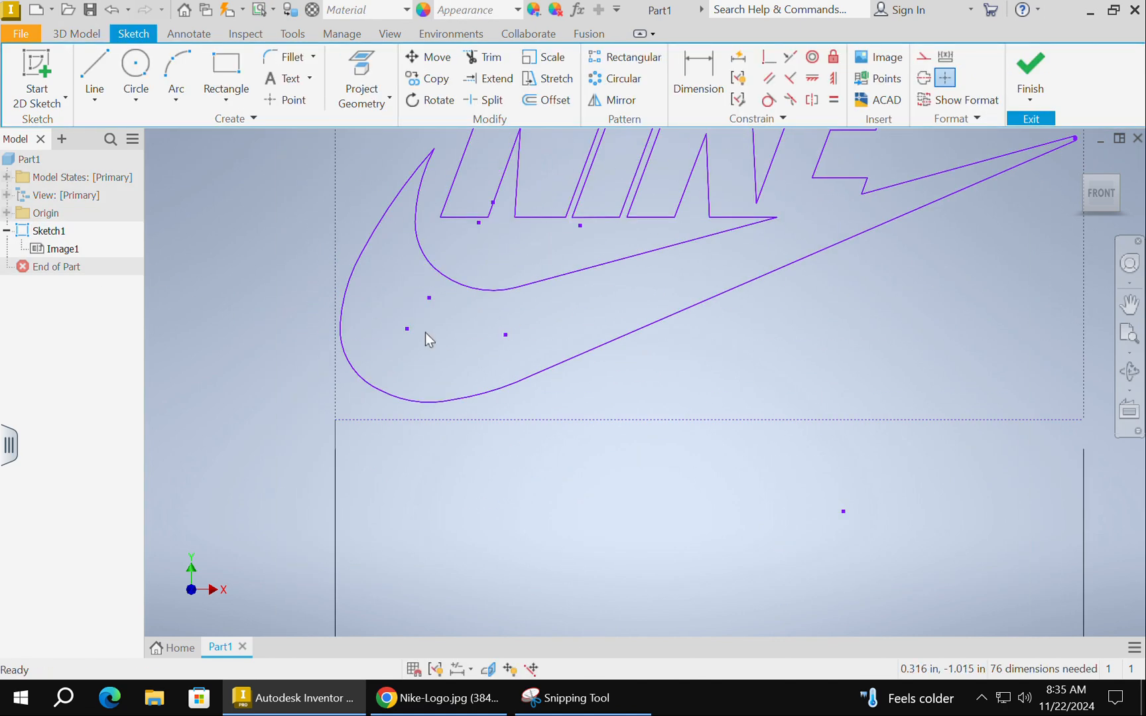
pyautogui.moveTo(404, 391)
pyautogui.mouseDown(button='middle')
pyautogui.moveTo(417, 402)
pyautogui.moveTo(448, 366)
pyautogui.mouseUp(button='middle')
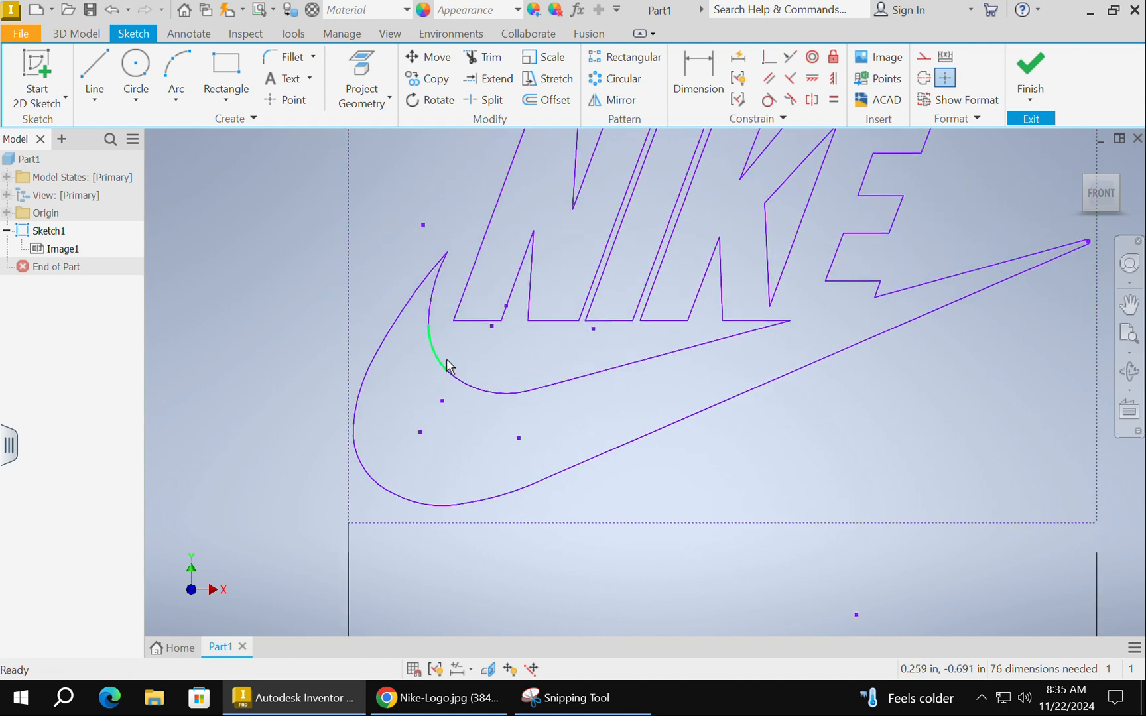
pyautogui.rightClick(441, 364)
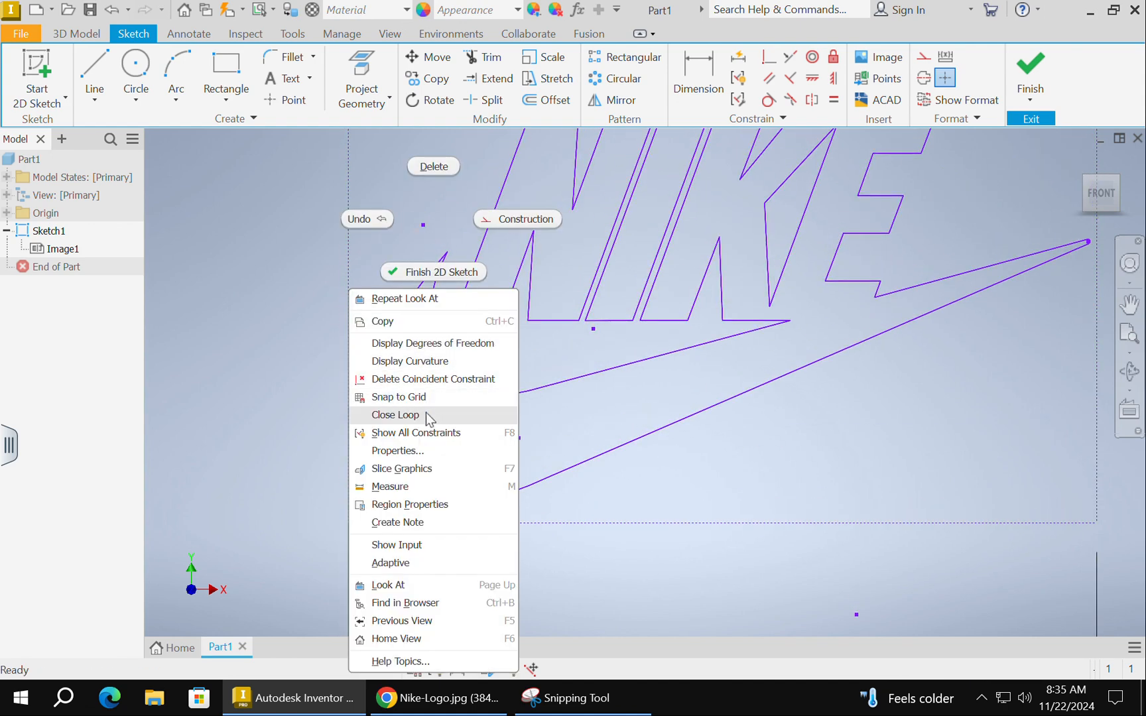
pyautogui.click(428, 418)
pyautogui.click(456, 376)
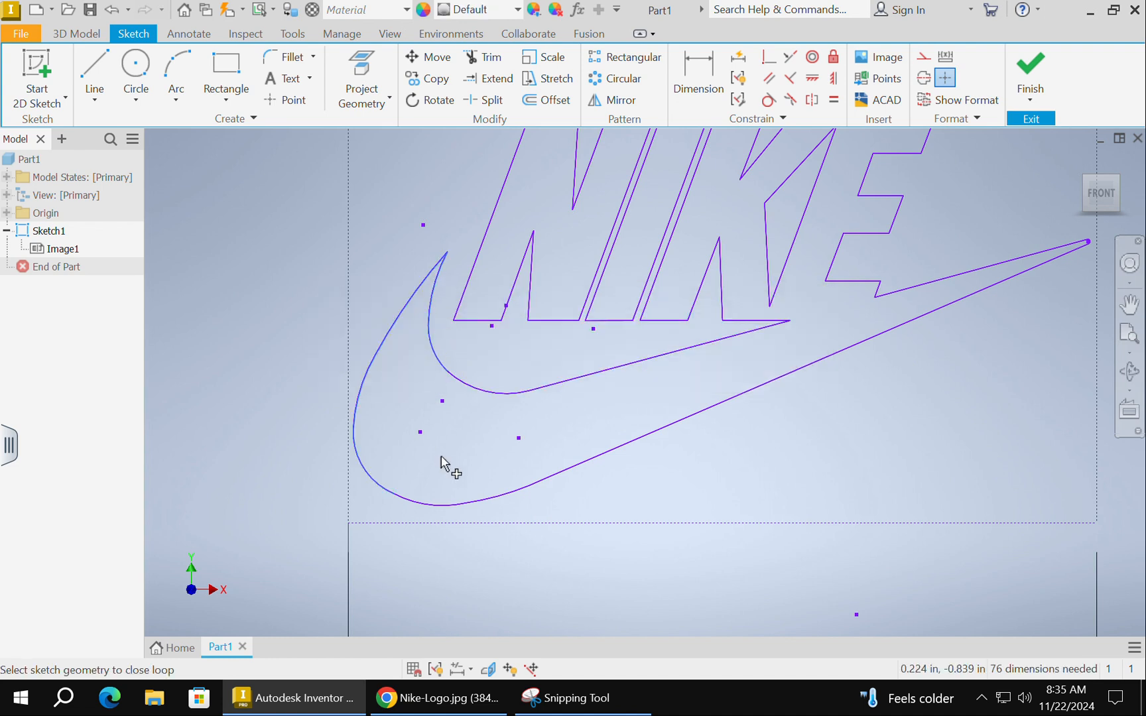
pyautogui.click(458, 506)
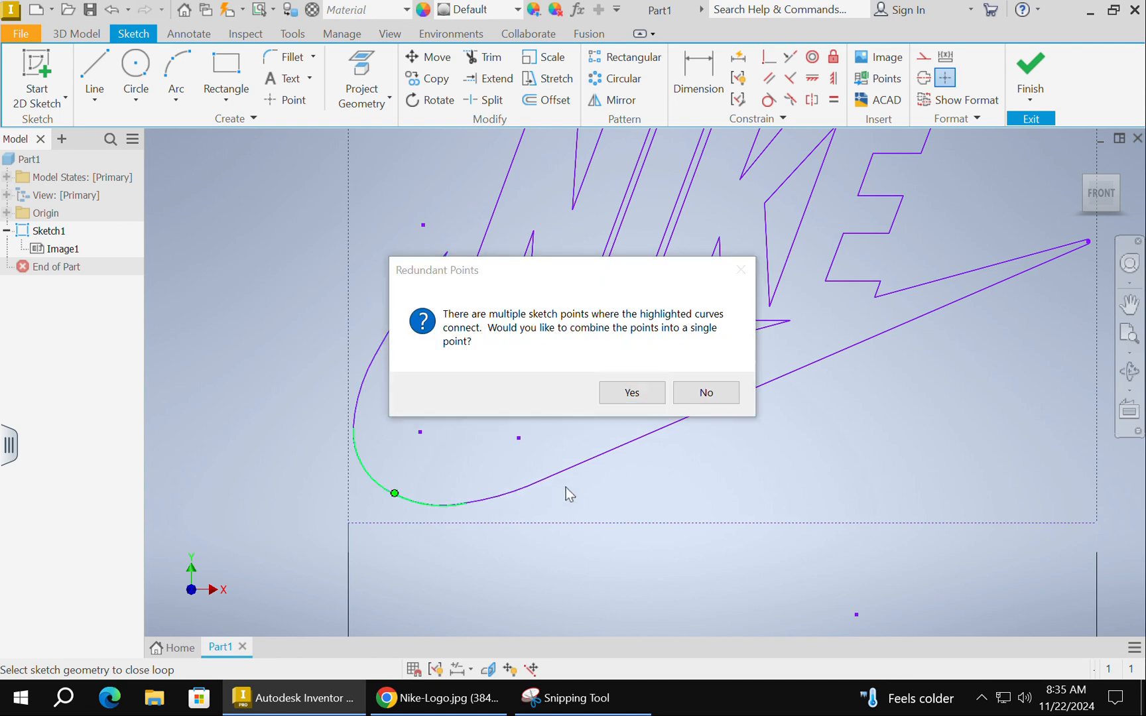
pyautogui.click(632, 395)
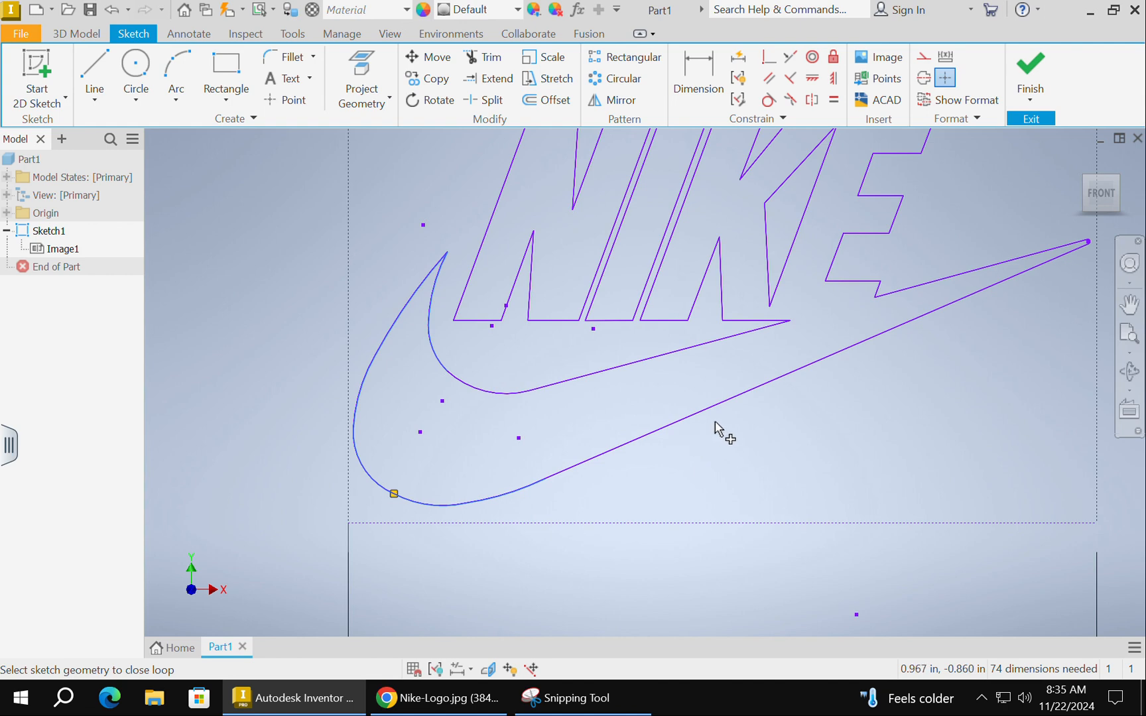
# - Complete the closed loop through the swoosh's straight lower edge and the K's edges, combining the redundant points at the lower edge line
pyautogui.click(729, 402)
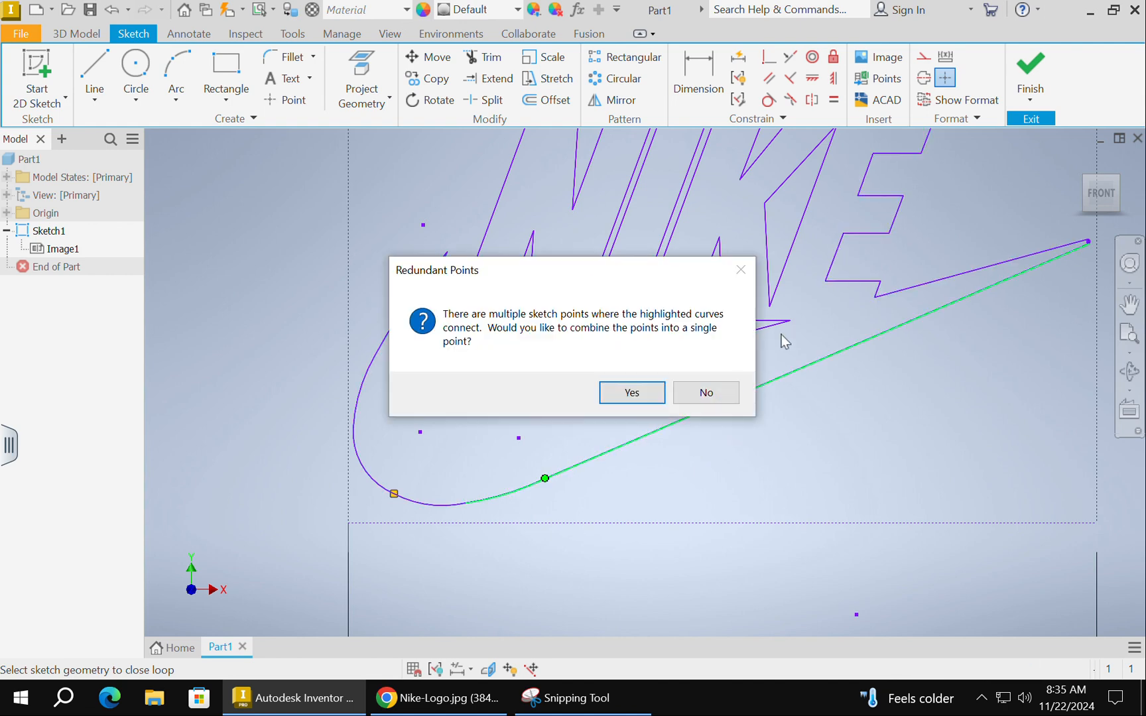
pyautogui.click(654, 392)
pyautogui.moveTo(795, 335); pyautogui.dragTo(778, 455, button='middle')
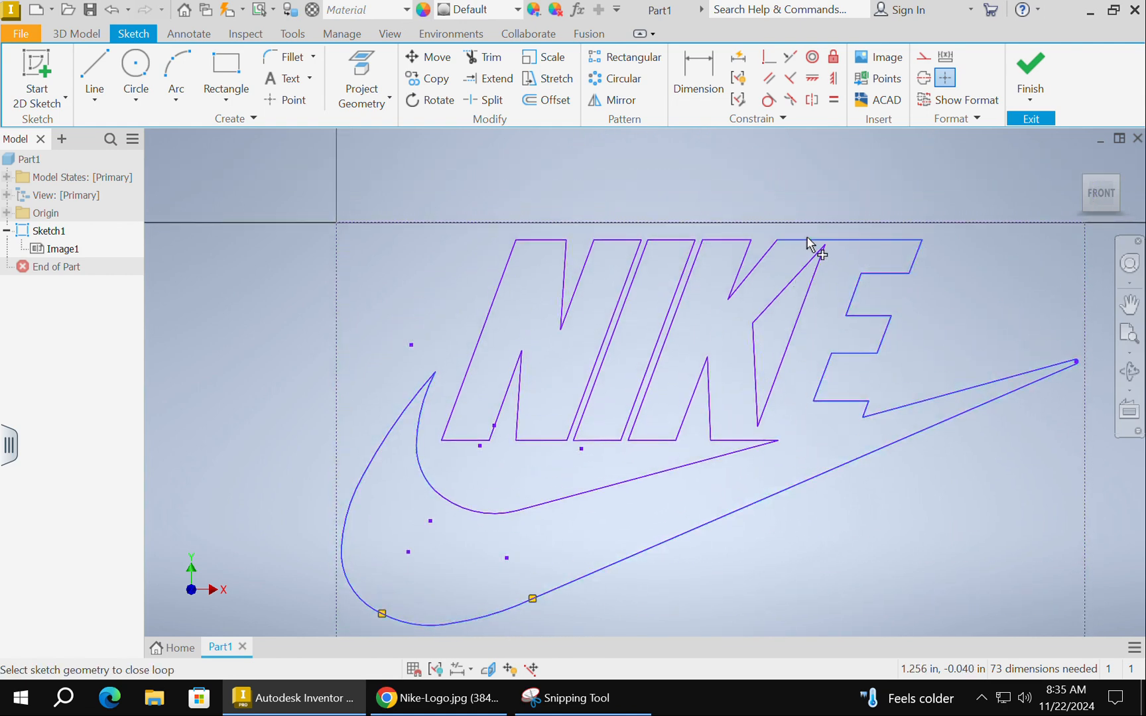
pyautogui.click(746, 273)
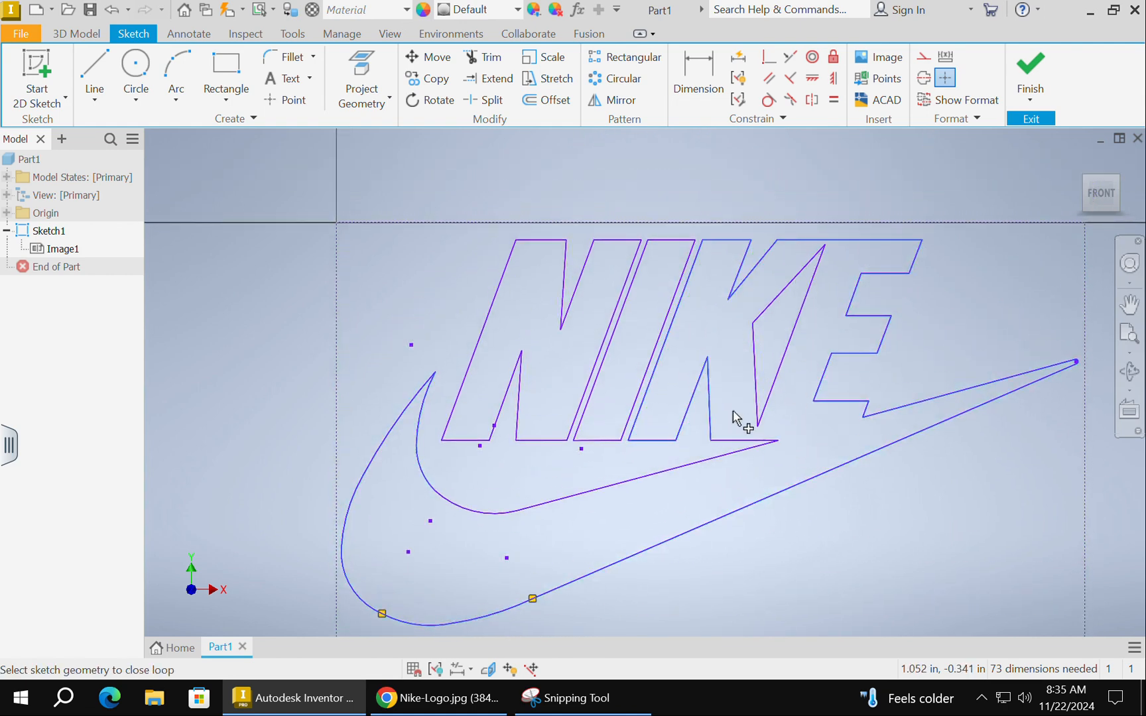
pyautogui.click(731, 454)
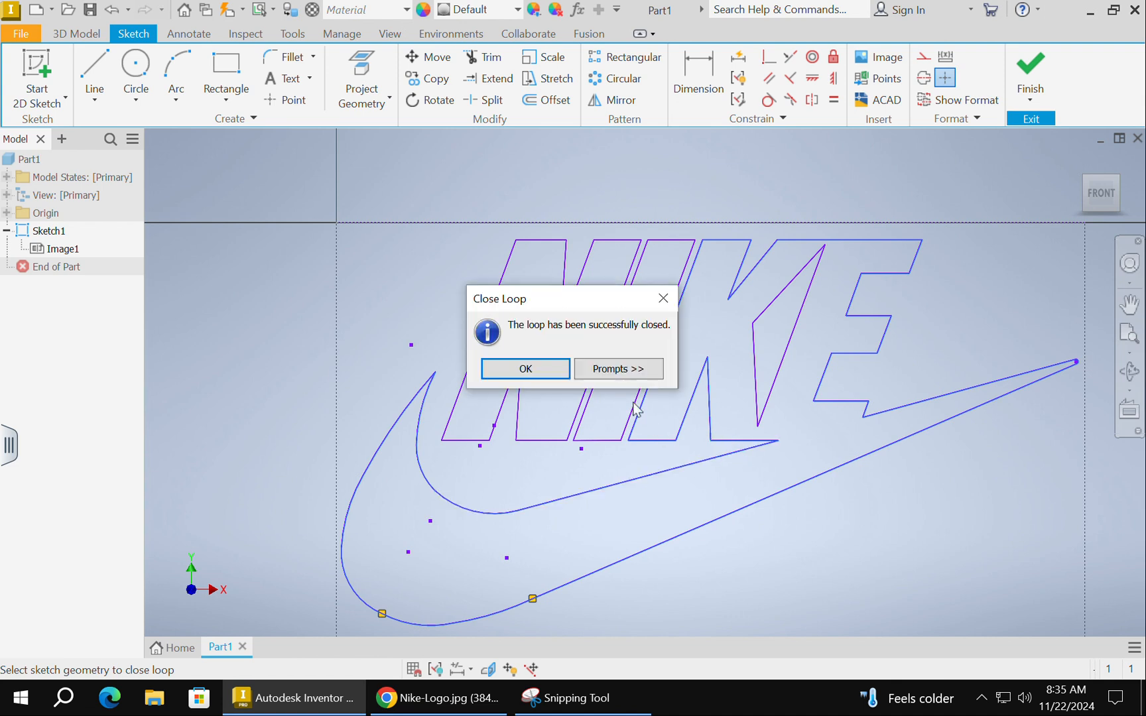
pyautogui.click(541, 368)
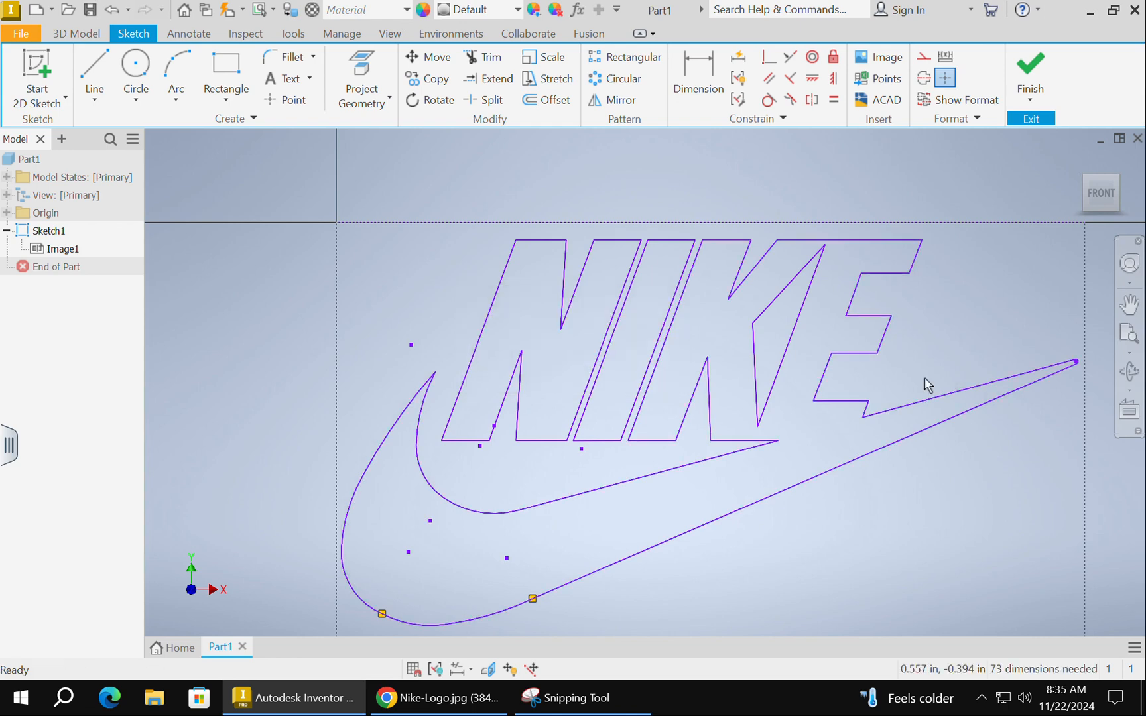
# - Finish the sketch and show the traced logo in the isometric home view
pyautogui.click(1030, 73)
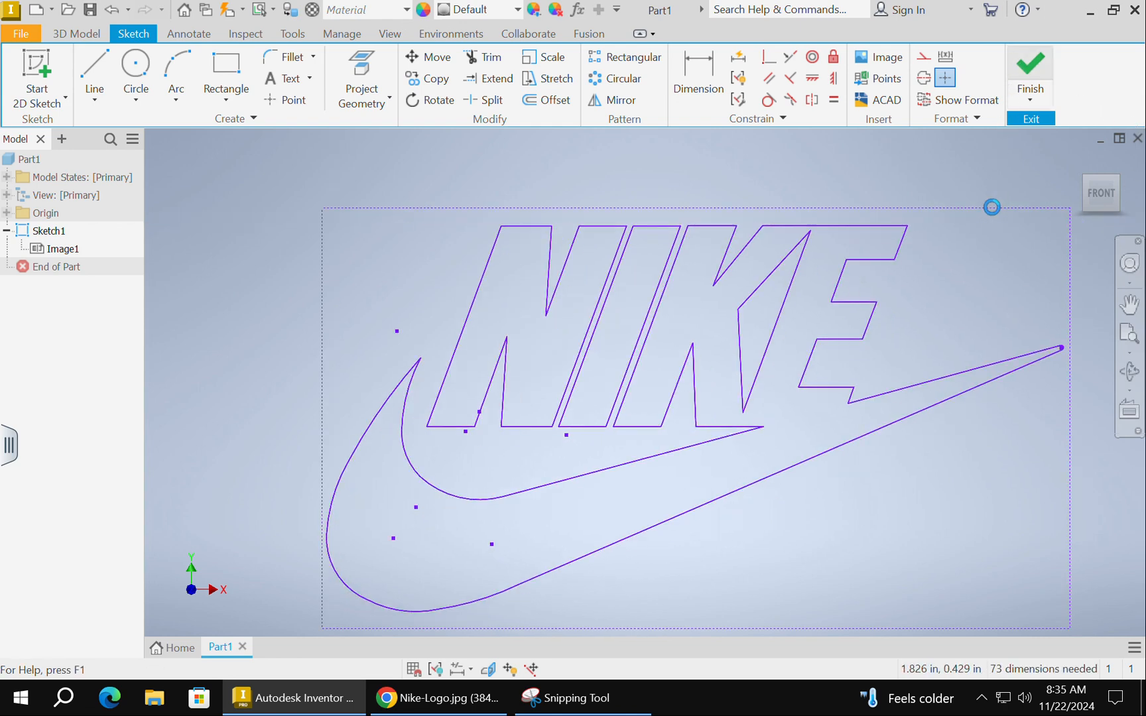
pyautogui.click(1083, 166)
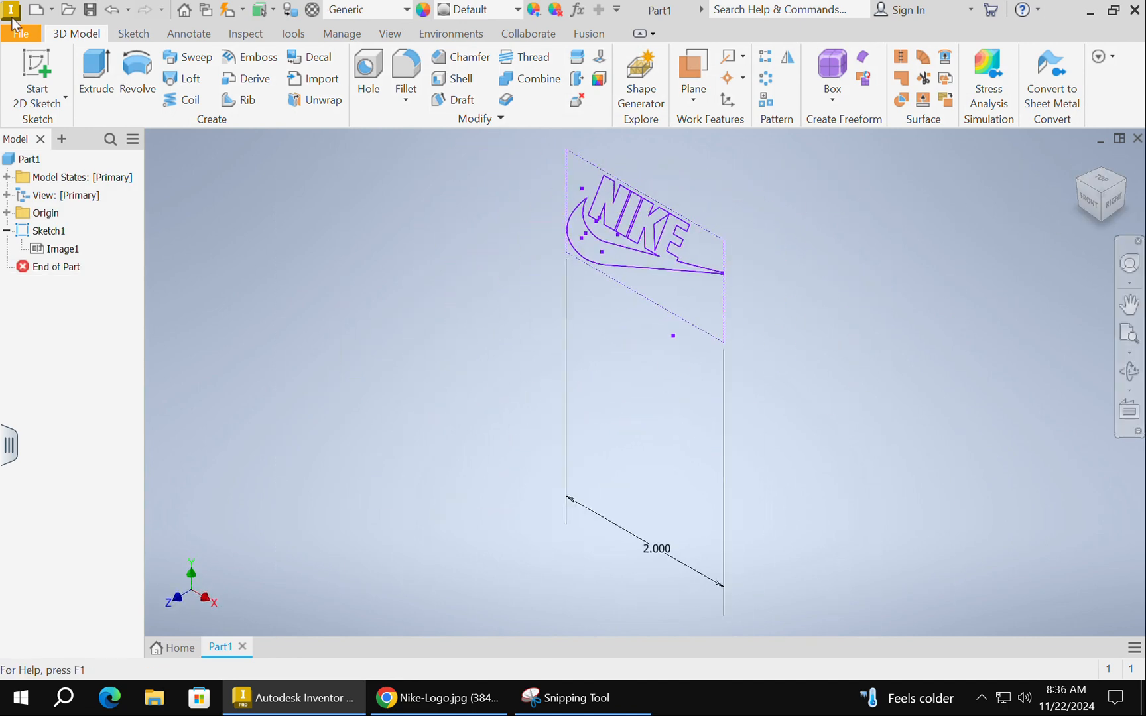
# - Extrude the swoosh with the joined K and E, plus the I and N profiles, by 0.125 in as a solid
pyautogui.click(97, 70)
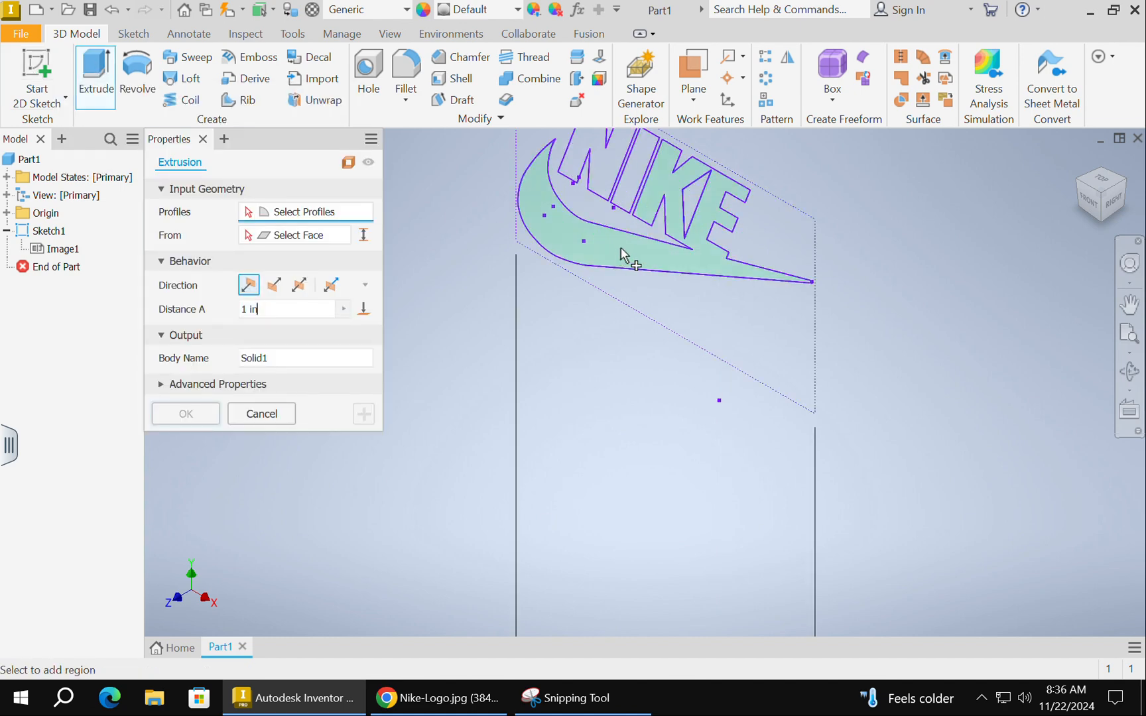
pyautogui.moveTo(621, 254); pyautogui.dragTo(622, 463, button='middle')
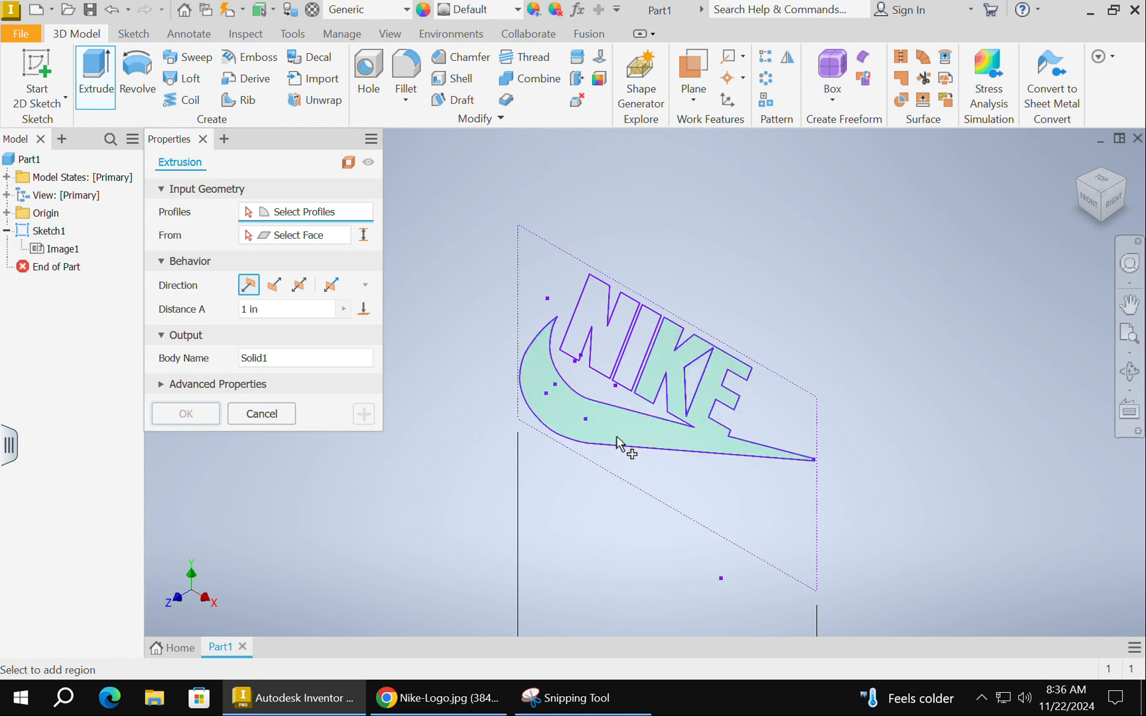
pyautogui.click(617, 443)
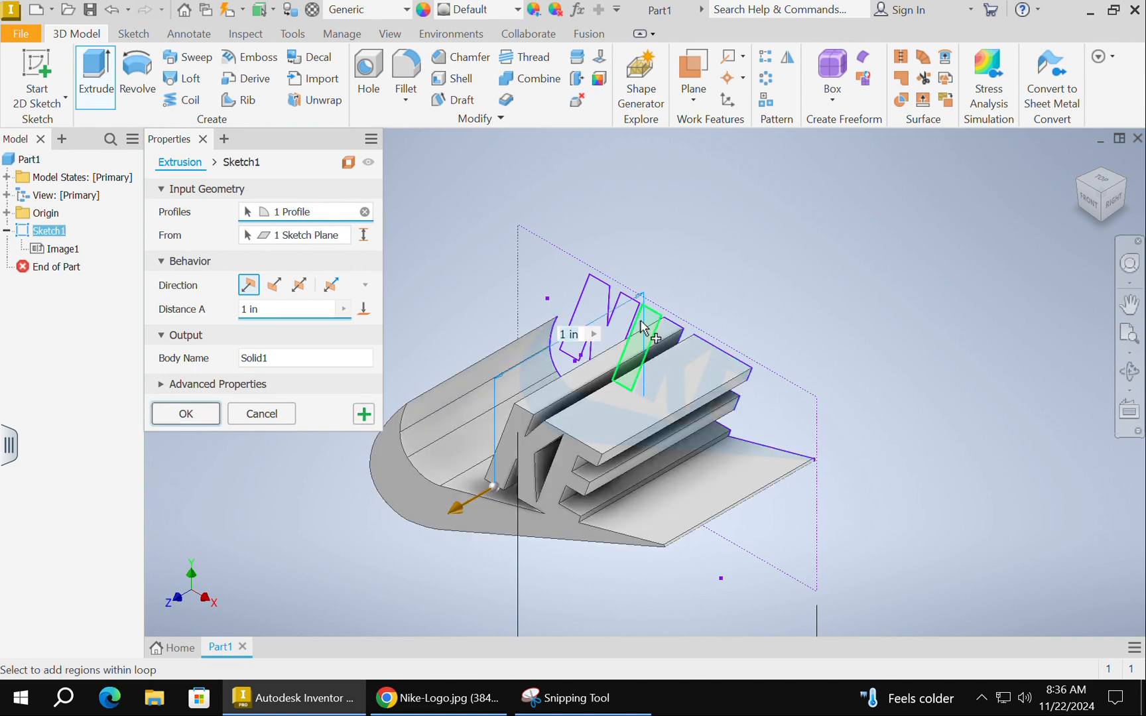
pyautogui.click(617, 322)
pyautogui.click(599, 323)
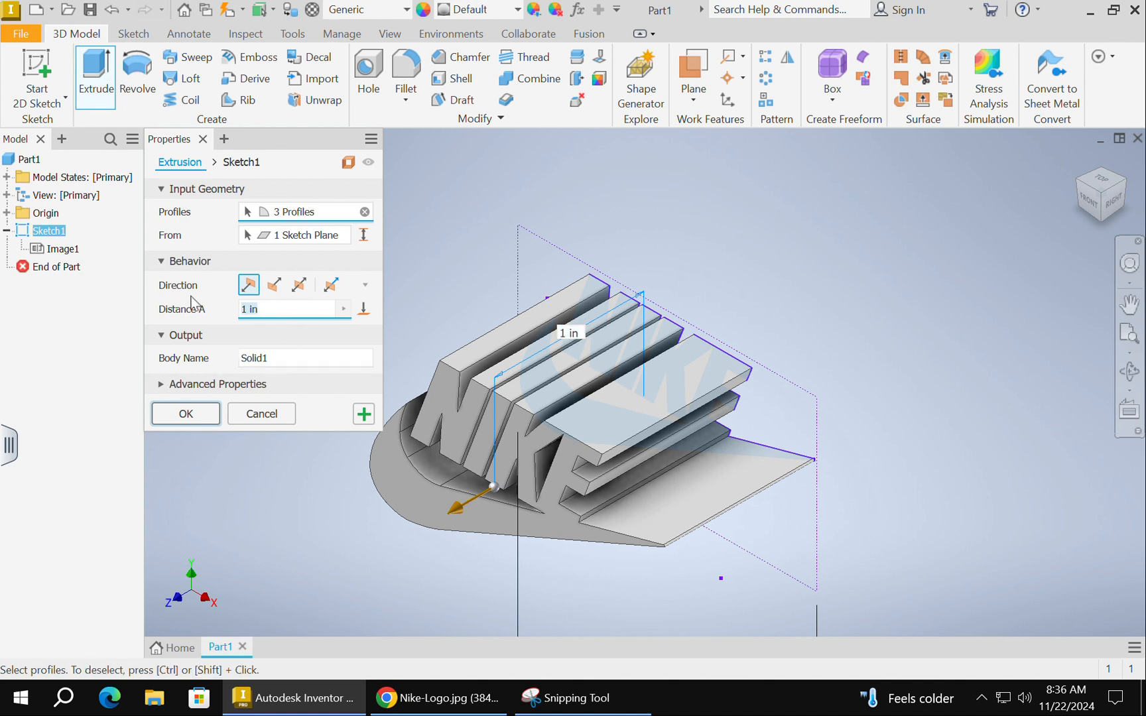
pyautogui.write('.125')
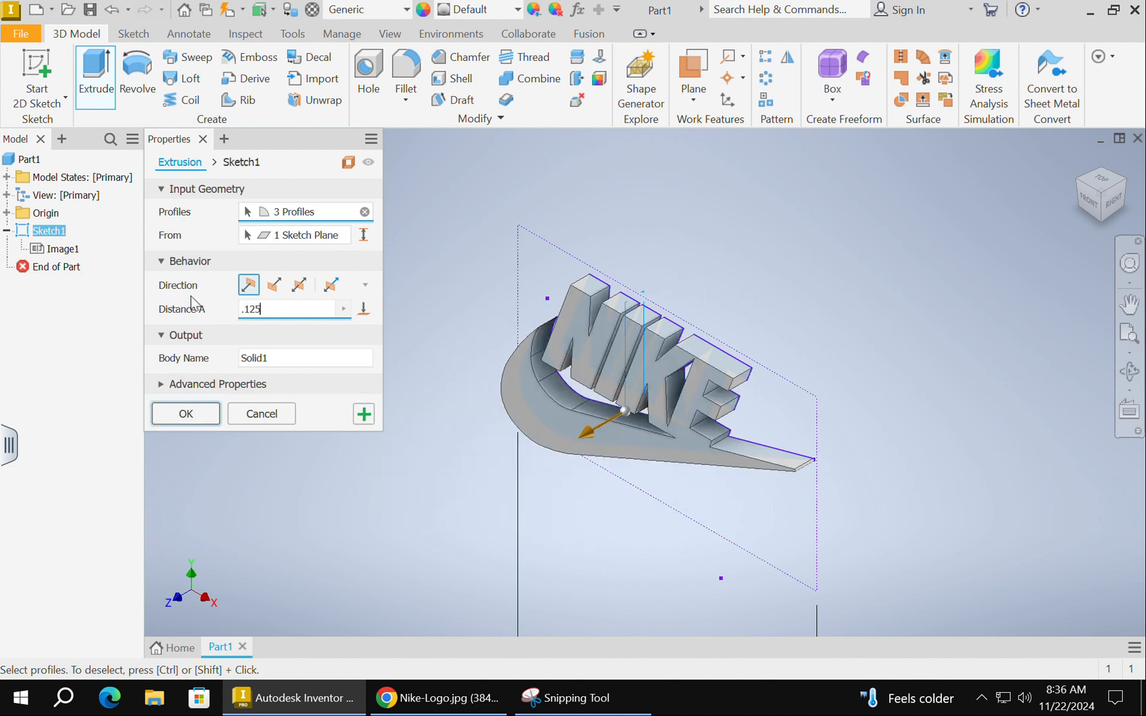
pyautogui.press('Return')
# - Turn the extruded logo around and start a new sketch on its flat back face
pyautogui.click(1129, 304)
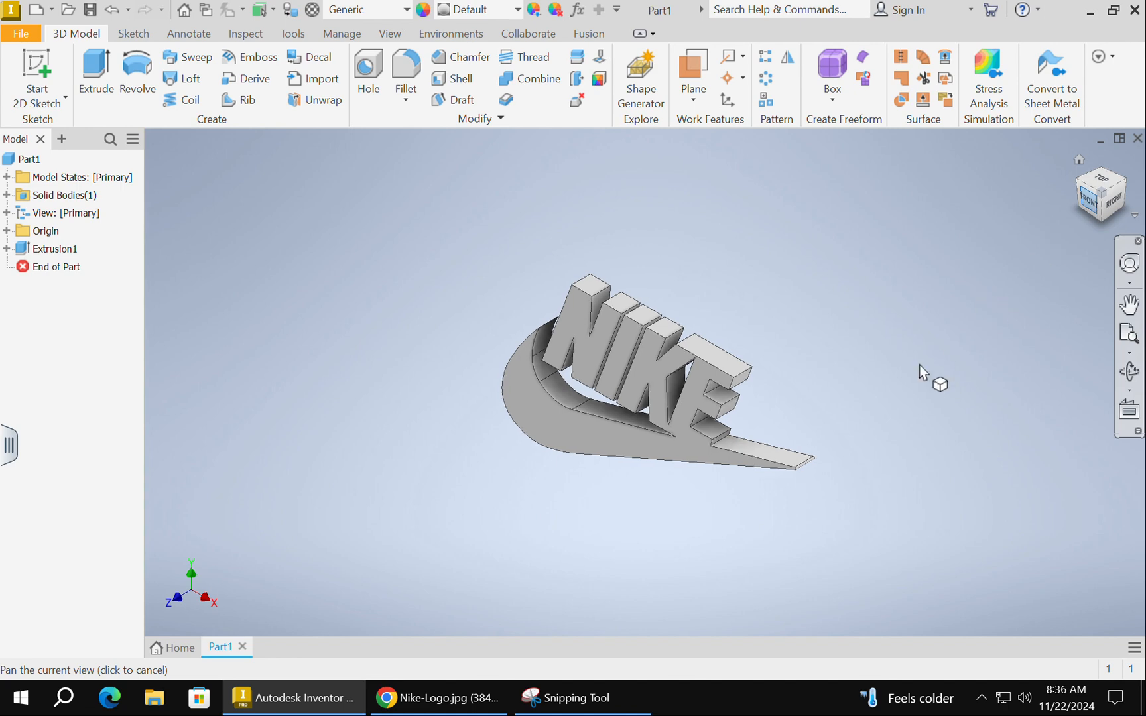
pyautogui.scroll(-5, 659, 385)
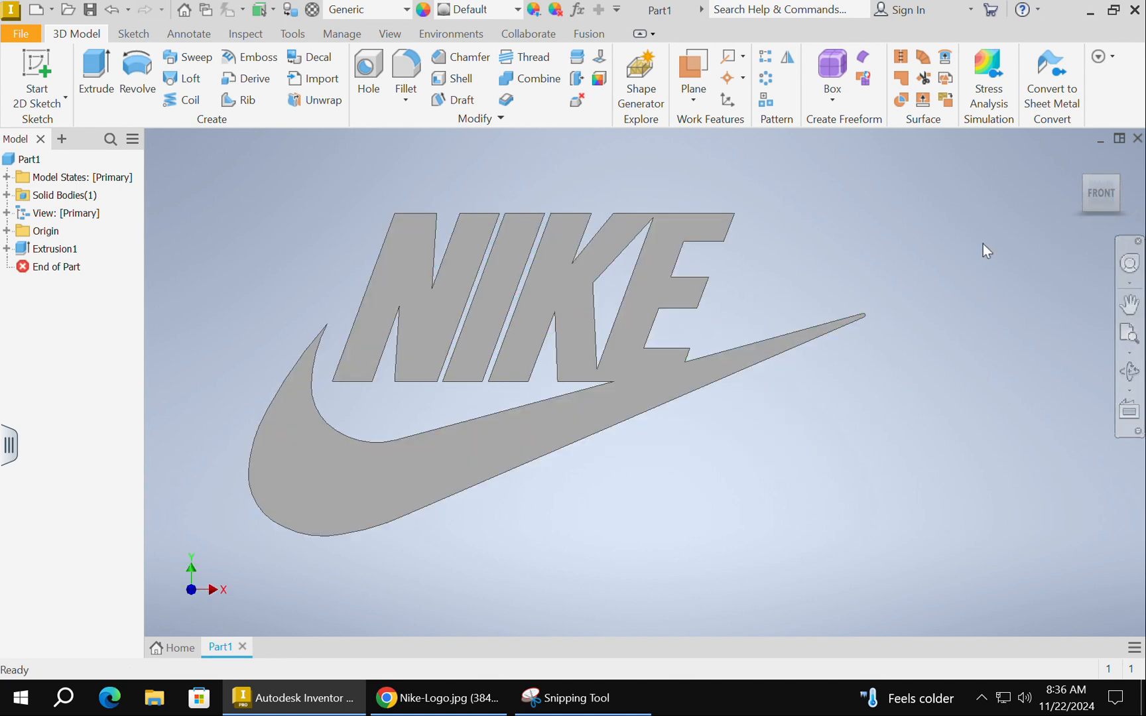
pyautogui.click(1118, 181)
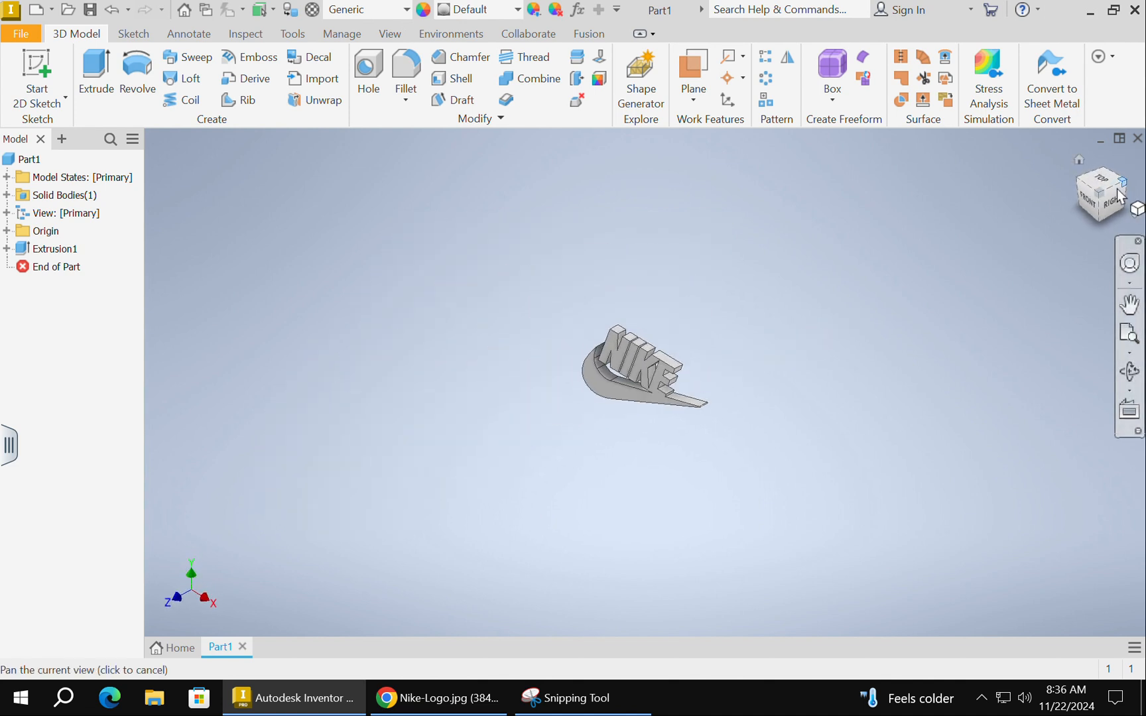
pyautogui.click(1118, 187)
pyautogui.scroll(-4, 642, 380)
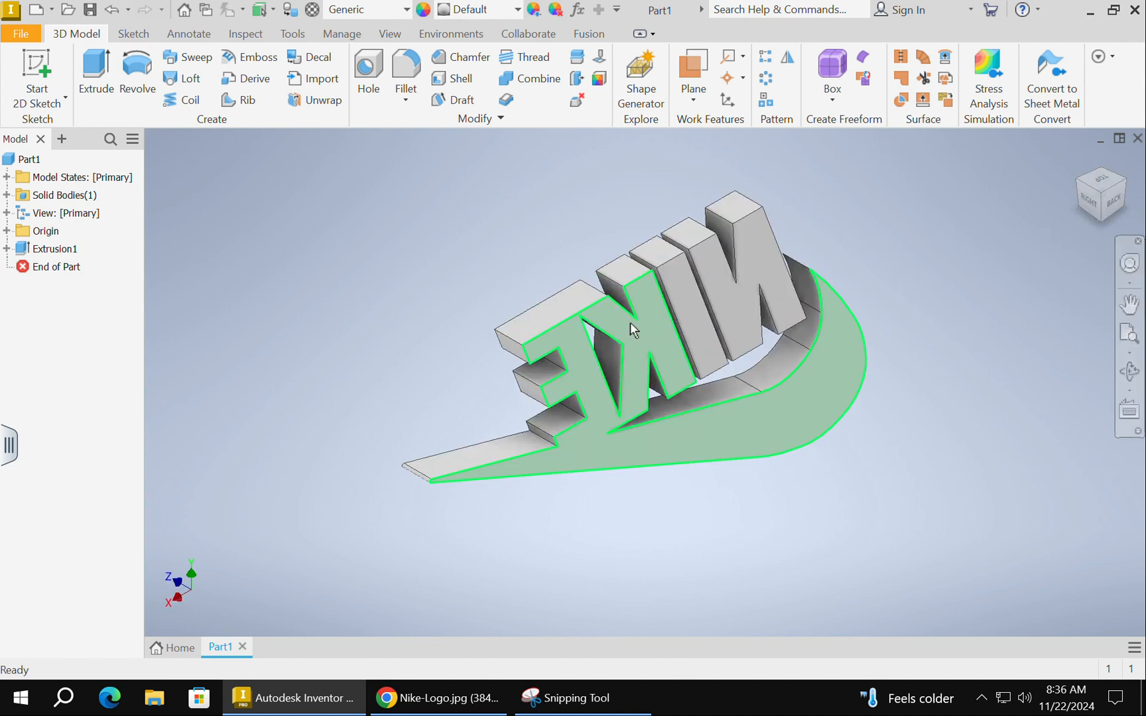
pyautogui.scroll(-3, 514, 266)
pyautogui.scroll(5, 578, 335)
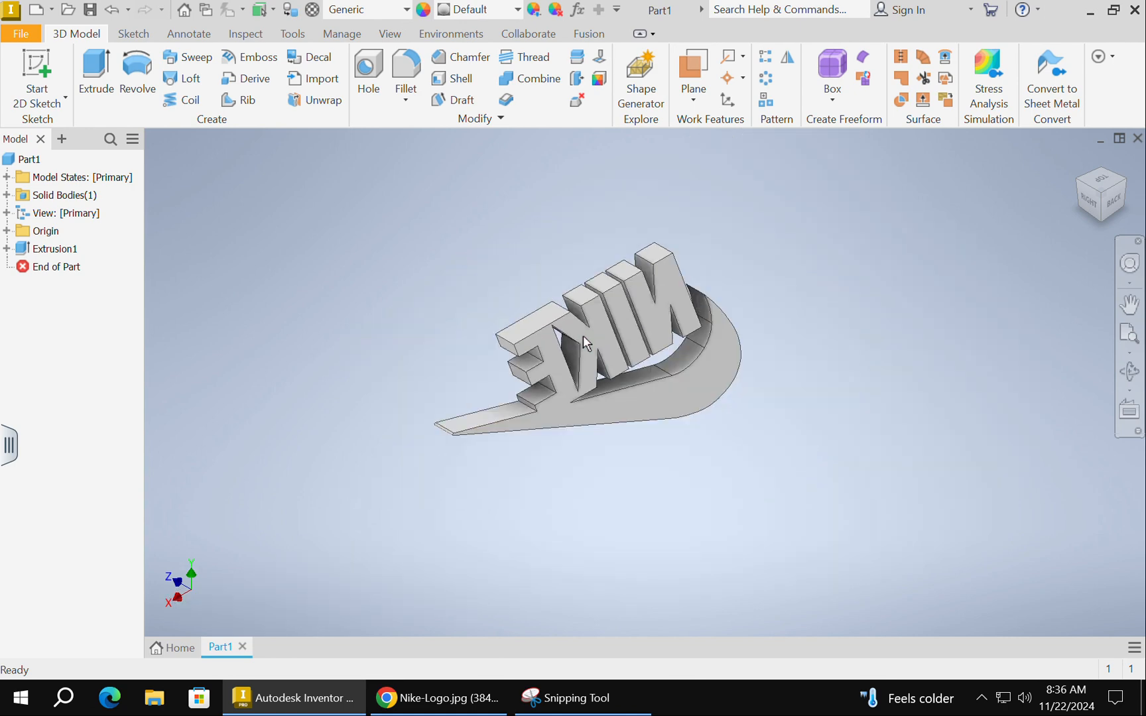
pyautogui.click(50, 62)
pyautogui.click(636, 403)
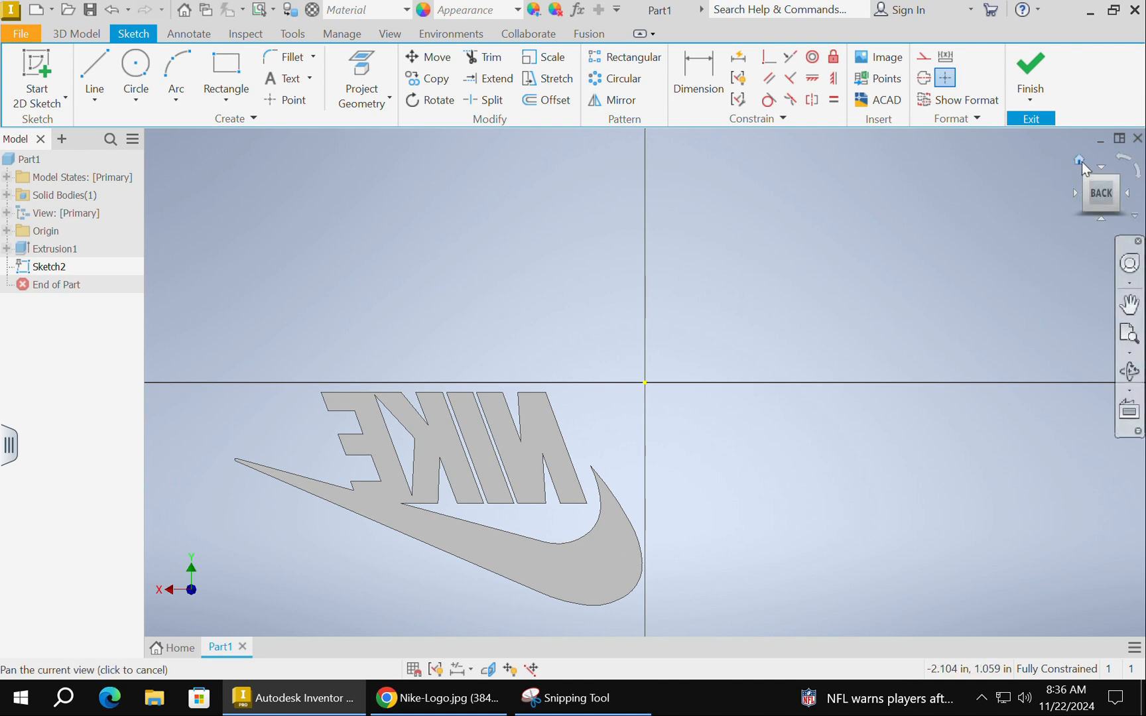
# - Project the outlines of the swoosh-K-E face and the I and N back faces into the new sketch
pyautogui.click(1080, 161)
pyautogui.click(1112, 203)
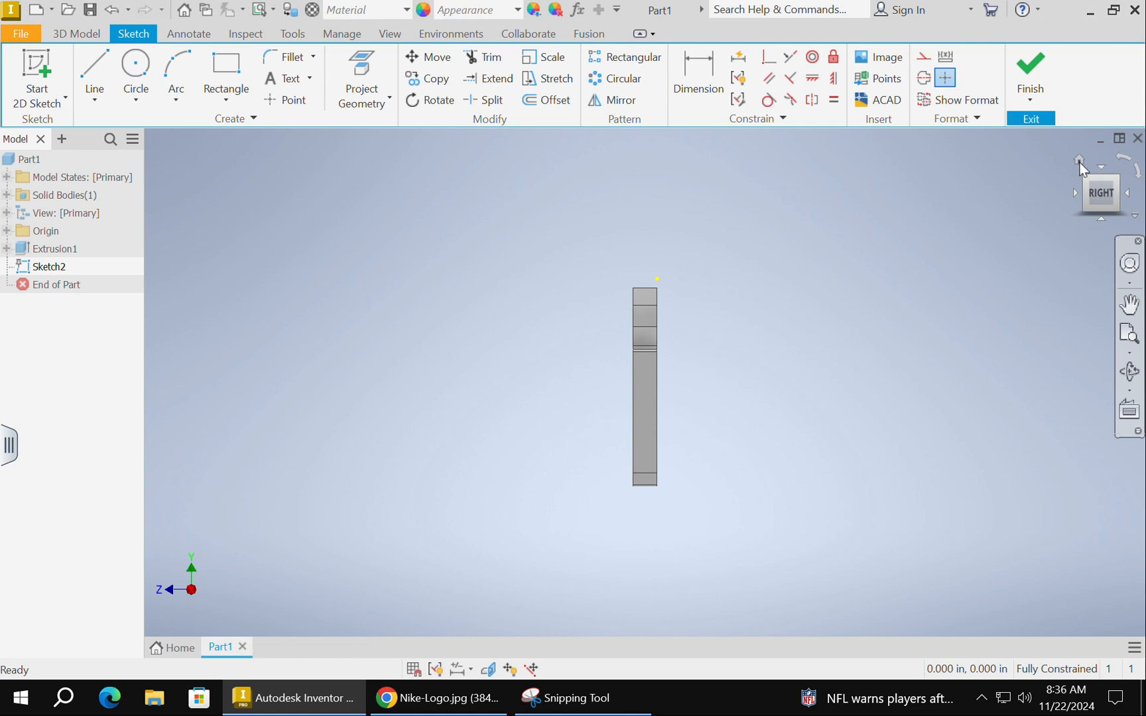
pyautogui.click(1120, 177)
pyautogui.click(1124, 187)
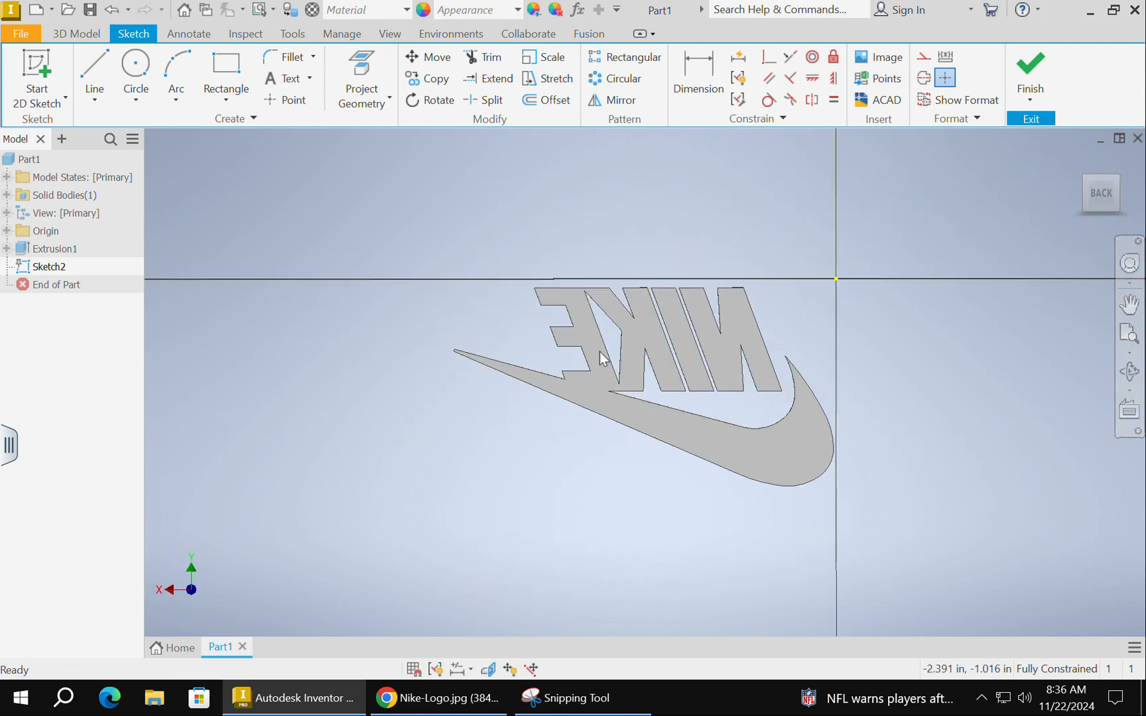
pyautogui.scroll(-3, 601, 351)
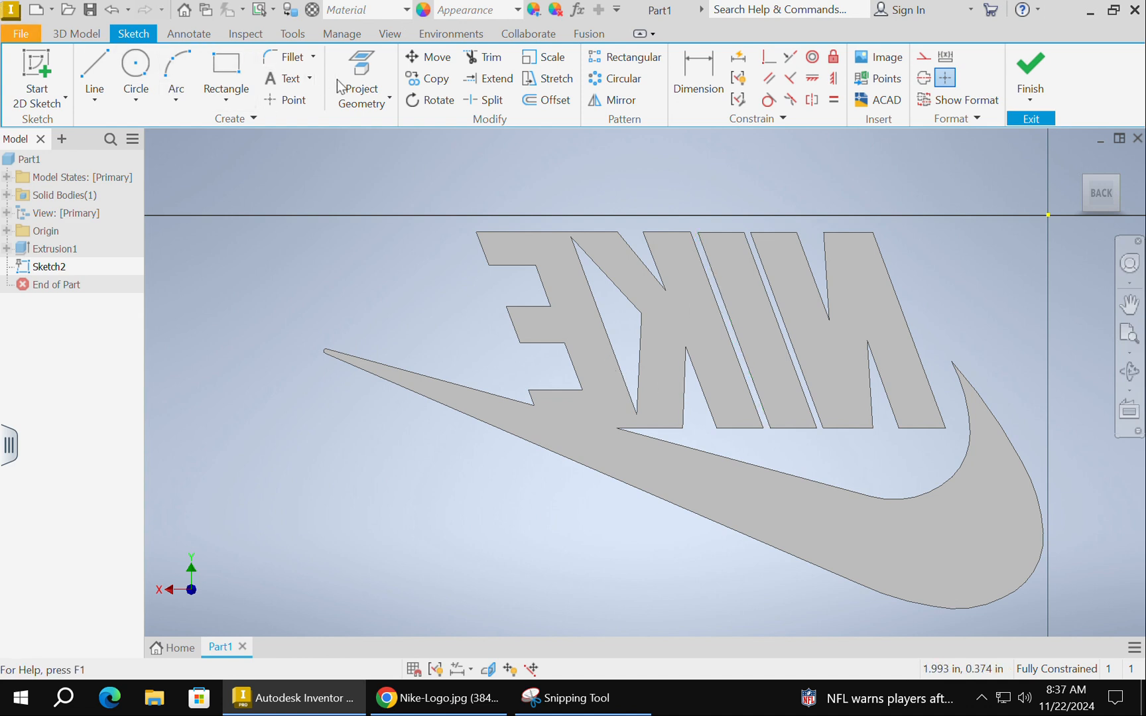
pyautogui.click(379, 62)
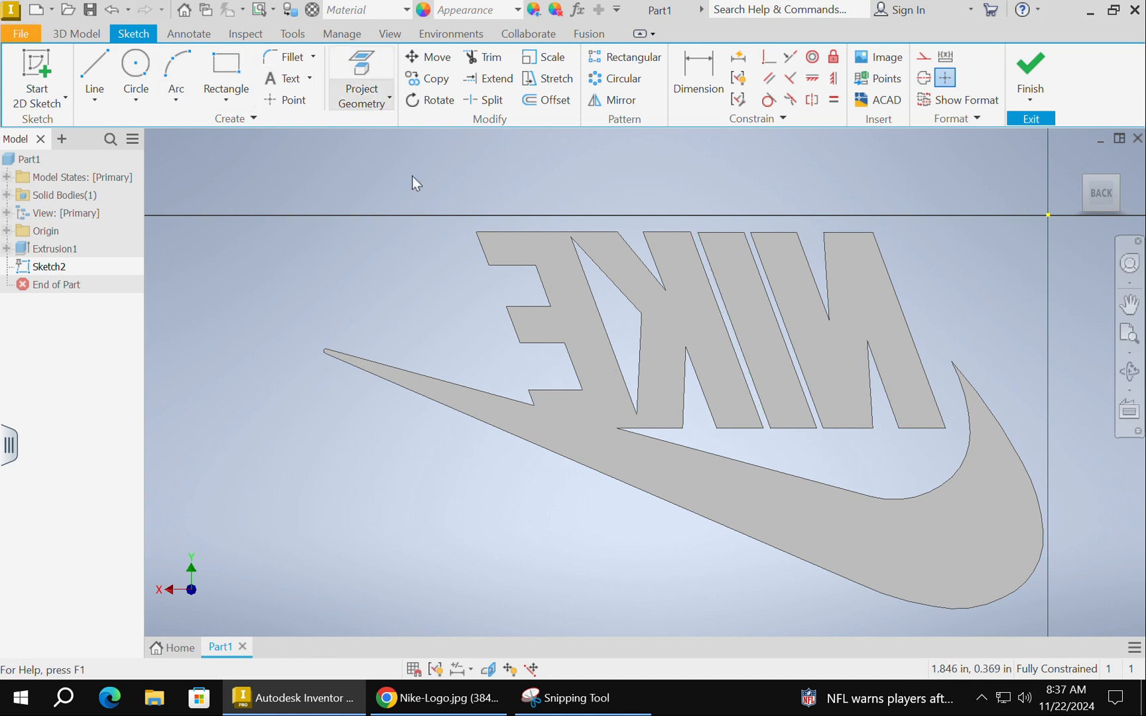
pyautogui.click(916, 551)
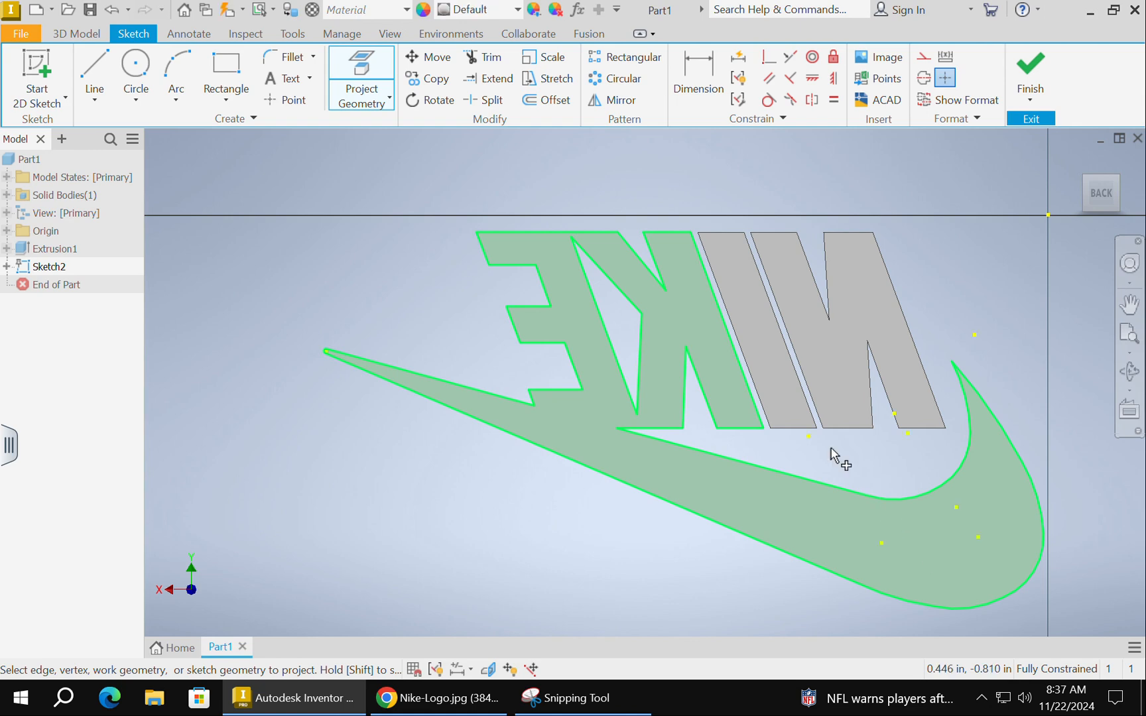
pyautogui.click(810, 347)
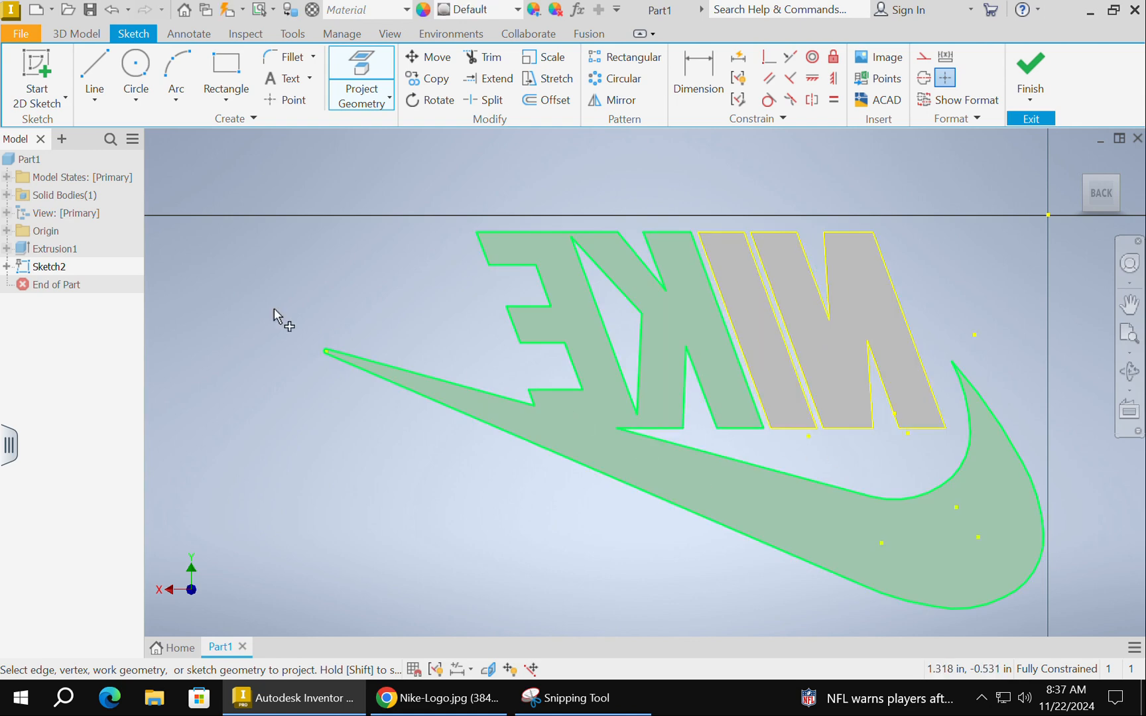
# - Draw lines from the K's upper corner beside the I to the N's outer upper corner and on to the swoosh's upper tip, finishing the sketch
pyautogui.click(94, 73)
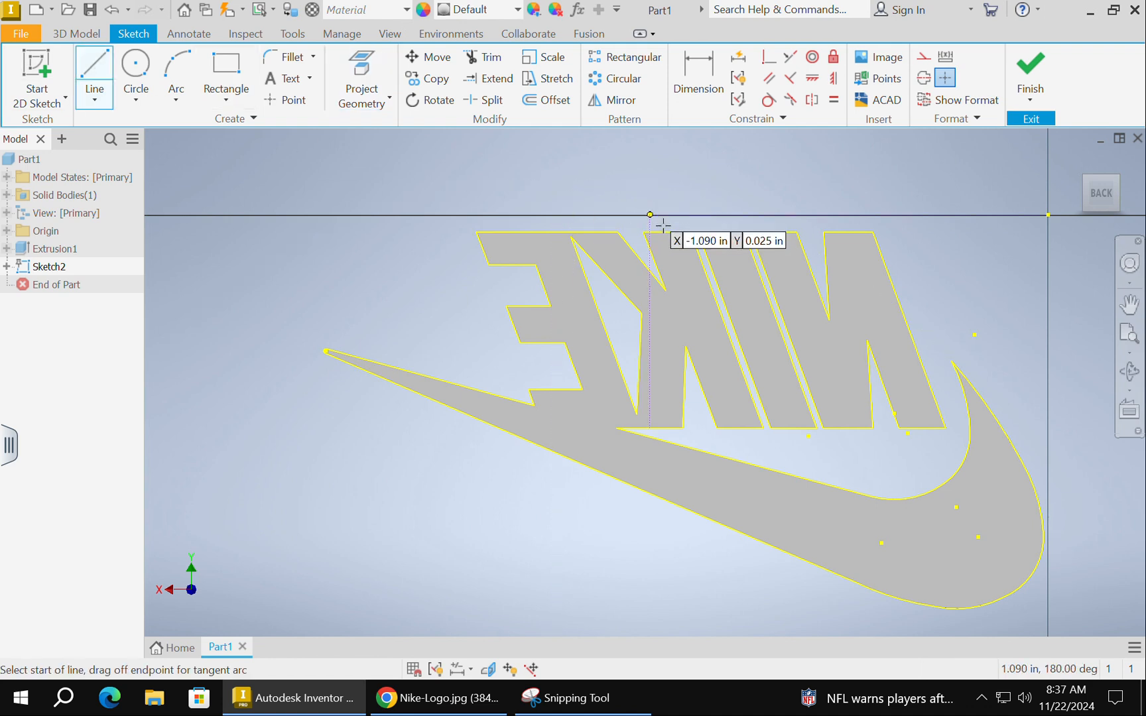
pyautogui.click(690, 232)
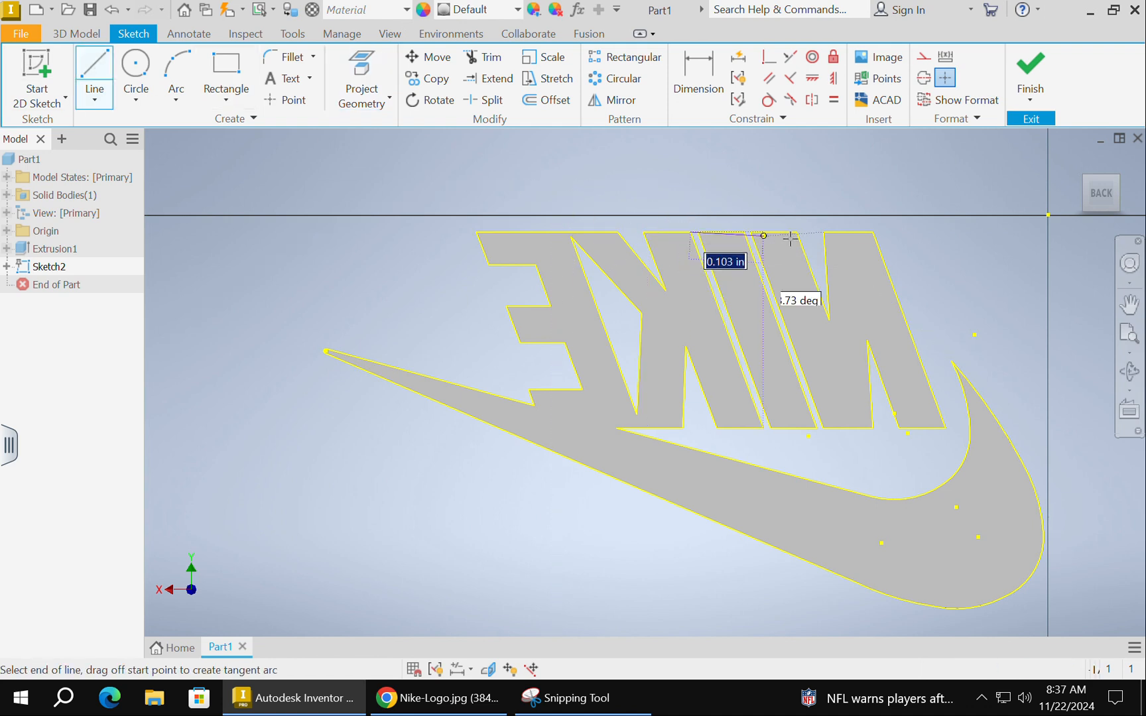
pyautogui.click(874, 231)
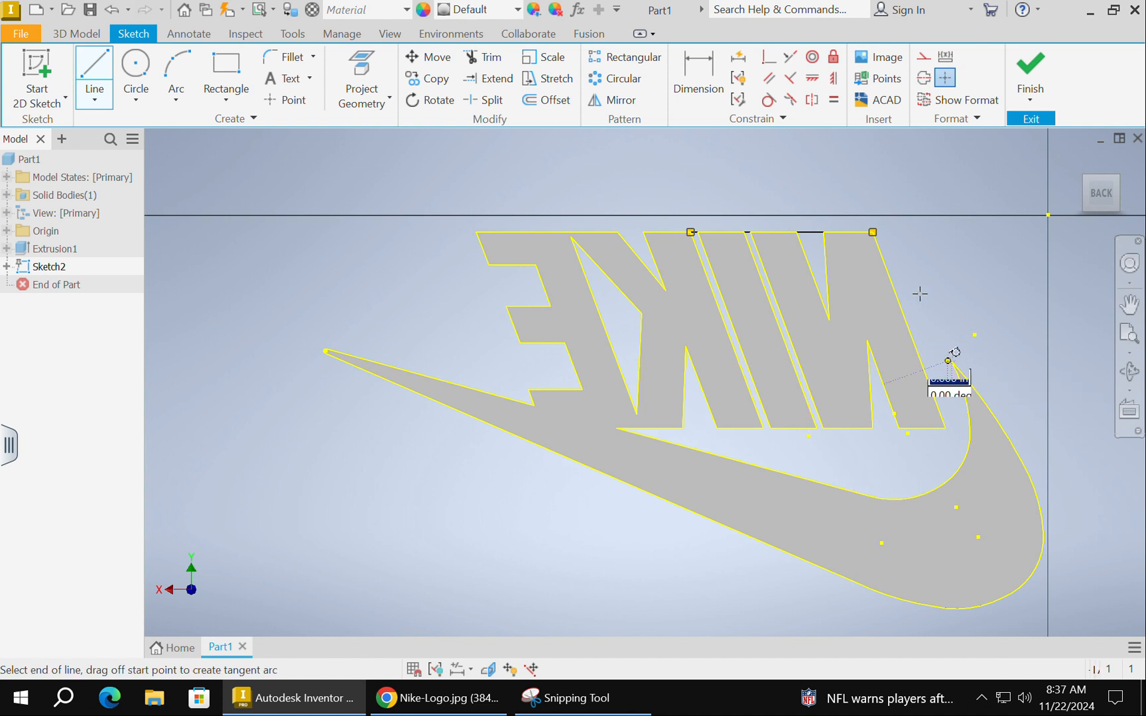
pyautogui.click(952, 361)
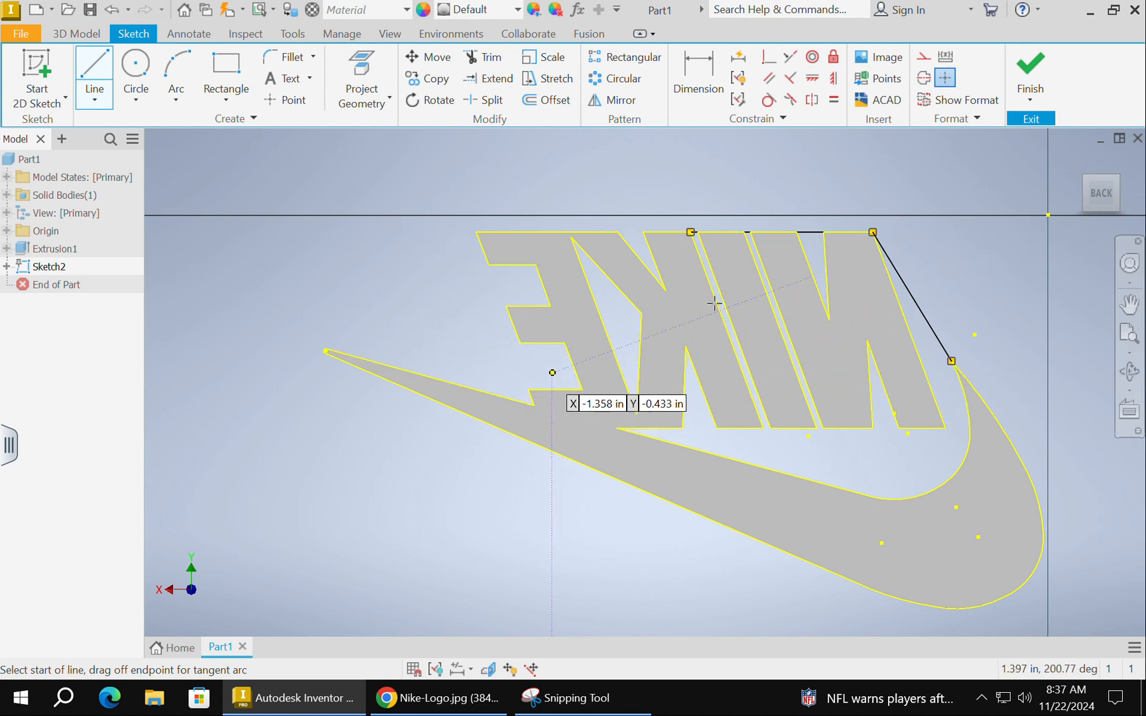
pyautogui.click(1030, 70)
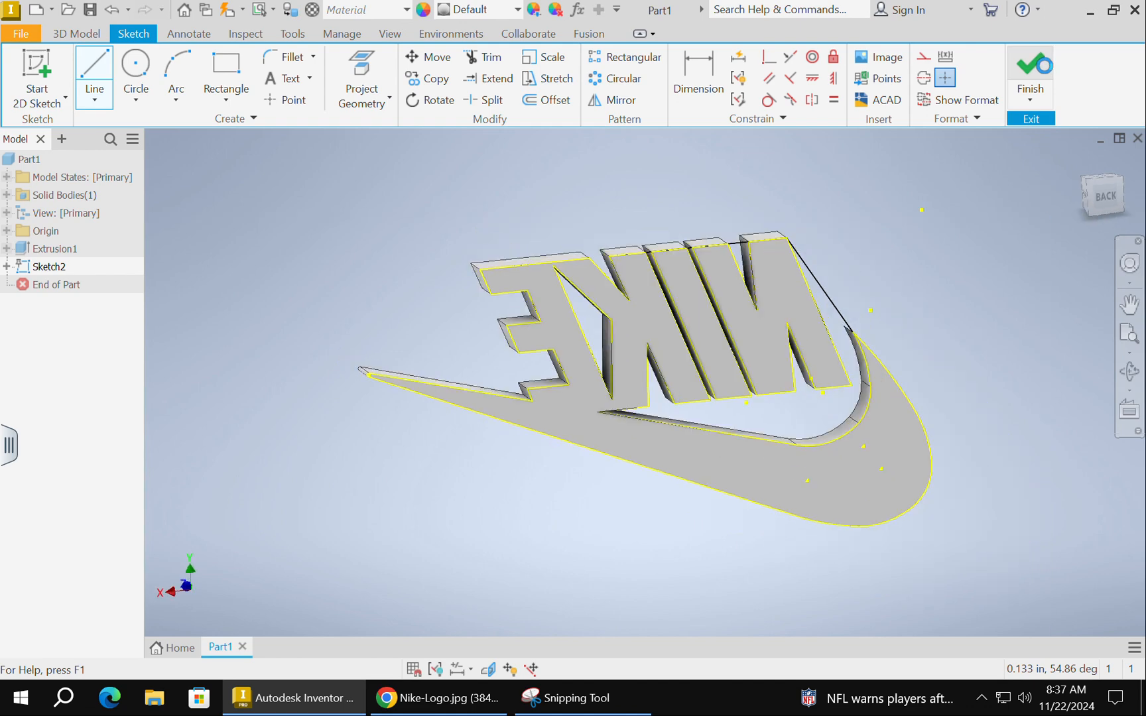
# - Start extruding the back sketch with the swoosh-K-E, N and I profiles and the enclosed gap between the letters and swoosh
pyautogui.click(91, 73)
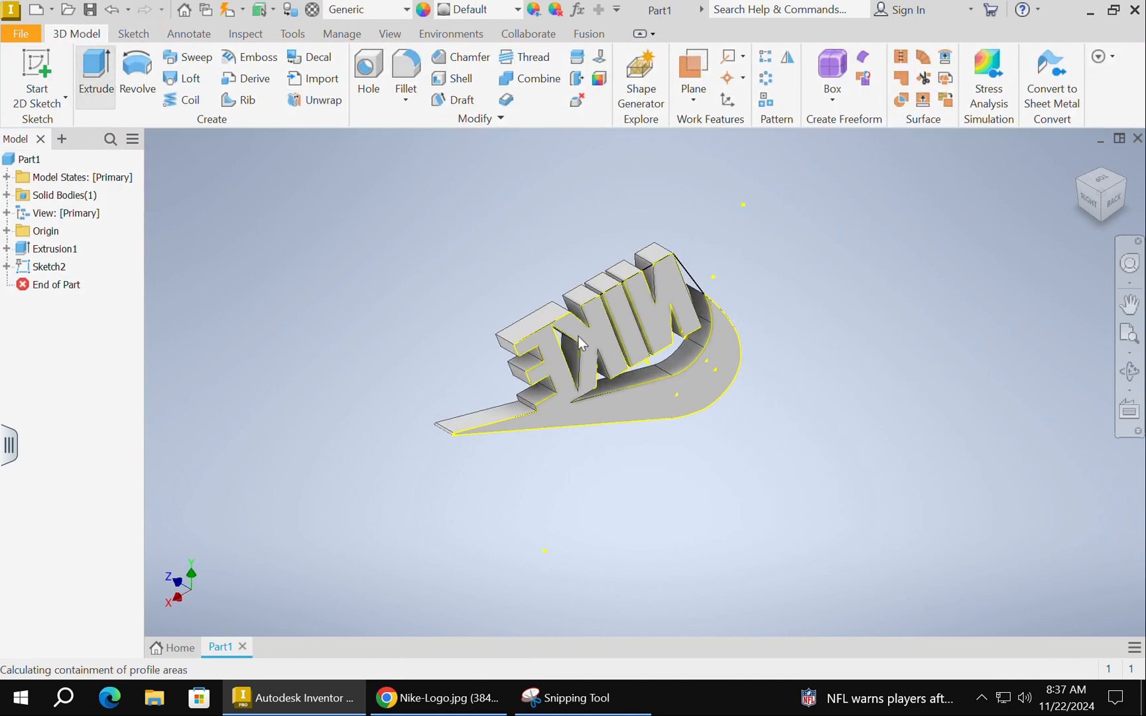
pyautogui.click(679, 396)
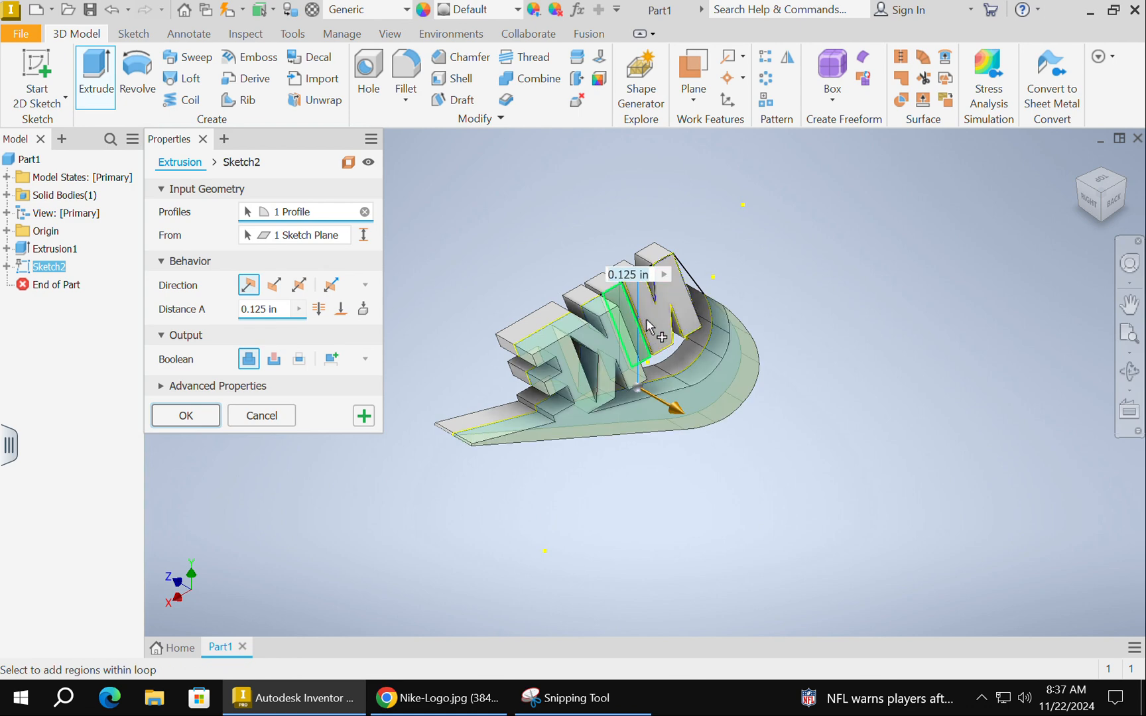
pyautogui.click(648, 325)
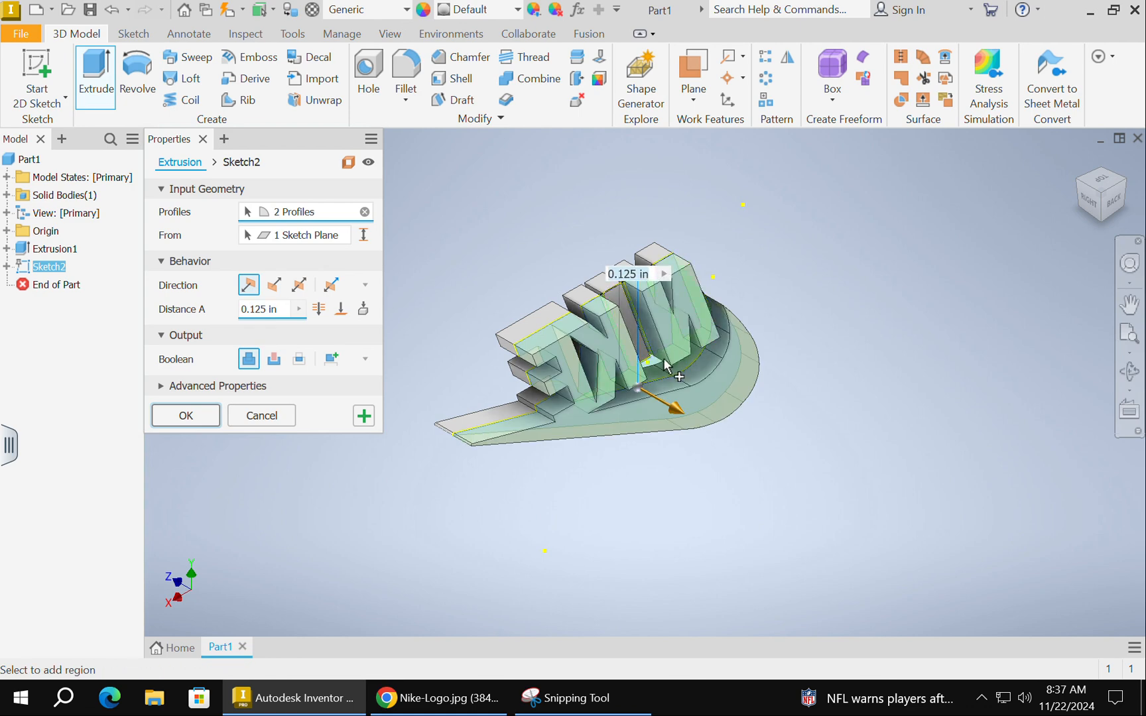
pyautogui.click(635, 337)
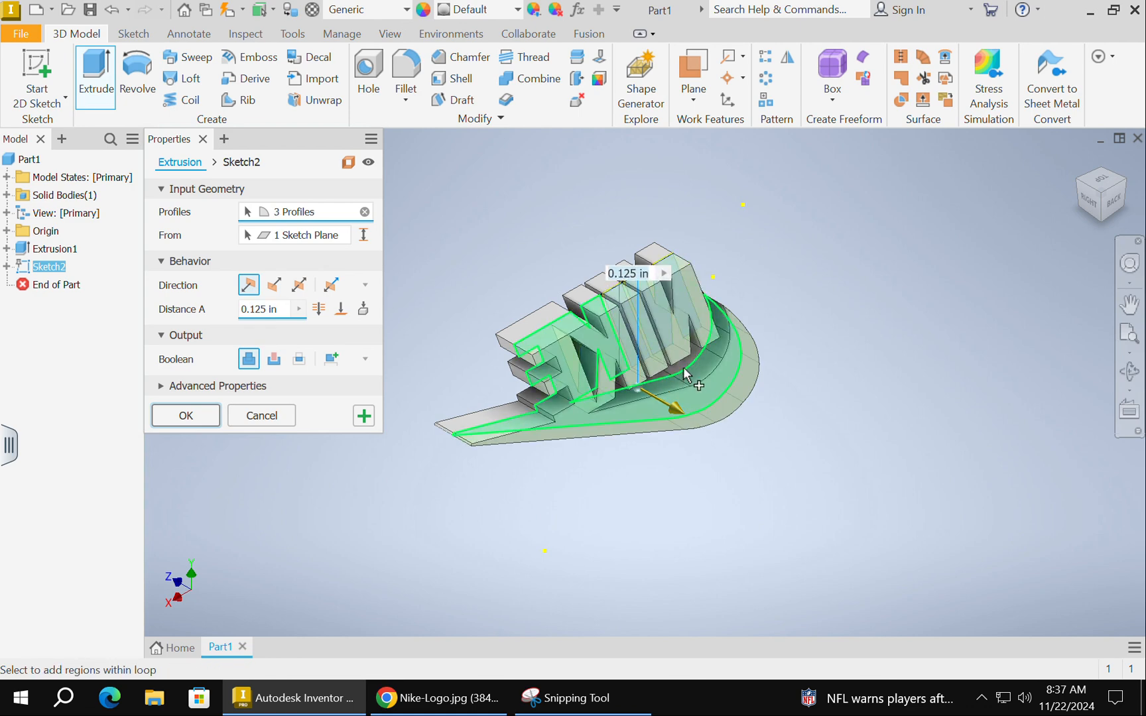
pyautogui.scroll(5, 683, 388)
pyautogui.click(746, 364)
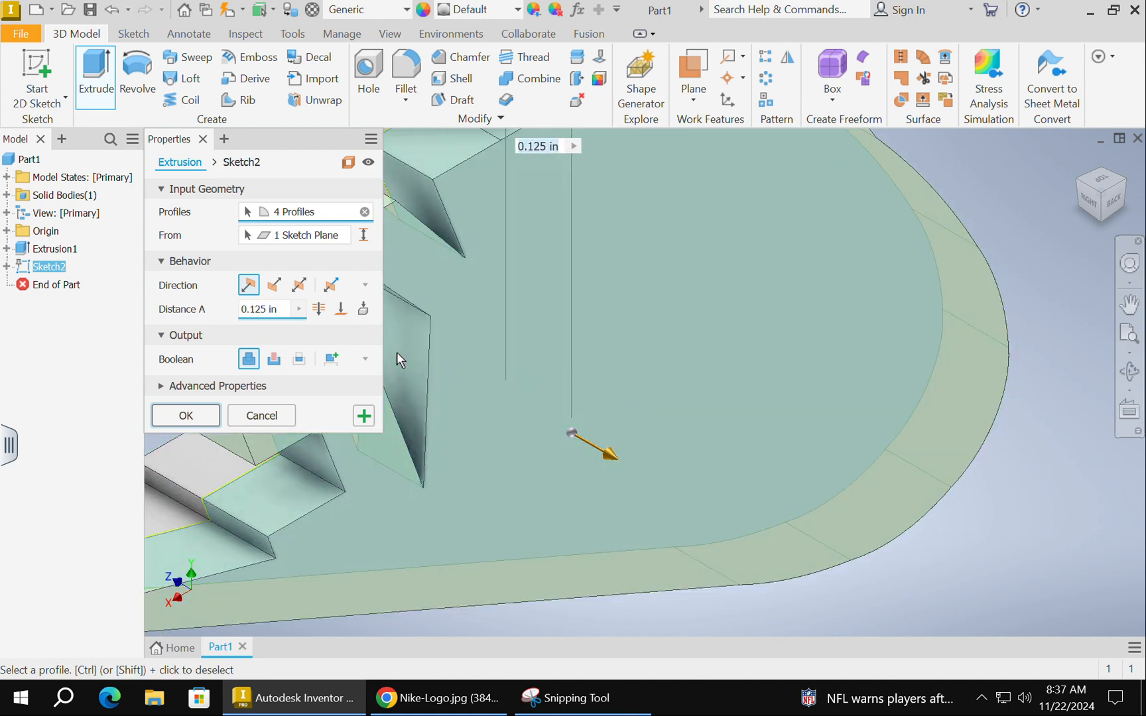
# - Add the triangular opening between the K and E to the extrusion and join the backing plate at 3/32 in thick
pyautogui.scroll(-3, 448, 366)
pyautogui.moveTo(448, 366); pyautogui.dragTo(697, 434, button='middle')
pyautogui.scroll(4, 666, 458)
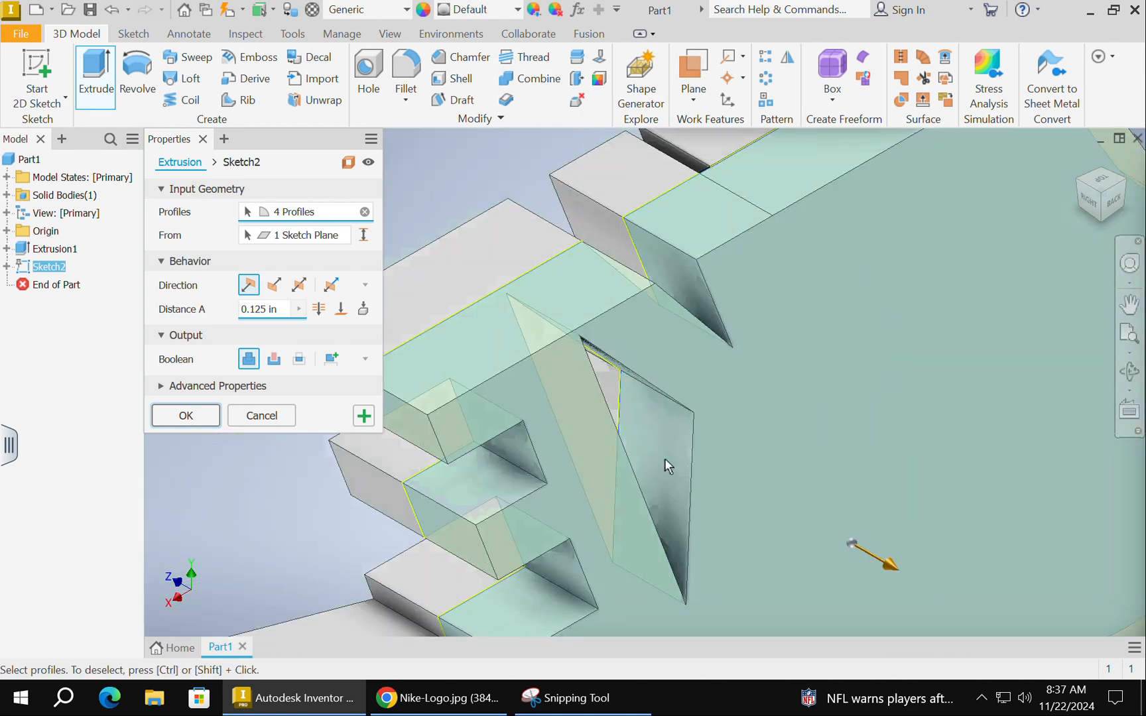
pyautogui.click(611, 395)
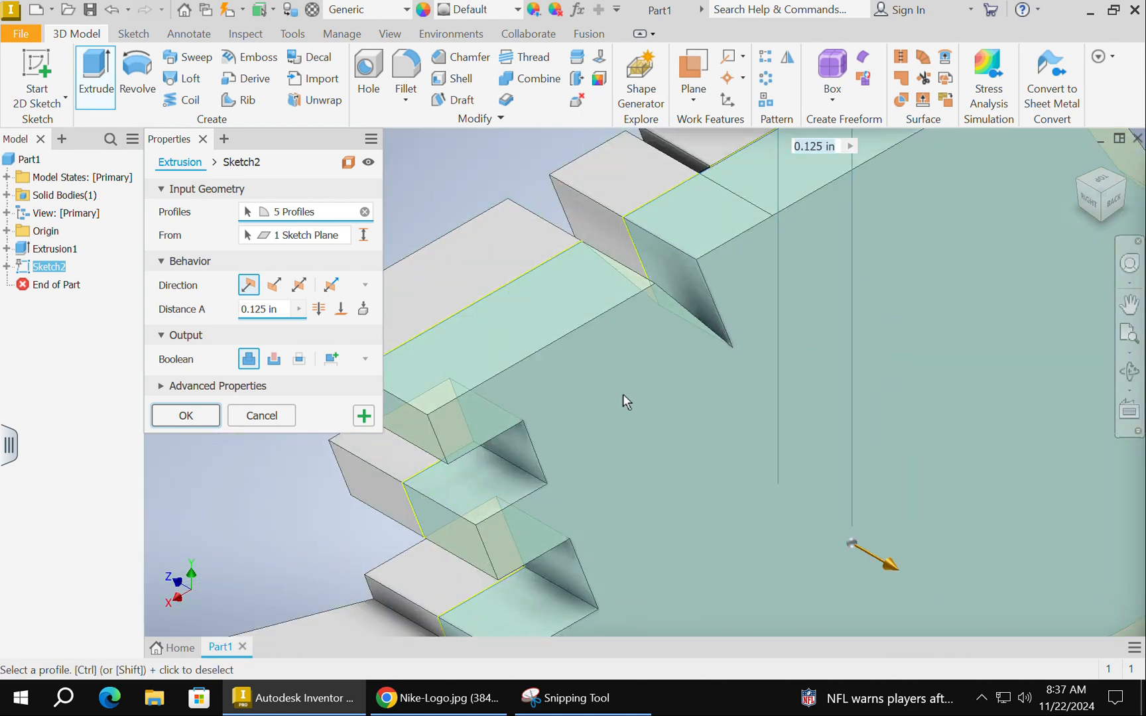
pyautogui.scroll(-4, 626, 400)
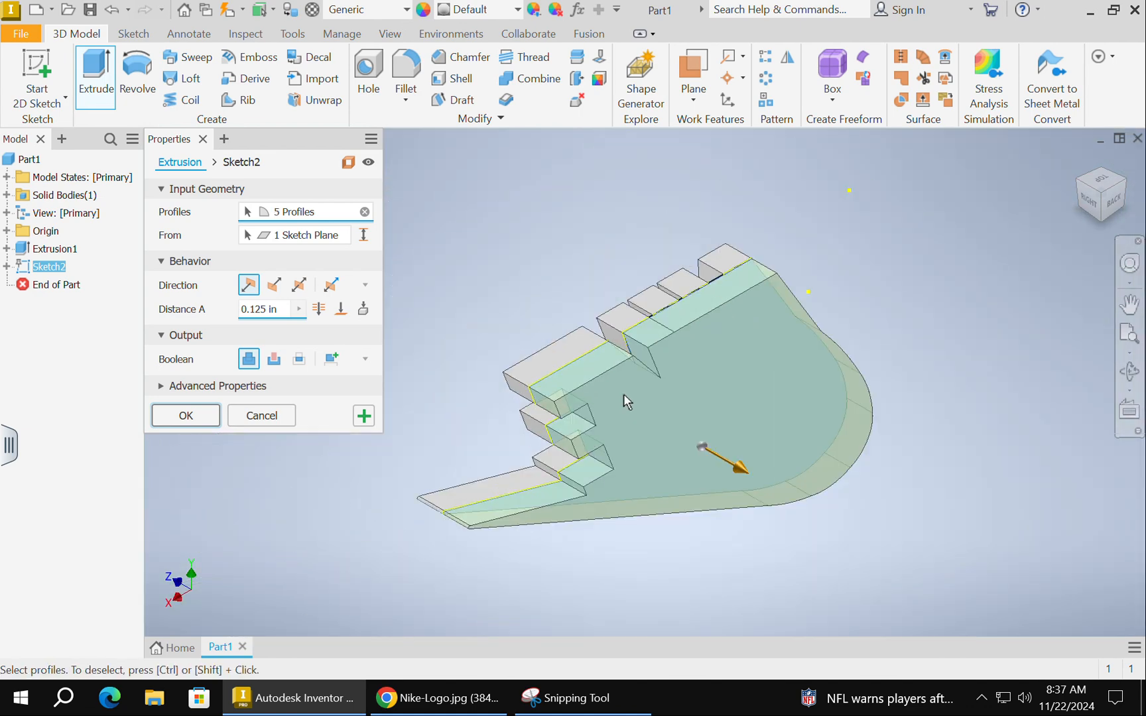
pyautogui.click(281, 313)
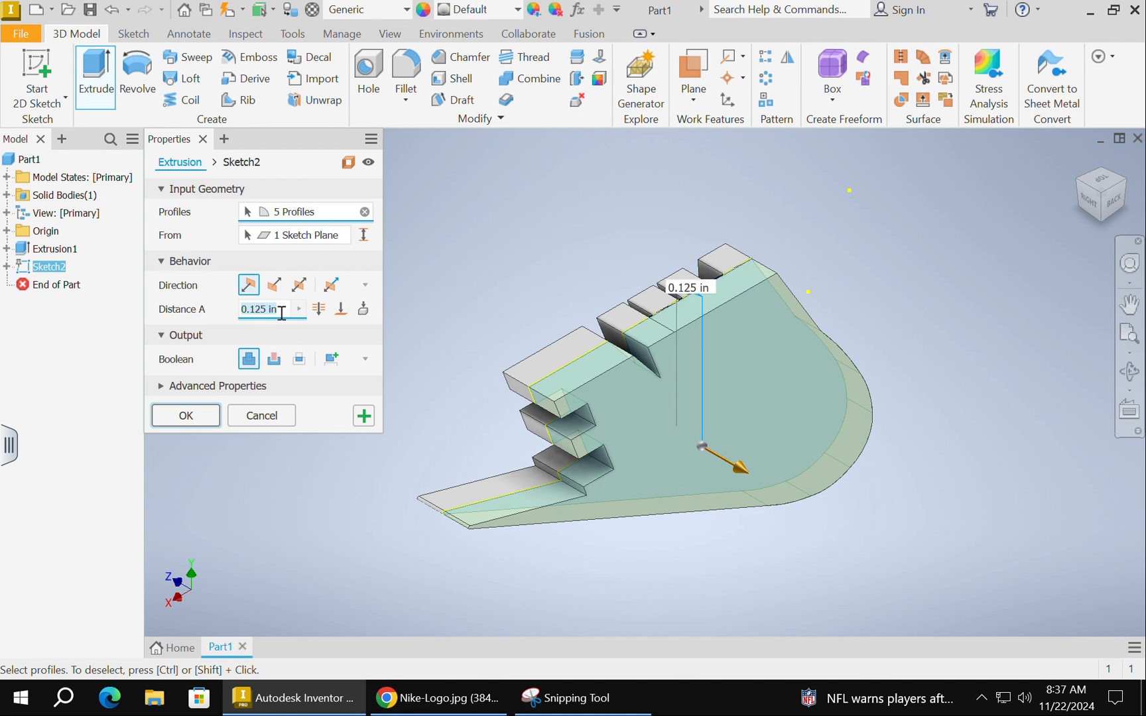
pyautogui.write('3/32')
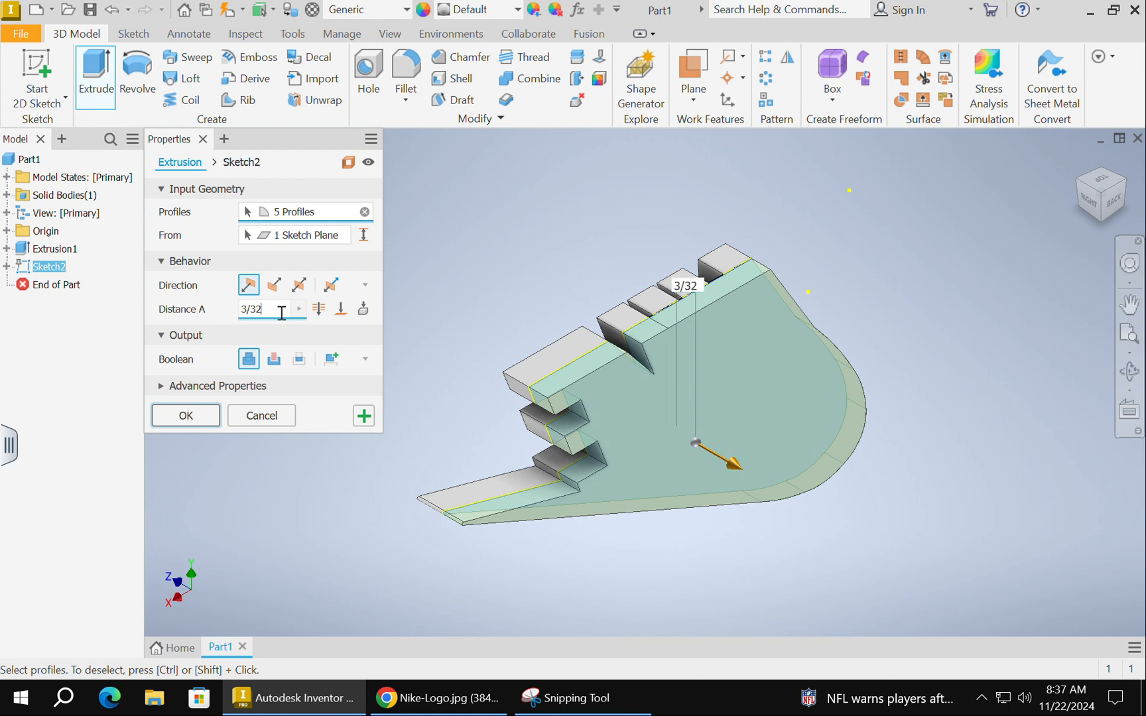
pyautogui.press('Return')
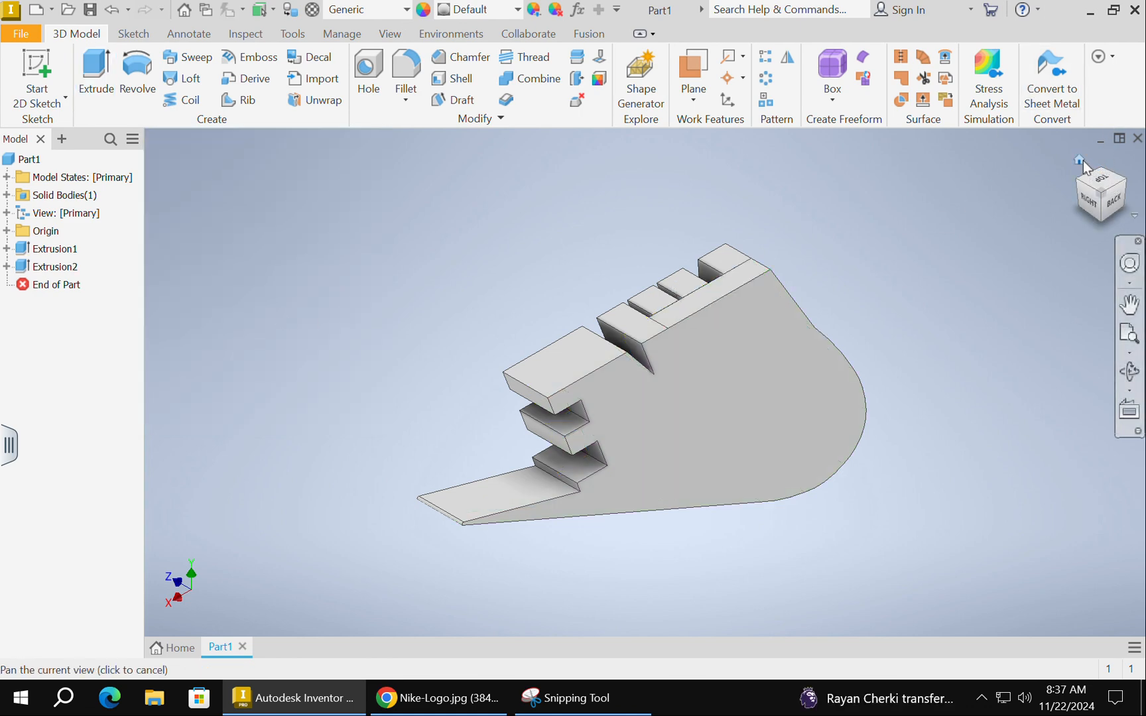
# - Examine the logo with its backing plate from the isometric home view and straight from the front
pyautogui.moveTo(1086, 179); pyautogui.dragTo(1106, 156)
pyautogui.click(1079, 160)
pyautogui.scroll(-3, 549, 272)
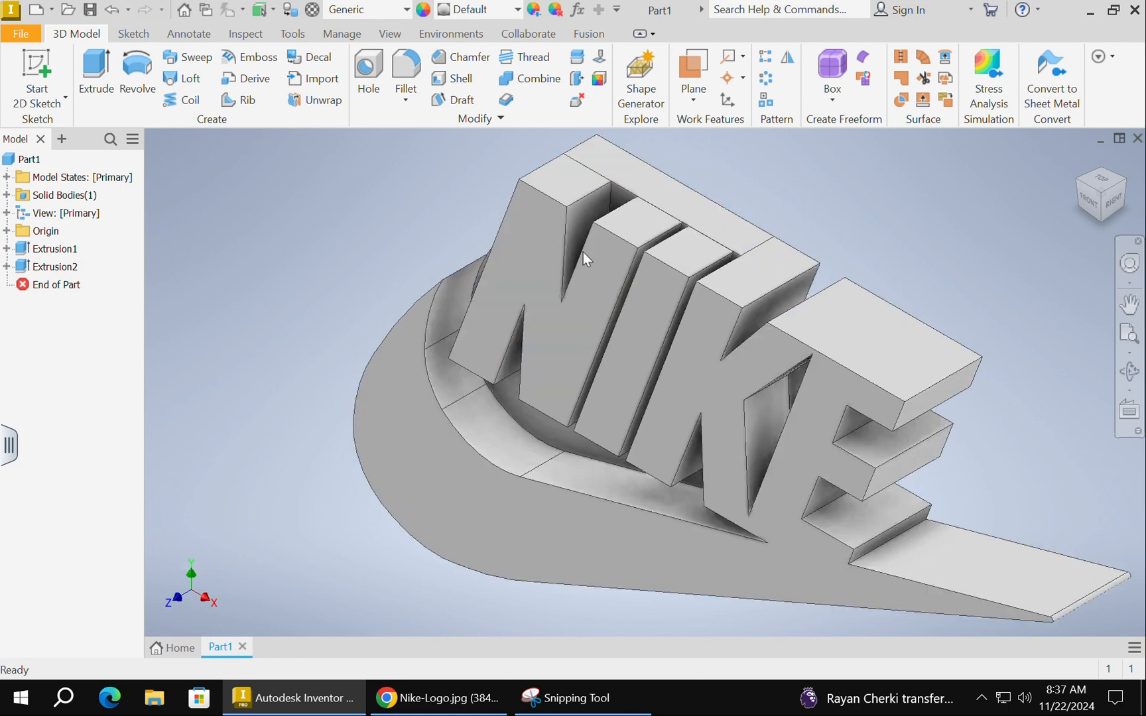
pyautogui.click(1089, 203)
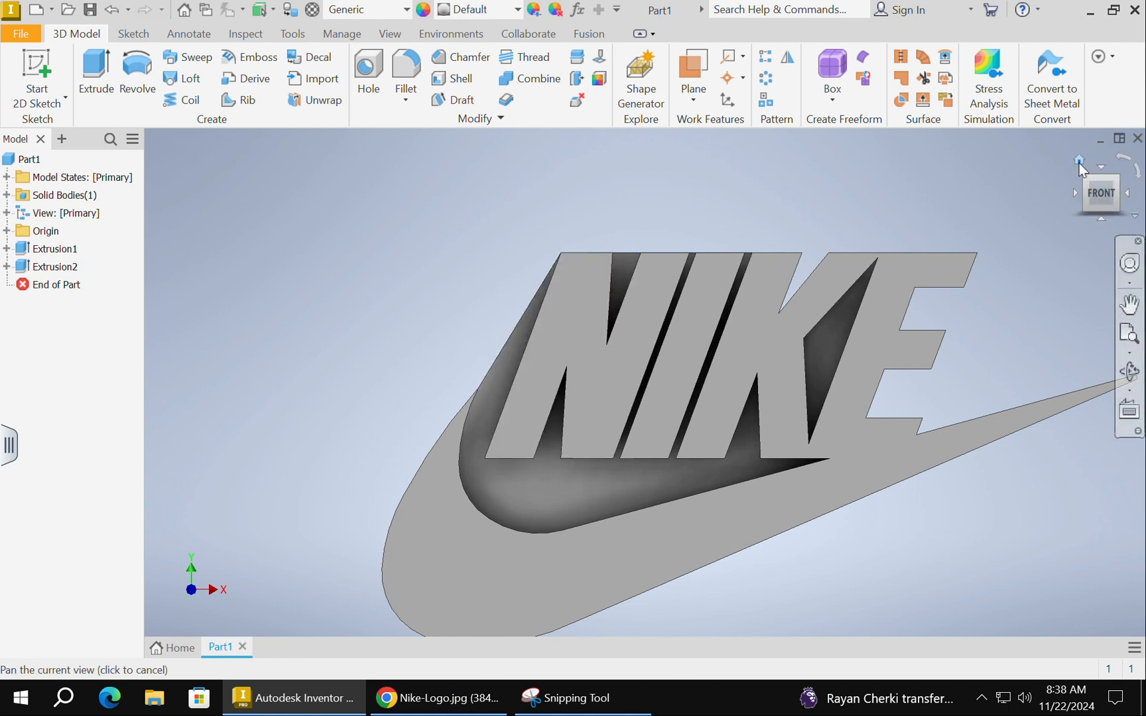
# - Start a sketch on the back face of the backing plate and project the plate's outline into it
pyautogui.click(1078, 161)
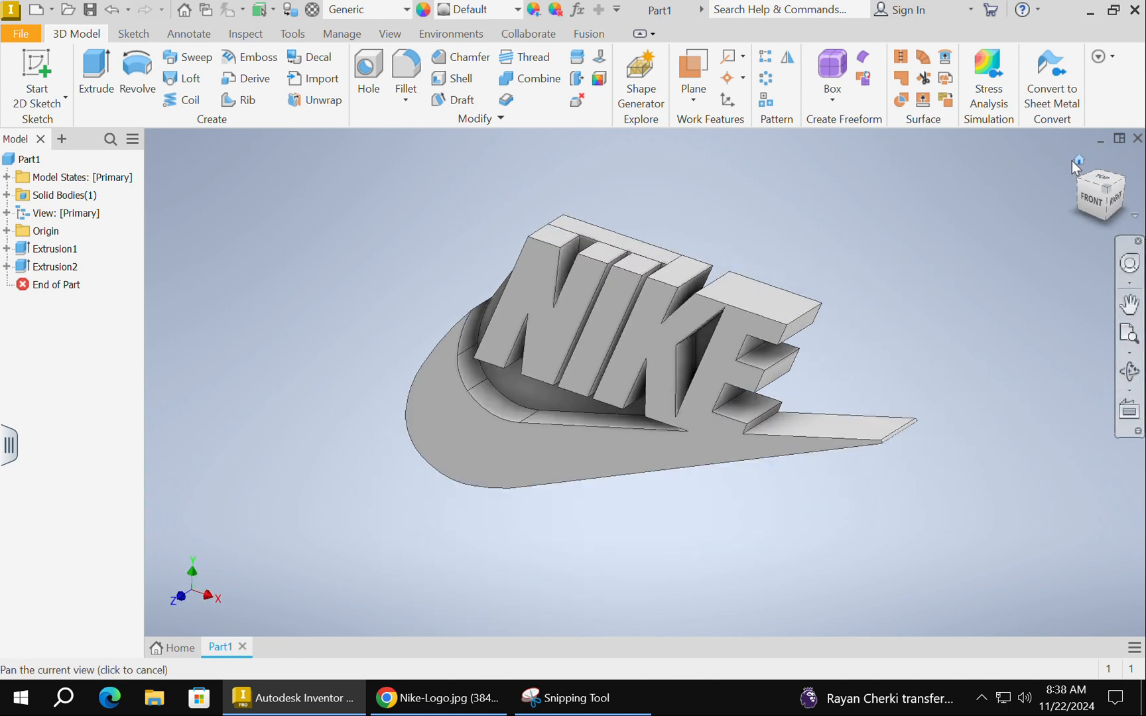
pyautogui.click(1124, 184)
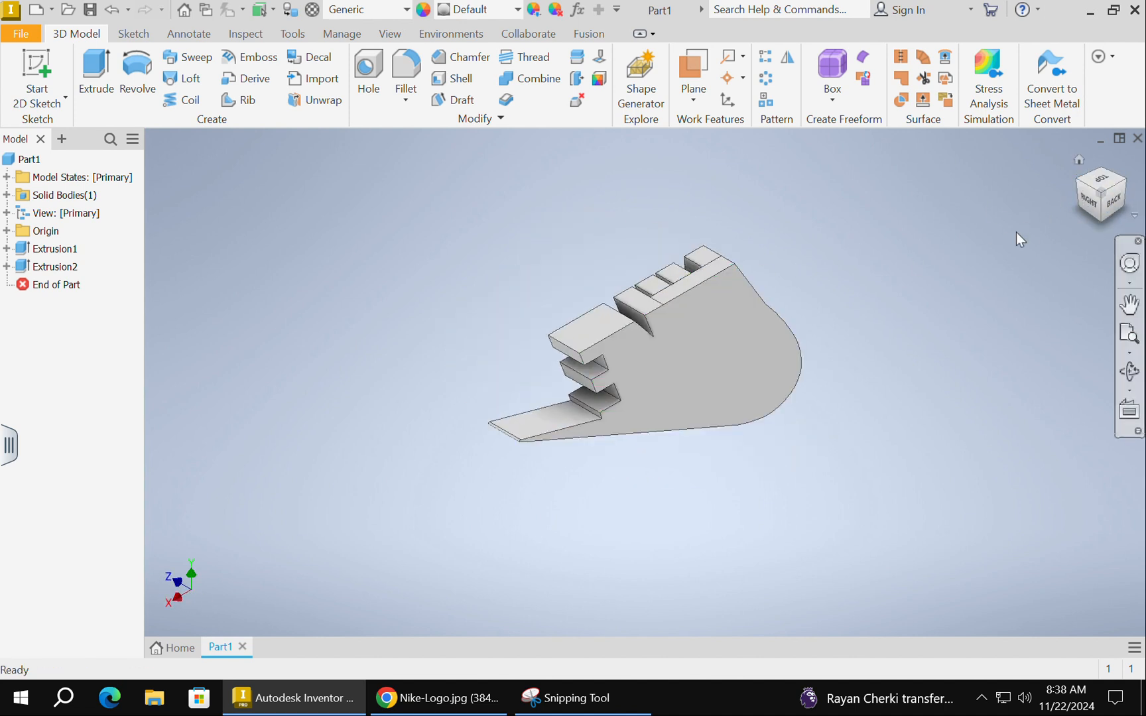
pyautogui.click(1114, 200)
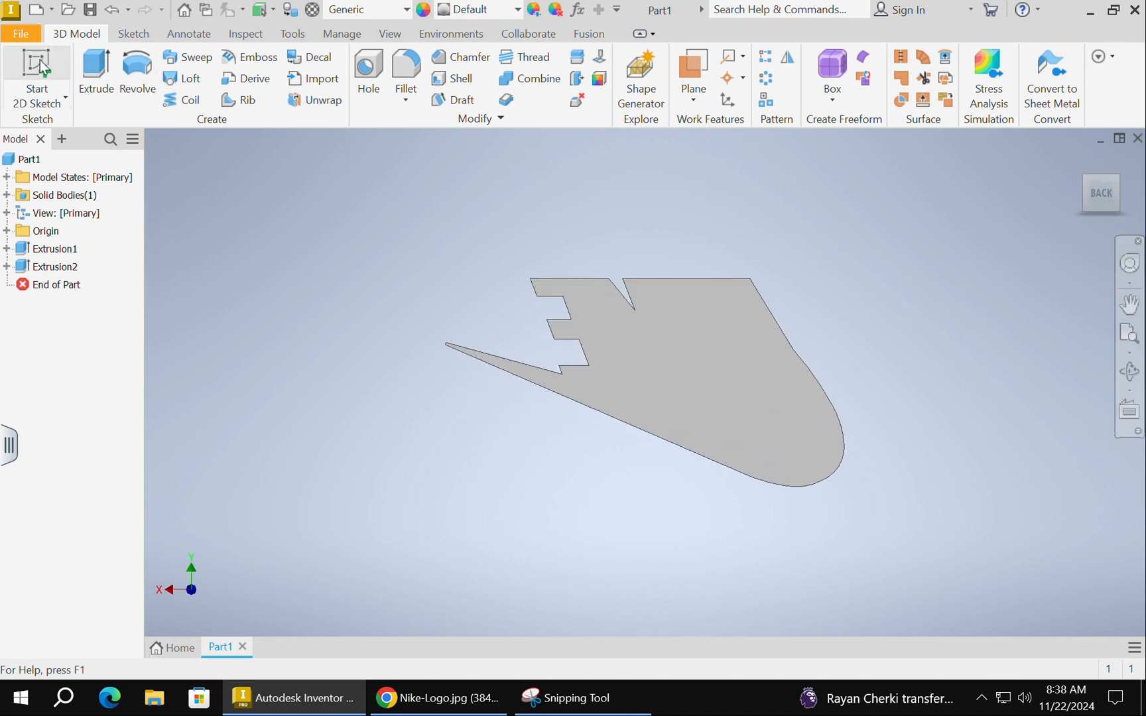
pyautogui.click(56, 71)
pyautogui.click(775, 422)
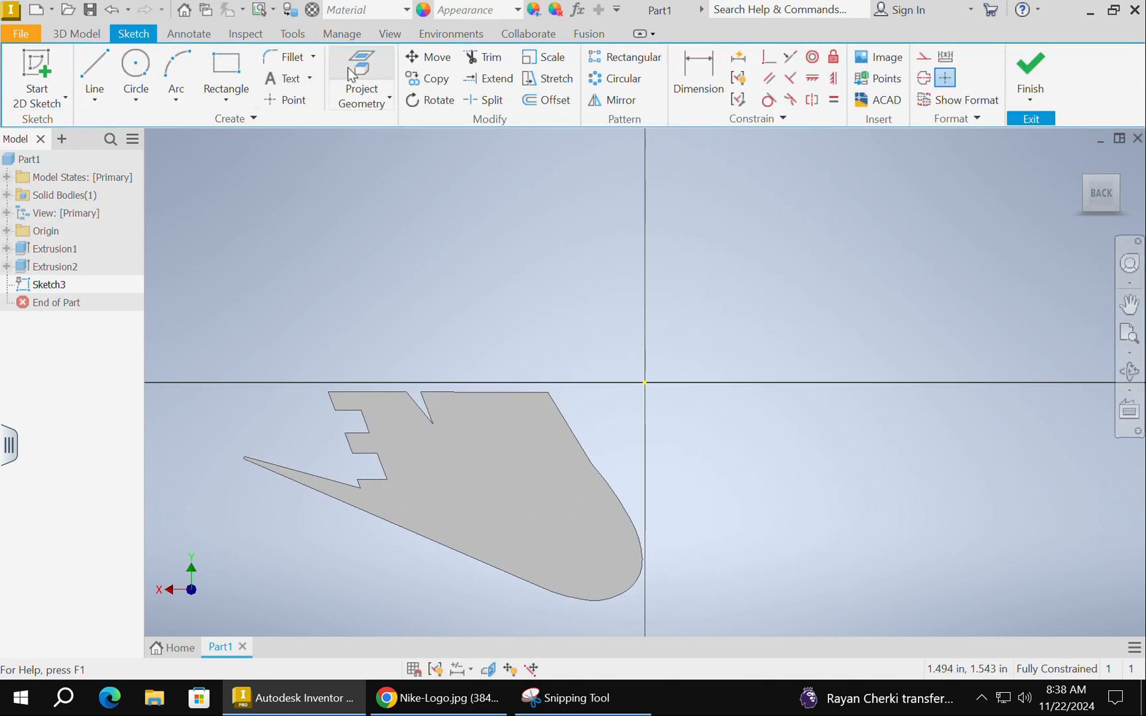
pyautogui.click(361, 78)
pyautogui.click(576, 553)
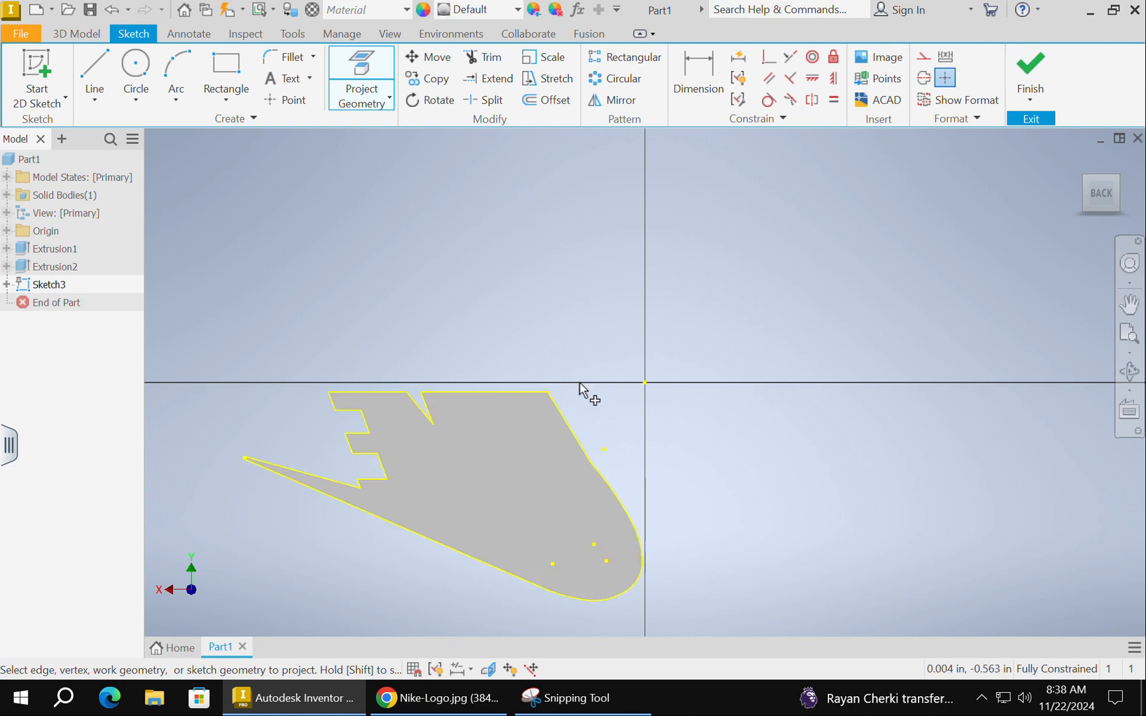
# - Draw a shallow three-point arc from the N's outer upper corner to the swoosh's rounded outer edge, finishing the sketch
pyautogui.click(175, 72)
pyautogui.click(548, 392)
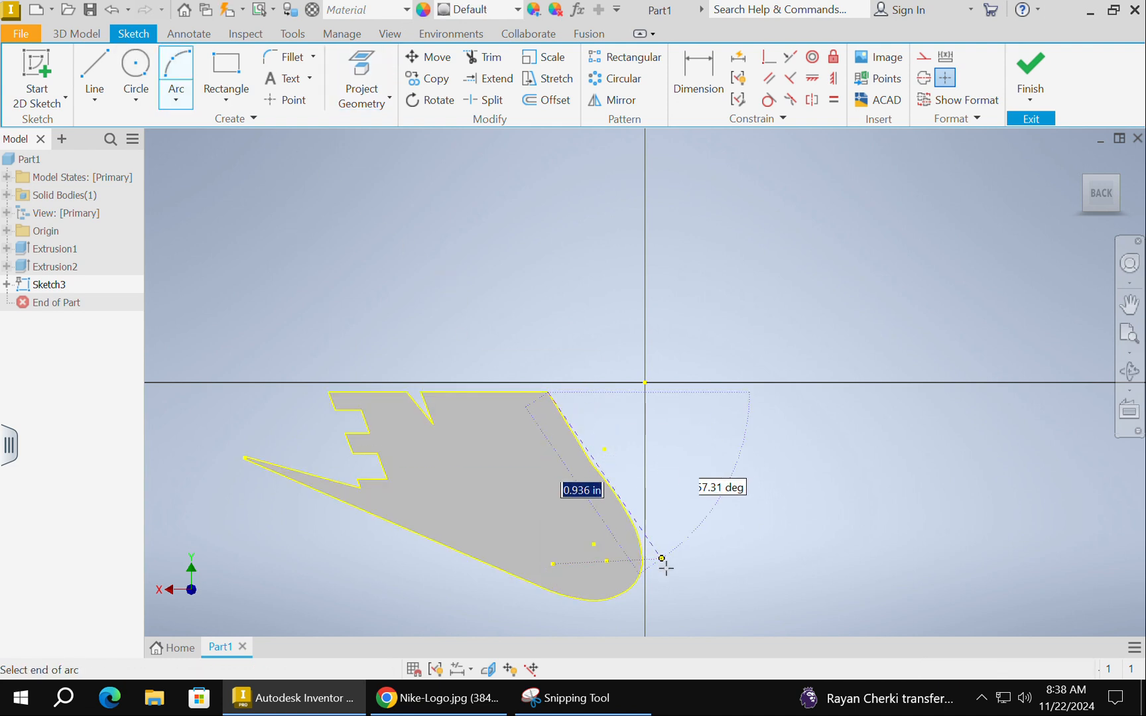
pyautogui.click(642, 557)
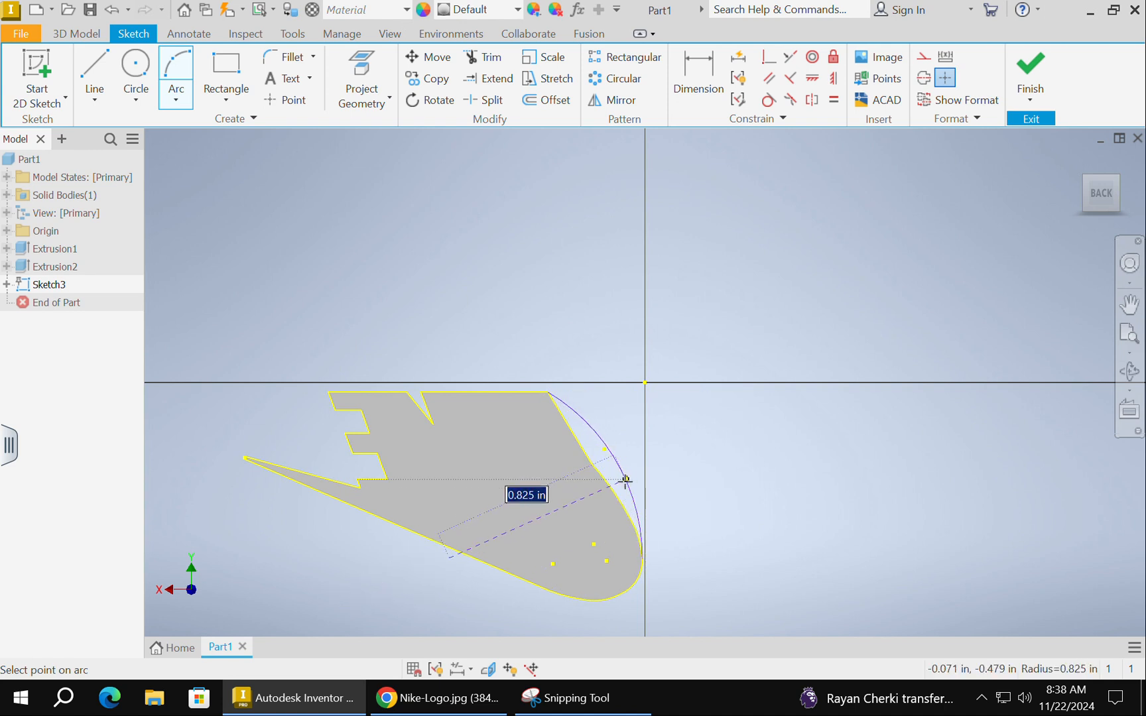
pyautogui.click(621, 479)
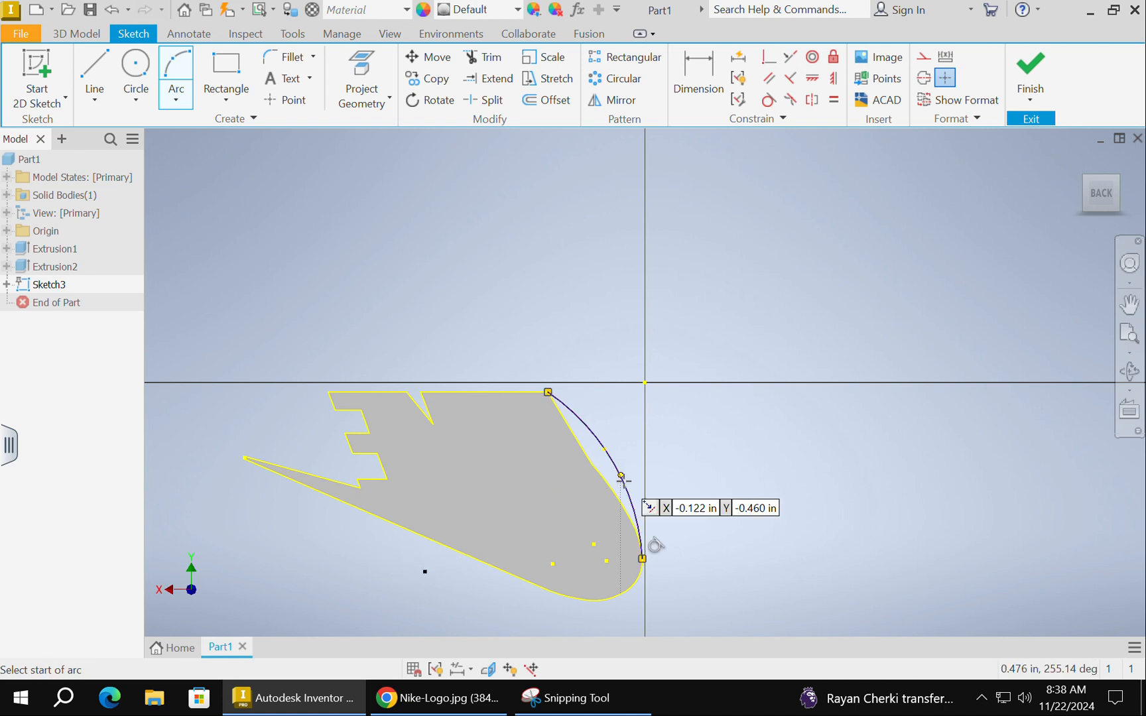
pyautogui.press('Escape')
pyautogui.scroll(3, 619, 483)
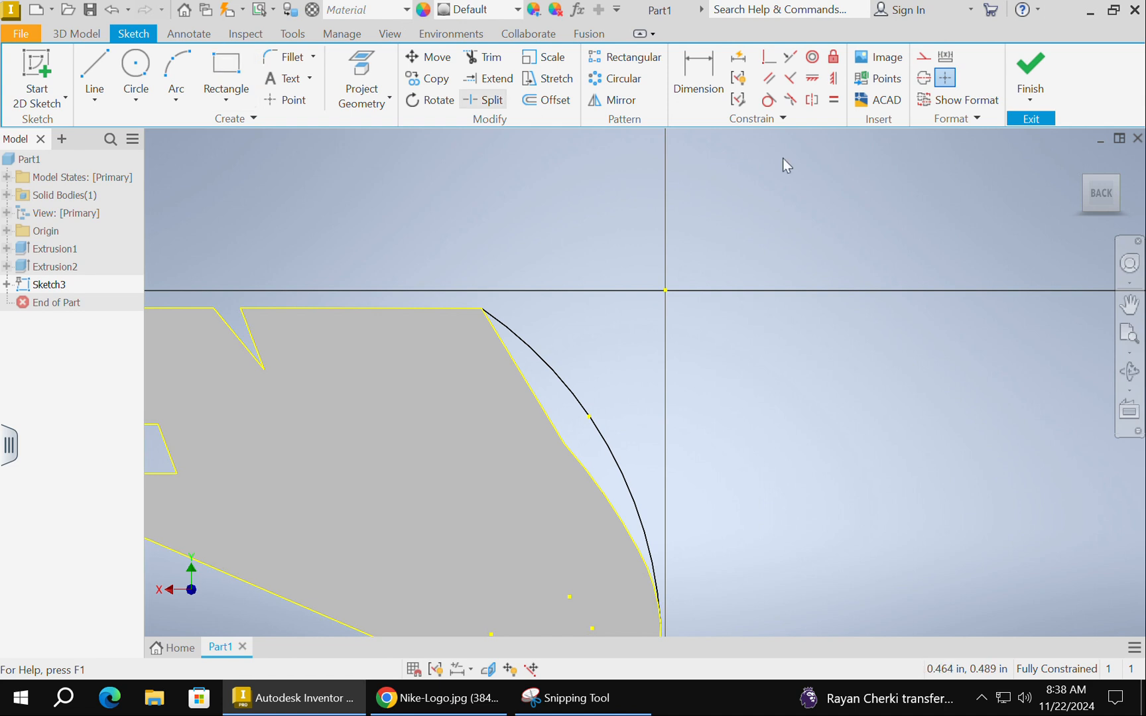
pyautogui.click(1030, 71)
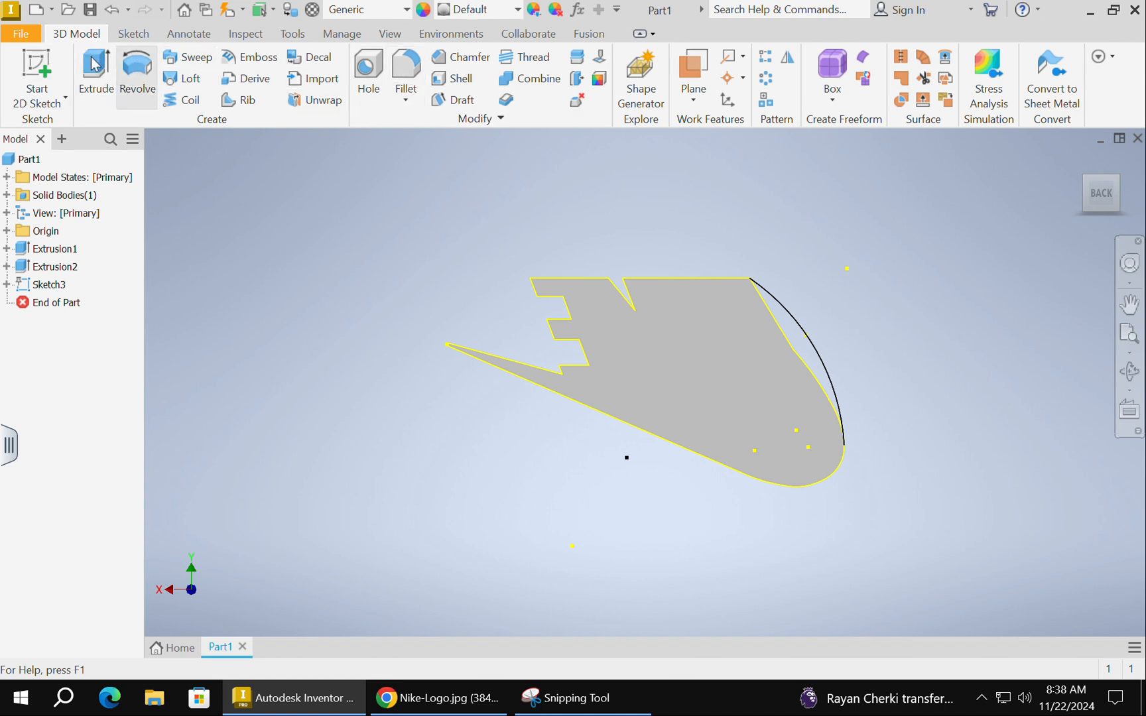
# - Reopen the back-face sketch and delete the shallow arc beside the N and swoosh
pyautogui.click(49, 284)
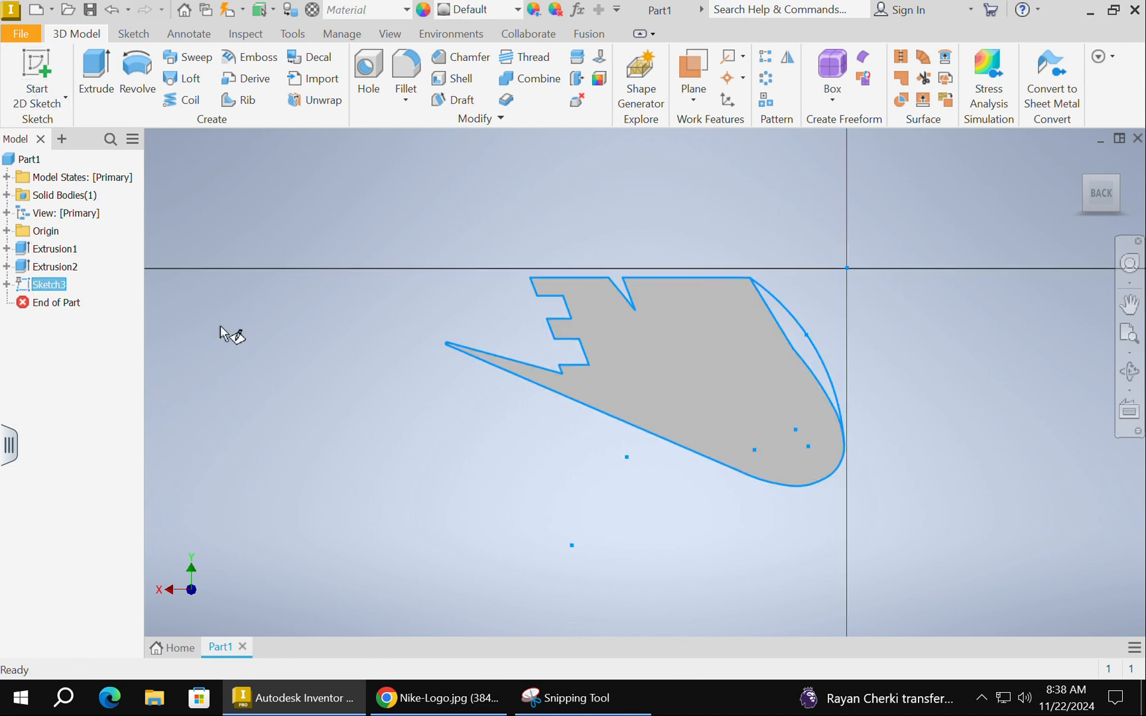
pyautogui.moveTo(992, 312); pyautogui.dragTo(842, 336, button='middle')
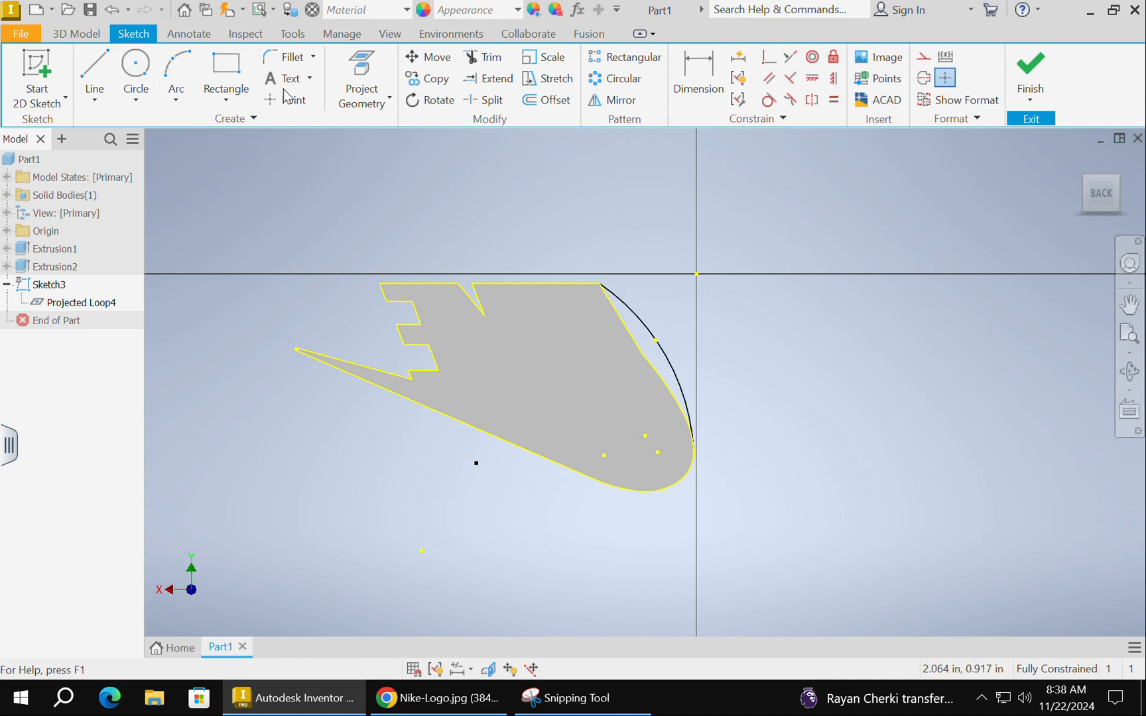
pyautogui.click(176, 70)
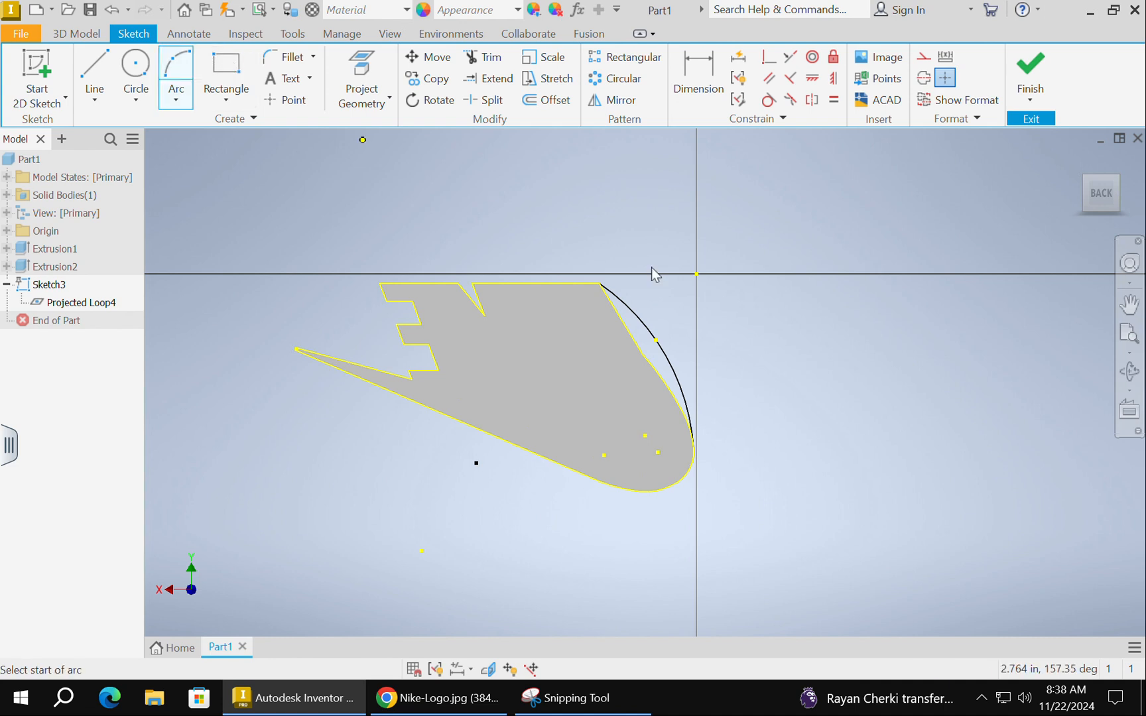
pyautogui.press('Escape')
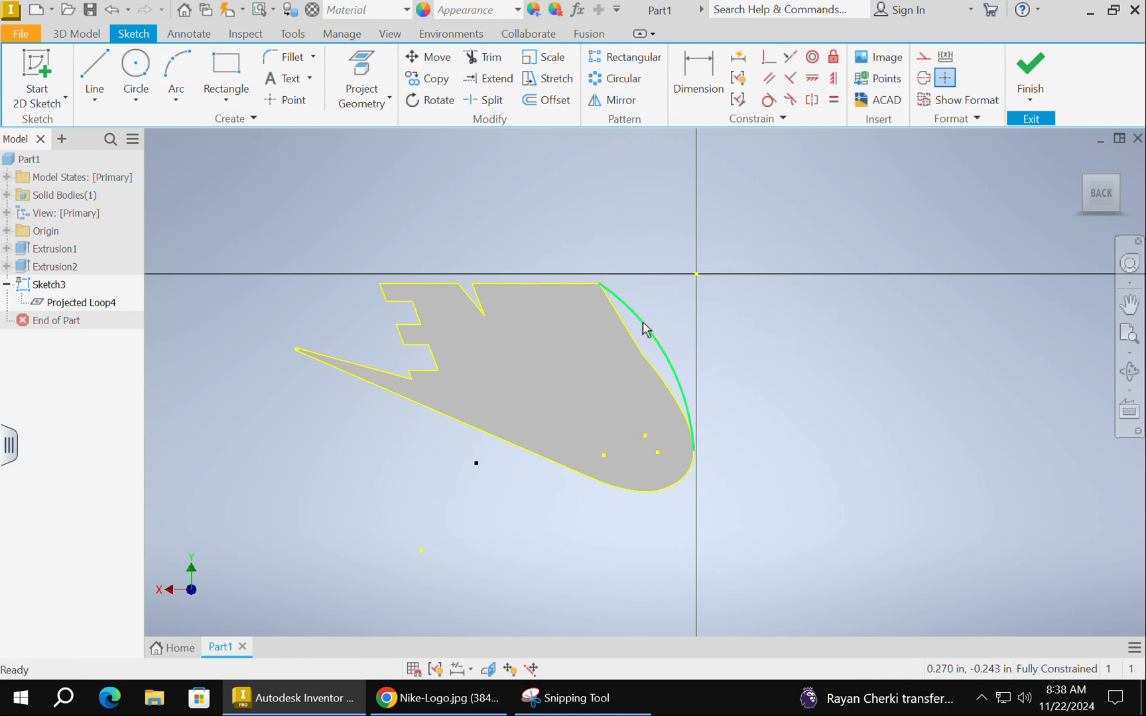
pyautogui.press('Delete')
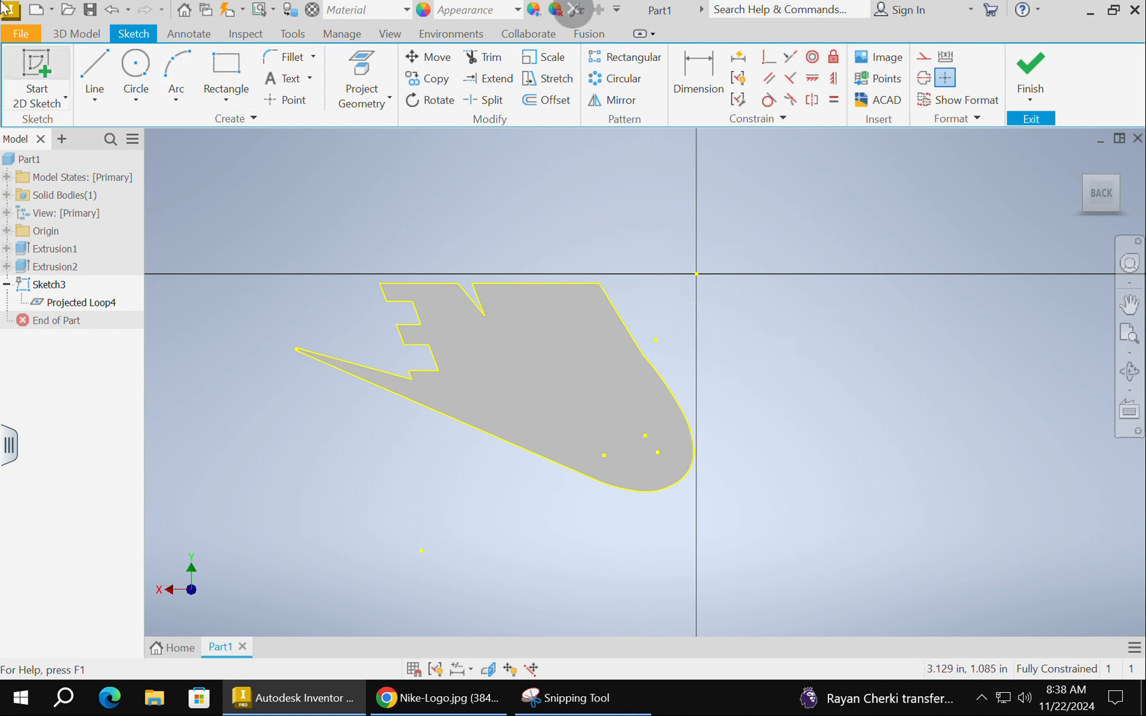
# - Draw a wider-bulging three-point arc from the N's outer upper corner to the swoosh's rounded outer edge
pyautogui.click(178, 66)
pyautogui.click(600, 284)
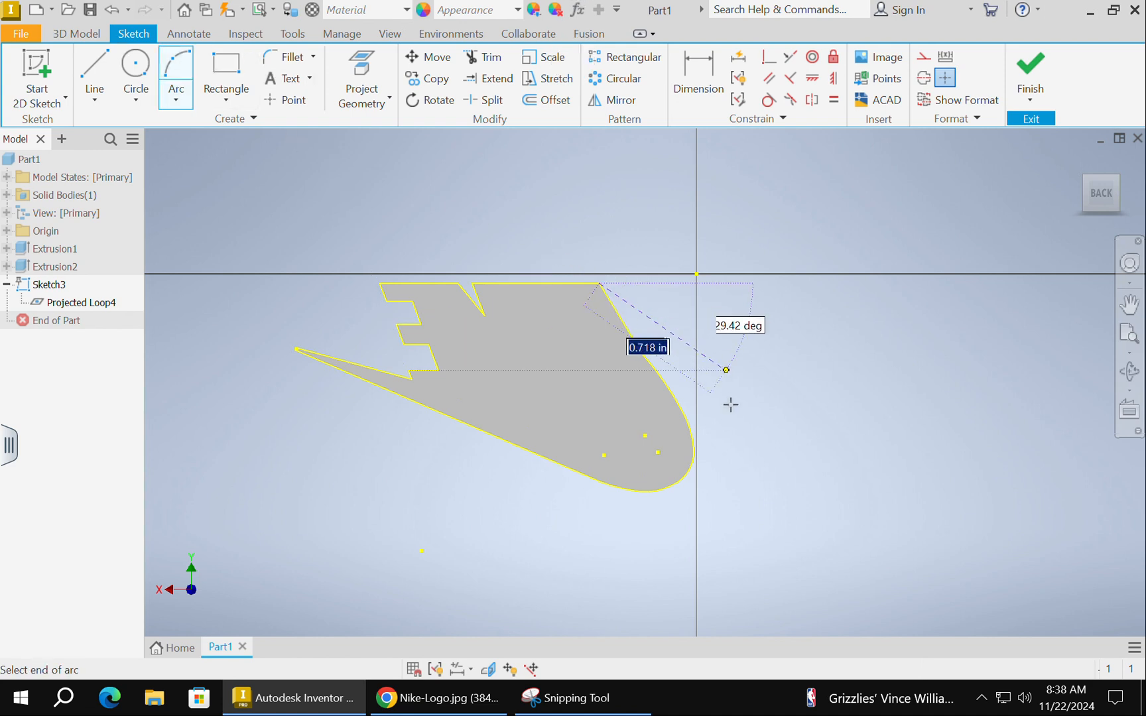
pyautogui.click(694, 450)
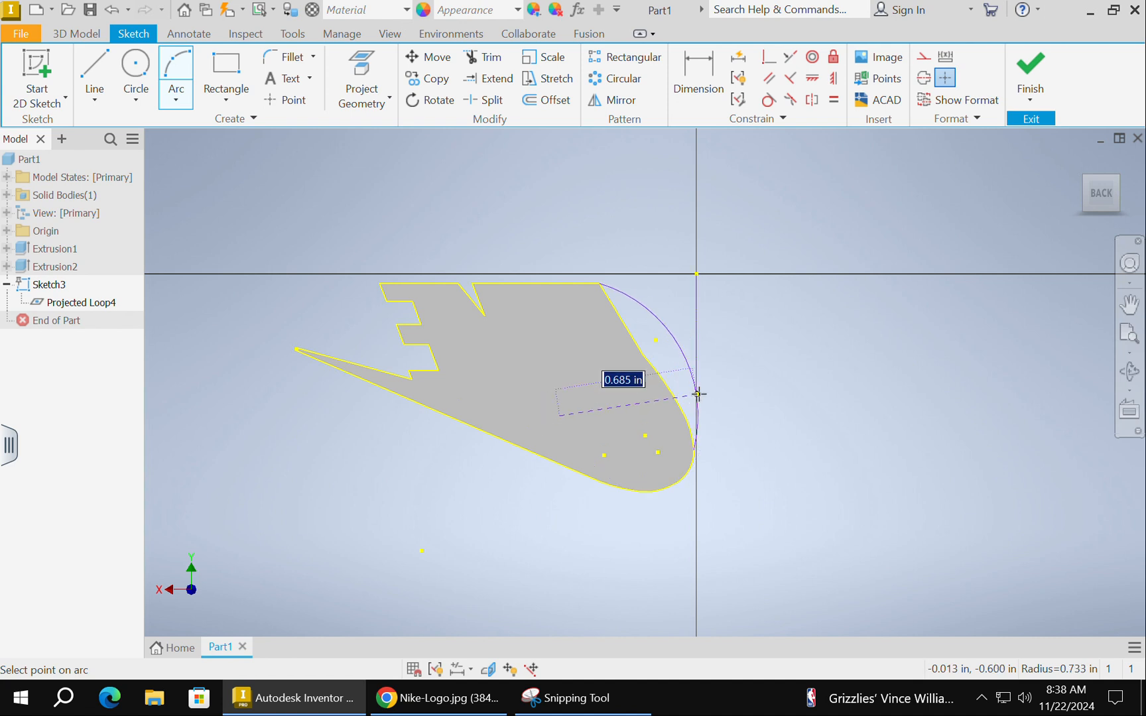
pyautogui.click(693, 380)
pyautogui.press('Escape')
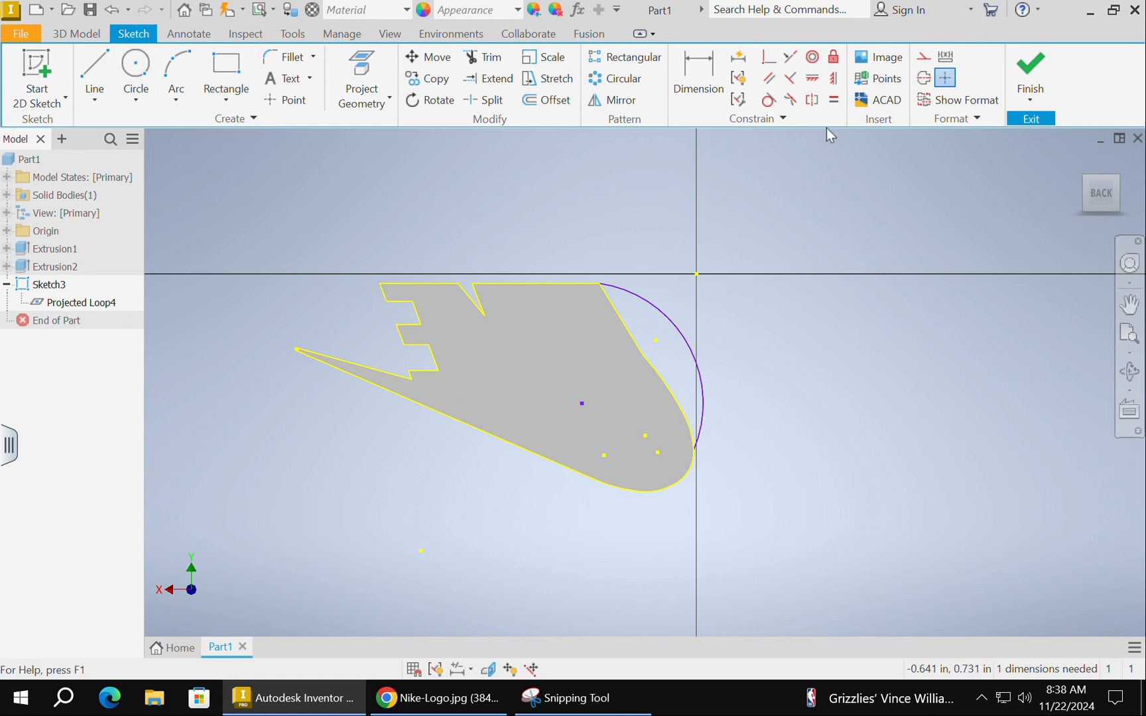
# - Place a sketch point between the bulging arc and the plate's edge as the centre for a keychain hole
pyautogui.click(150, 92)
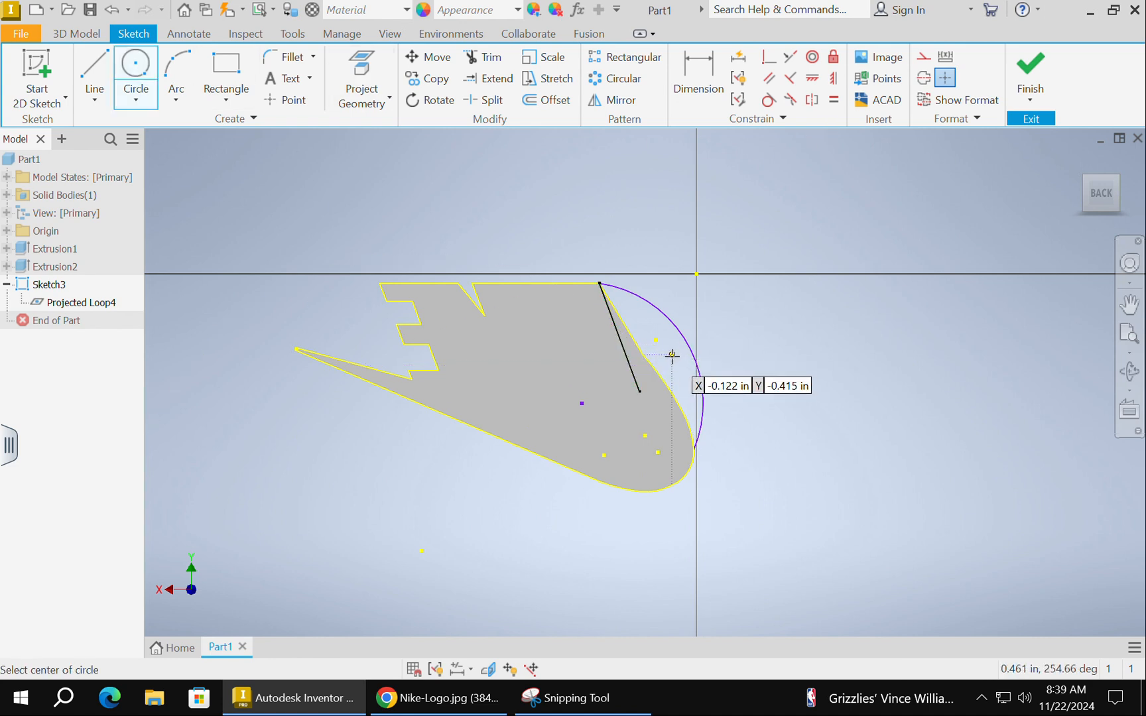
pyautogui.click(290, 100)
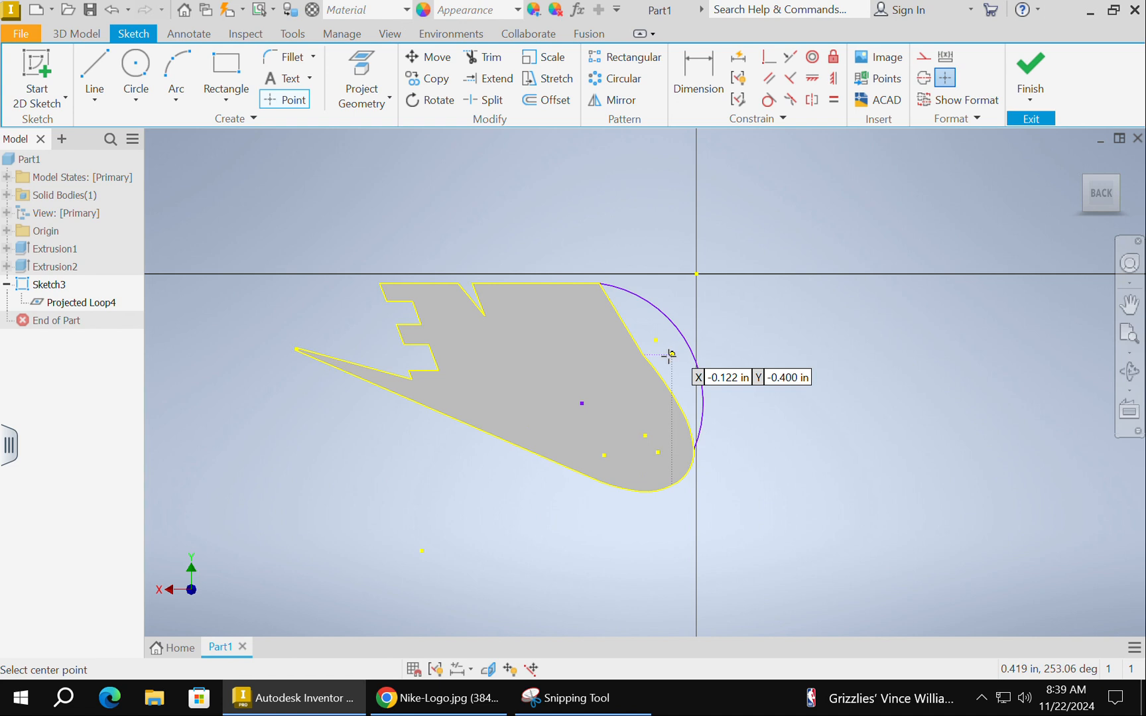
pyautogui.click(664, 354)
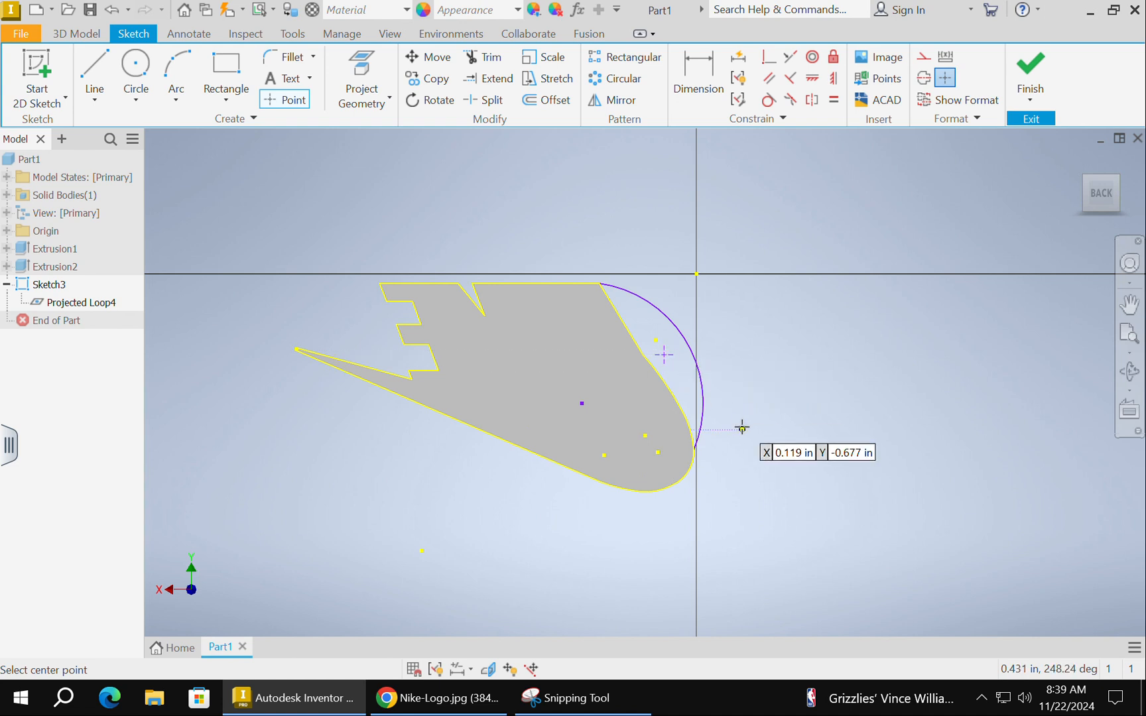
pyautogui.press('Escape')
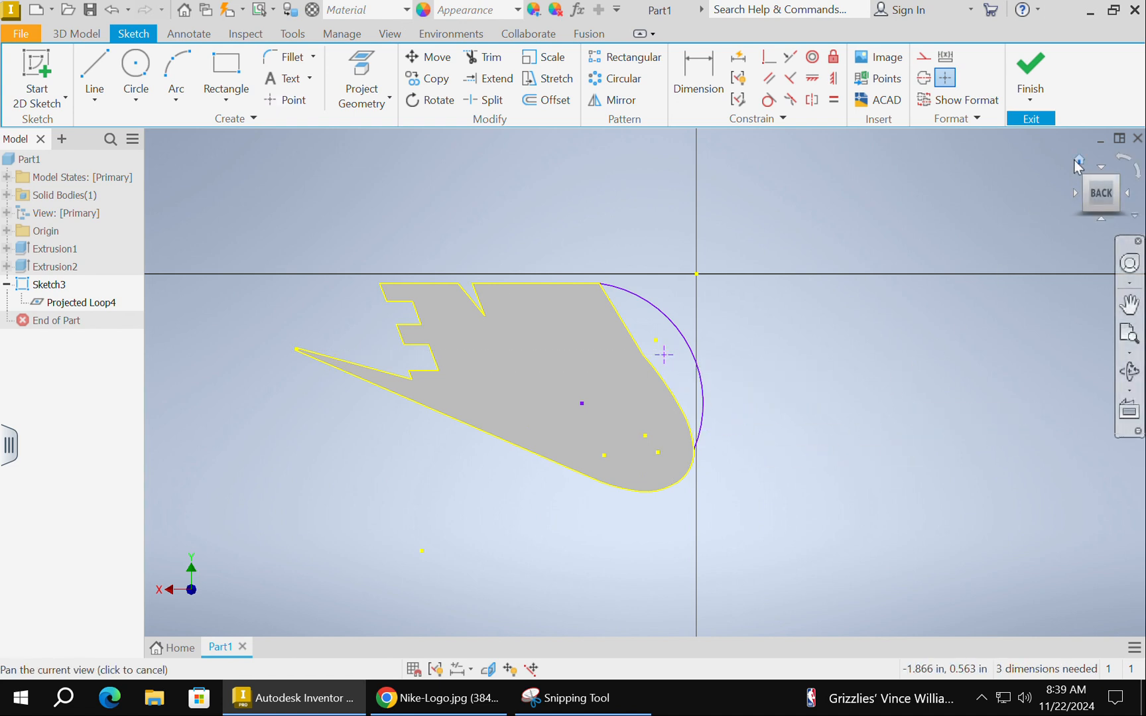
# - Extrude the region enclosed by the arc up to the backing plate's front face and join it to the body
pyautogui.click(1076, 162)
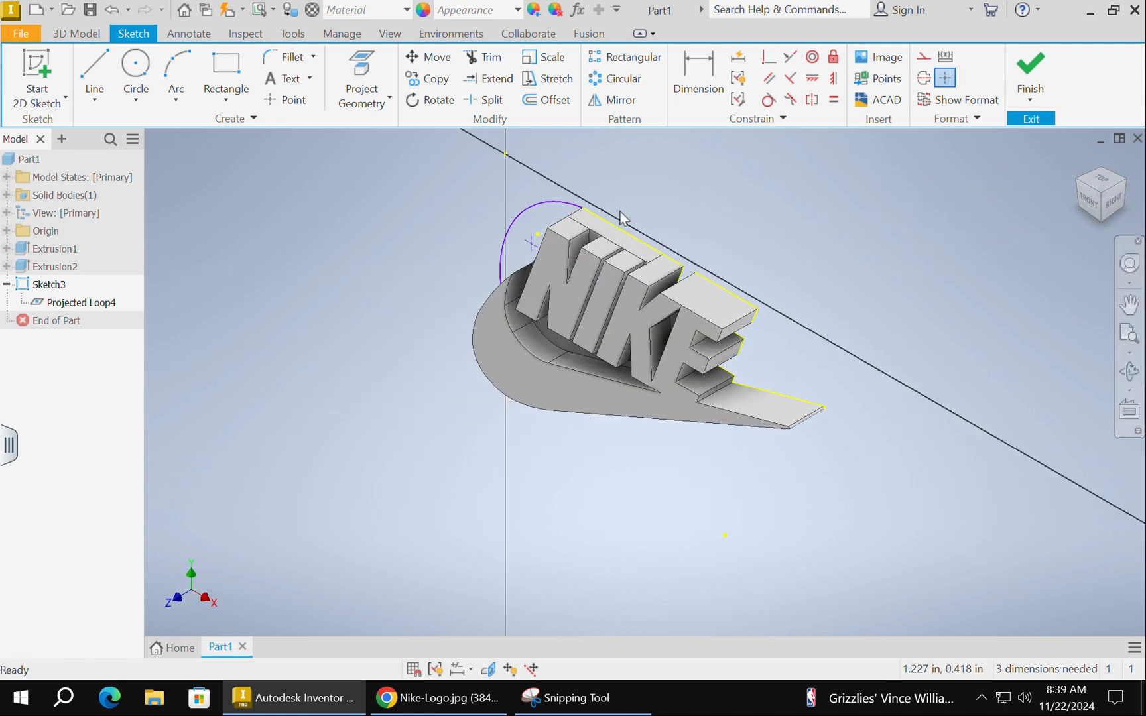
pyautogui.click(1079, 185)
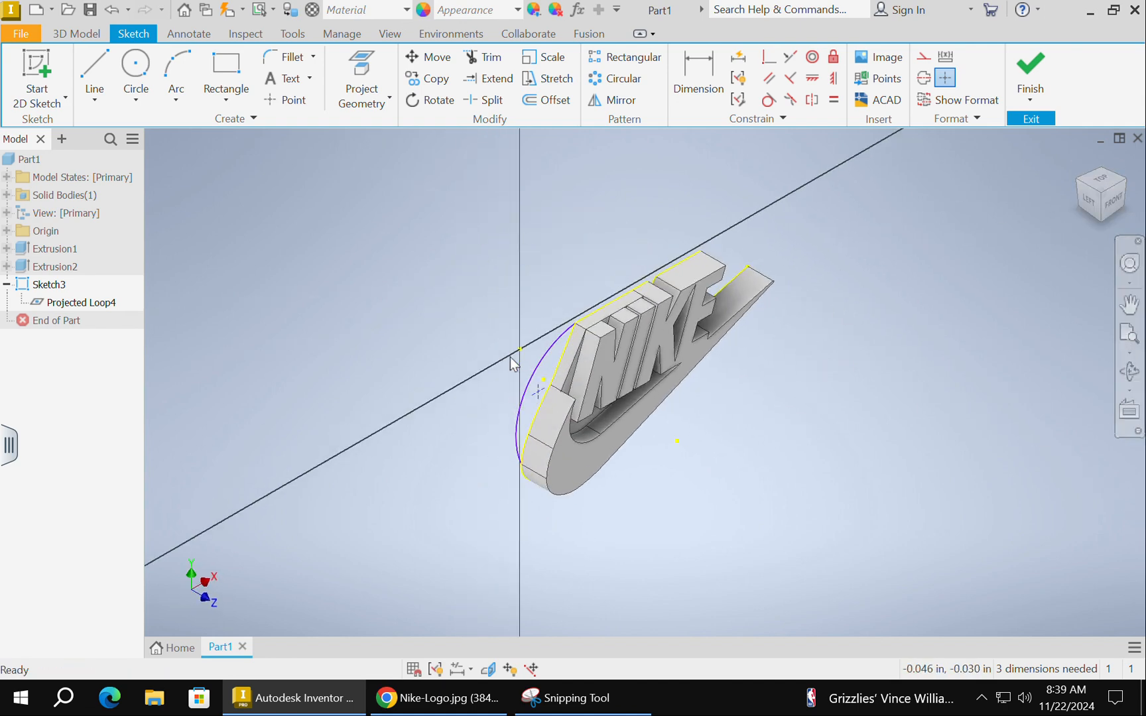
pyautogui.click(100, 34)
pyautogui.scroll(2, 540, 385)
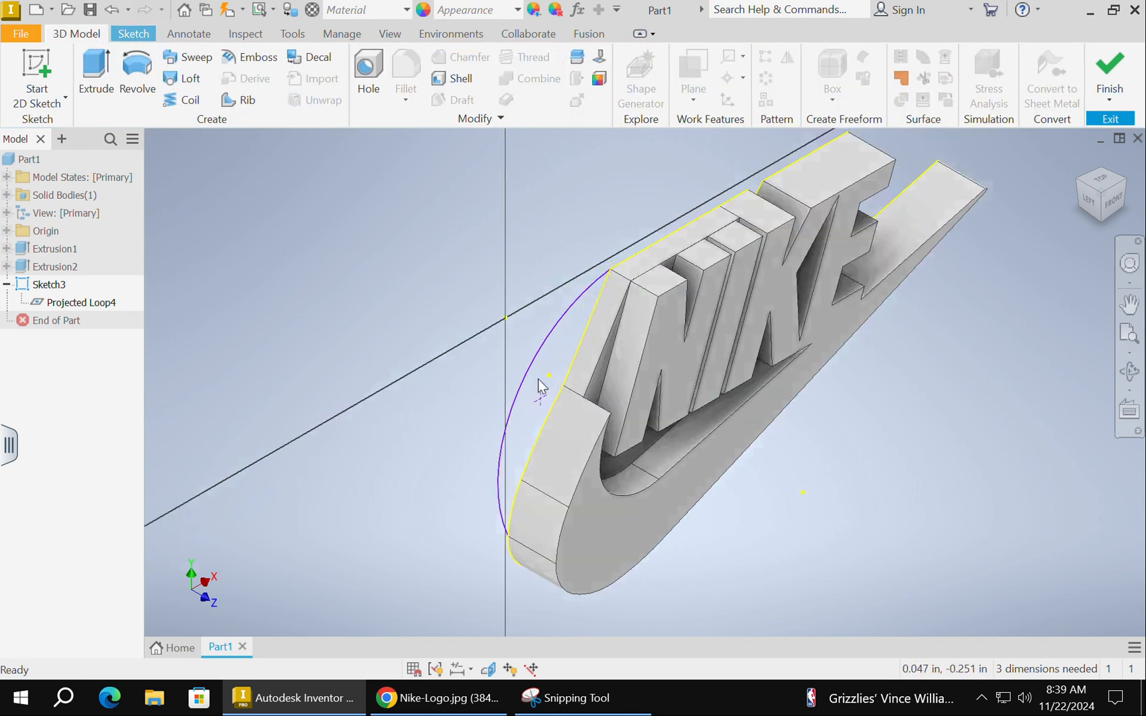
pyautogui.click(98, 66)
pyautogui.click(534, 431)
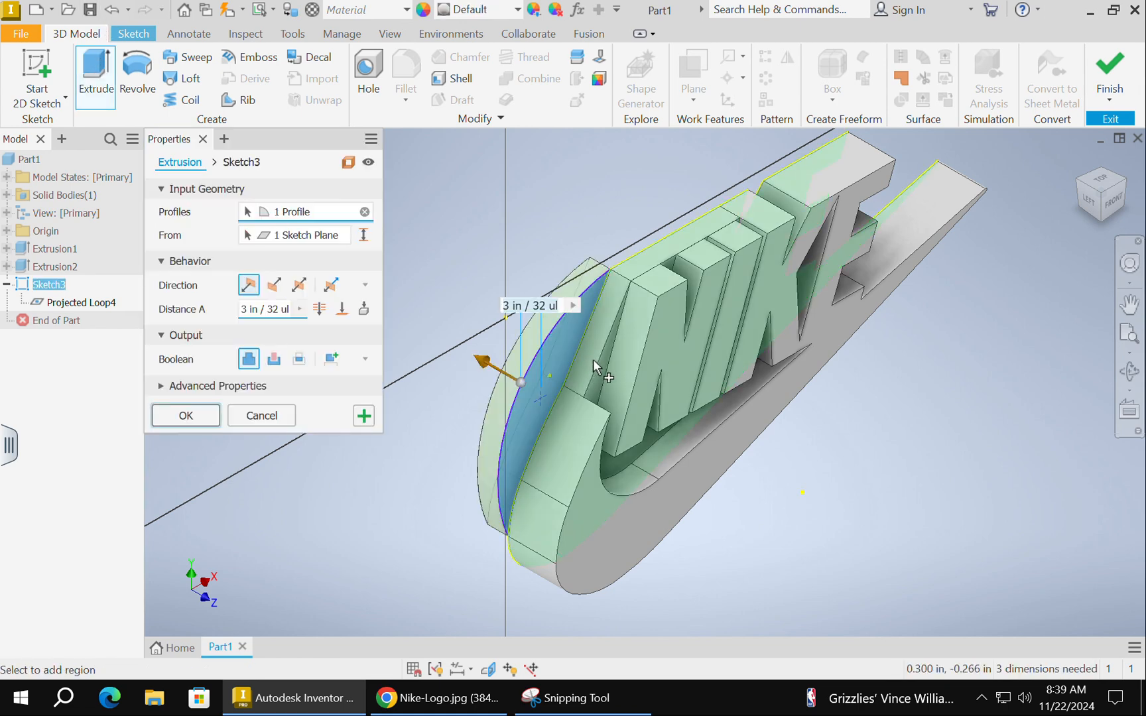
pyautogui.click(341, 309)
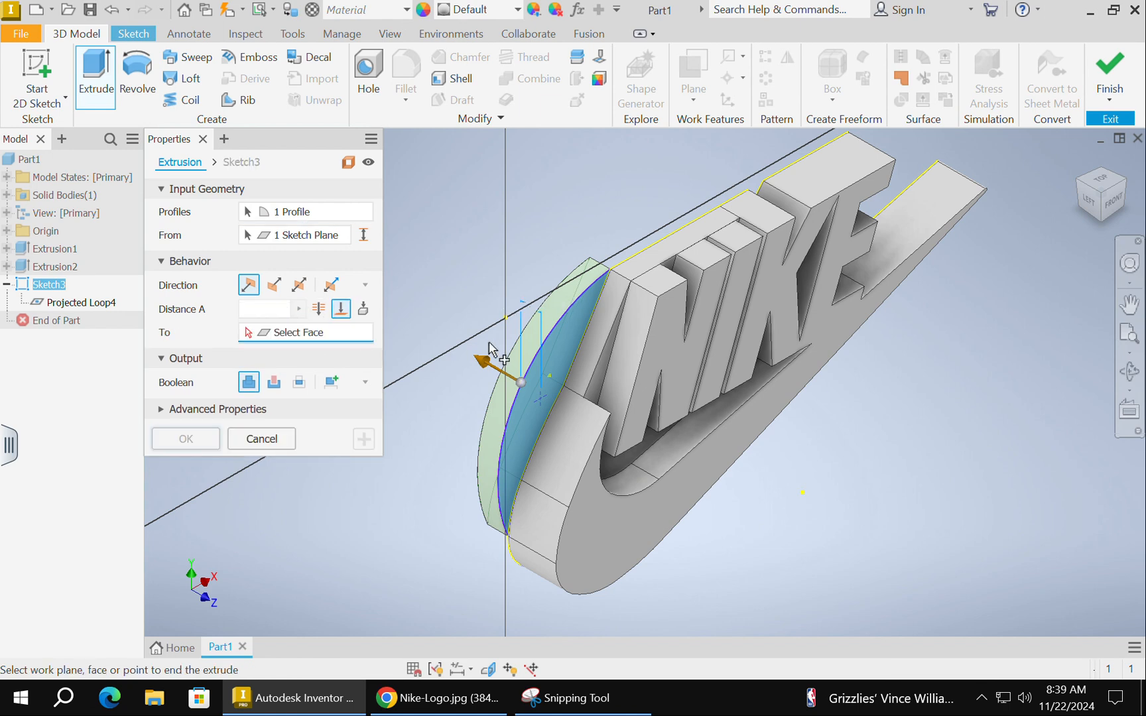
pyautogui.click(597, 375)
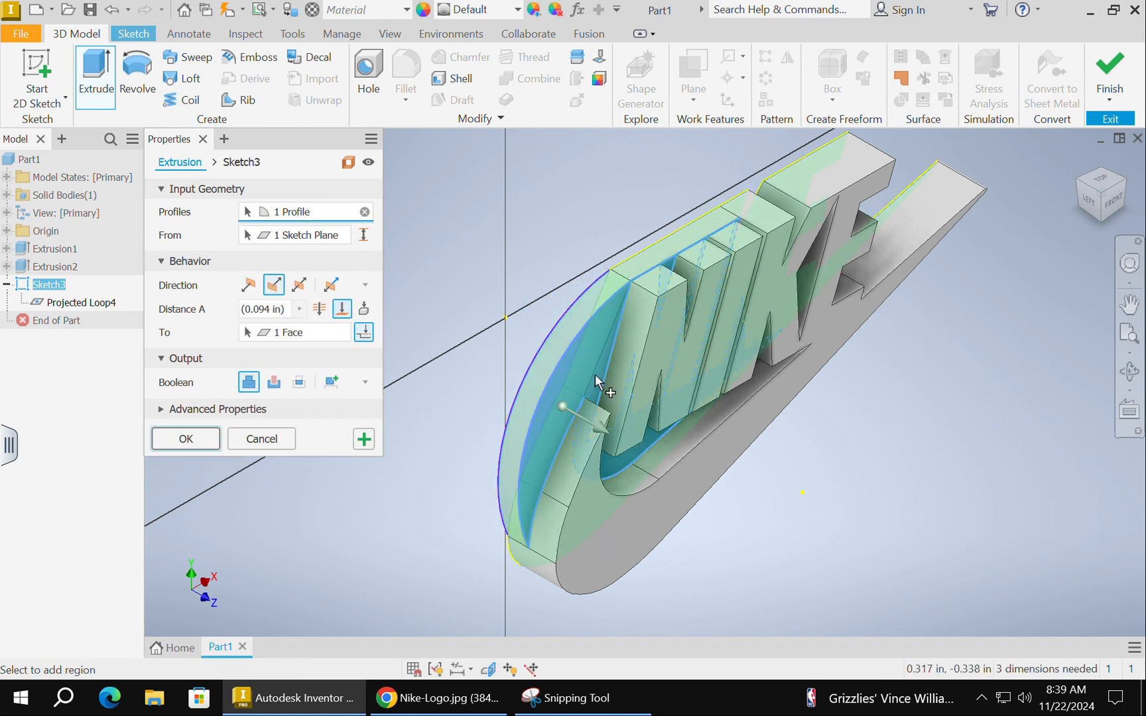
pyautogui.click(188, 437)
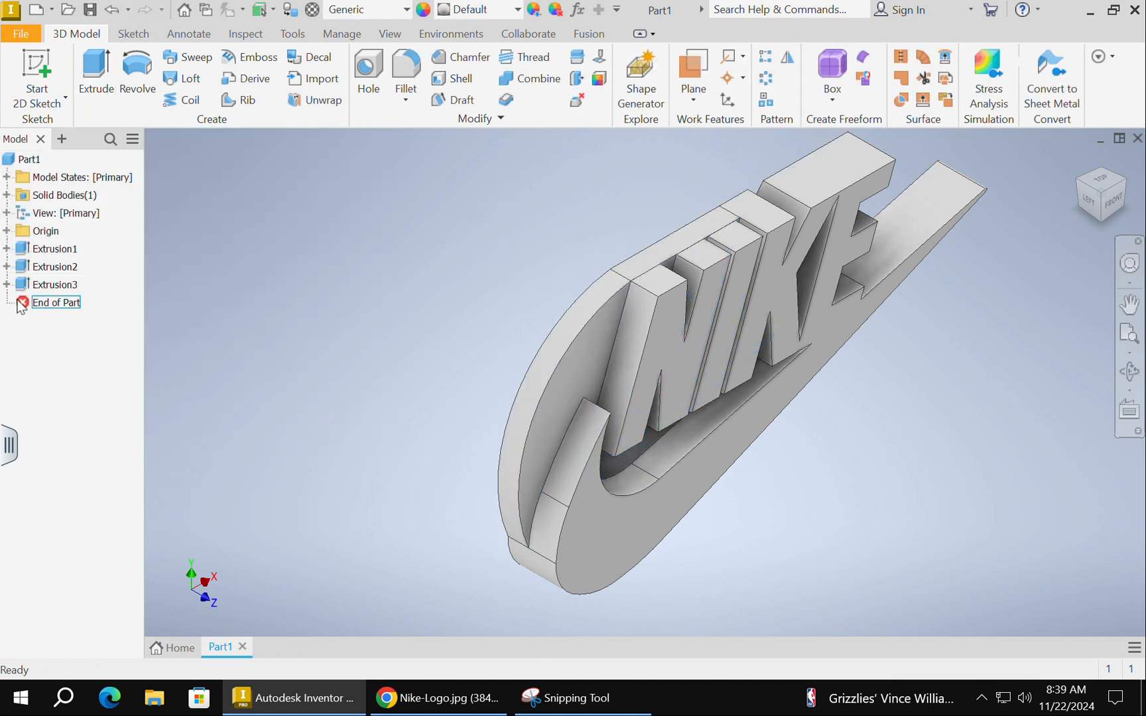
# - Make the sketch used by the last extrusion visible
pyautogui.click(7, 284)
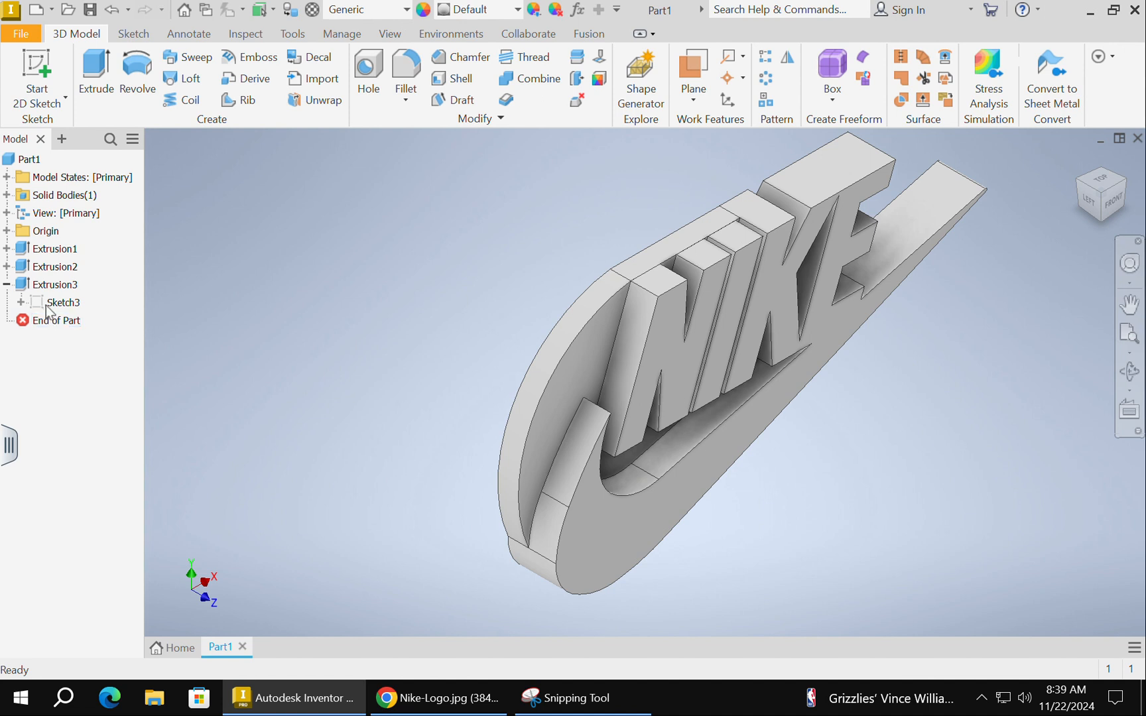
pyautogui.rightClick(45, 305)
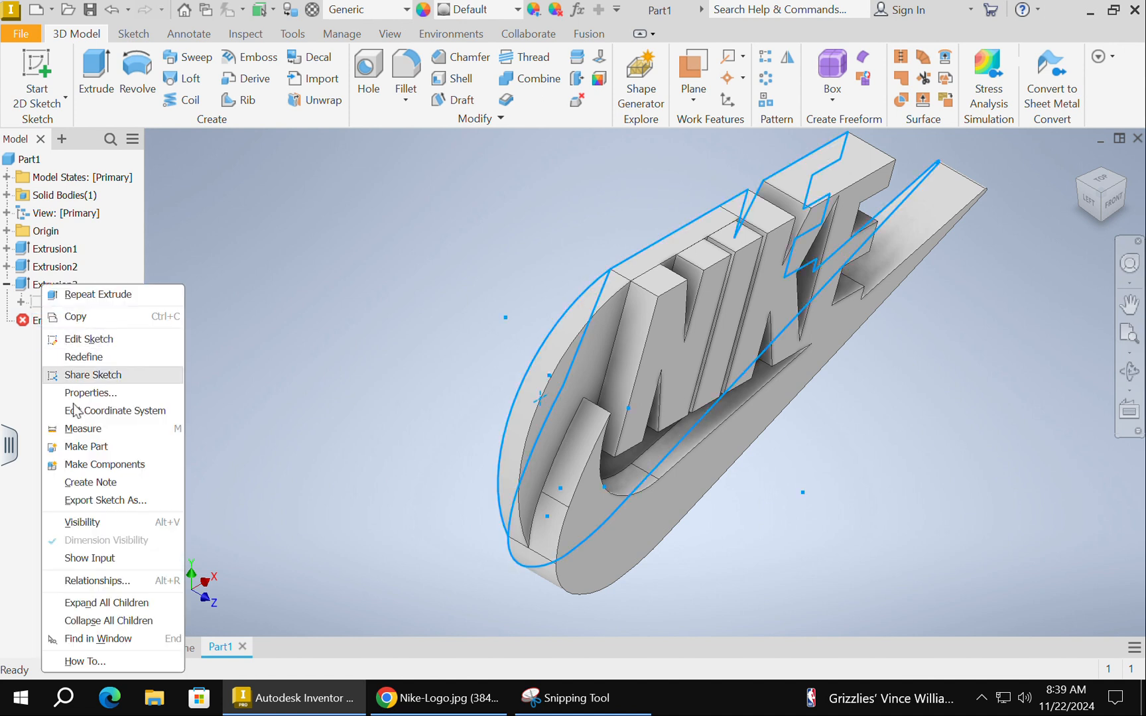
pyautogui.click(91, 520)
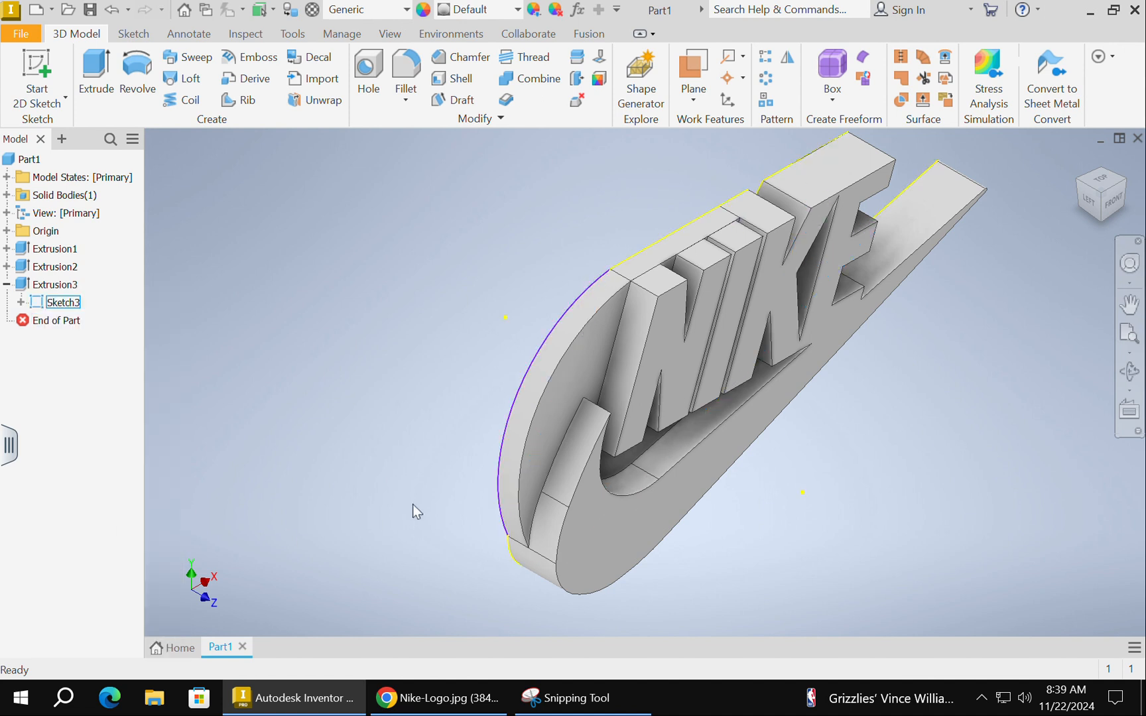
# - Add a simple through-all hole of 0.125 in diameter at the sketch point in the curved tab
pyautogui.click(1078, 186)
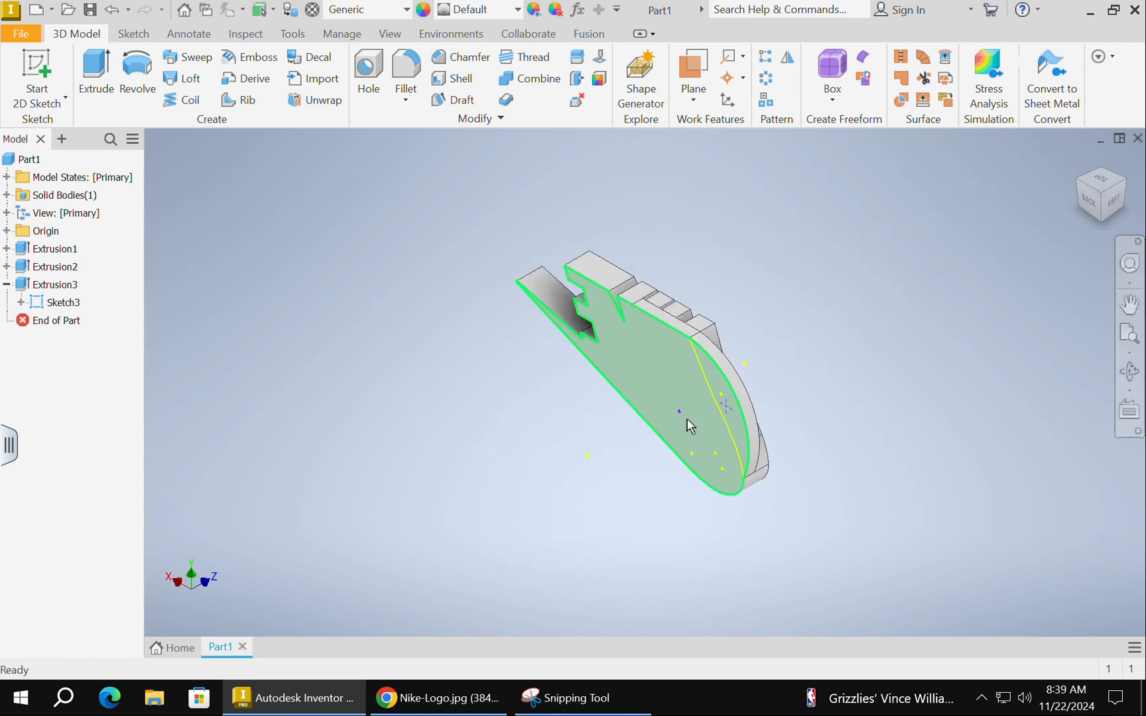
pyautogui.scroll(5, 761, 397)
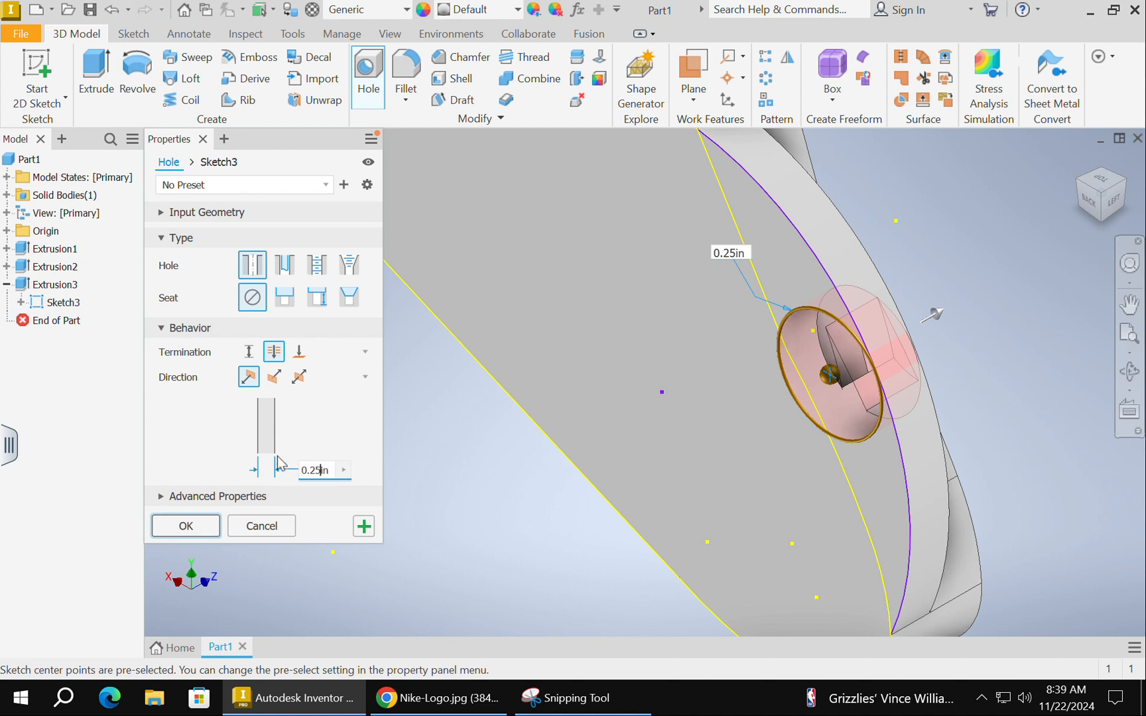
pyautogui.press('BackSpace')
pyautogui.press('BackSpace')
pyautogui.press('BackSpace')
pyautogui.press('BackSpace')
pyautogui.write('.')
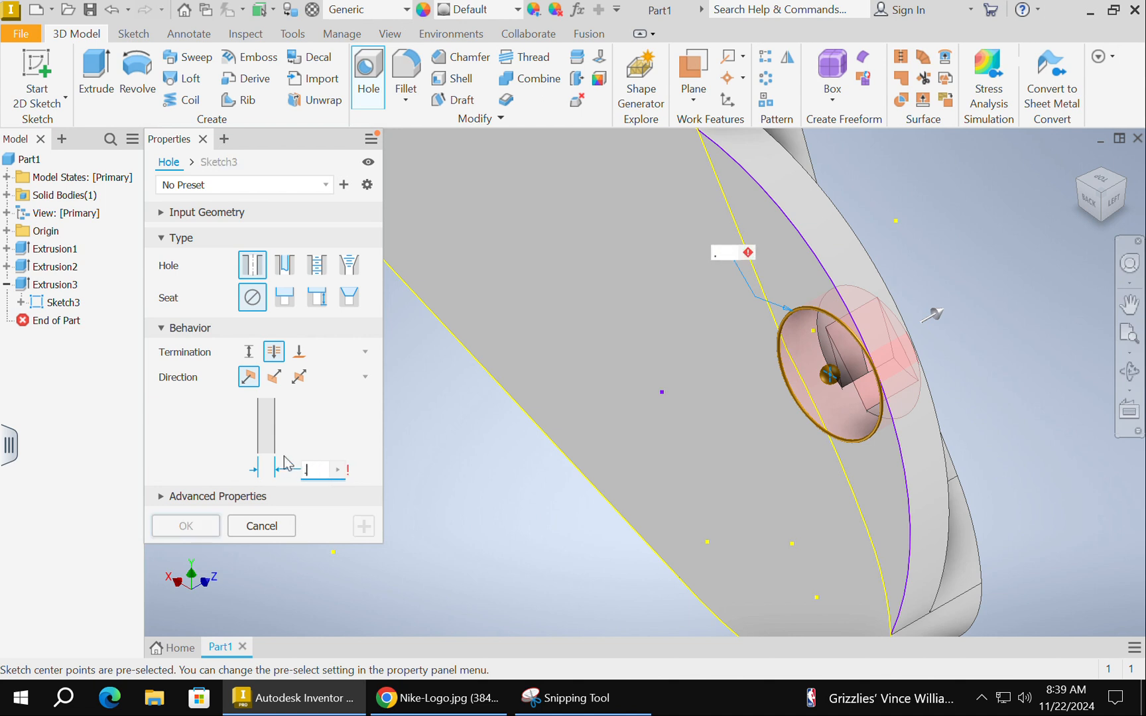
pyautogui.write('125')
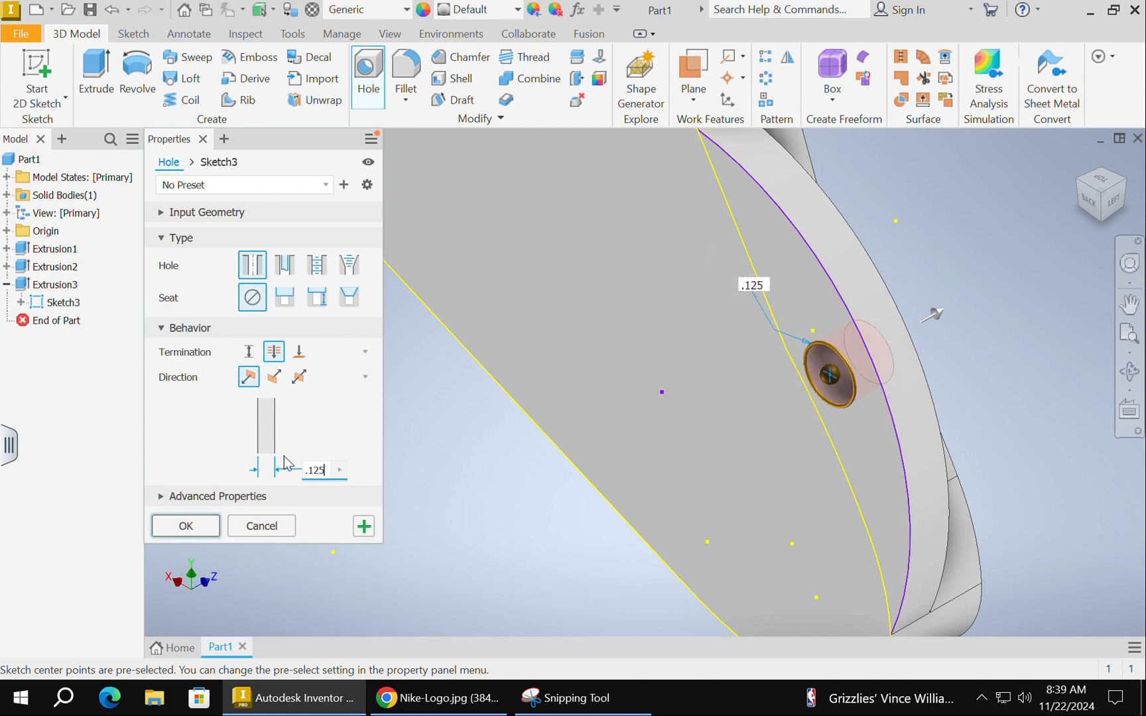
pyautogui.press('Return')
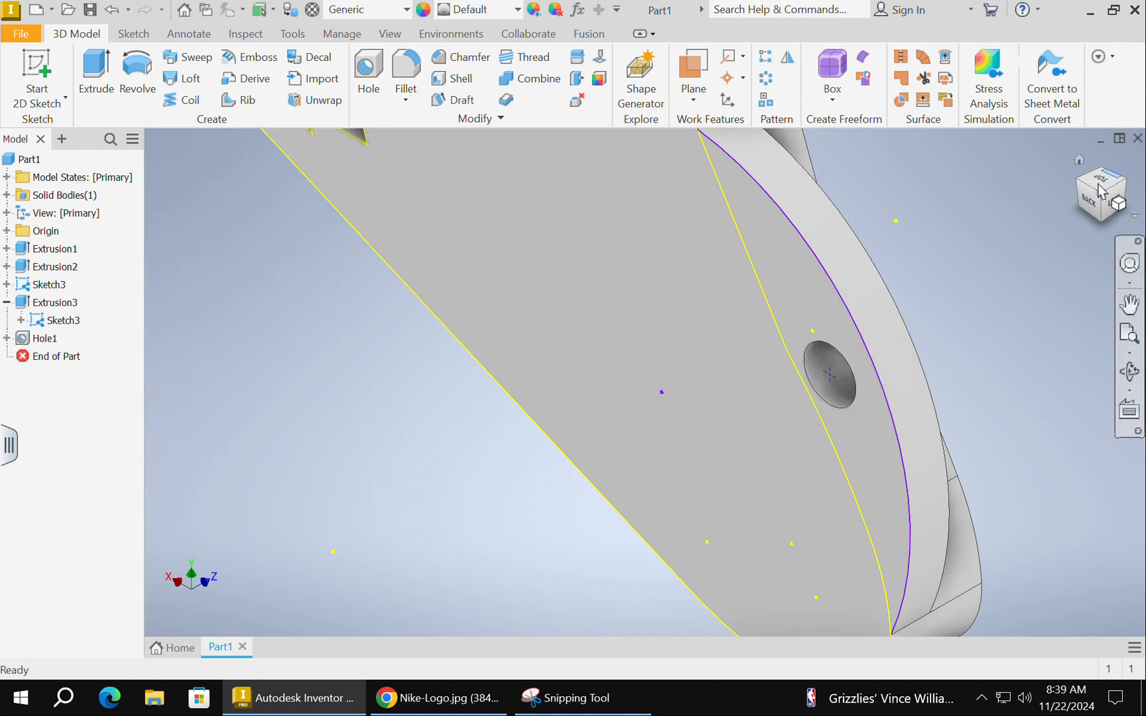
# - Start a new sketch on the backing plate's front face exposed inside the N's upper notch
pyautogui.click(1080, 162)
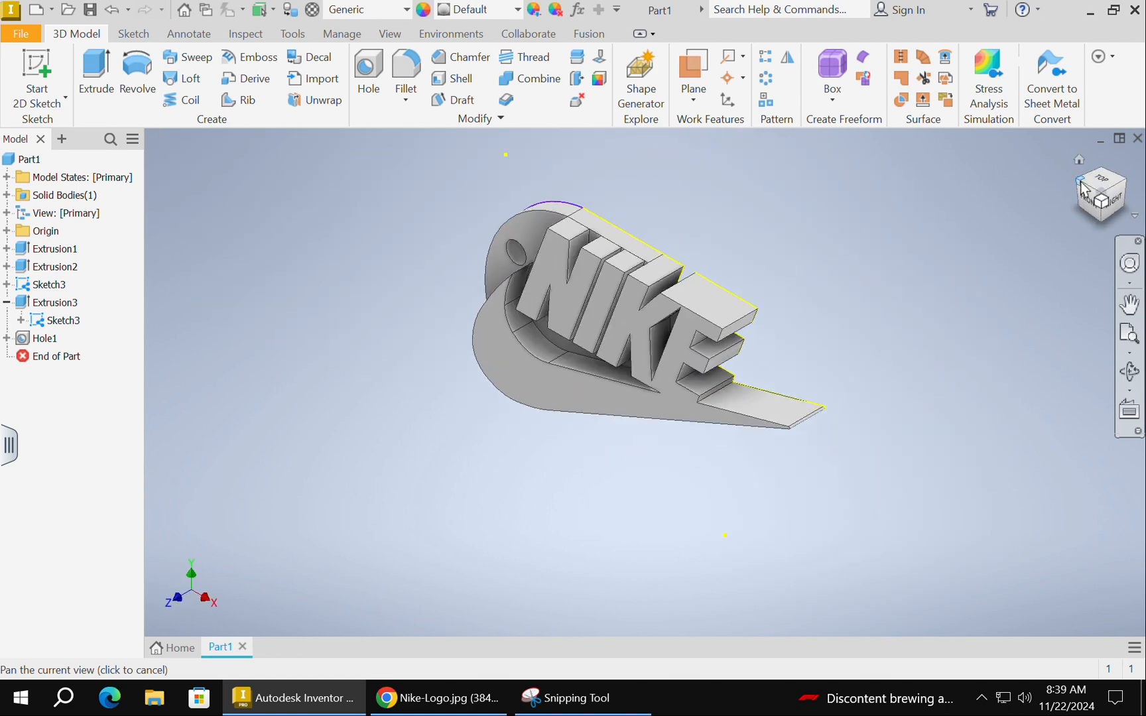
pyautogui.scroll(3, 523, 269)
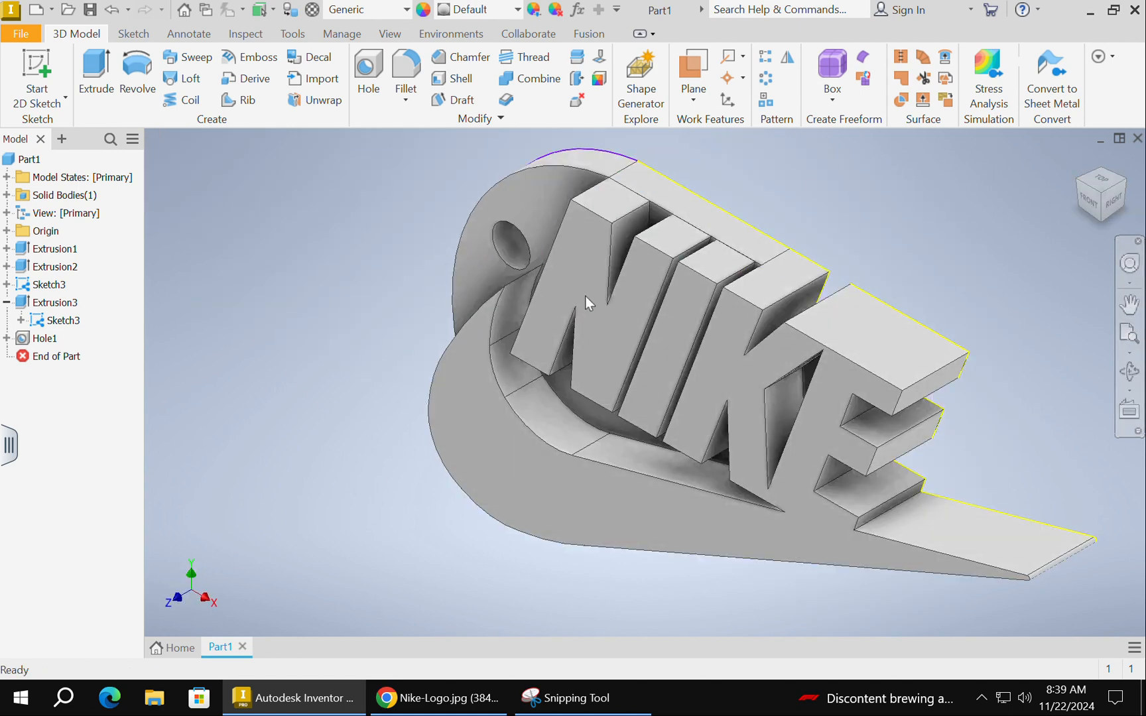
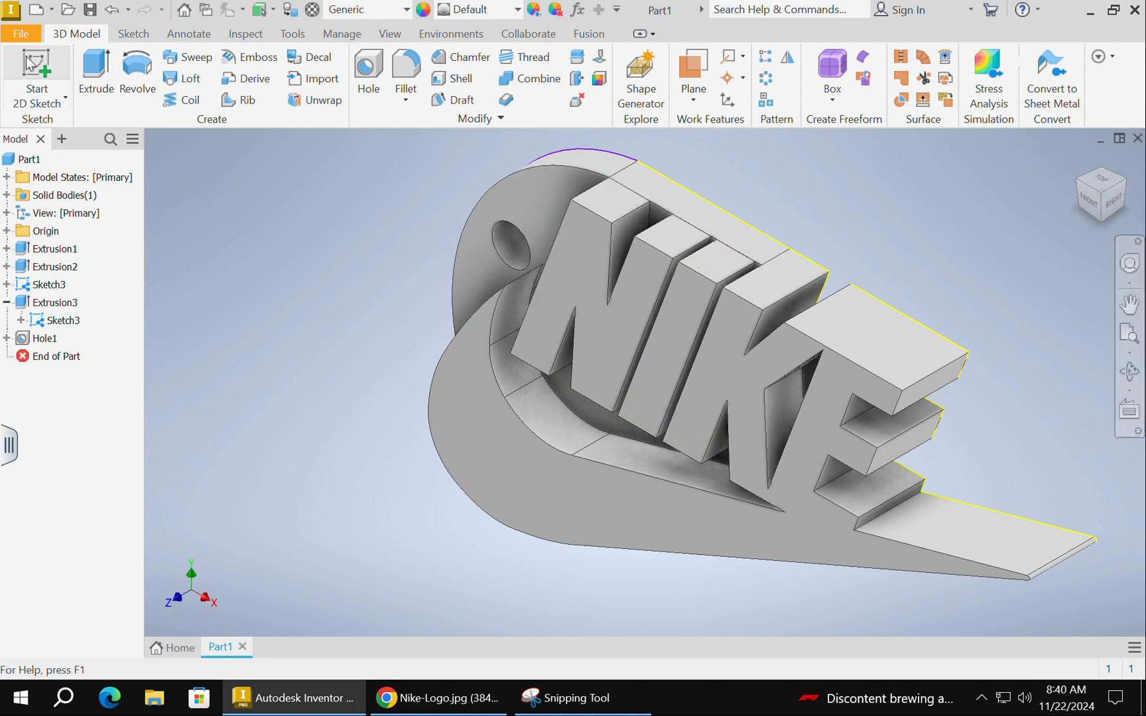
pyautogui.click(96, 70)
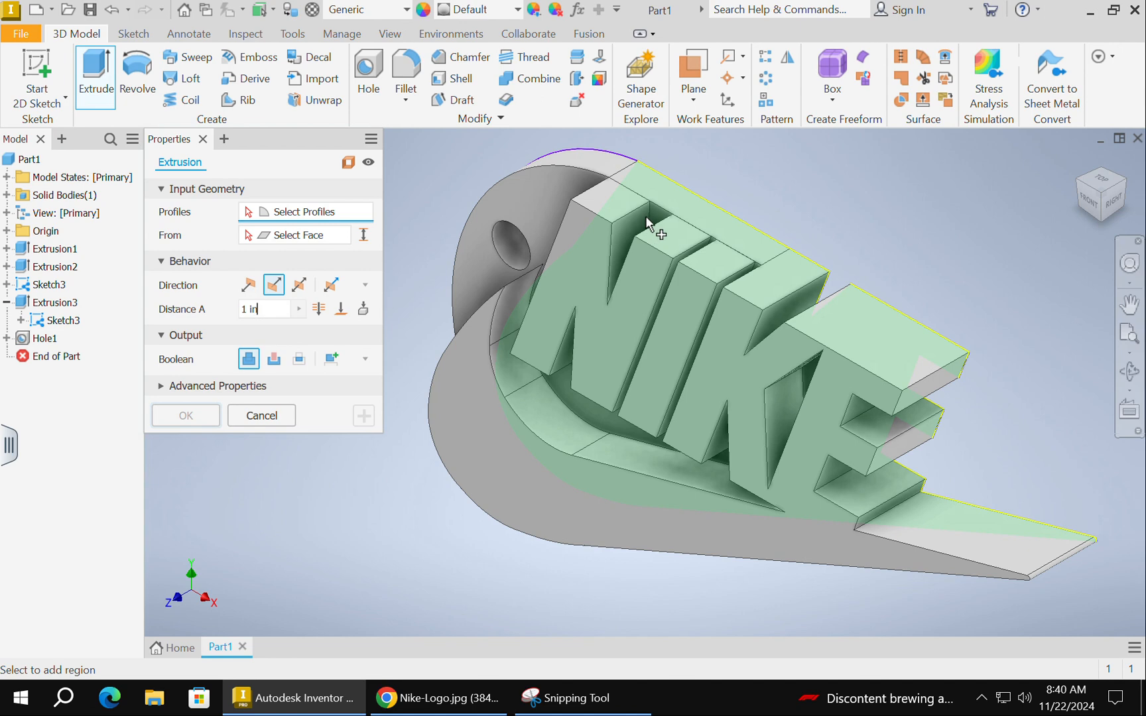
pyautogui.click(239, 420)
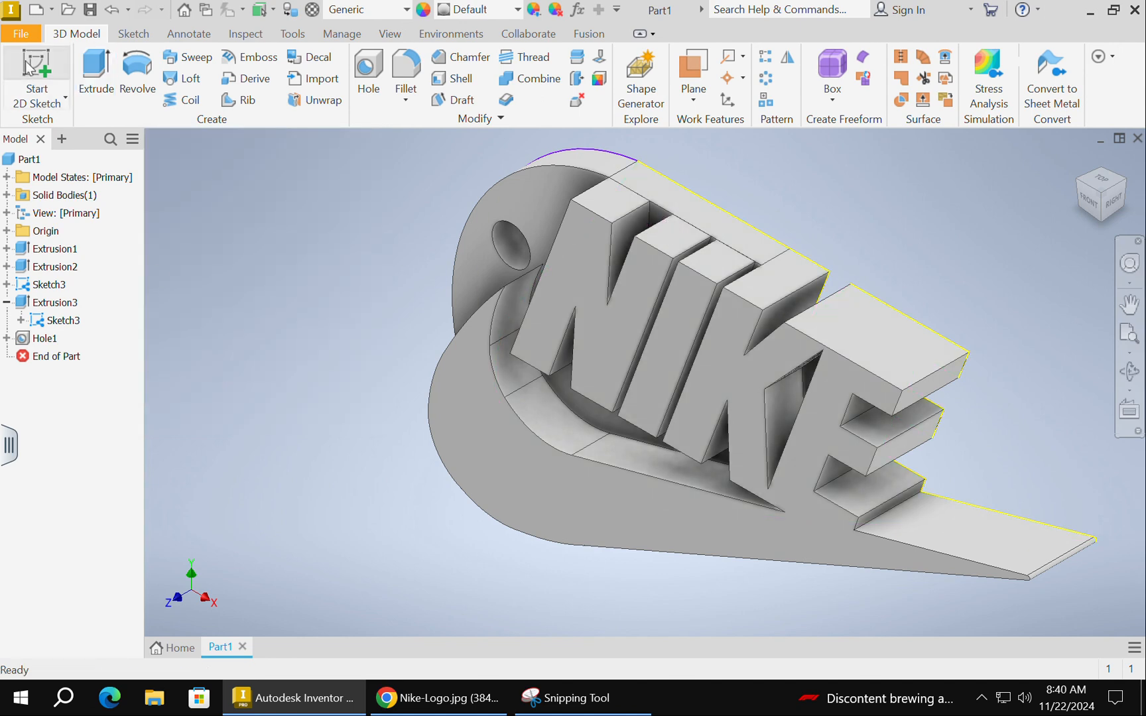
pyautogui.press('s')
pyautogui.scroll(5, 629, 219)
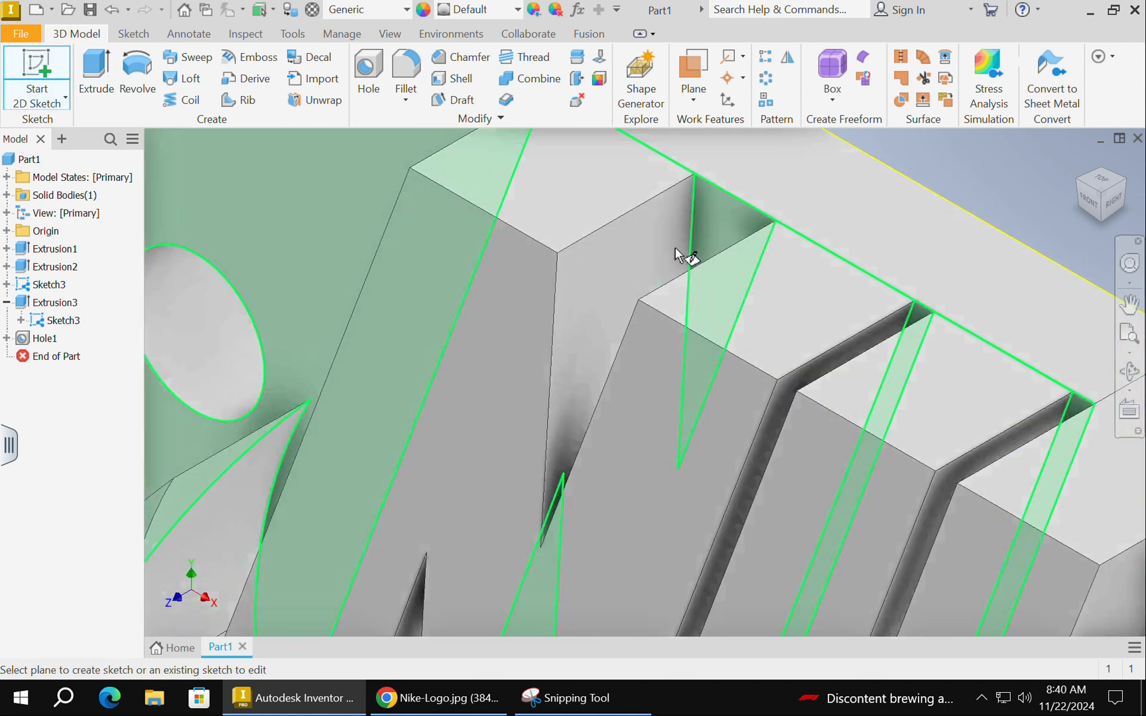
pyautogui.click(722, 218)
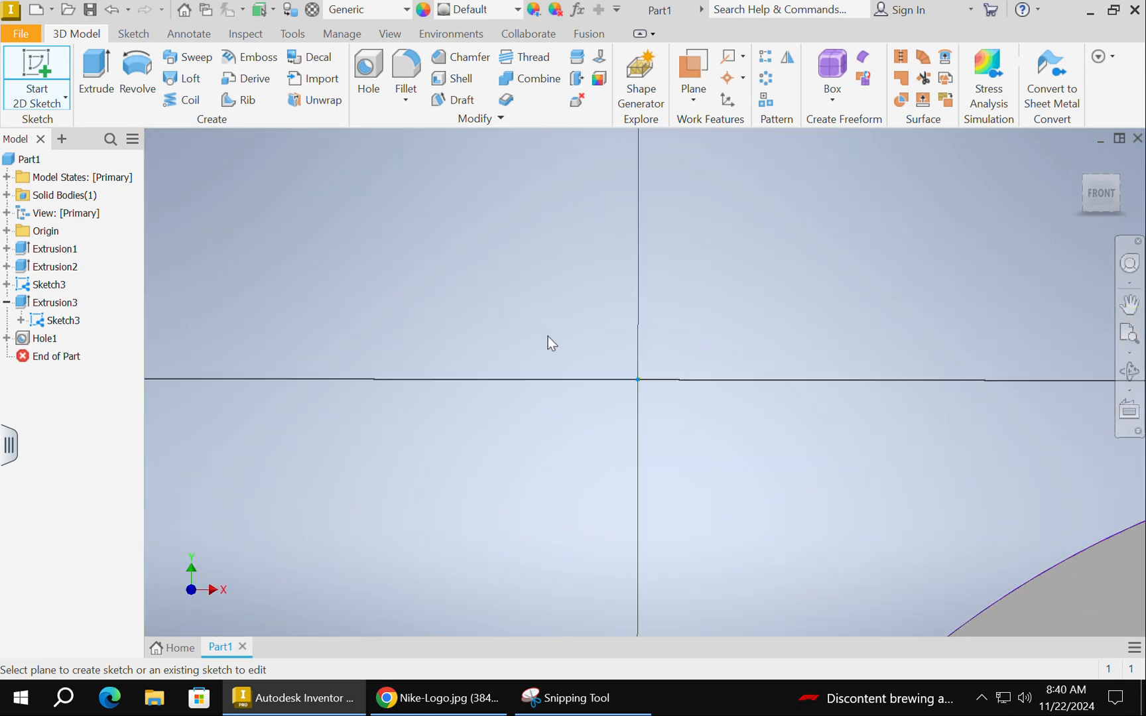
pyautogui.scroll(-5, 856, 368)
pyautogui.moveTo(995, 410); pyautogui.dragTo(625, 363, button='middle')
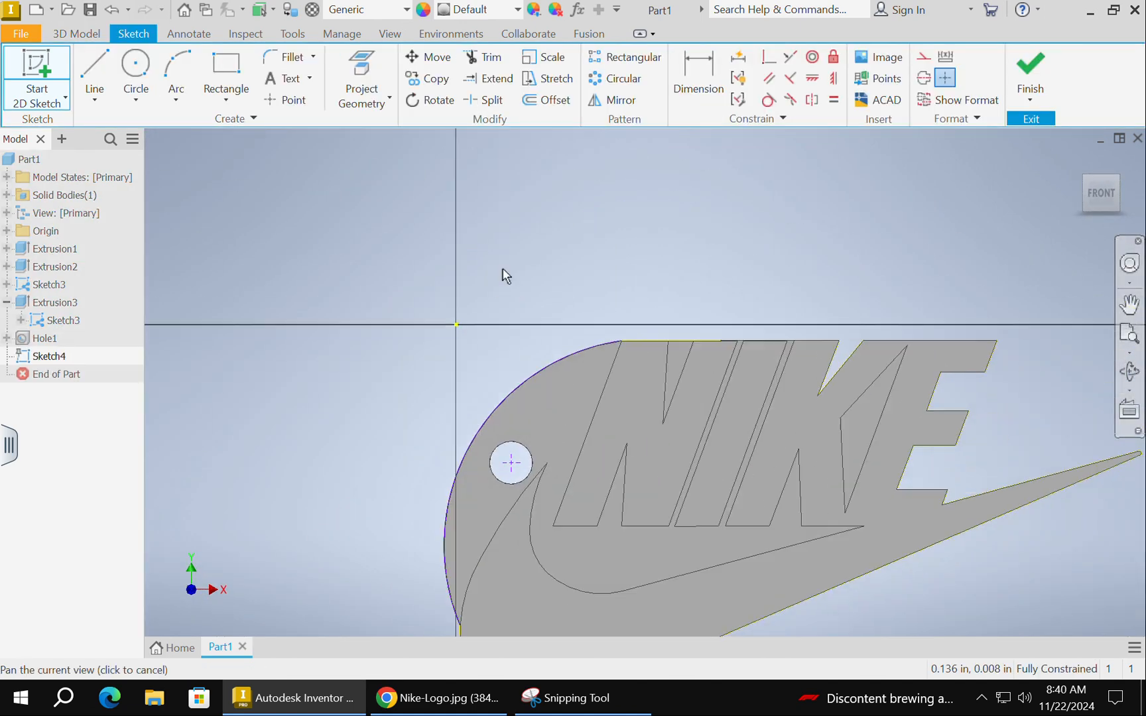
# - Project the N's upper notch outline and the backing plate's top edge across it into the sketch
pyautogui.click(361, 69)
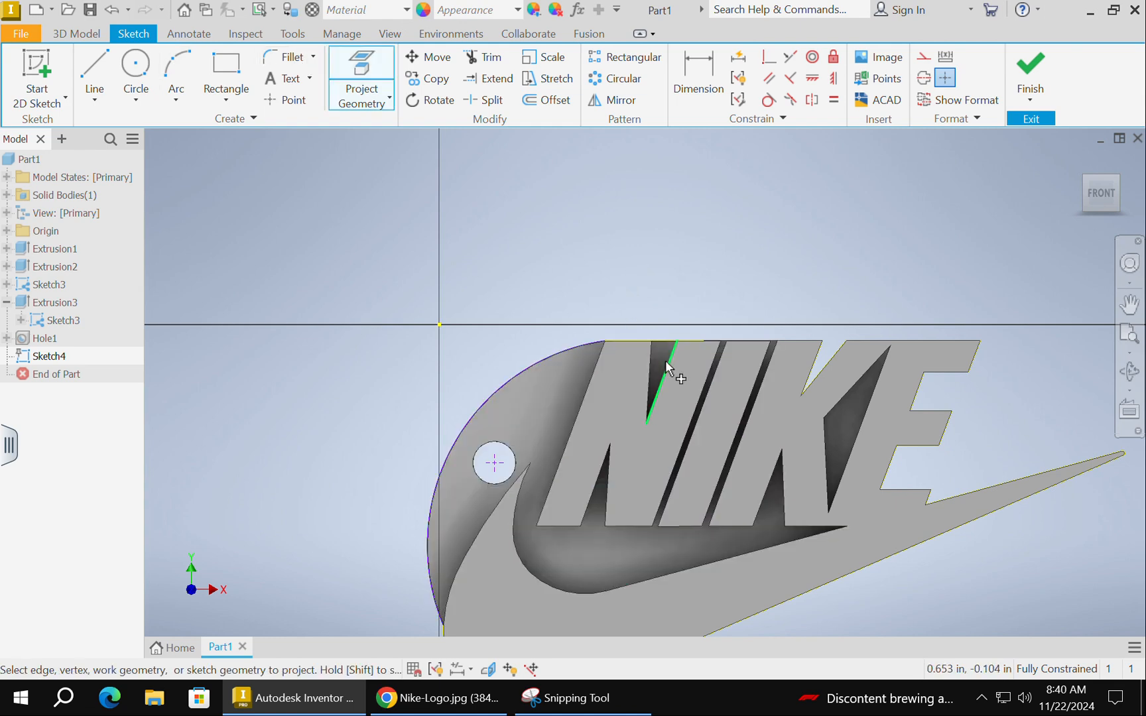
pyautogui.scroll(3, 662, 358)
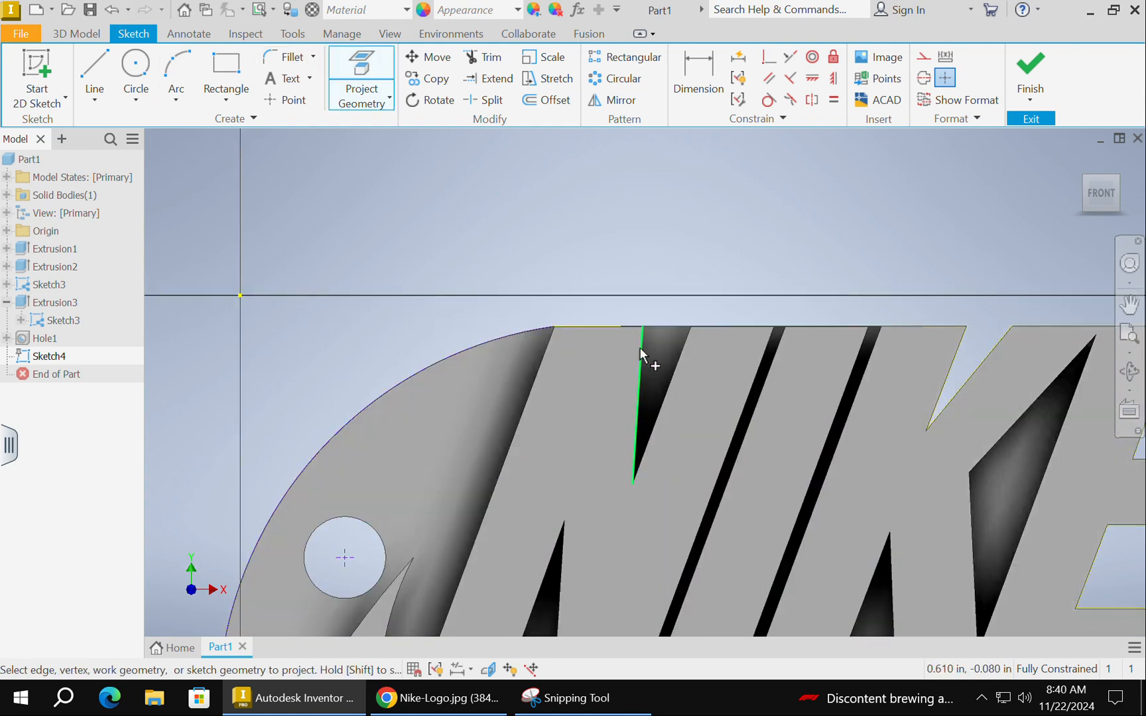
pyautogui.click(662, 353)
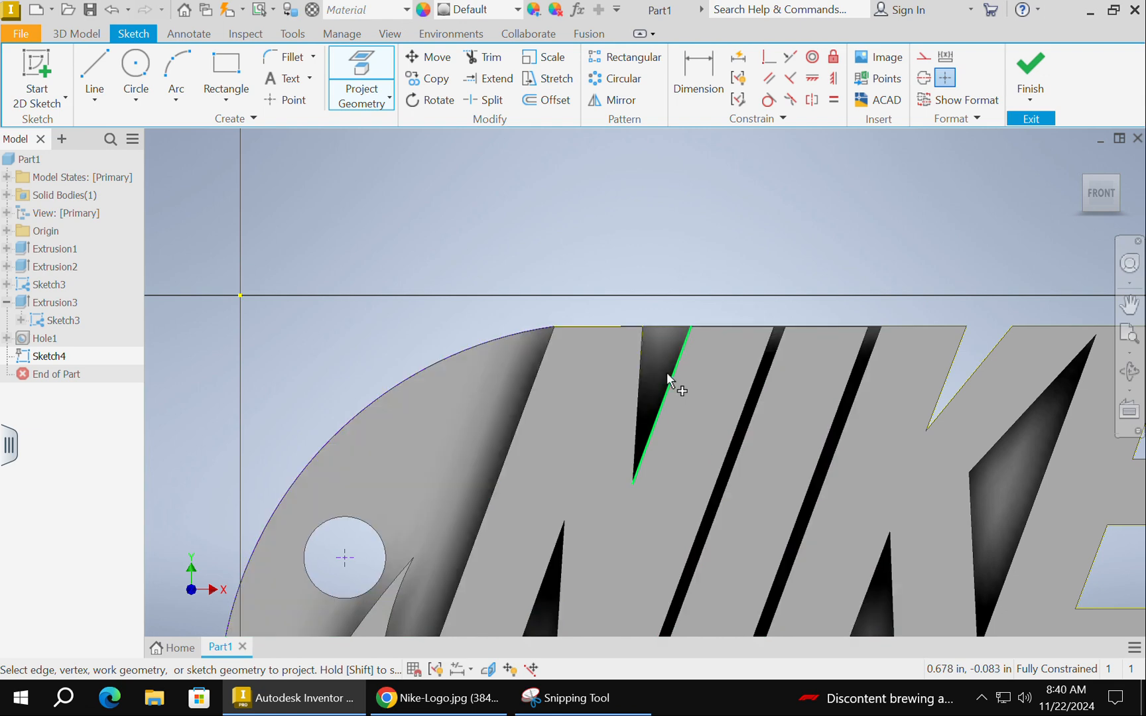
pyautogui.click(670, 326)
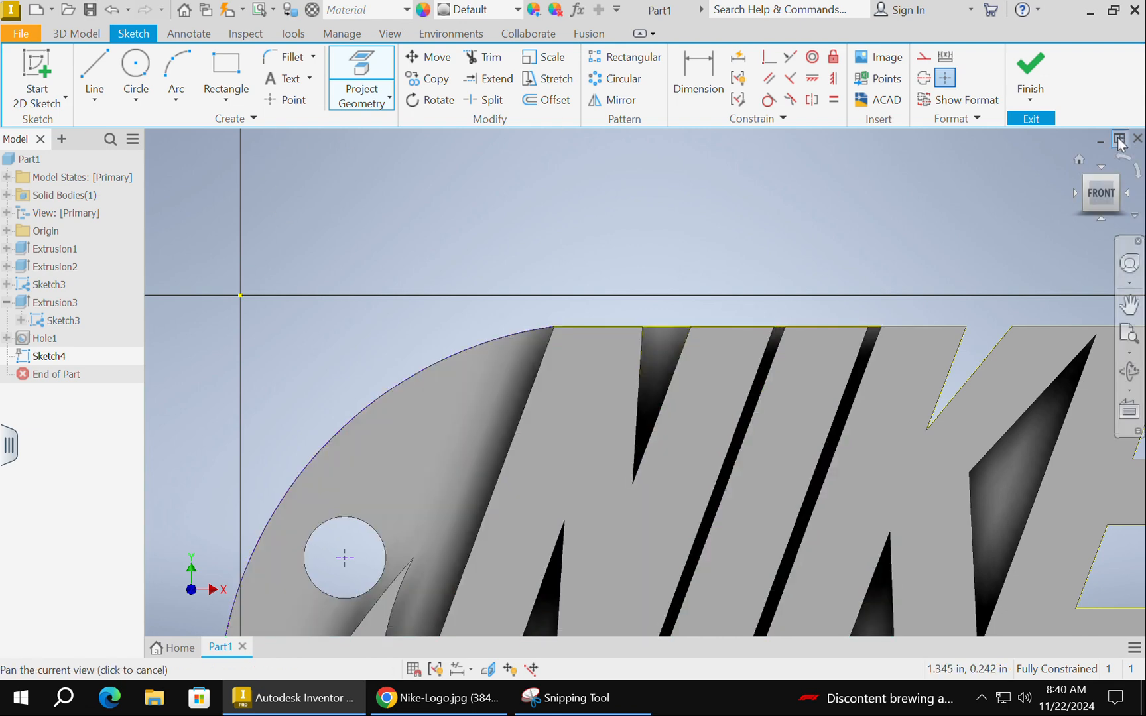
# - Extrude the triangular region in the N's upper notch as a 1 in cut through the backing plate
pyautogui.click(1080, 162)
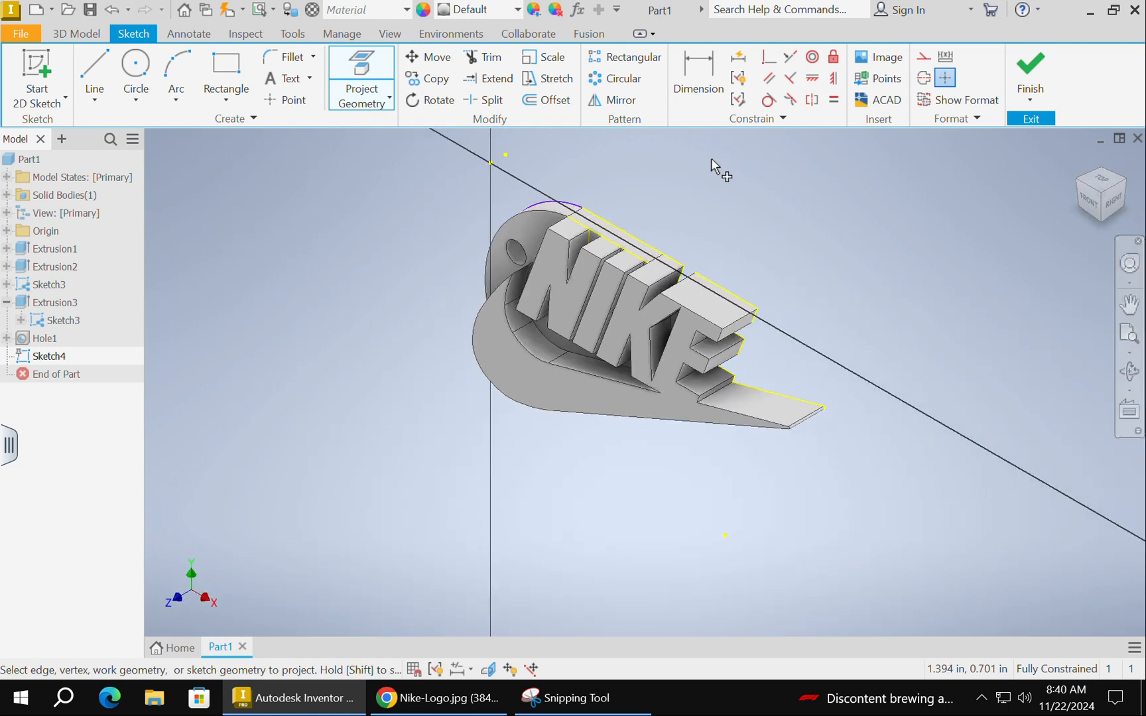
pyautogui.click(78, 33)
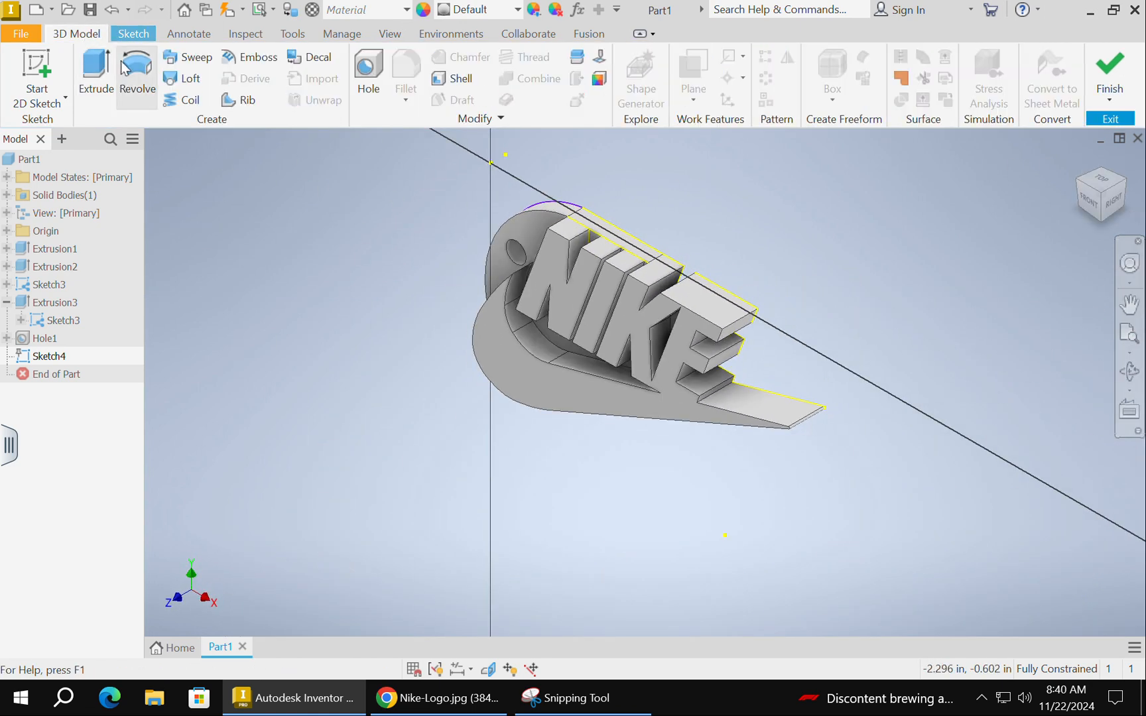
pyautogui.click(96, 69)
pyautogui.scroll(3, 576, 222)
pyautogui.scroll(5, 577, 224)
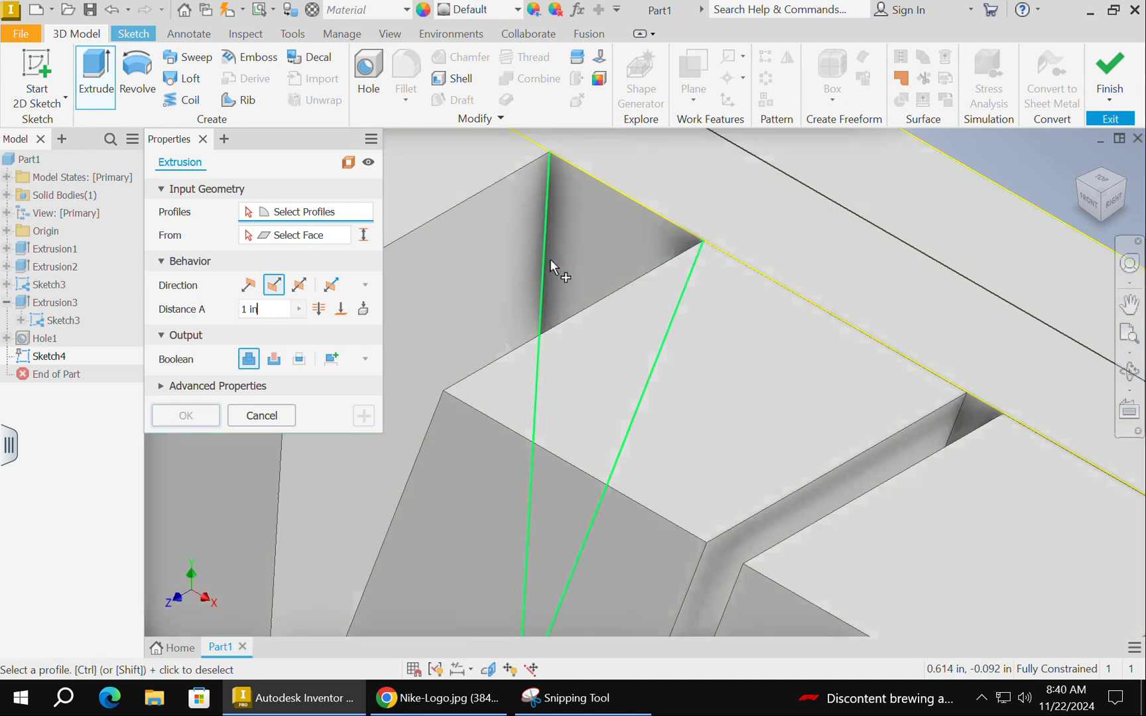
pyautogui.click(548, 265)
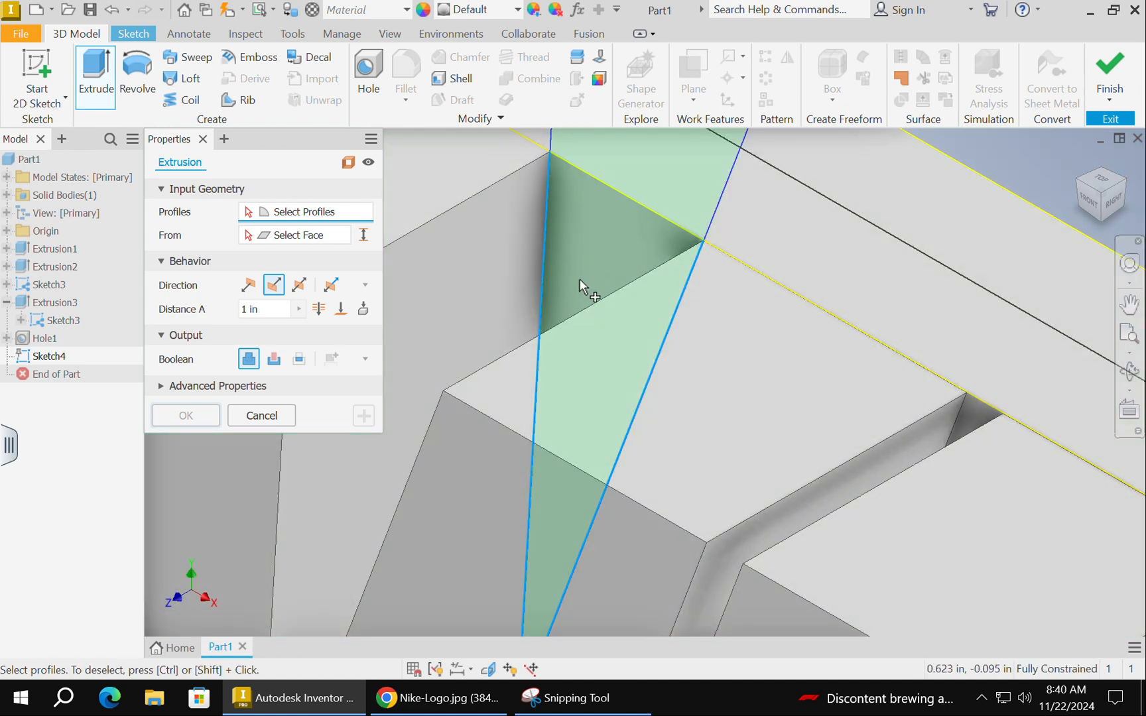
pyautogui.click(273, 358)
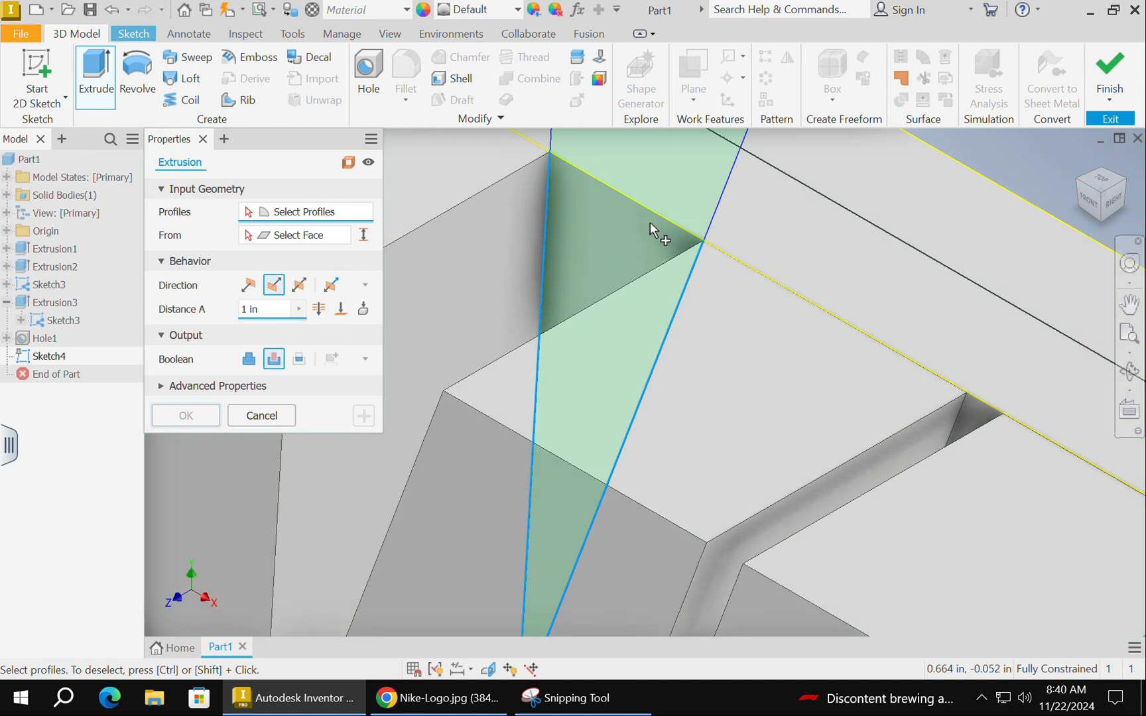
pyautogui.click(633, 232)
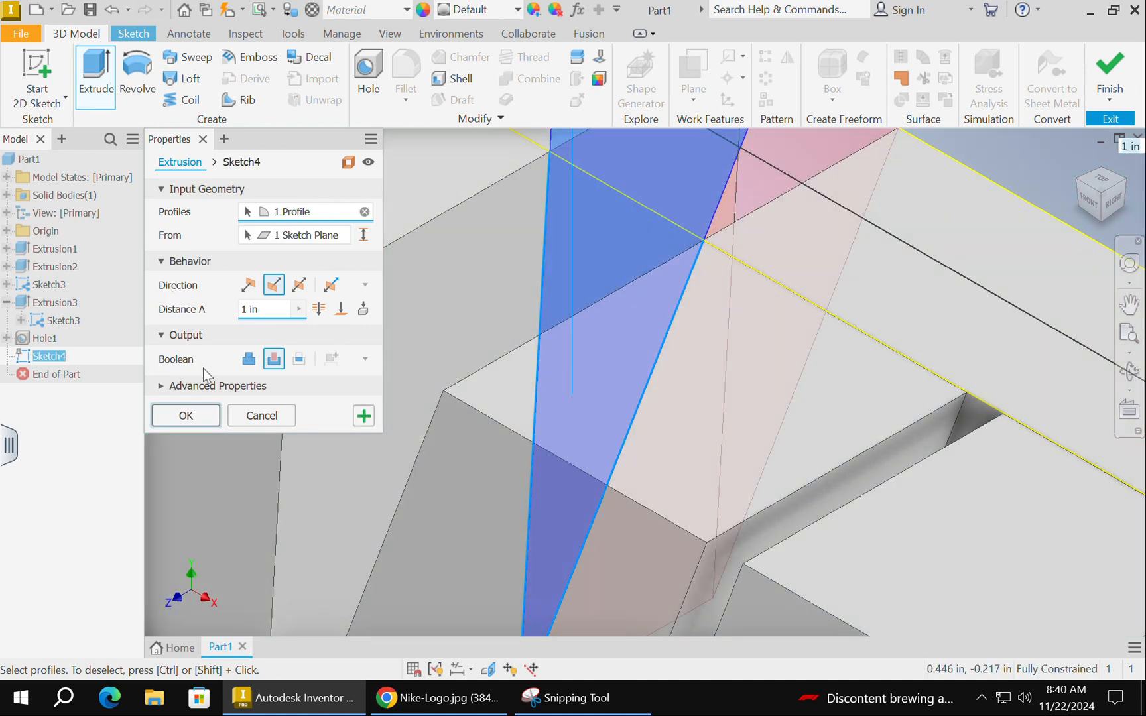
pyautogui.click(185, 415)
pyautogui.scroll(-5, 672, 308)
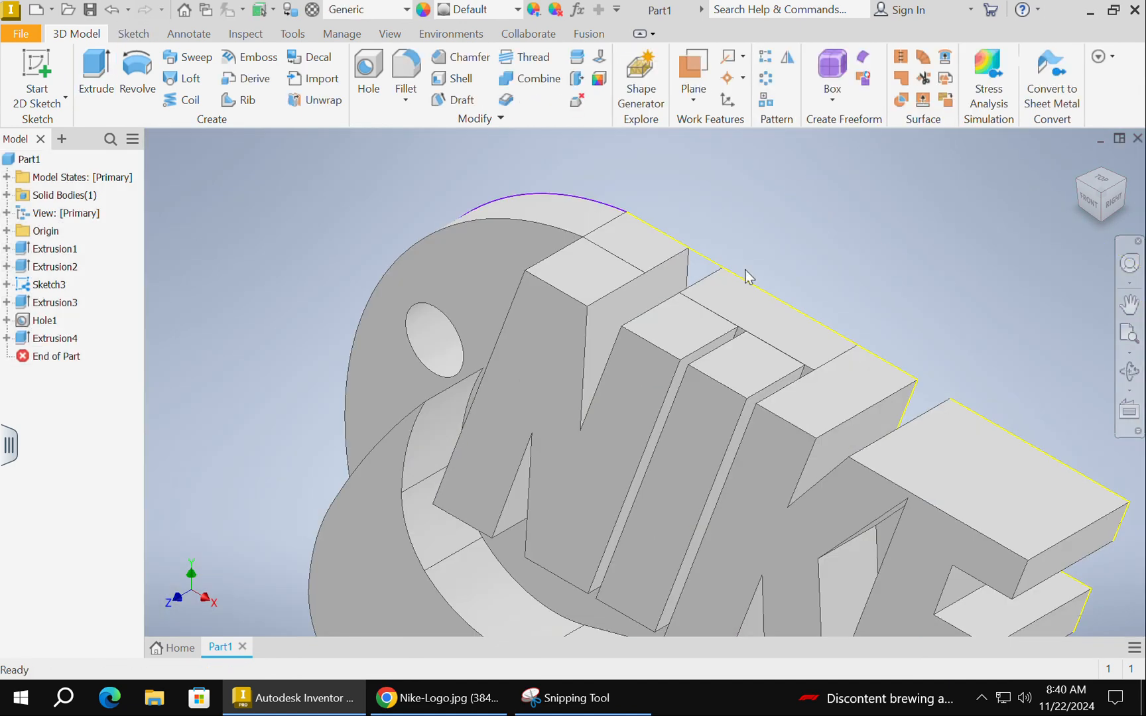
# - Start a new sketch on the backing plate's front face exposed in the enclosed gap between the K and the E
pyautogui.click(1080, 185)
pyautogui.scroll(3, 683, 332)
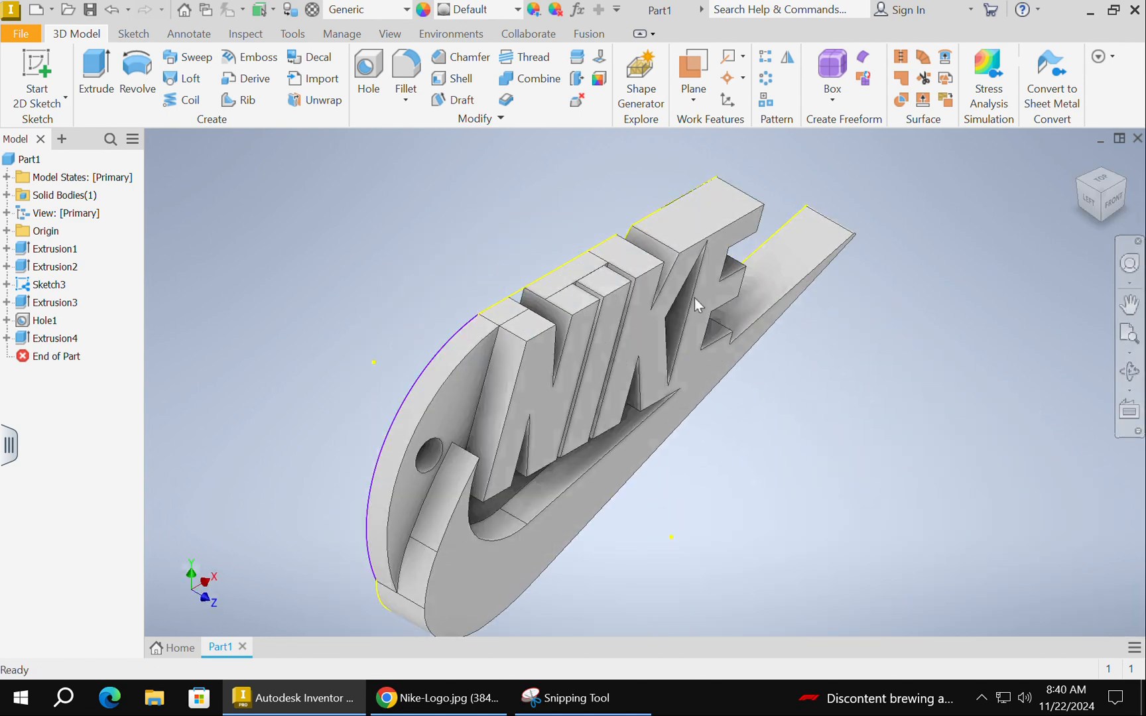
pyautogui.click(1116, 191)
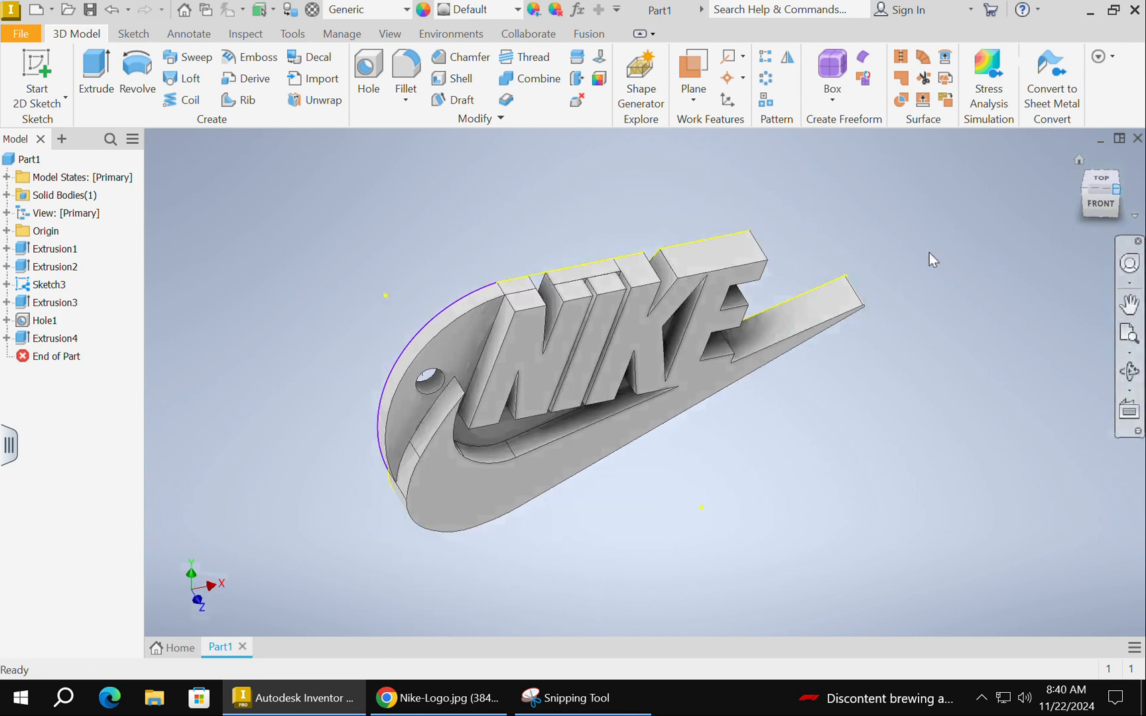
pyautogui.scroll(6, 657, 378)
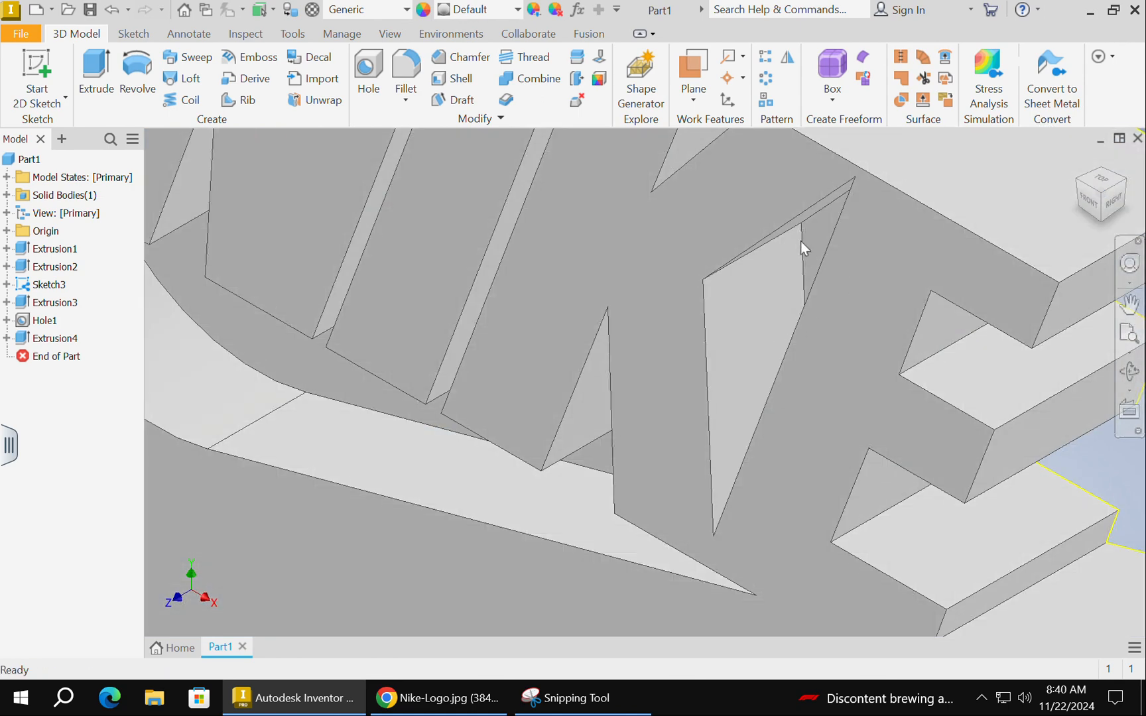
pyautogui.press('s')
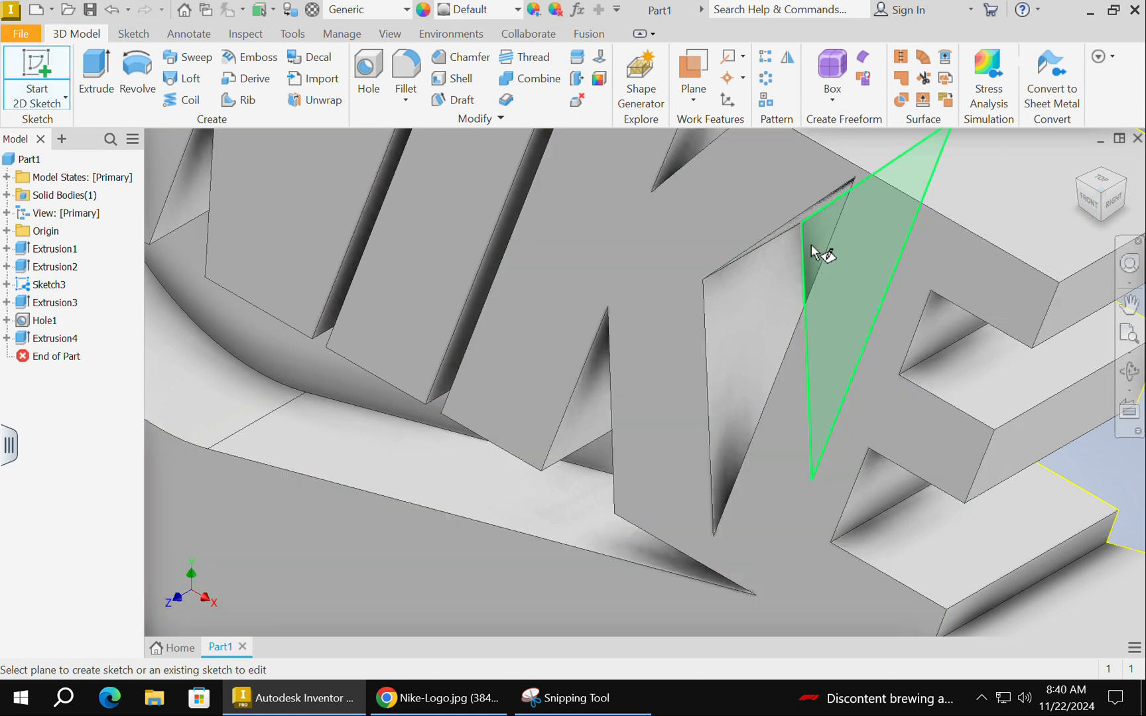
pyautogui.click(814, 238)
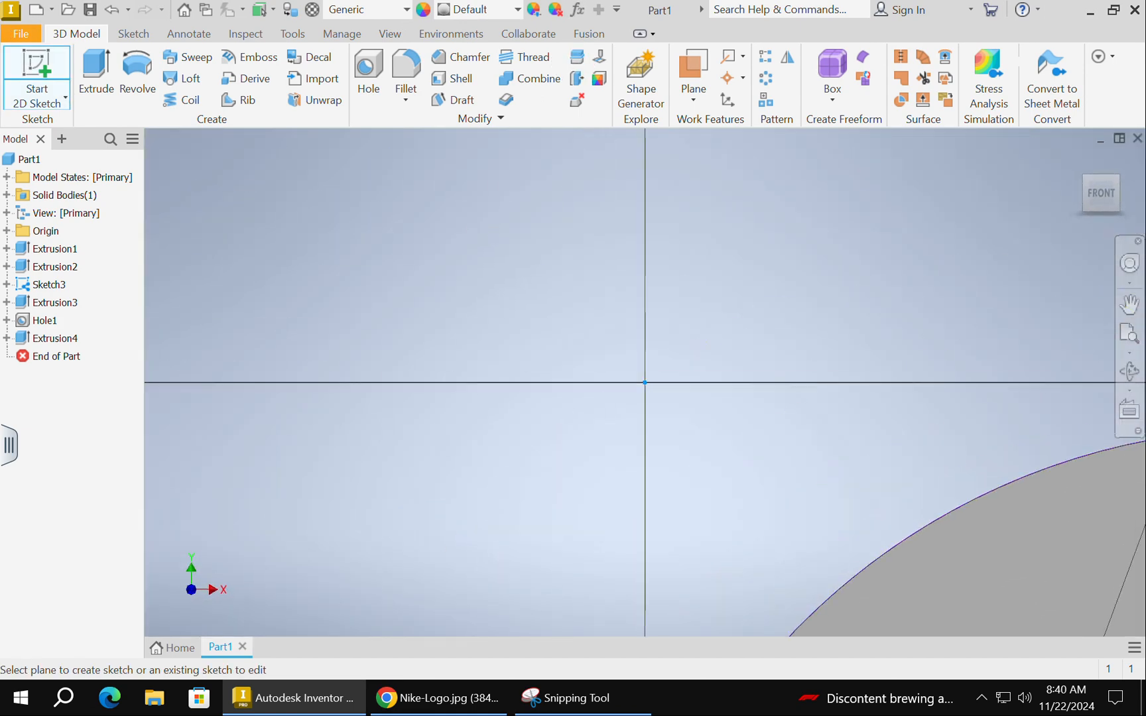
pyautogui.moveTo(805, 321); pyautogui.dragTo(524, 263, button='middle')
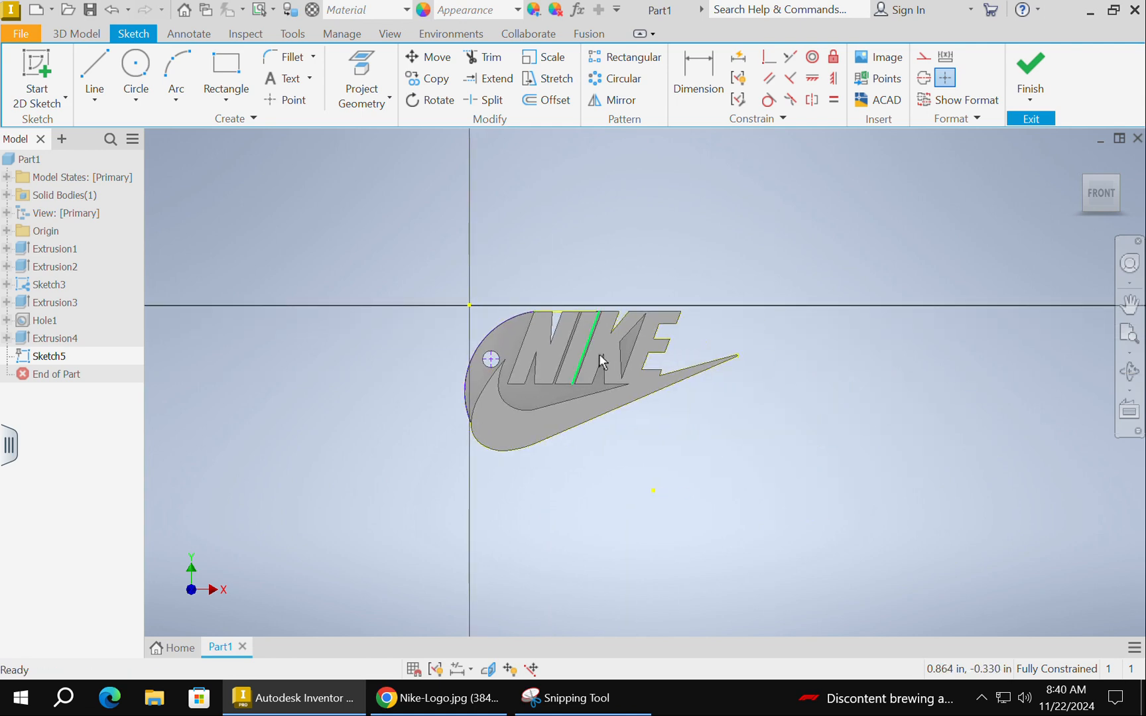
pyautogui.scroll(5, 606, 361)
pyautogui.click(362, 93)
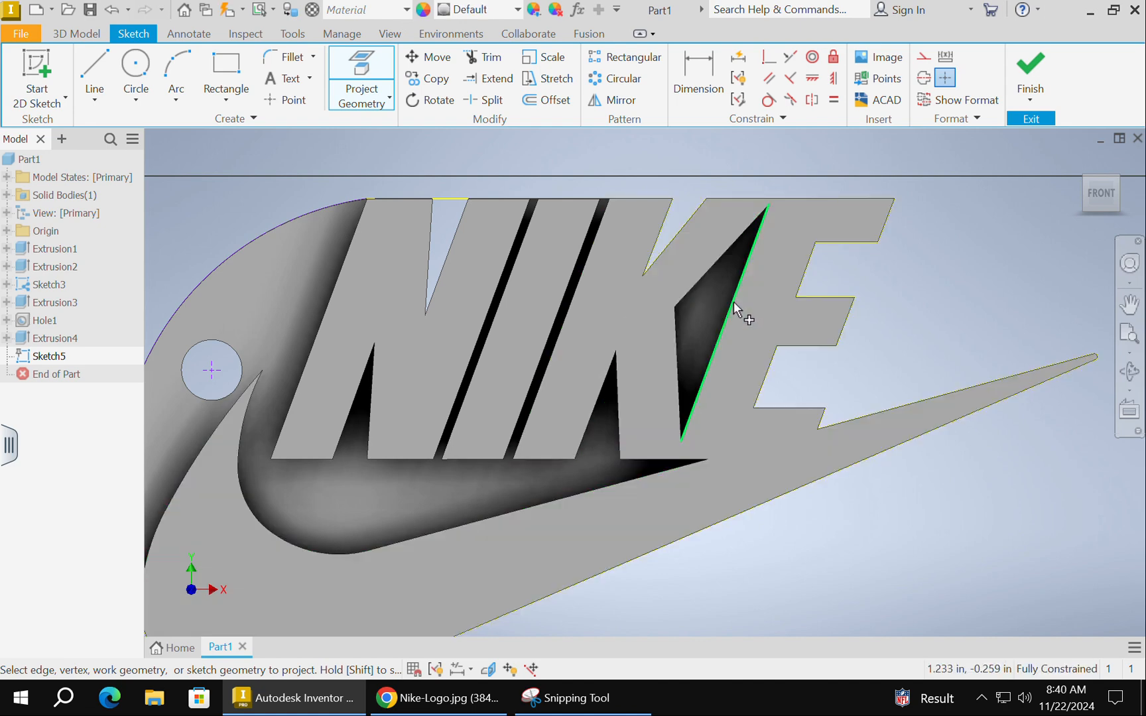
pyautogui.press('Escape')
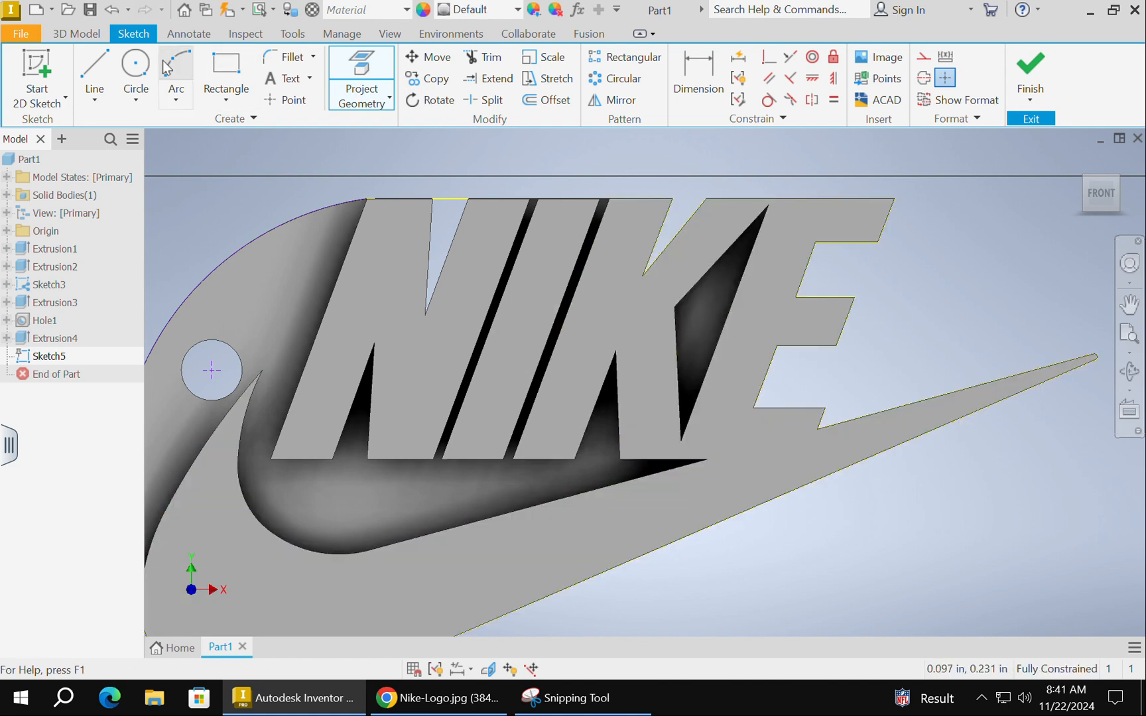
# - Extrude the enclosed gap between the K and the E as a 1 in cut through the backing plate
pyautogui.click(76, 34)
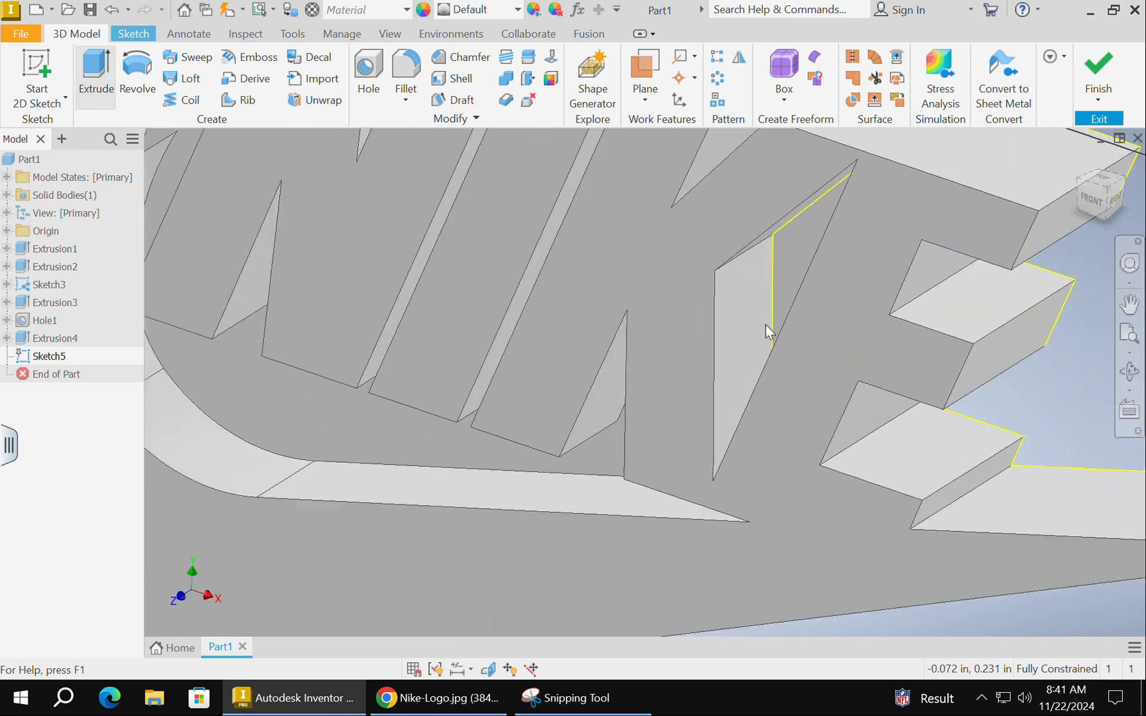
pyautogui.click(807, 230)
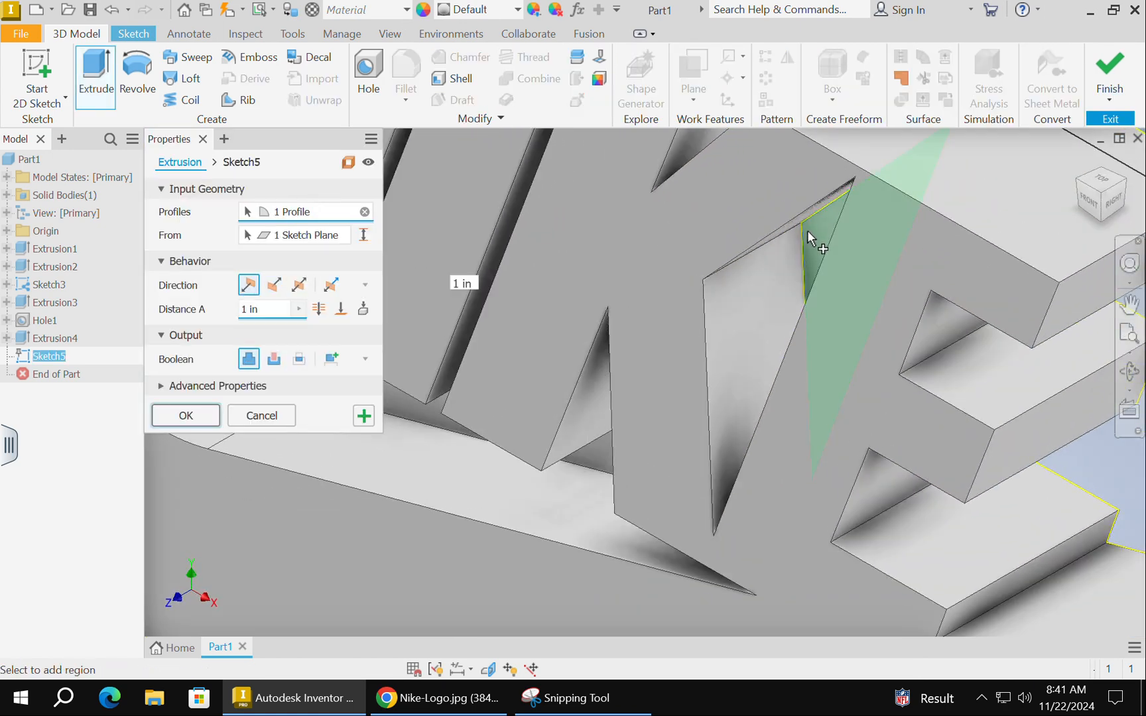
pyautogui.click(271, 364)
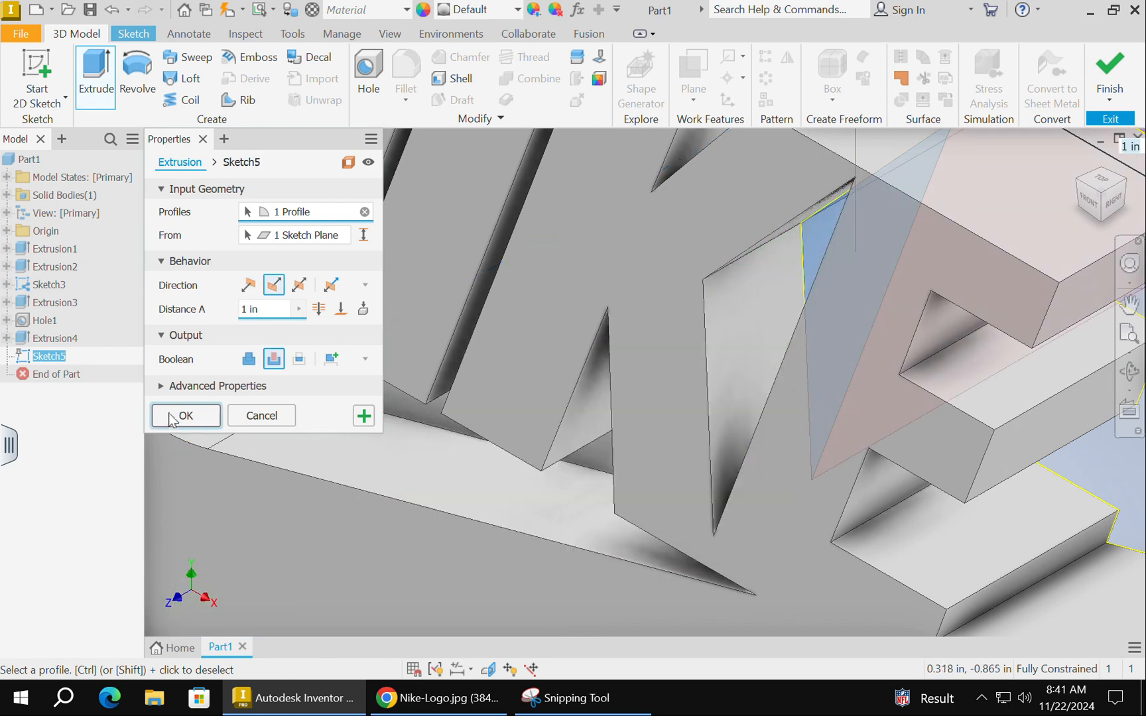
pyautogui.click(168, 416)
pyautogui.scroll(6, 502, 417)
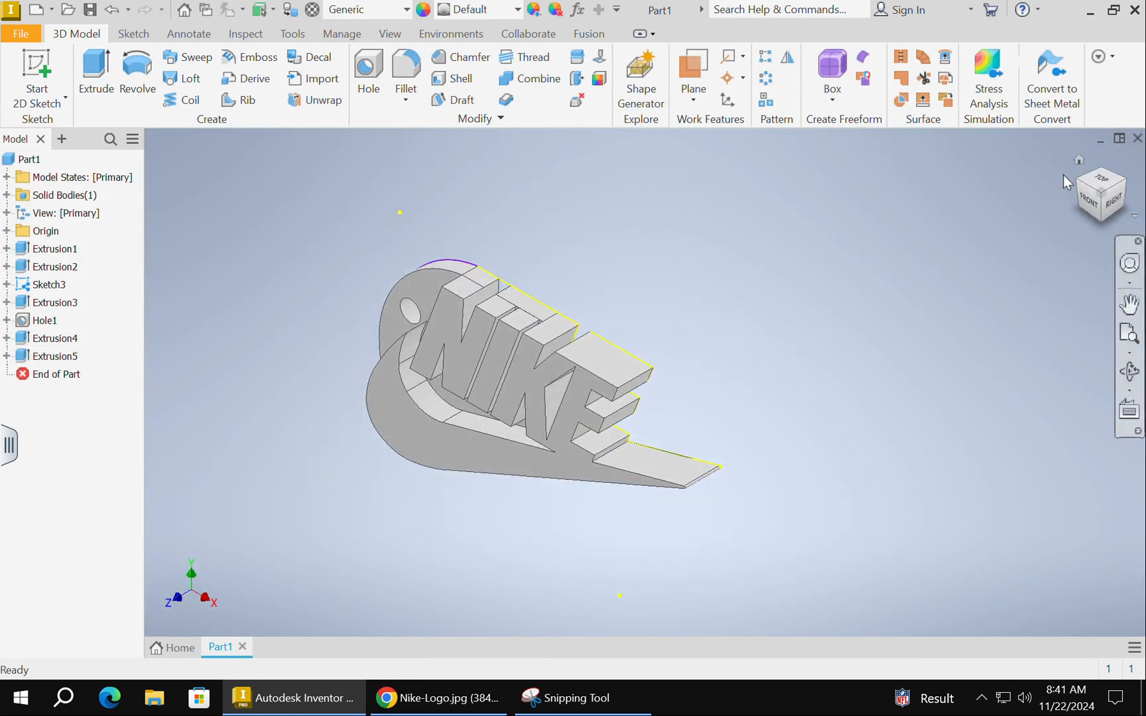
pyautogui.moveTo(805, 446)
pyautogui.keyDown('shift'); pyautogui.mouseDown(button='middle')
pyautogui.moveTo(861, 415)
pyautogui.moveTo(888, 451)
pyautogui.moveTo(882, 491)
pyautogui.moveTo(775, 445)
pyautogui.moveTo(655, 439)
pyautogui.moveTo(484, 475)
pyautogui.moveTo(417, 388)
pyautogui.moveTo(581, 366)
pyautogui.moveTo(703, 306)
pyautogui.moveTo(594, 235)
pyautogui.moveTo(701, 289)
pyautogui.moveTo(770, 305)
pyautogui.mouseUp(button='middle'); pyautogui.keyUp('shift')
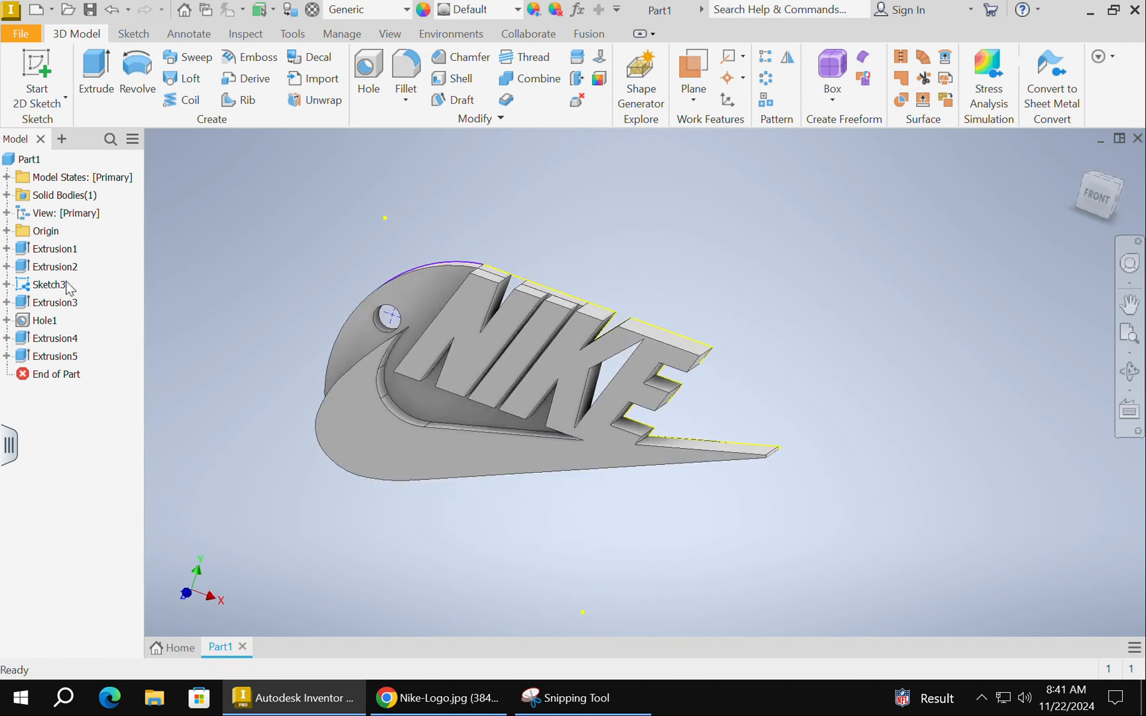
pyautogui.click(13, 34)
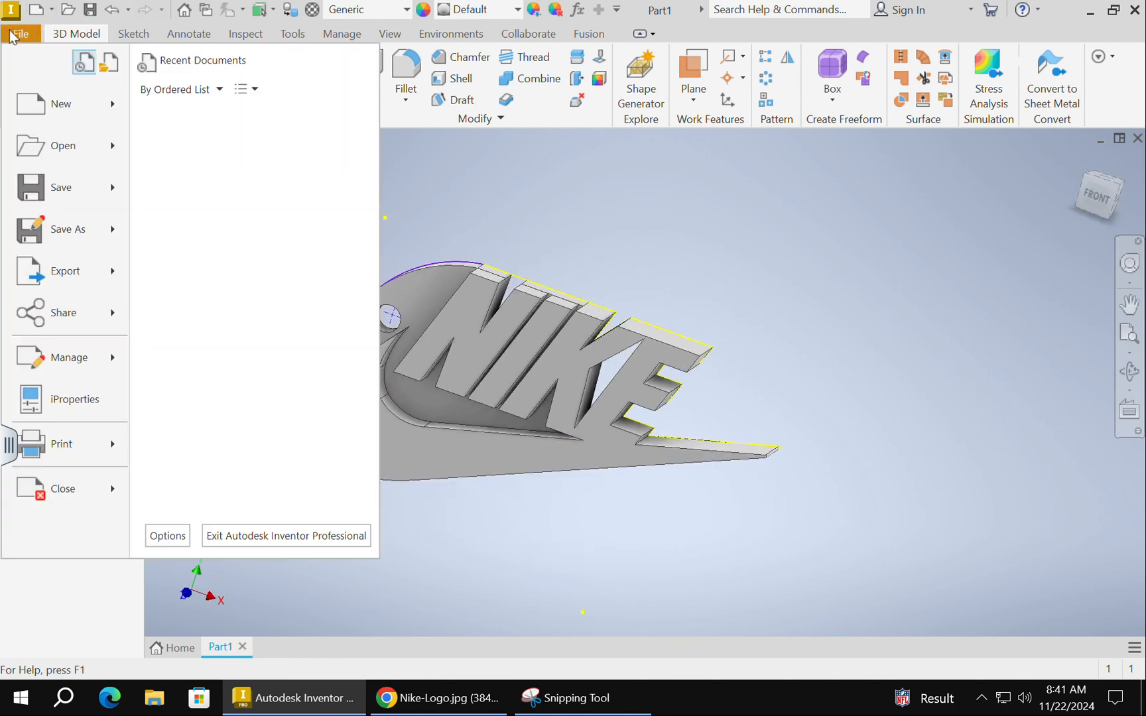
pyautogui.moveTo(113, 443)
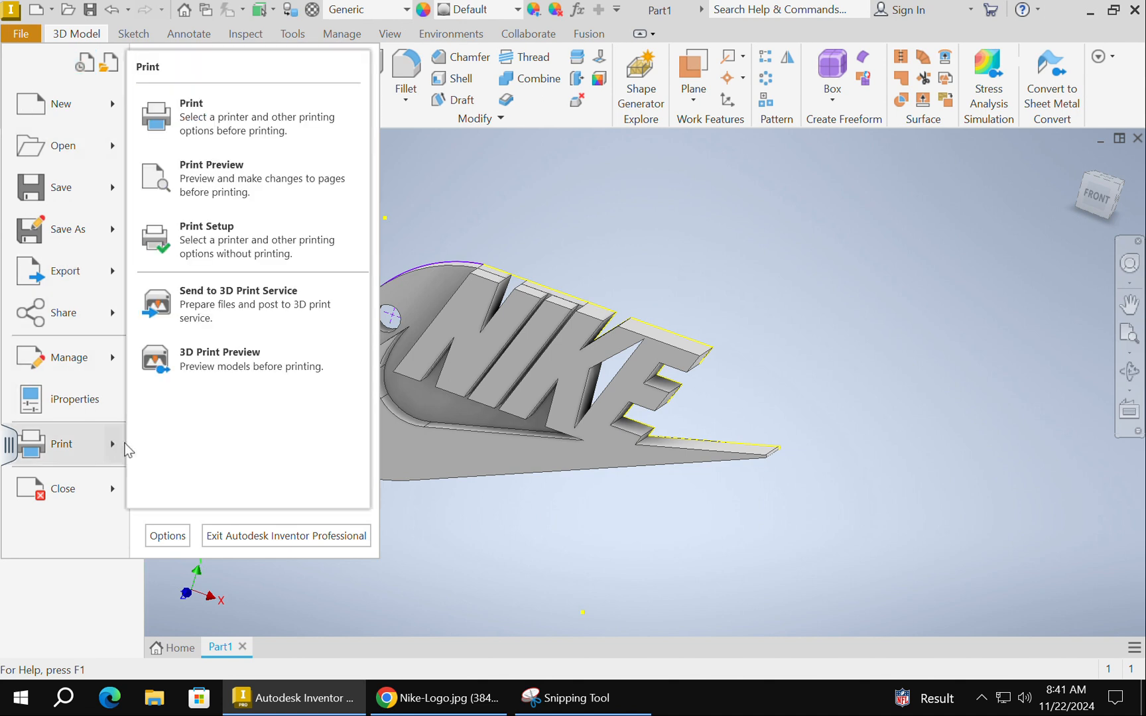
pyautogui.click(226, 292)
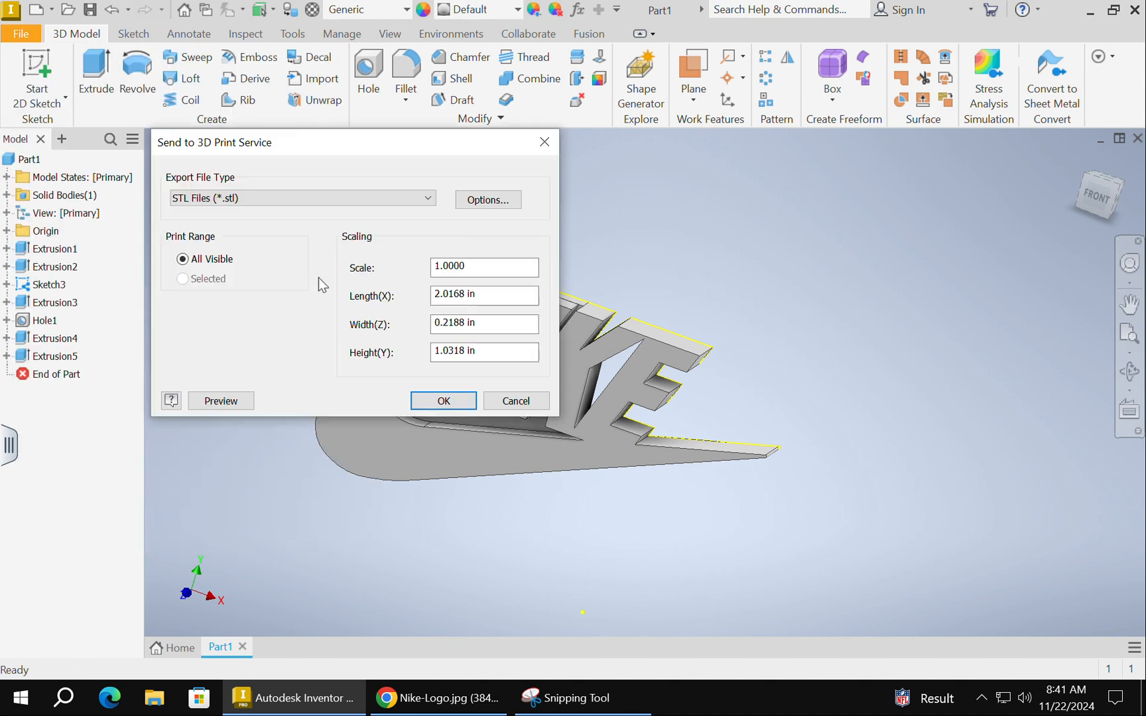
pyautogui.click(494, 201)
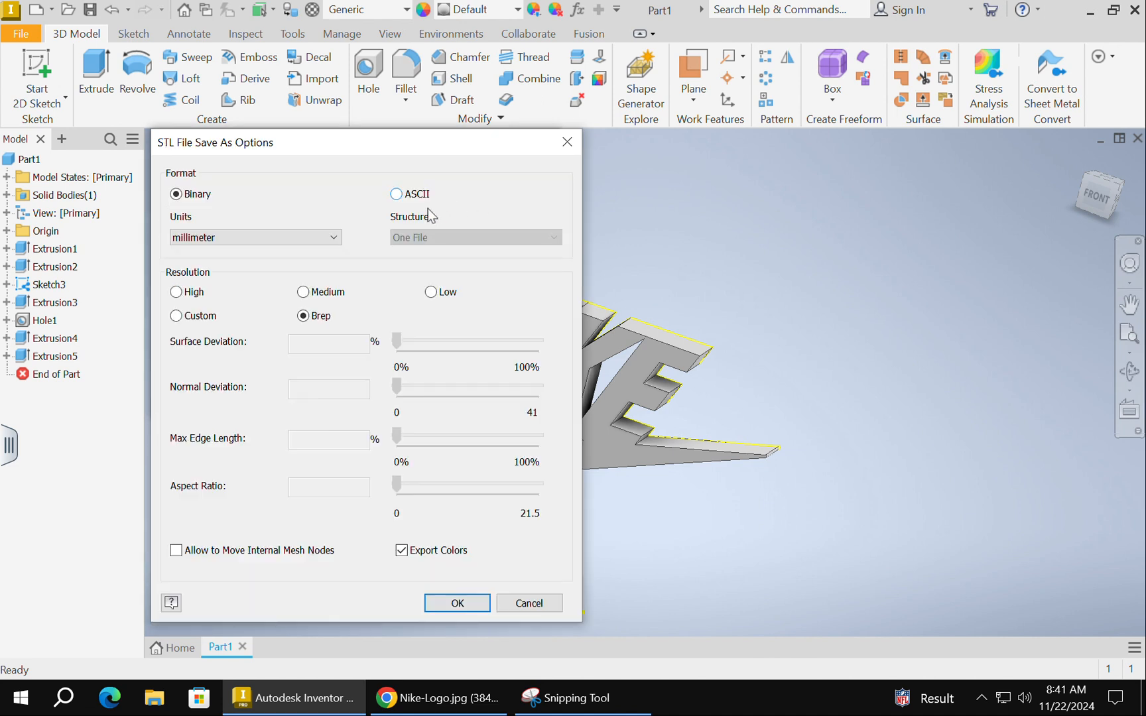
pyautogui.click(176, 293)
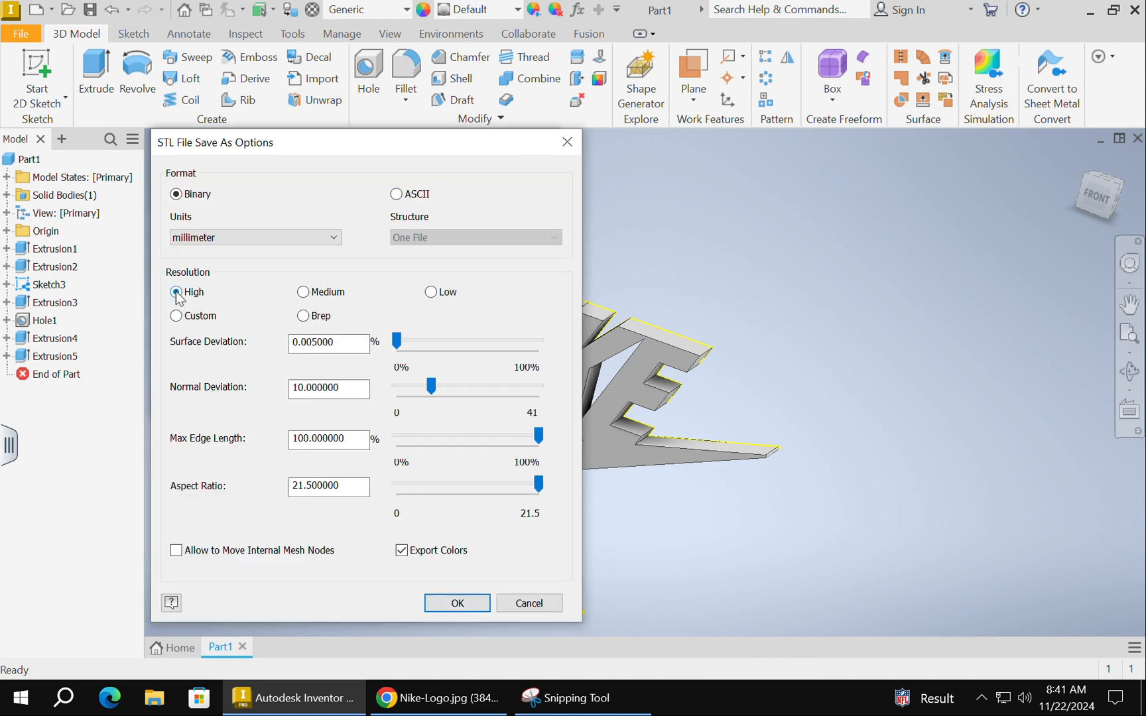
pyautogui.click(529, 603)
pyautogui.click(515, 402)
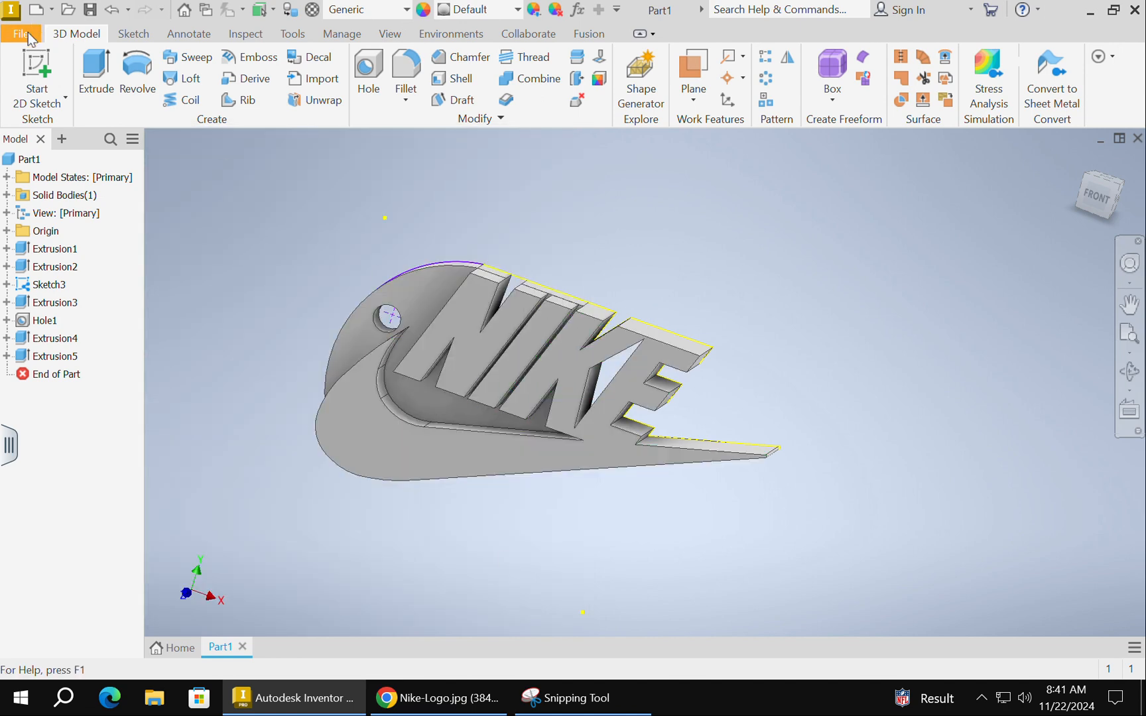
pyautogui.click(23, 34)
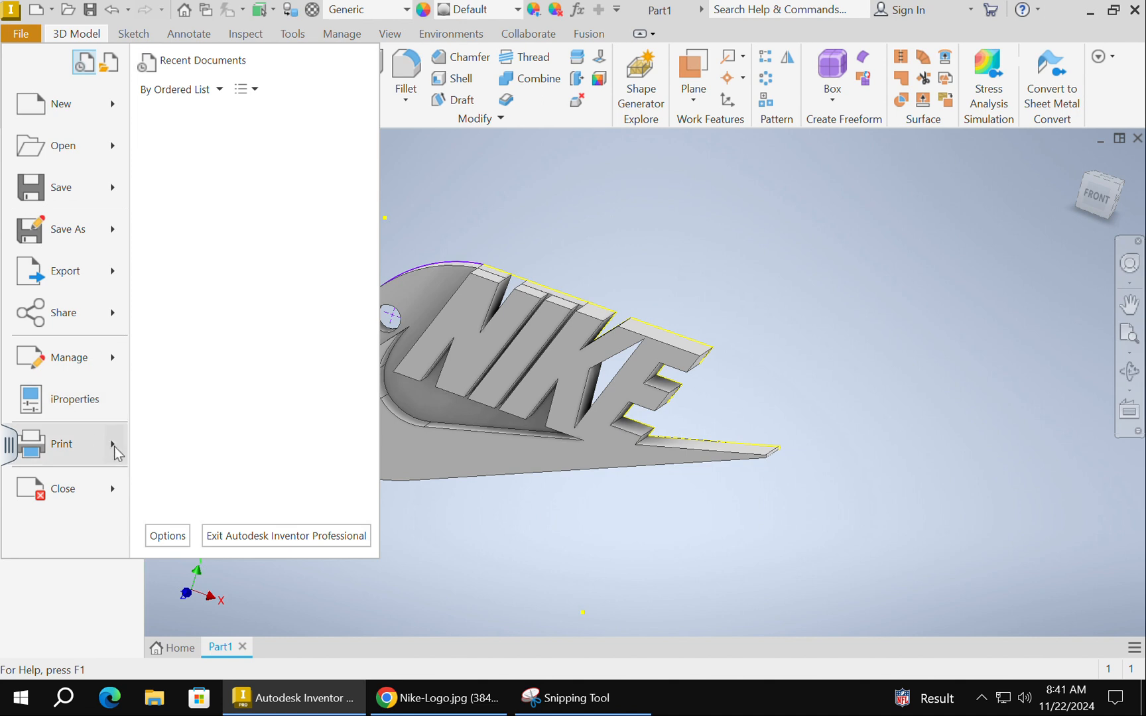
pyautogui.moveTo(114, 446)
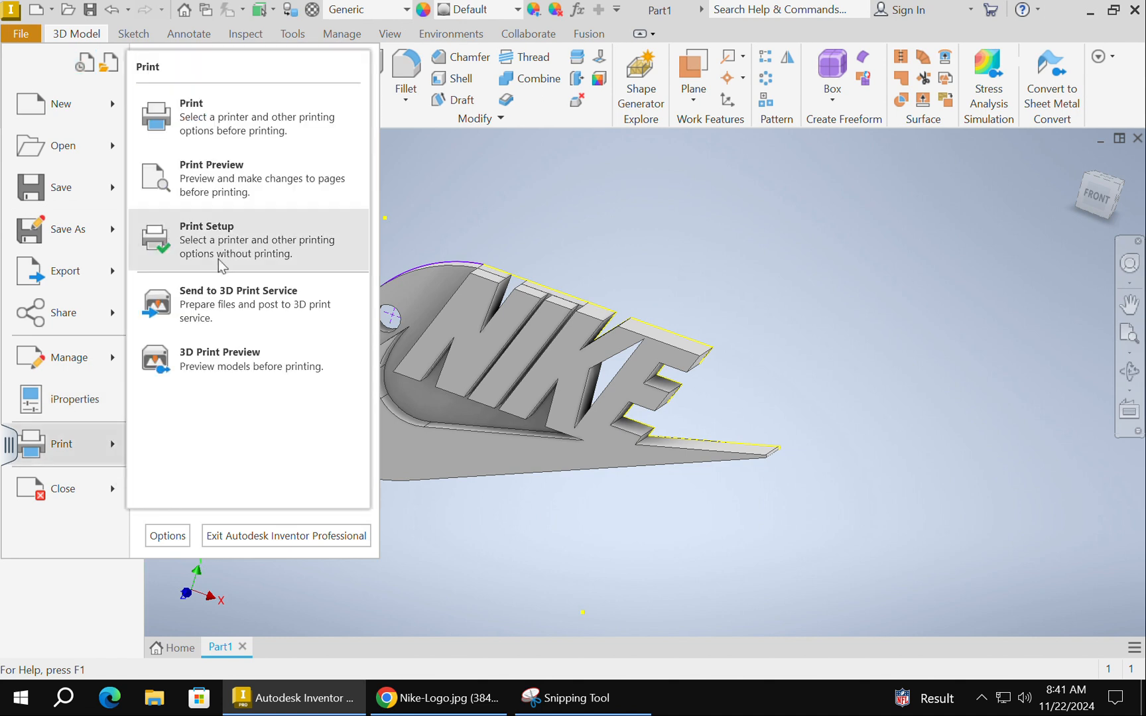
pyautogui.click(243, 313)
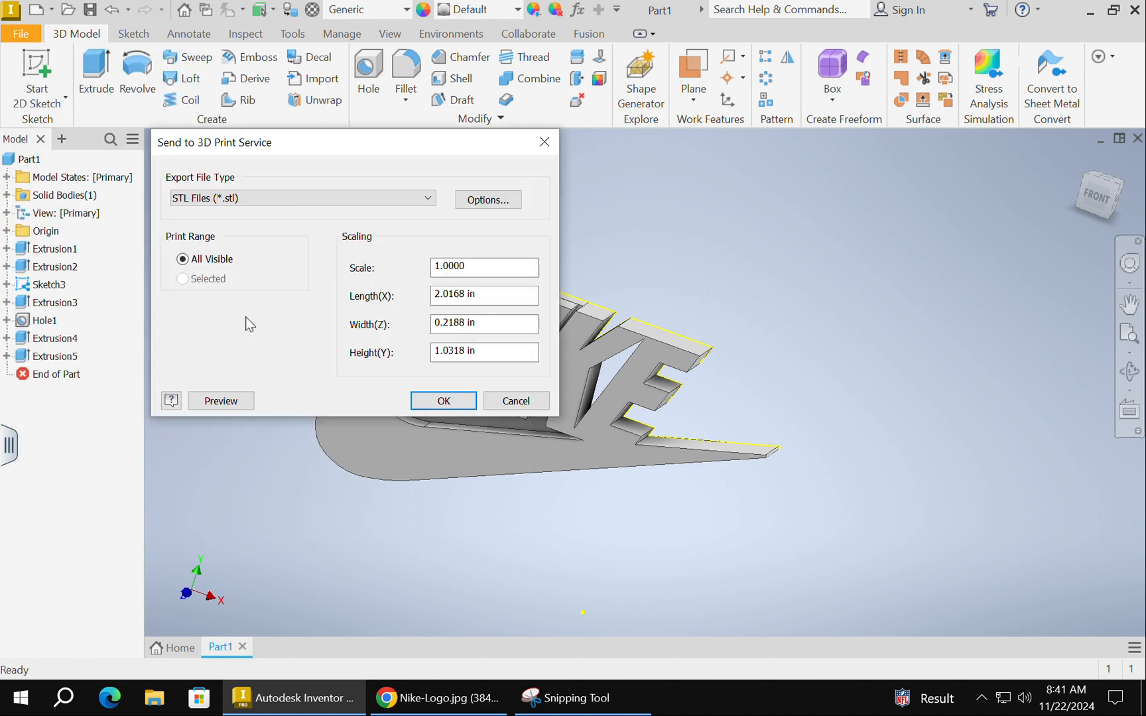
pyautogui.click(441, 401)
pyautogui.click(767, 502)
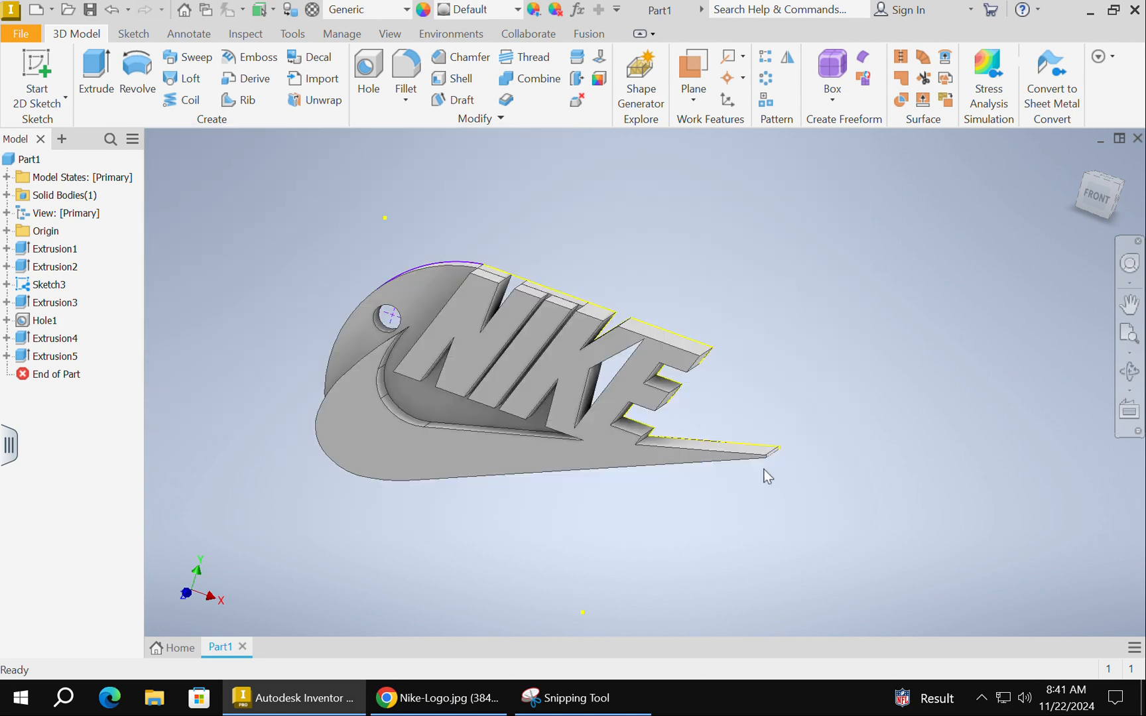
# - Prepare the part for the 3D print service as a binary STL in millimeters with High resolution
pyautogui.click(21, 33)
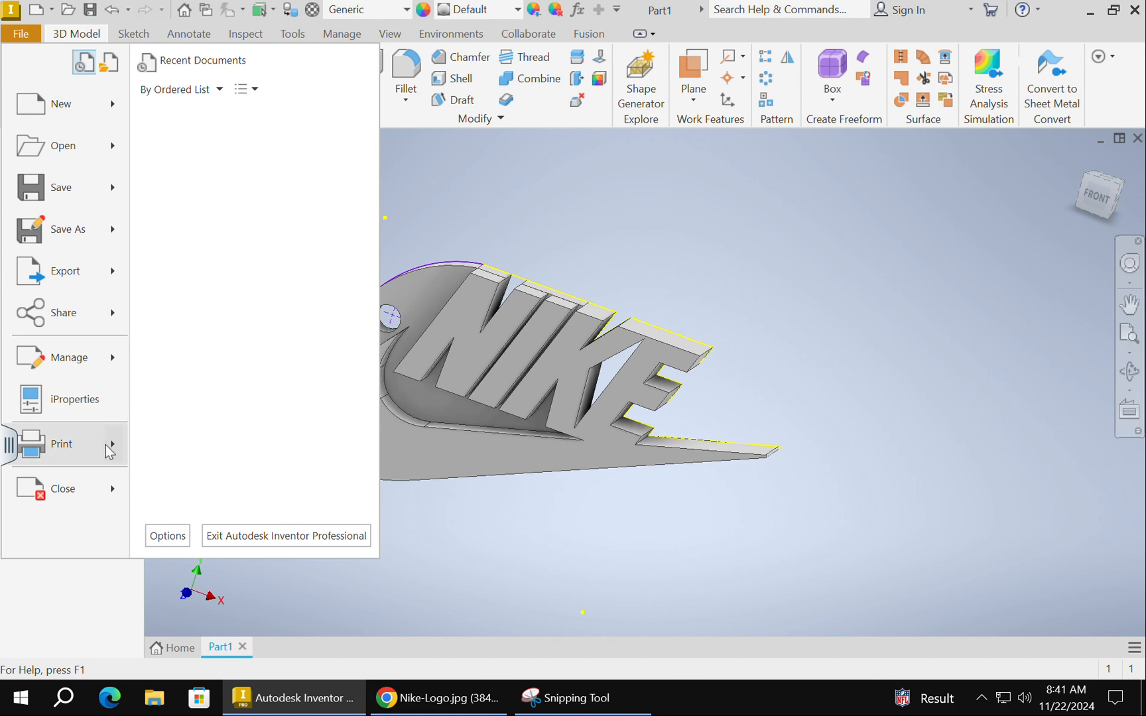
pyautogui.moveTo(105, 445)
pyautogui.click(247, 317)
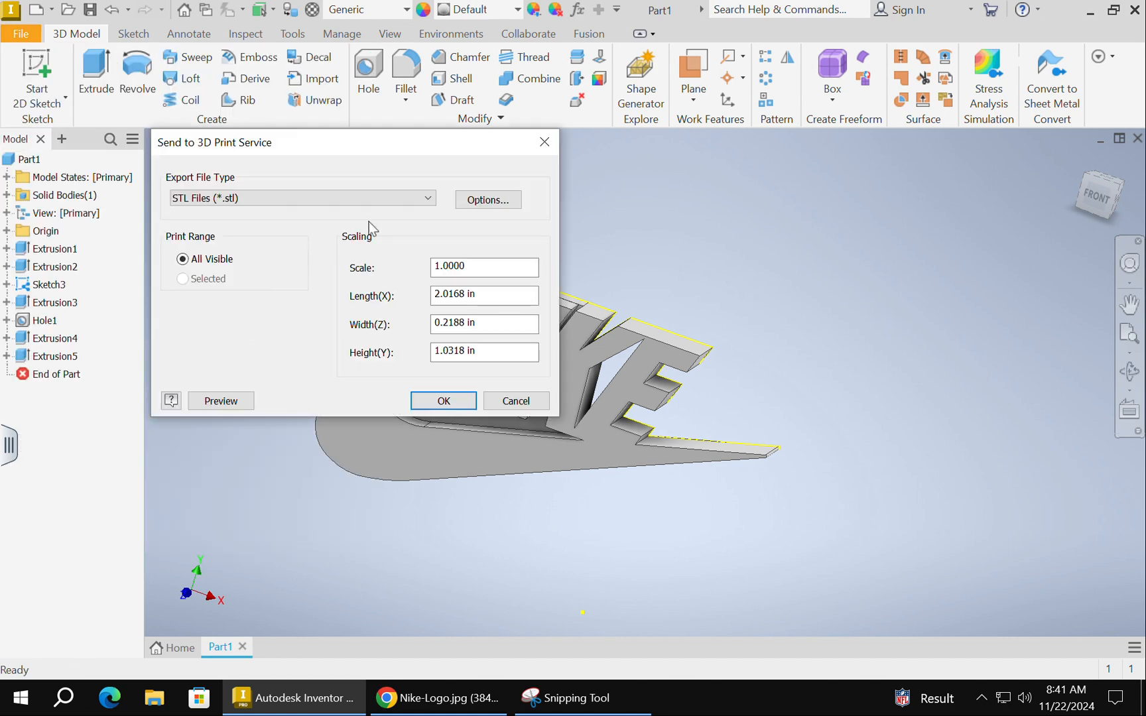
pyautogui.click(486, 202)
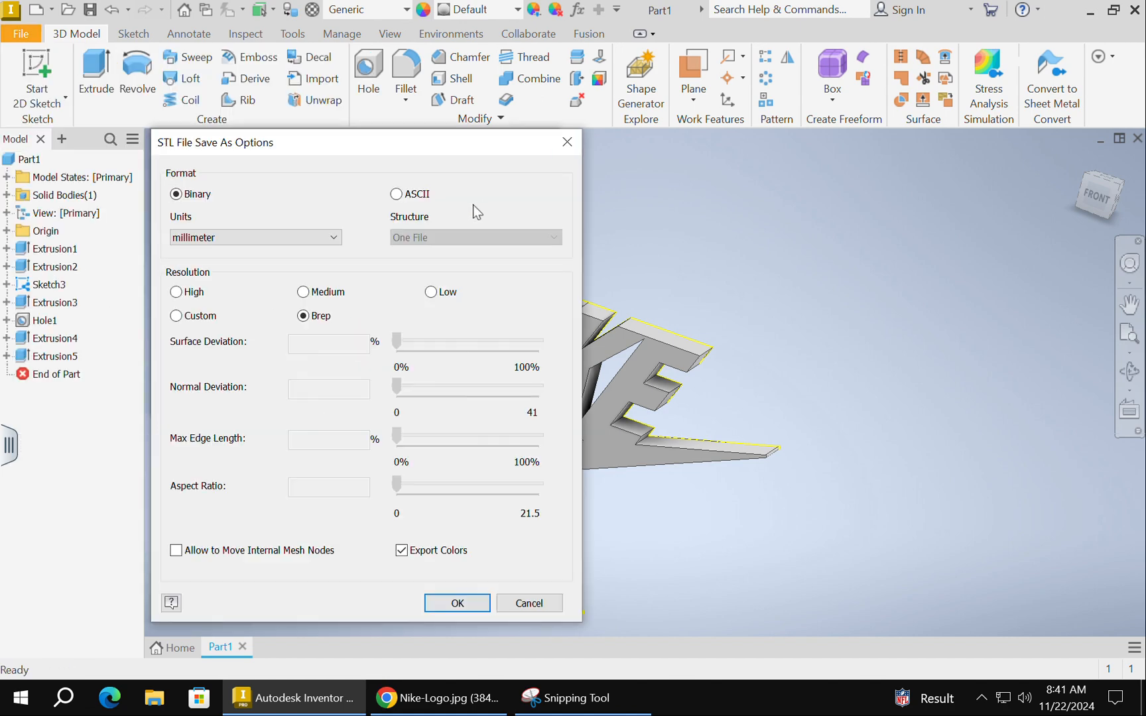
pyautogui.click(175, 292)
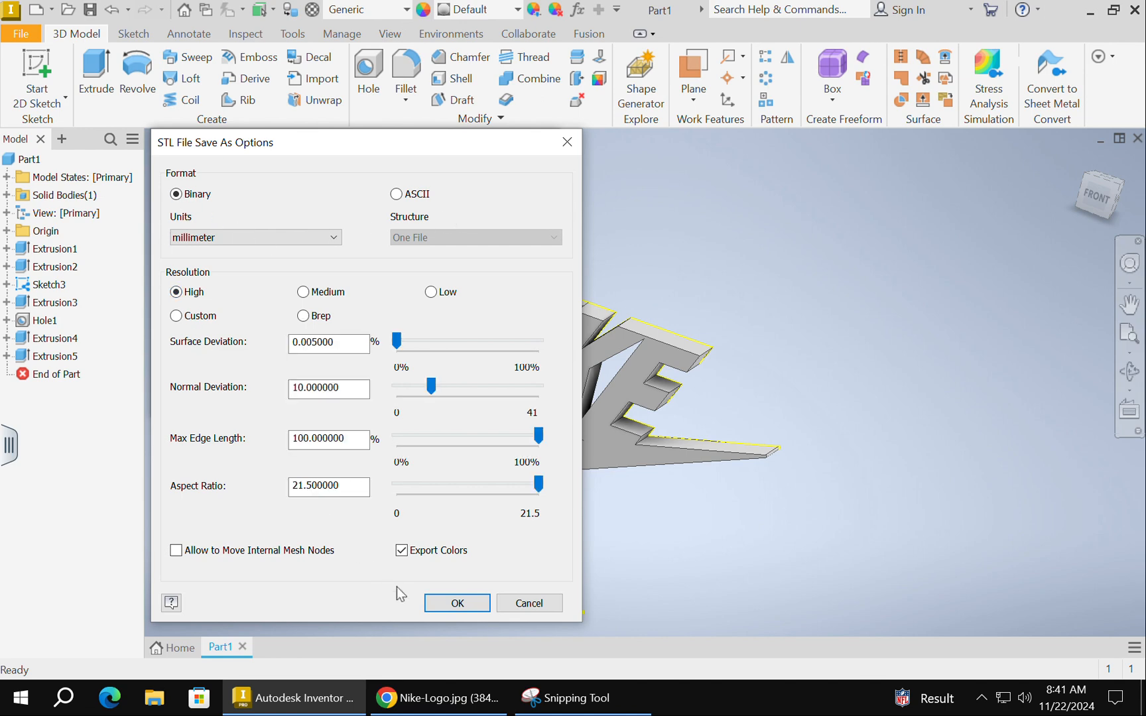
pyautogui.click(456, 602)
# - Save the STL export as NikeLogo in the Keychain folder
pyautogui.click(427, 402)
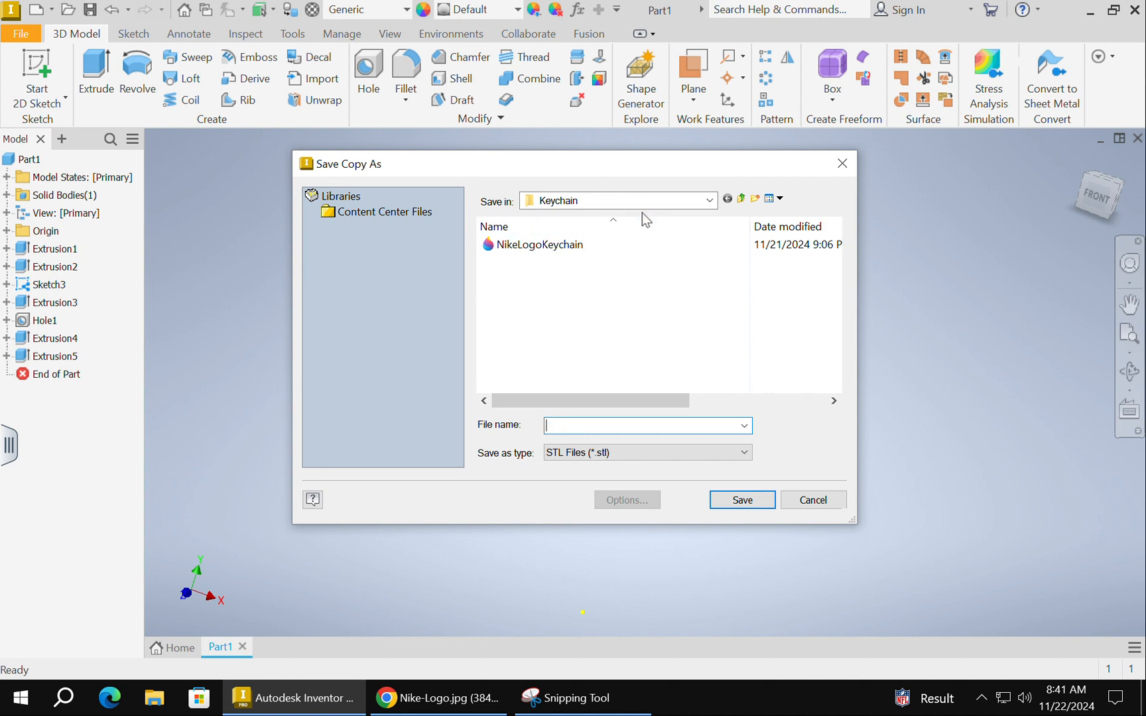
pyautogui.write('NikeLogo')
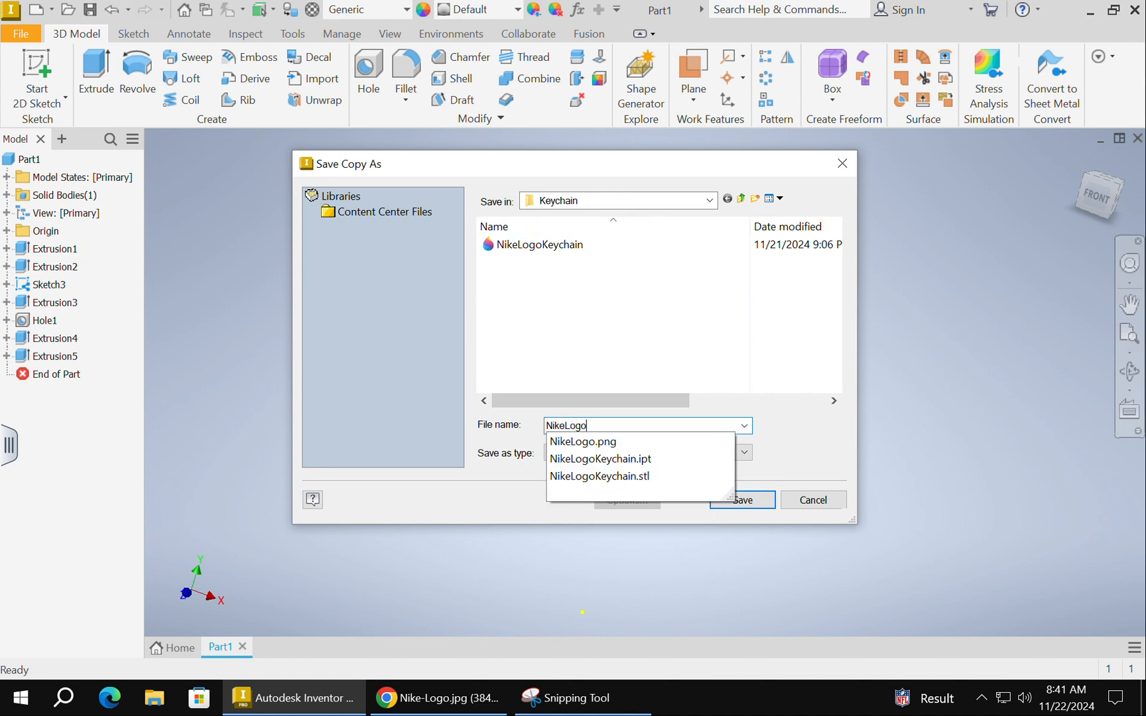
pyautogui.press('Return')
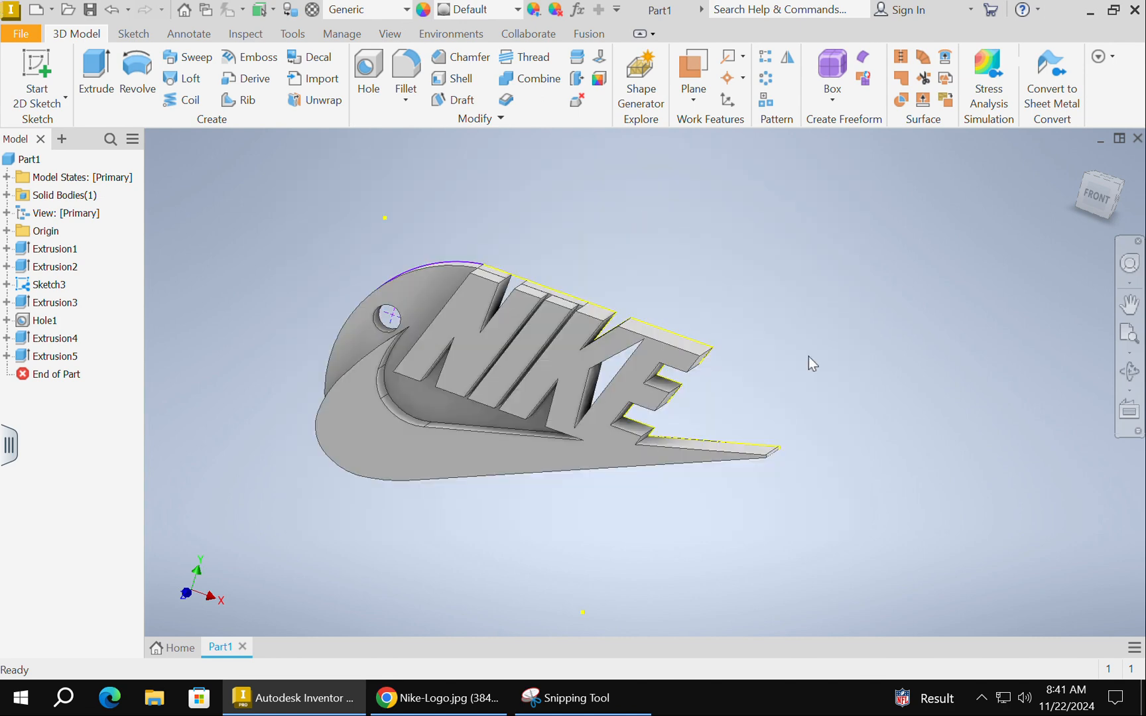
# - In File Explorer, open the Keychain folder on the VDI Horizon (V:) drive and select the NikeLogoKeychain Inventor part and the NikeLogo STL file
pyautogui.click(1082, 160)
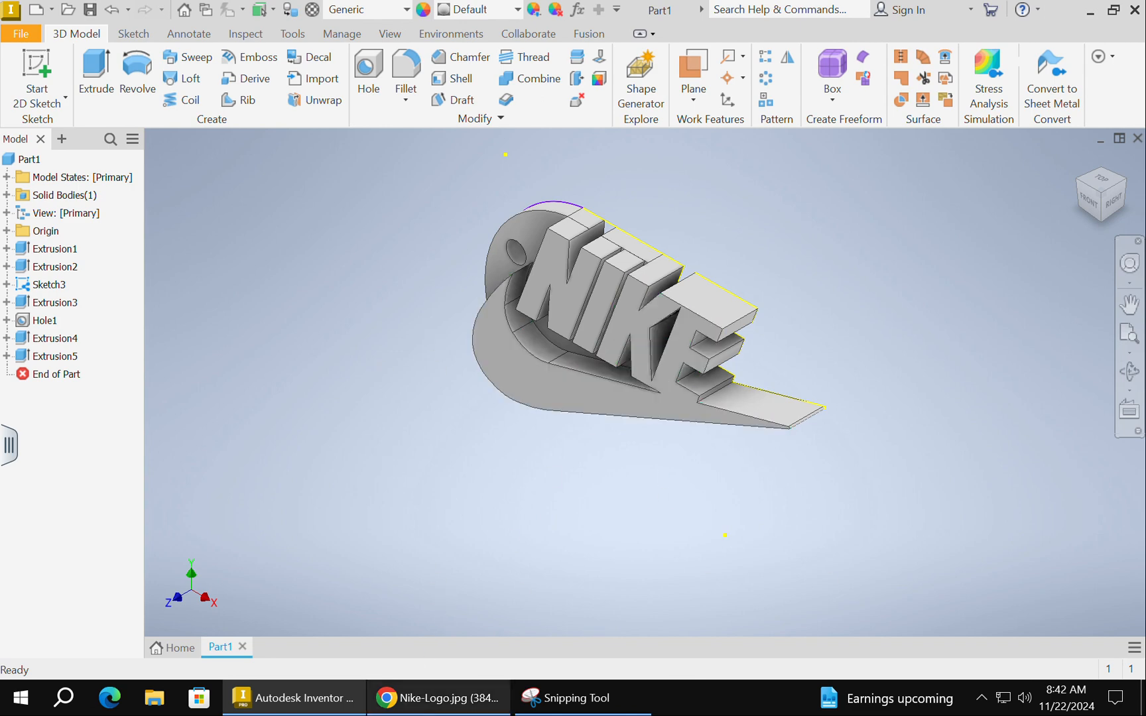
pyautogui.click(437, 698)
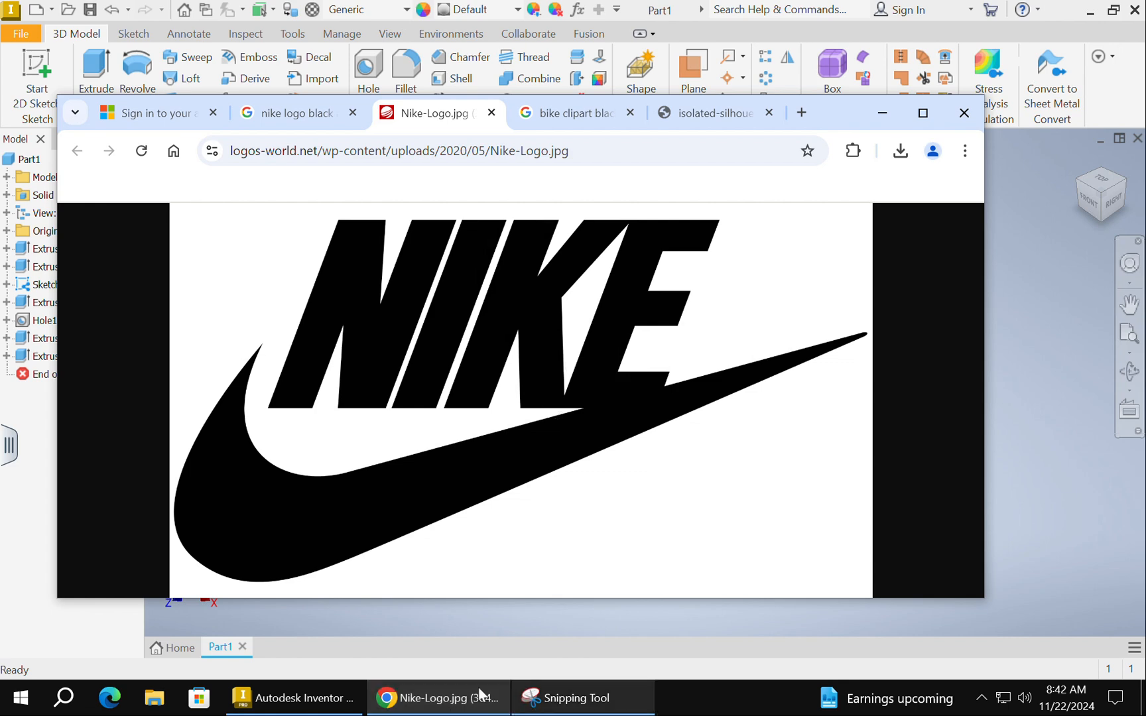
pyautogui.click(153, 700)
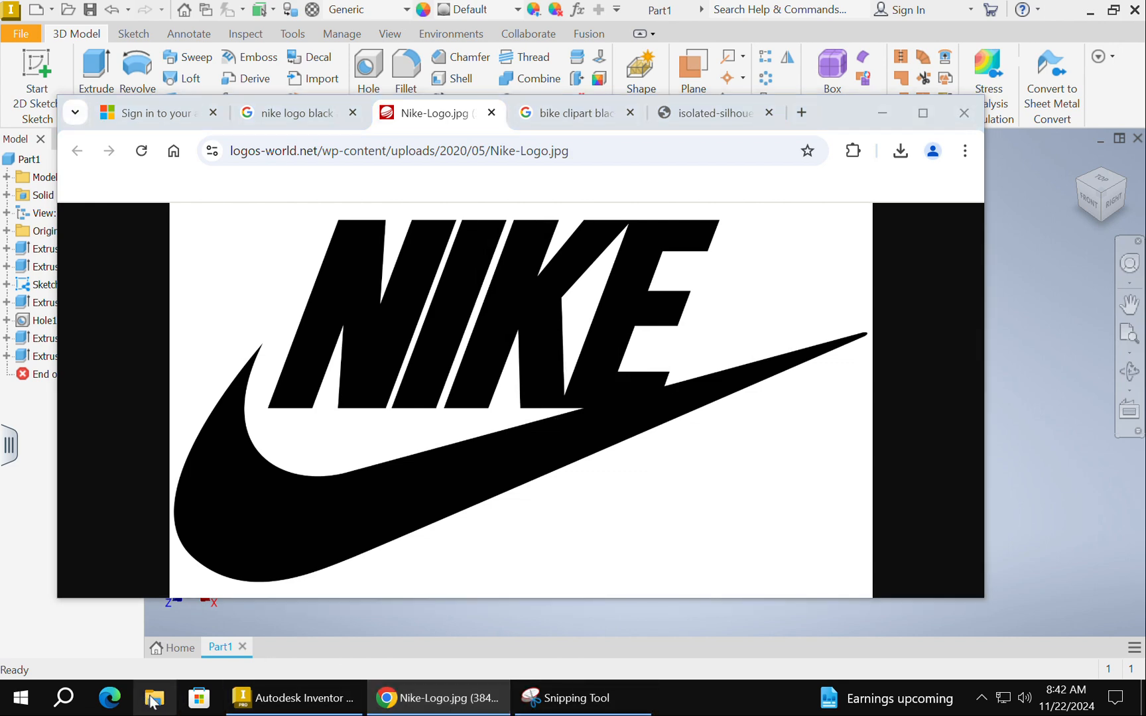
pyautogui.click(153, 700)
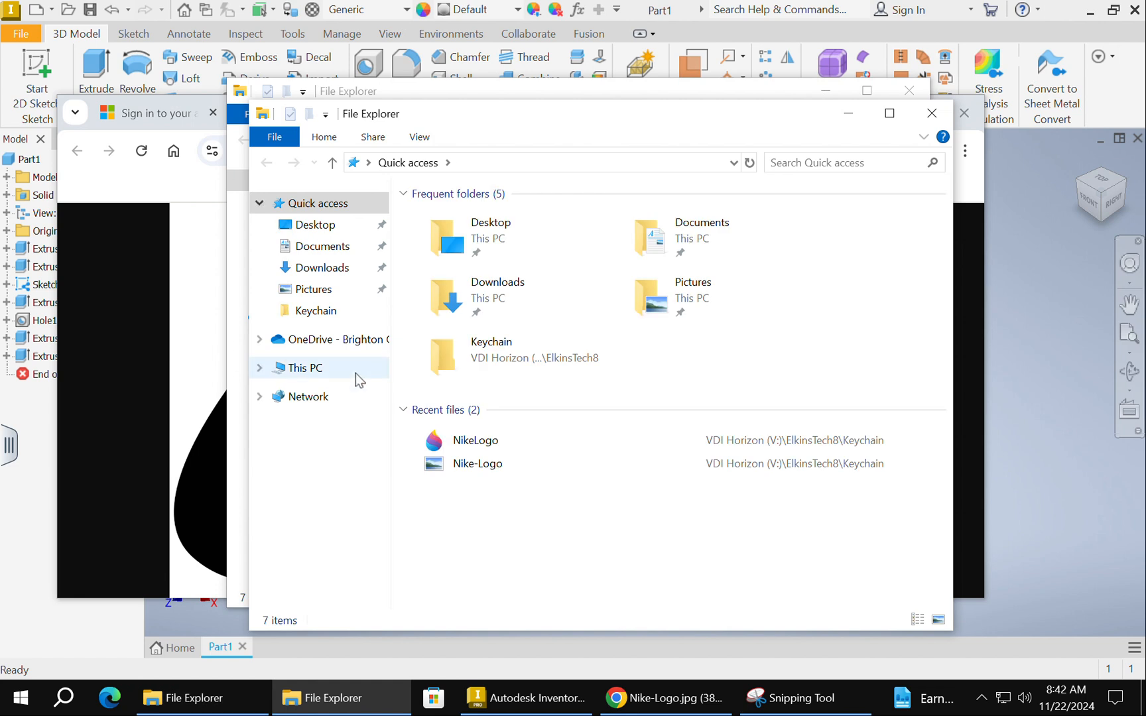
pyautogui.click(313, 369)
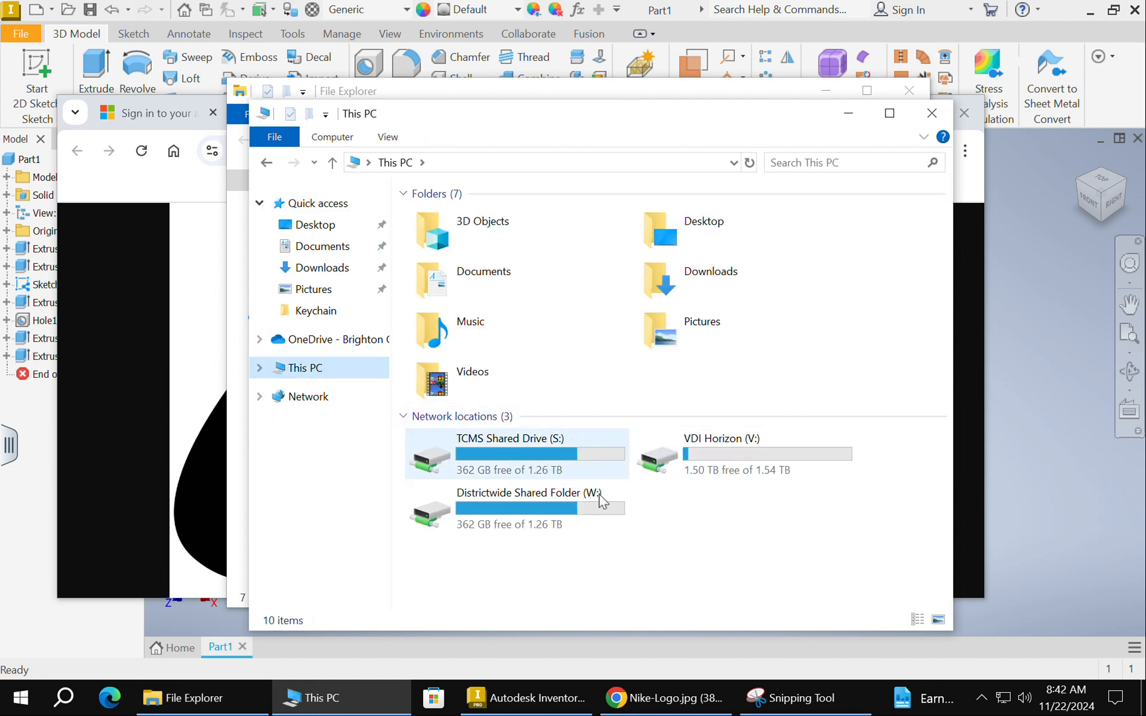
pyautogui.doubleClick(735, 478)
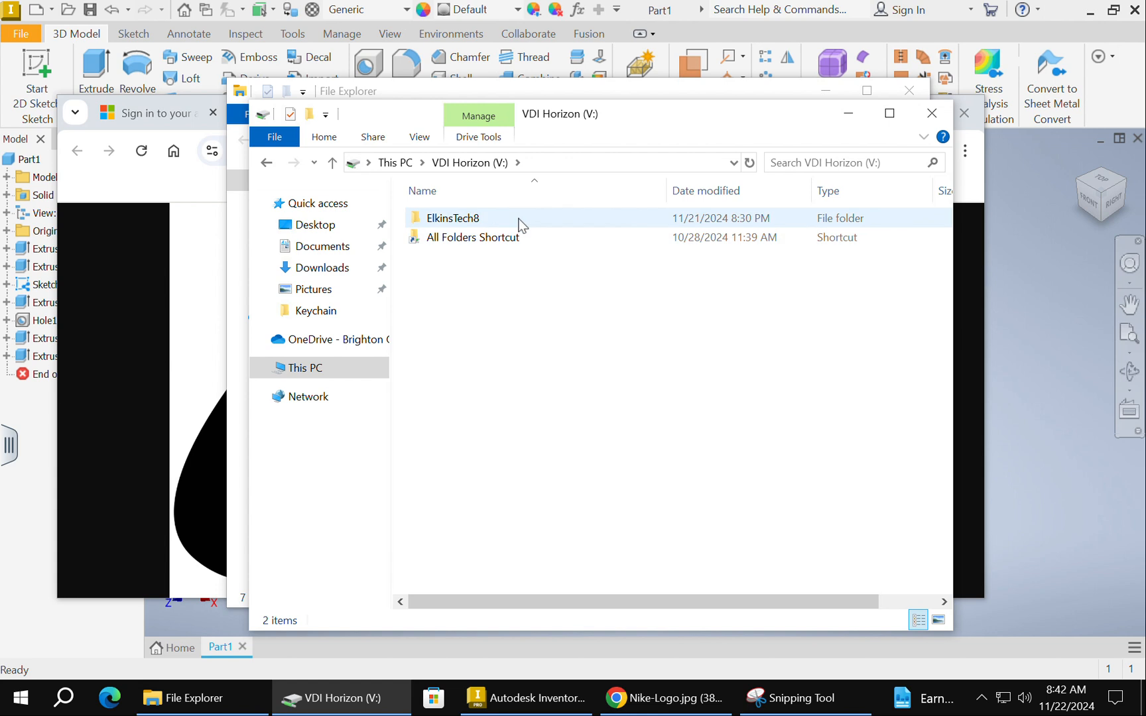
pyautogui.doubleClick(519, 221)
pyautogui.doubleClick(475, 217)
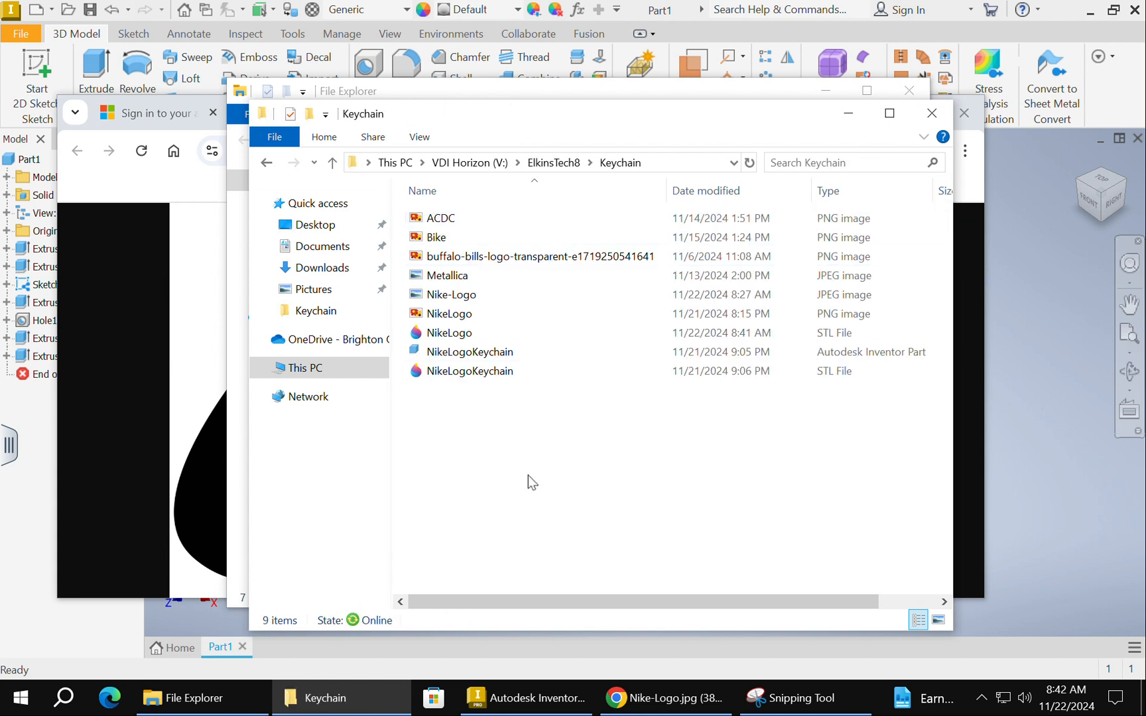
pyautogui.click(486, 353)
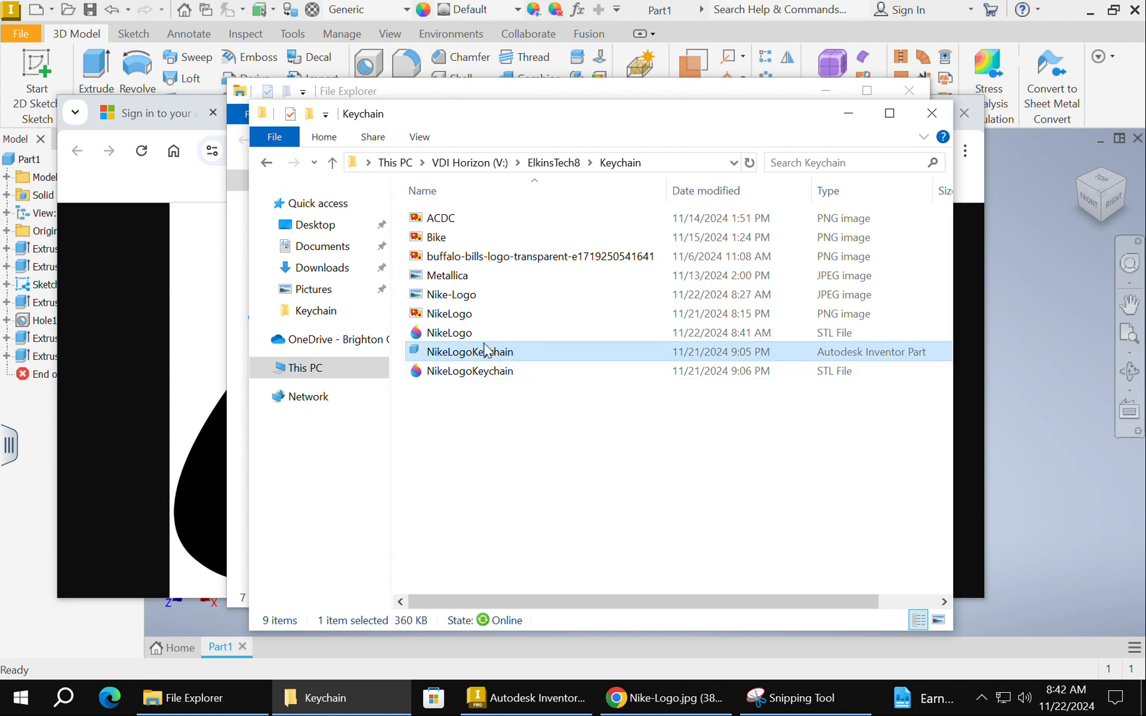
pyautogui.keyDown('ctrl'); pyautogui.click(481, 333); pyautogui.keyUp('ctrl')
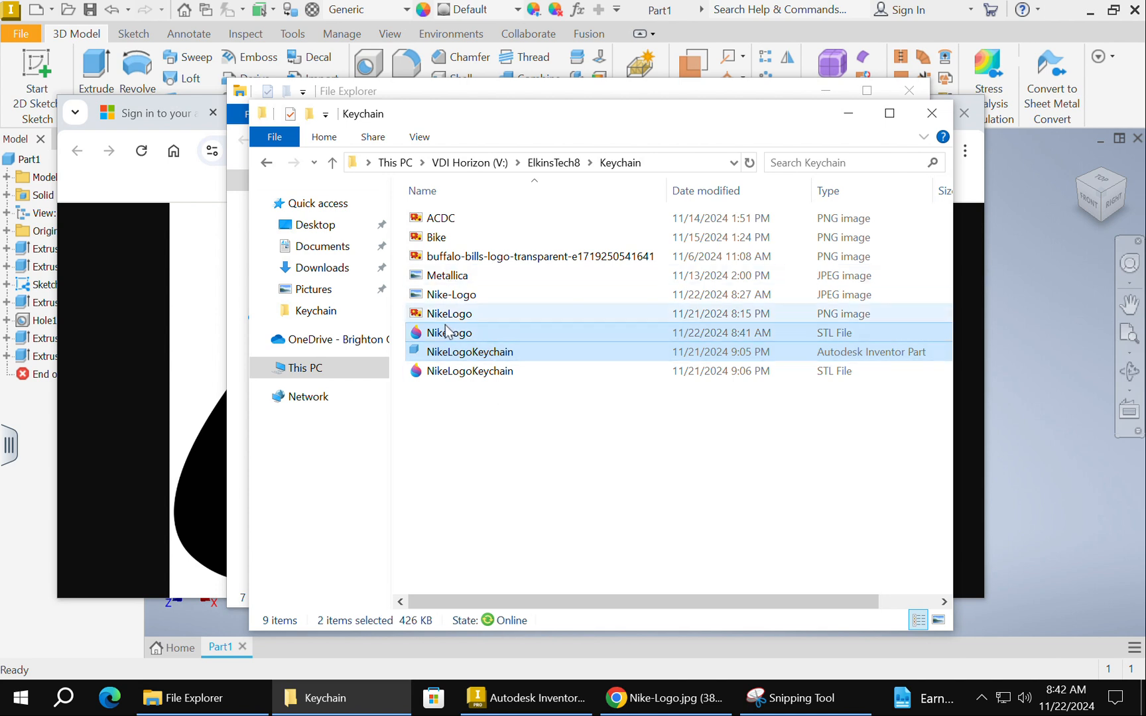